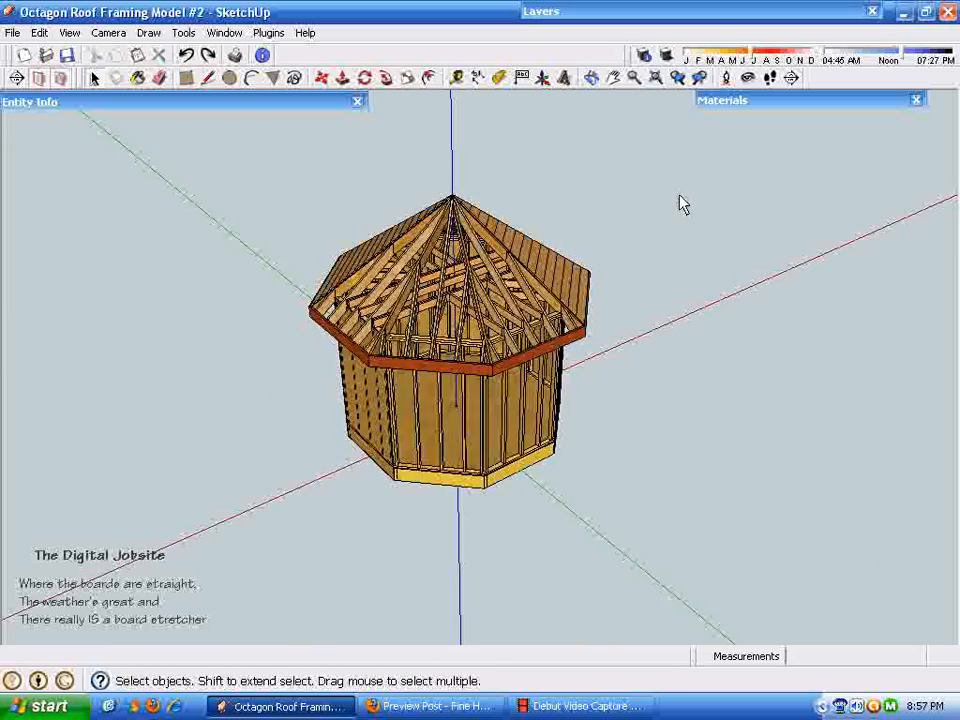
Select the entire octagonal building framing model and combine it into one group.
click(598, 298)
drag(621, 176, 300, 545)
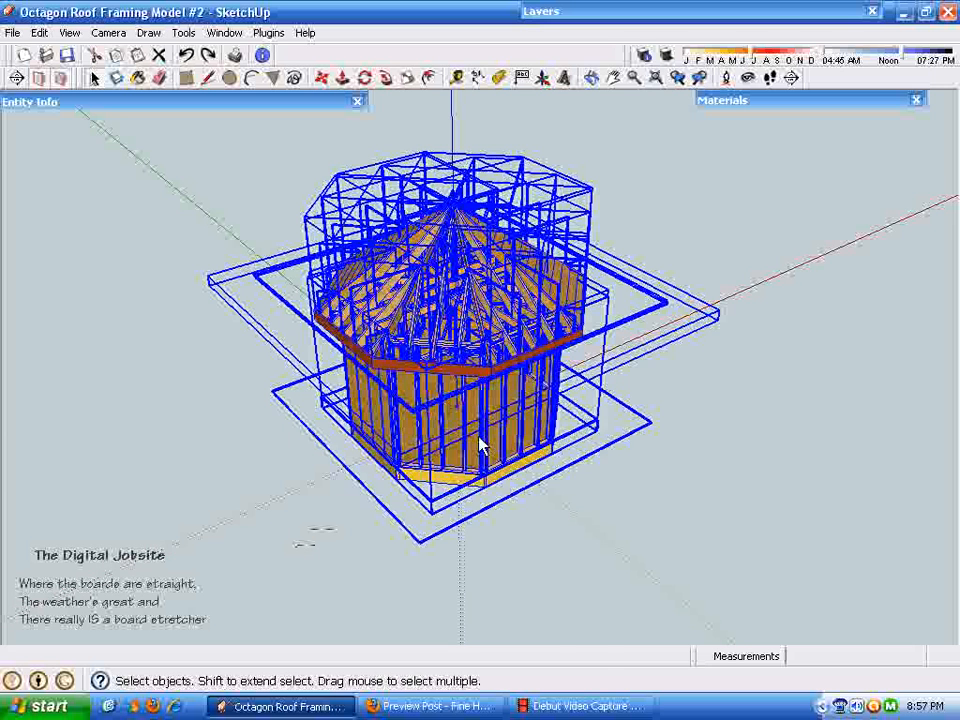
right_click(470, 365)
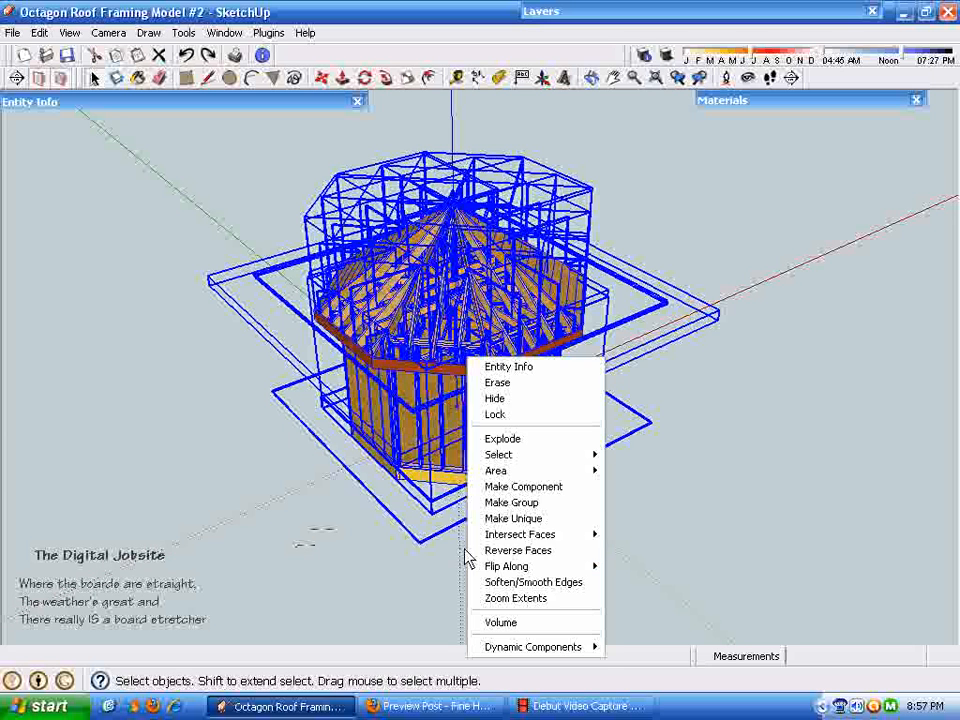
click(524, 503)
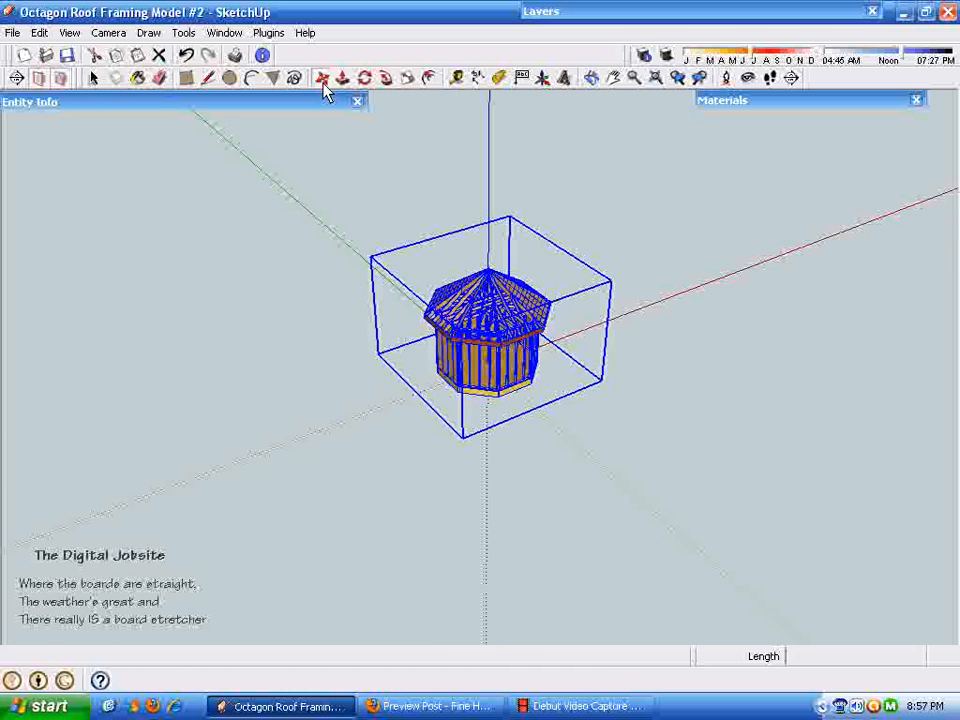
Move the grouped framing model well away from the axis origin and hide it.
click(498, 378)
click(44, 318)
key(space)
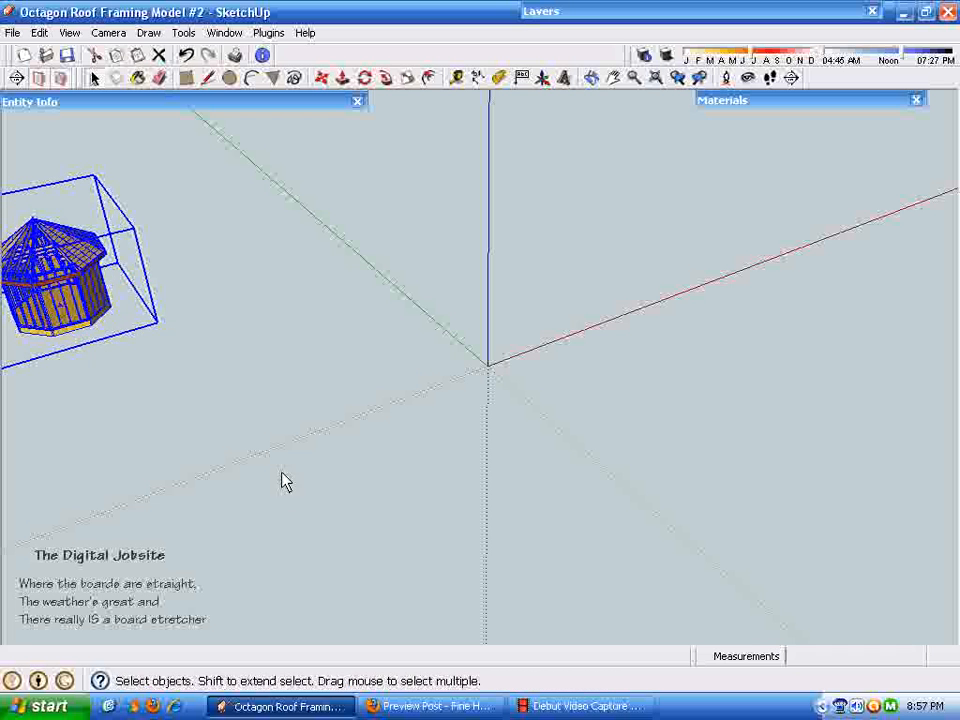
right_click(50, 268)
click(90, 314)
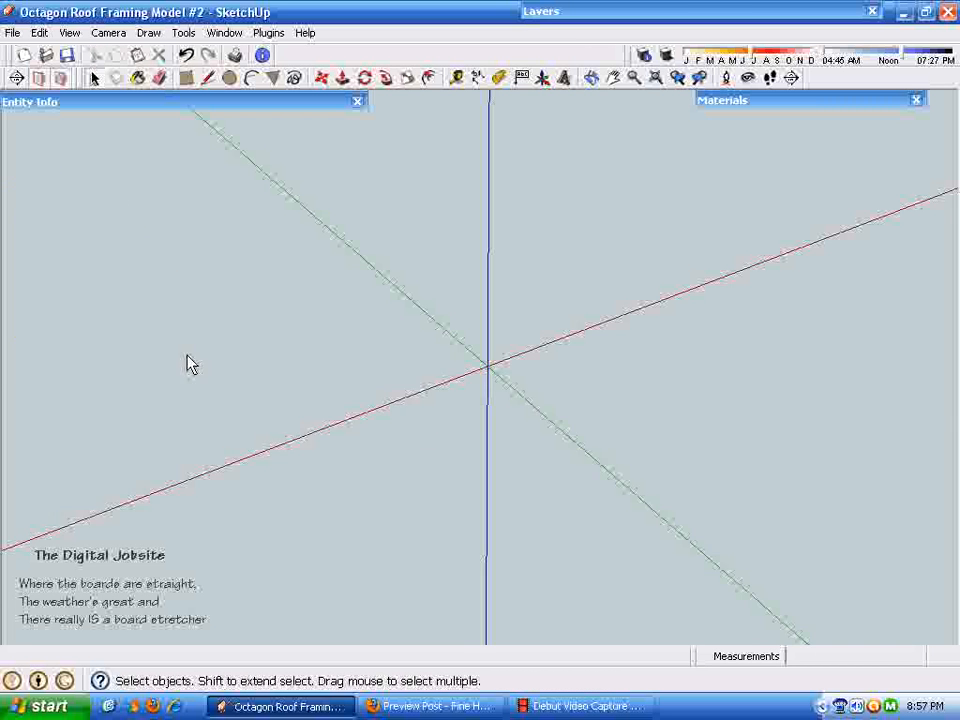
middle_drag(192, 365, 281, 415)
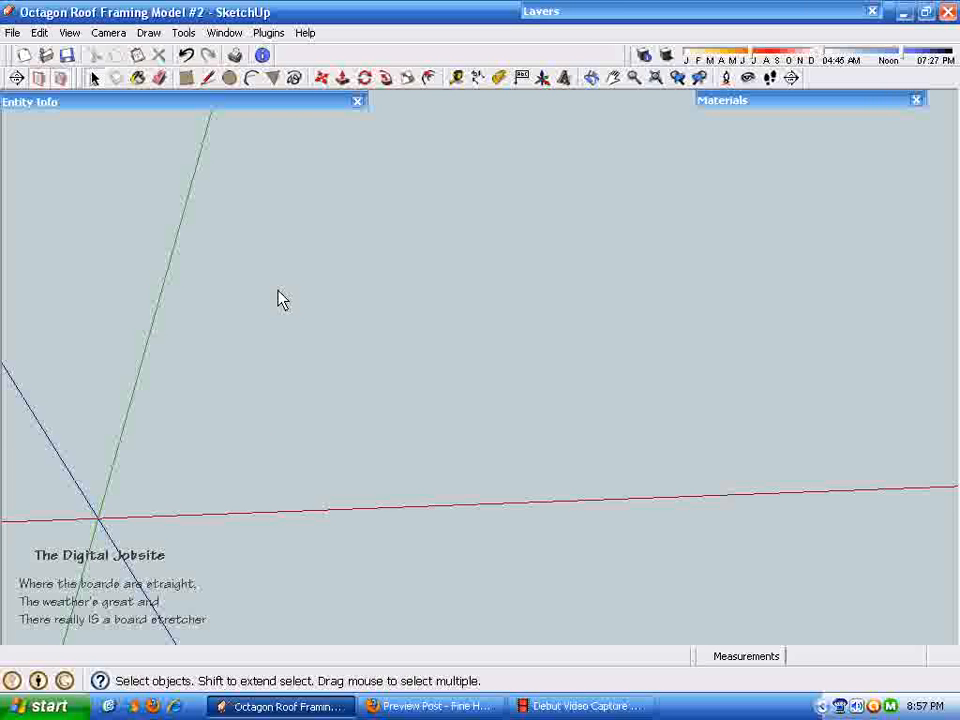
middle_drag(278, 291, 236, 88)
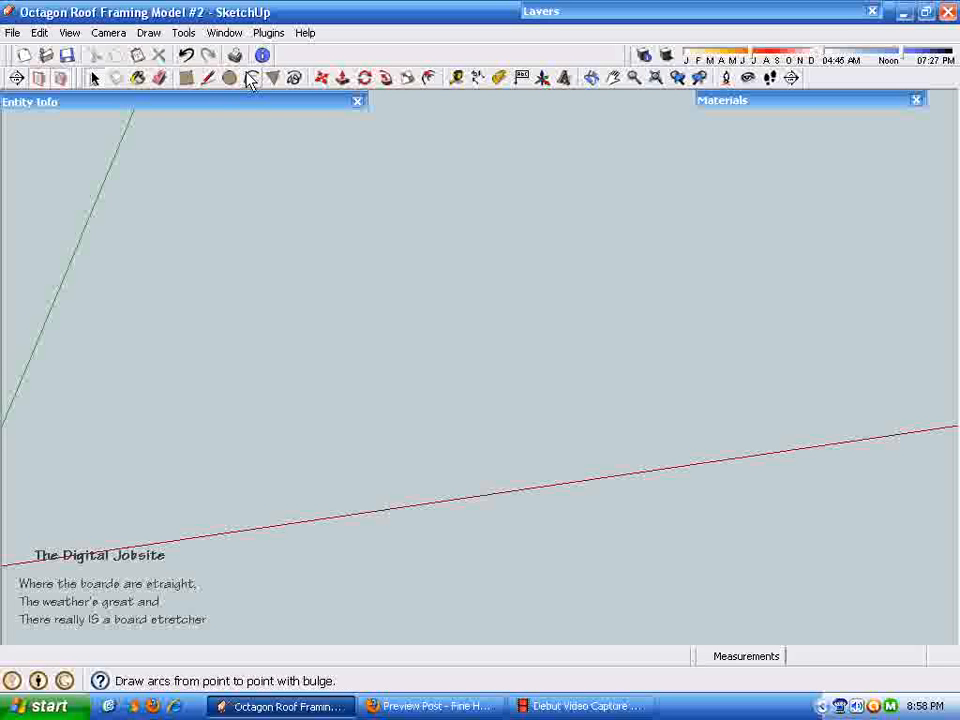
click(230, 79)
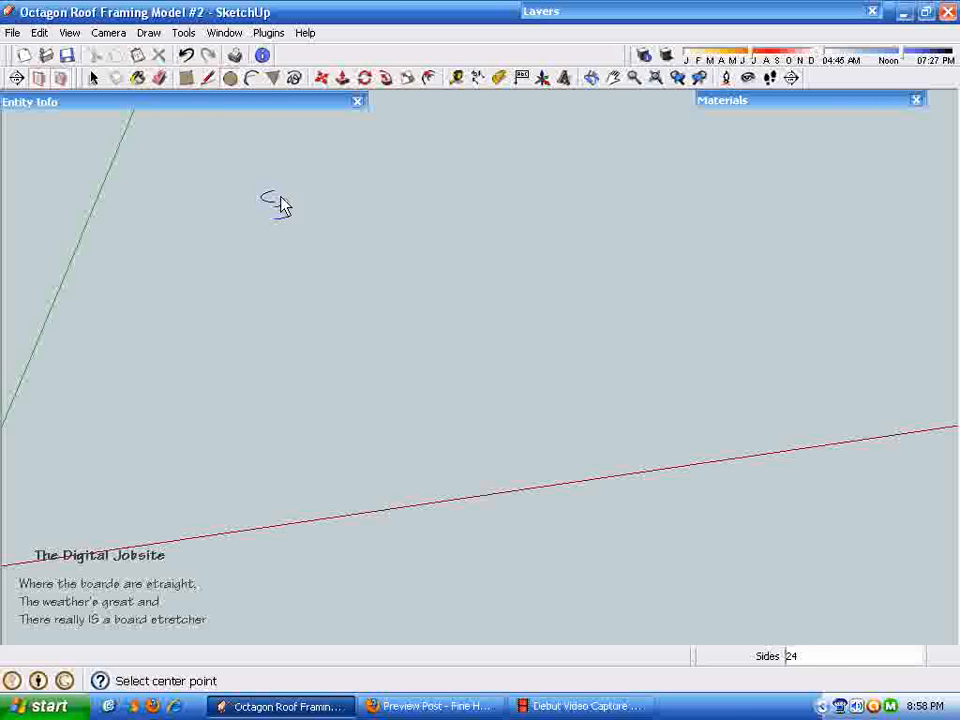
click(274, 304)
click(429, 311)
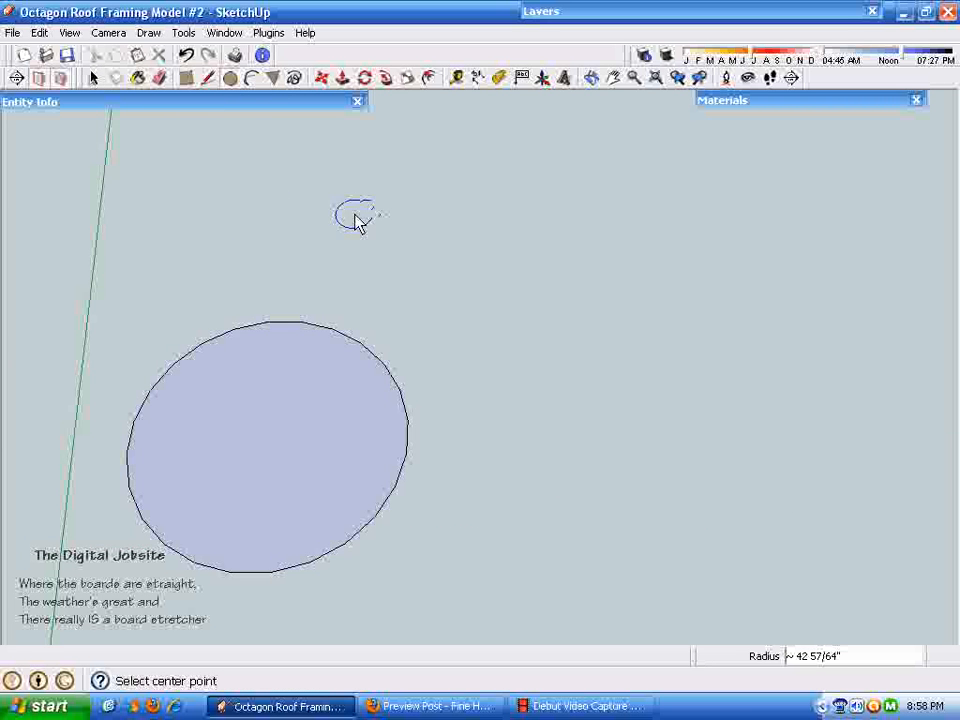
key(ctrl+z)
Draw a freehand six-sided polygon on the ground plane and delete it.
click(278, 83)
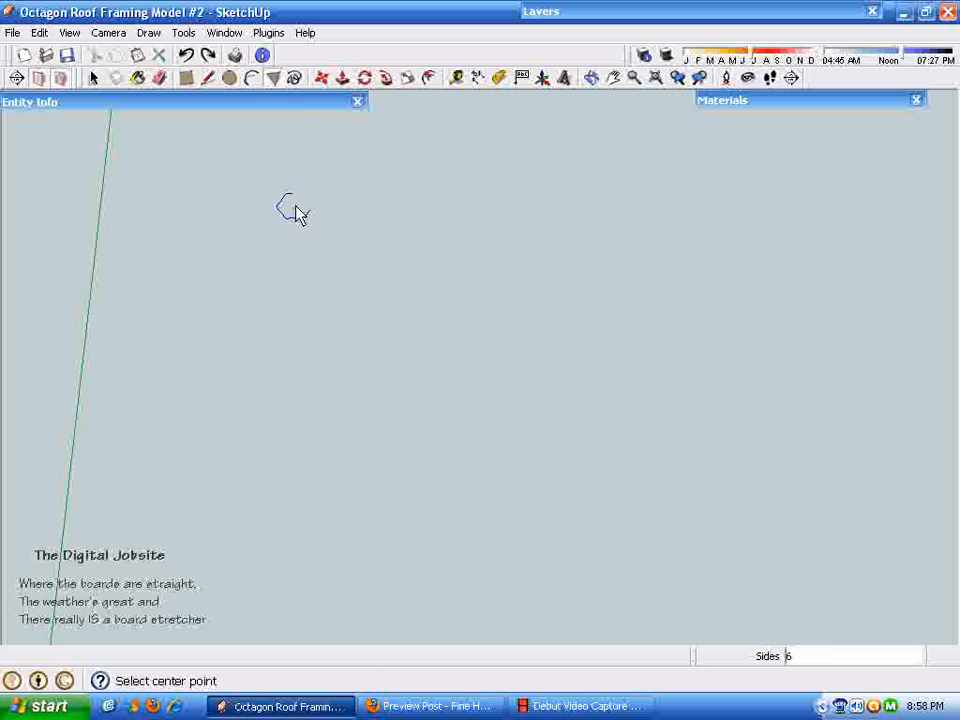
click(315, 422)
click(461, 409)
middle_drag(461, 495, 428, 430)
key(space)
double_click(489, 426)
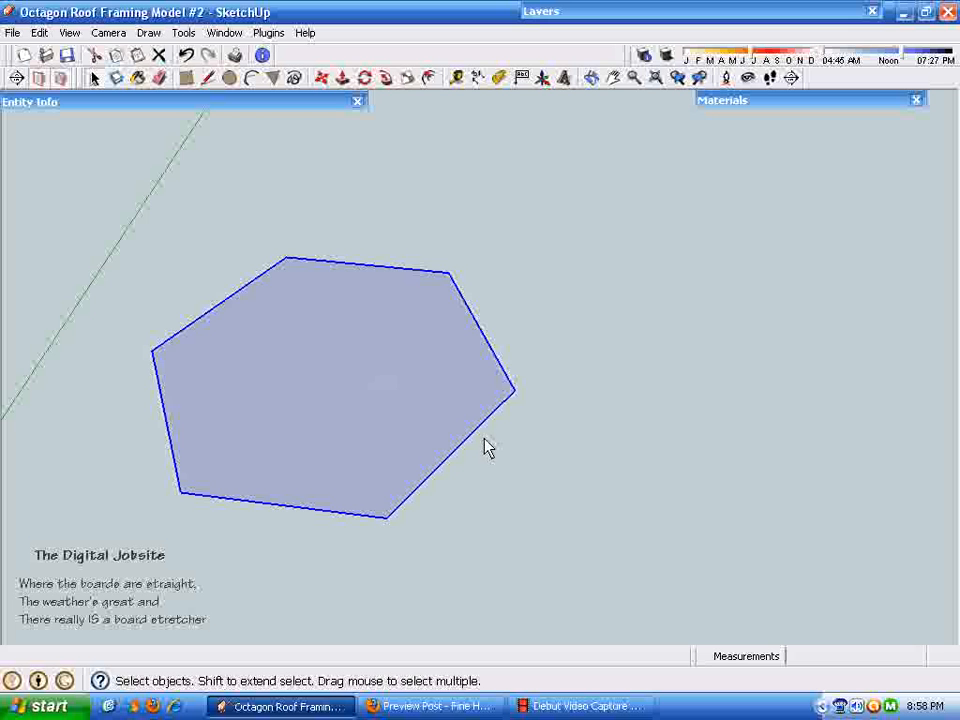
key(Delete)
Draw a six-sided polygon with an 84-inch radius on the ground plane, its radius aligned with the red axis.
click(273, 78)
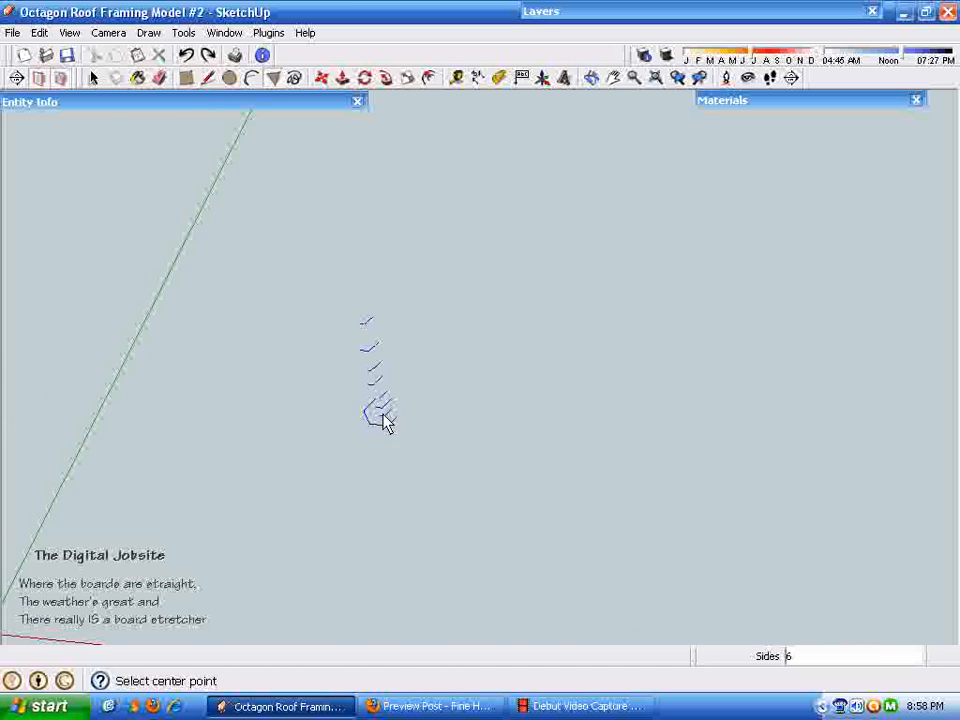
mouse_move(383, 415)
middle_down()
mouse_move(381, 446)
mouse_move(383, 416)
middle_up()
middle_drag(319, 427, 393, 414)
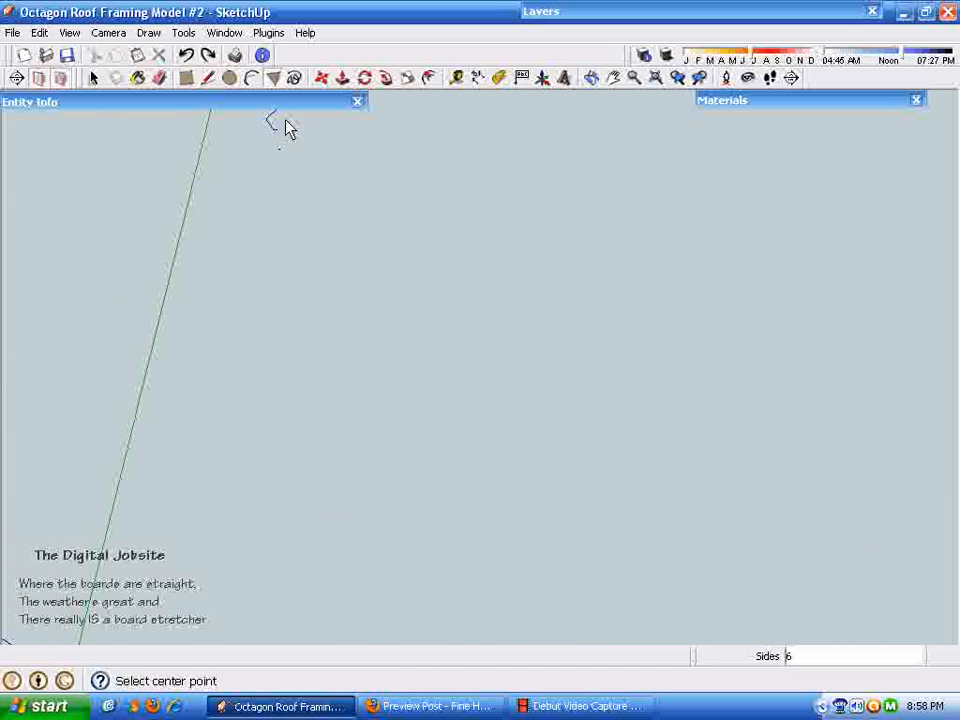
click(360, 478)
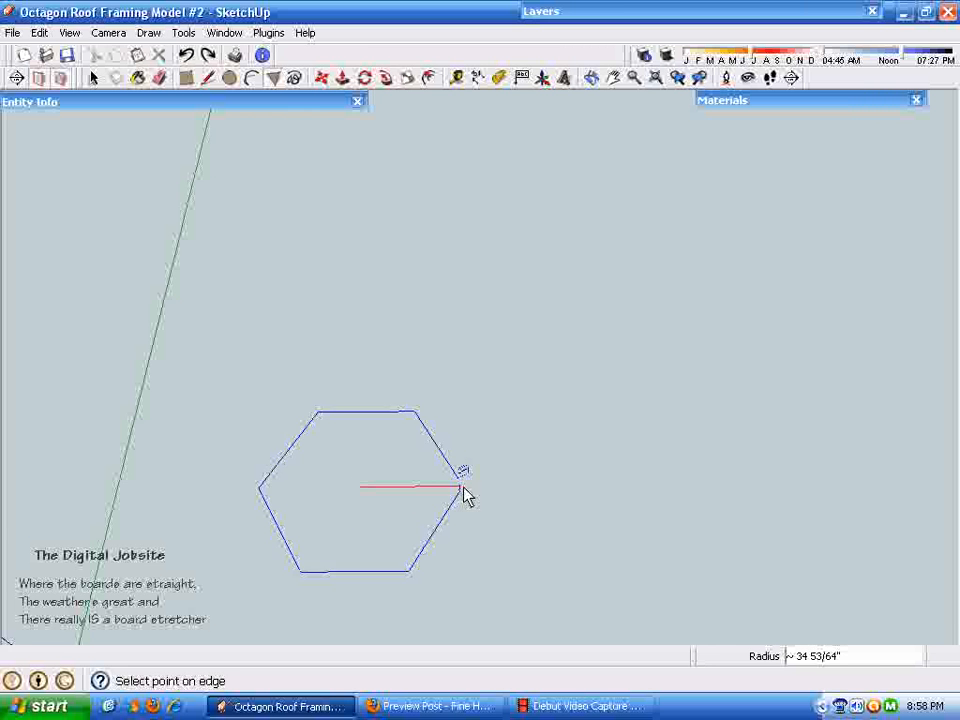
click(474, 500)
scroll(474, 498, down, 1)
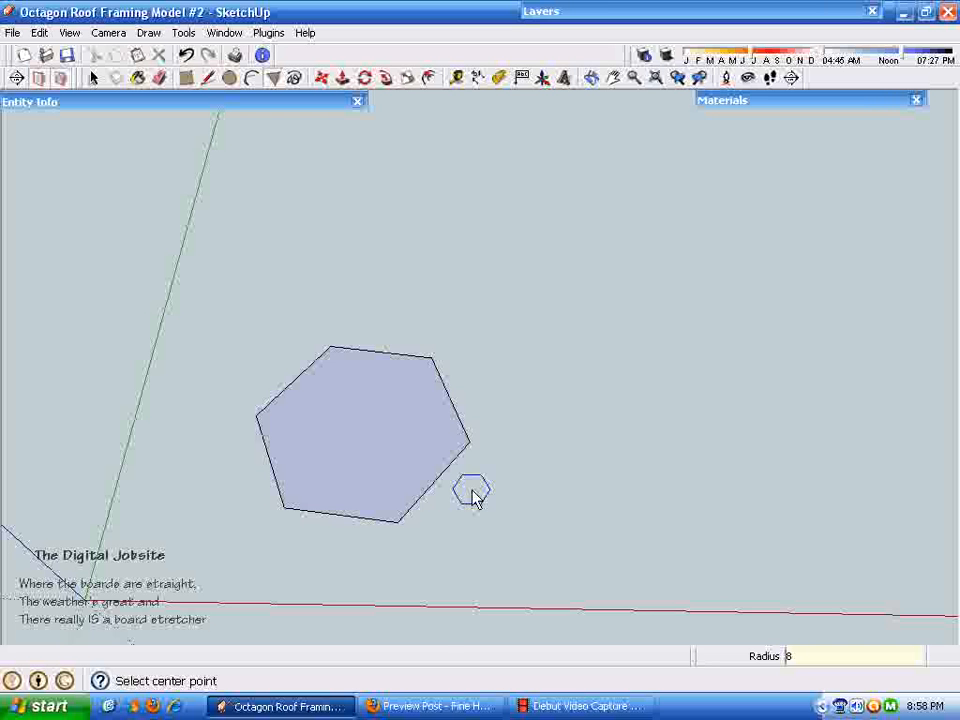
scroll(474, 498, up, 3)
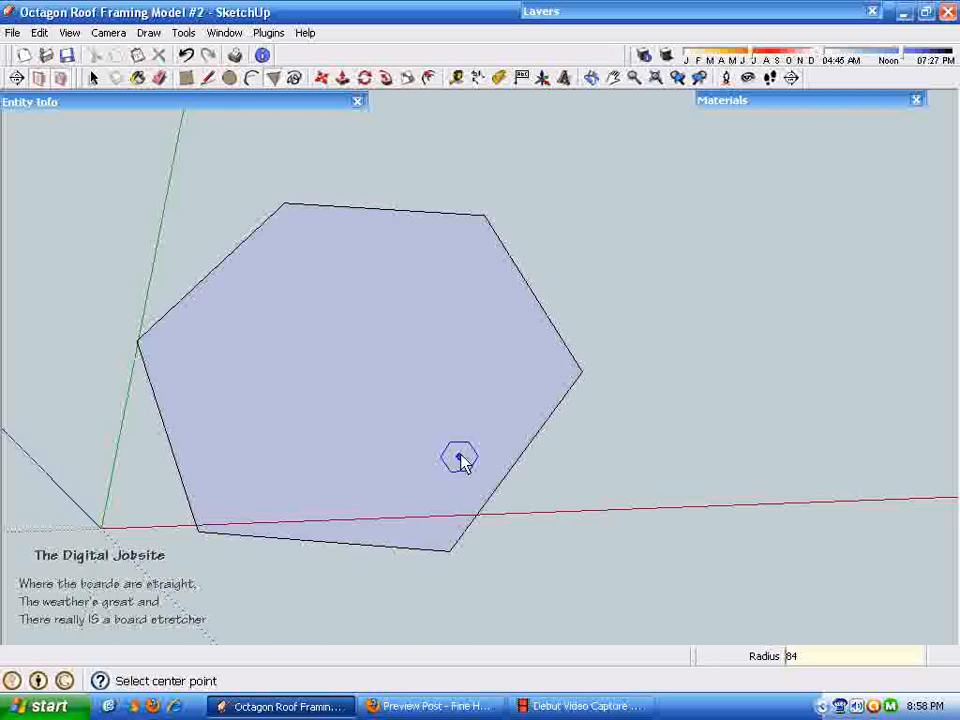
key(space)
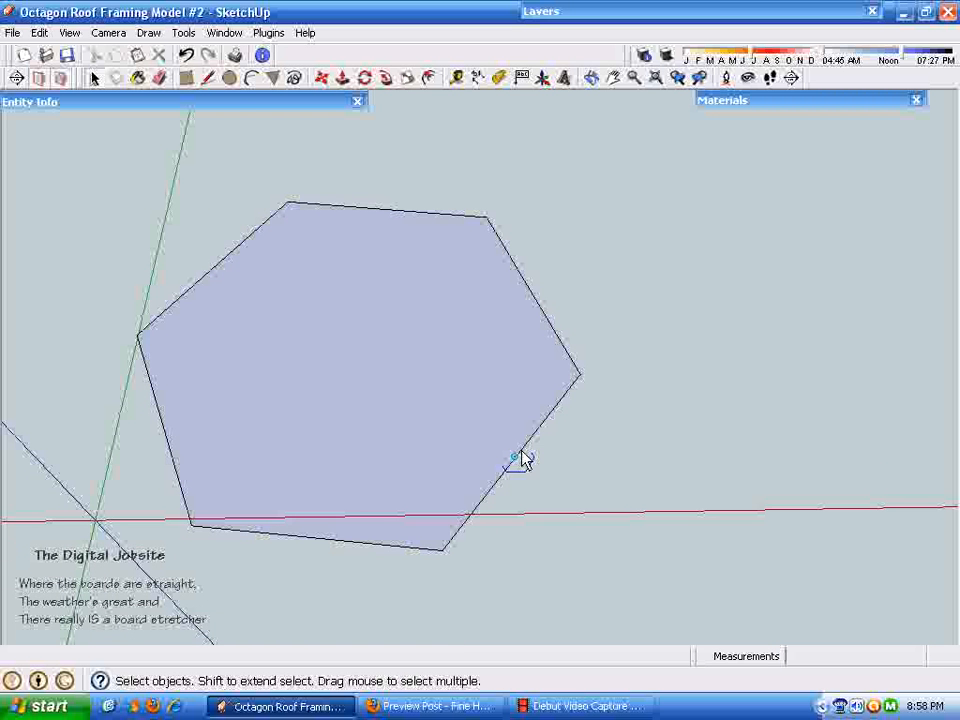
Add a center point to the hexagon using its outline.
triple_click(519, 455)
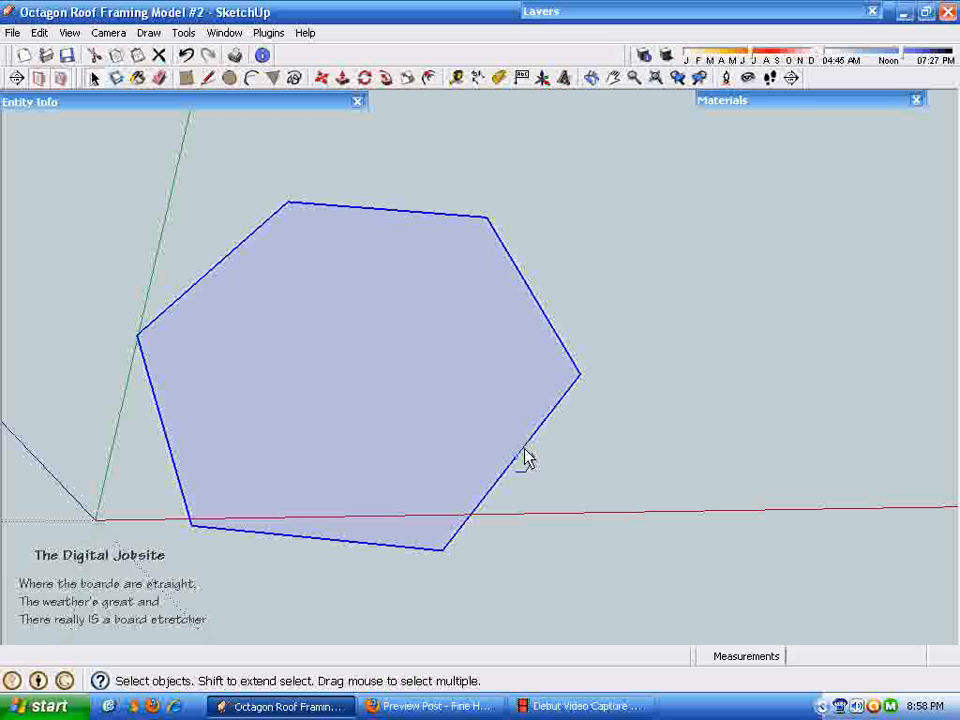
right_click(534, 450)
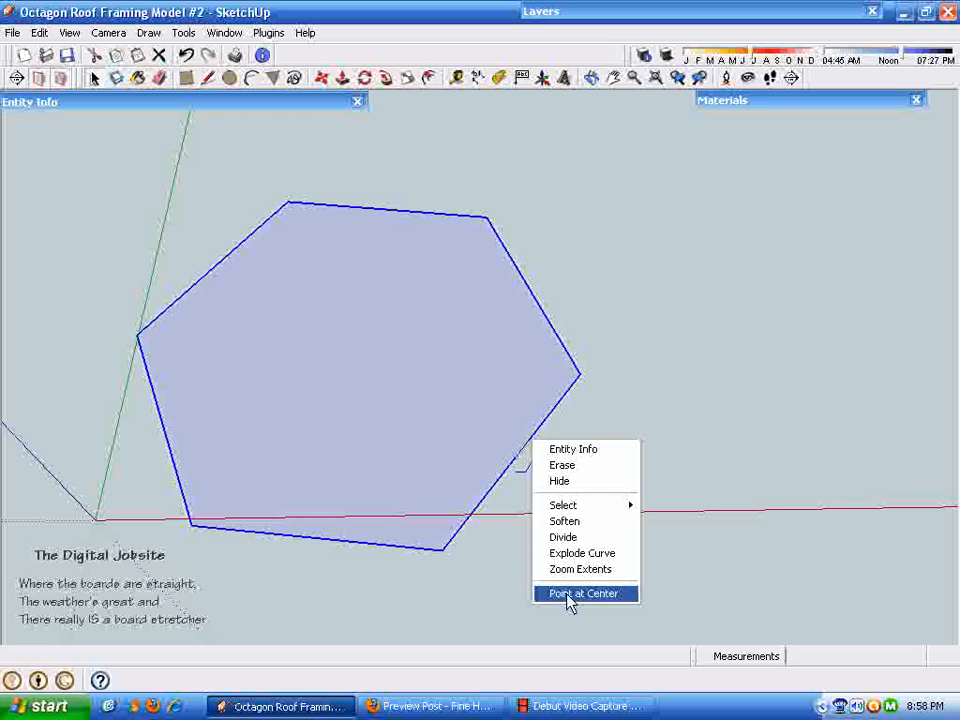
click(568, 594)
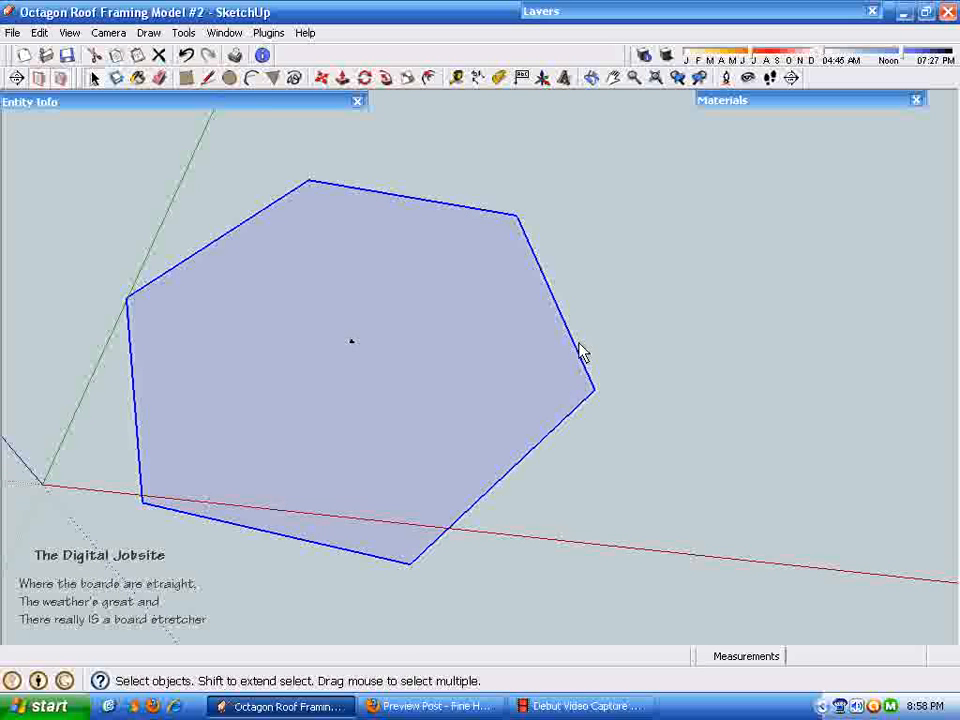
Set the polygon's segment count to 8 in Entity Info to make it an octagon.
click(274, 108)
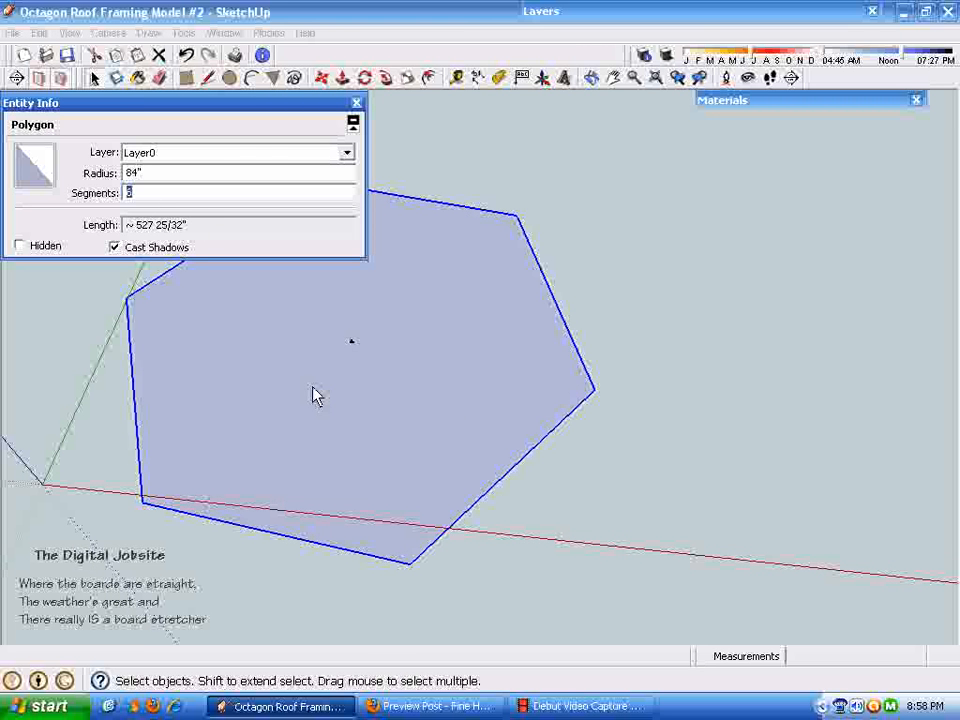
text(8)
key(Return)
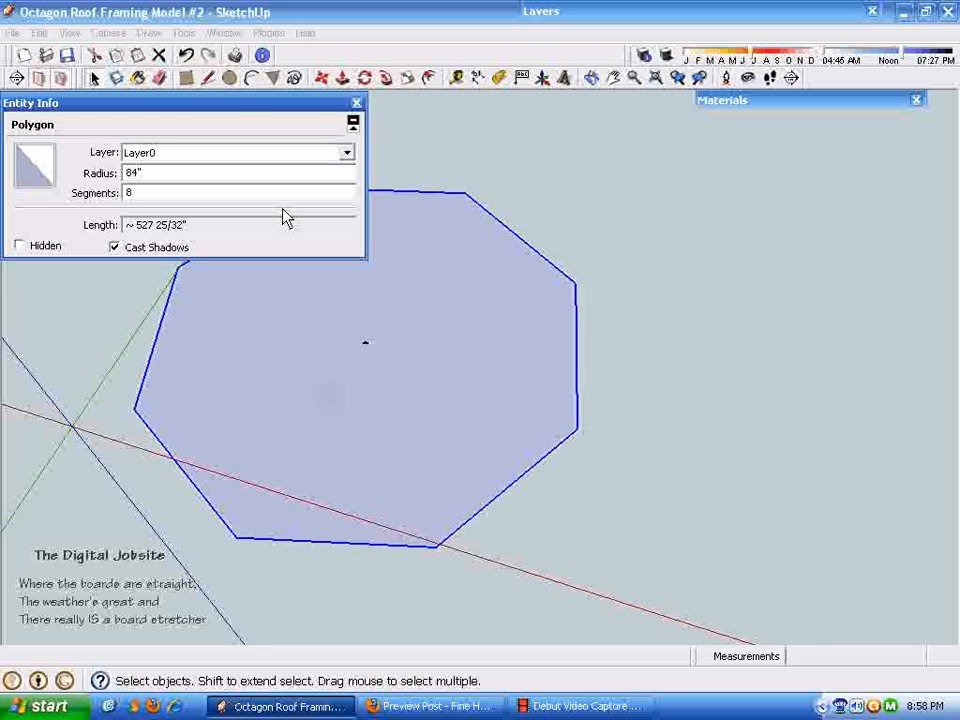
click(214, 103)
Try dividing the octagon's outline into 14 segments with Divide and undo the change.
click(546, 388)
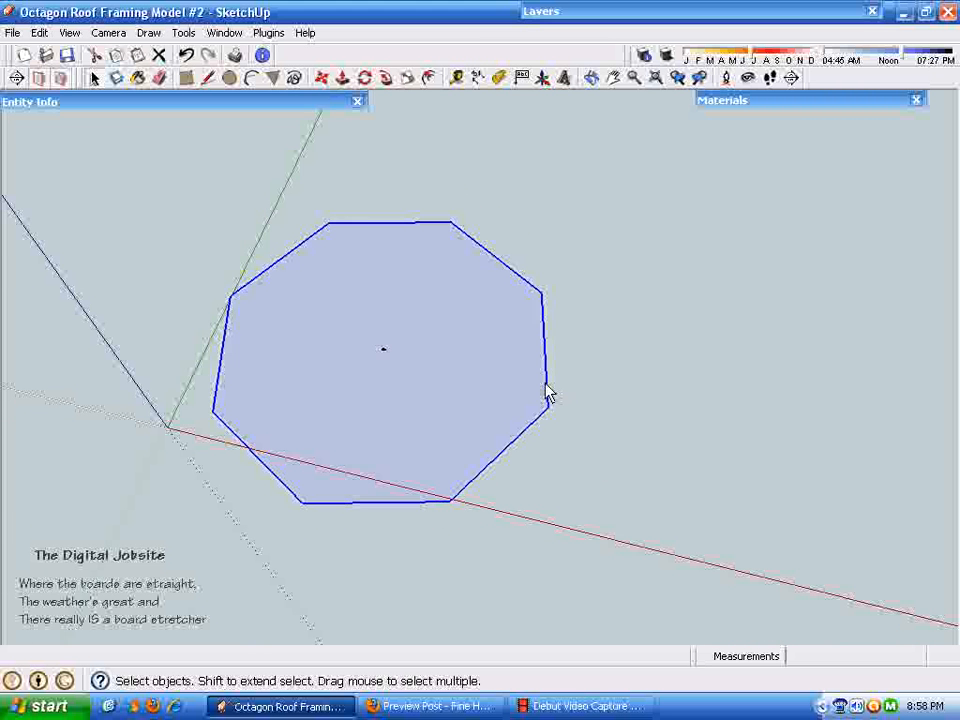
right_click(516, 368)
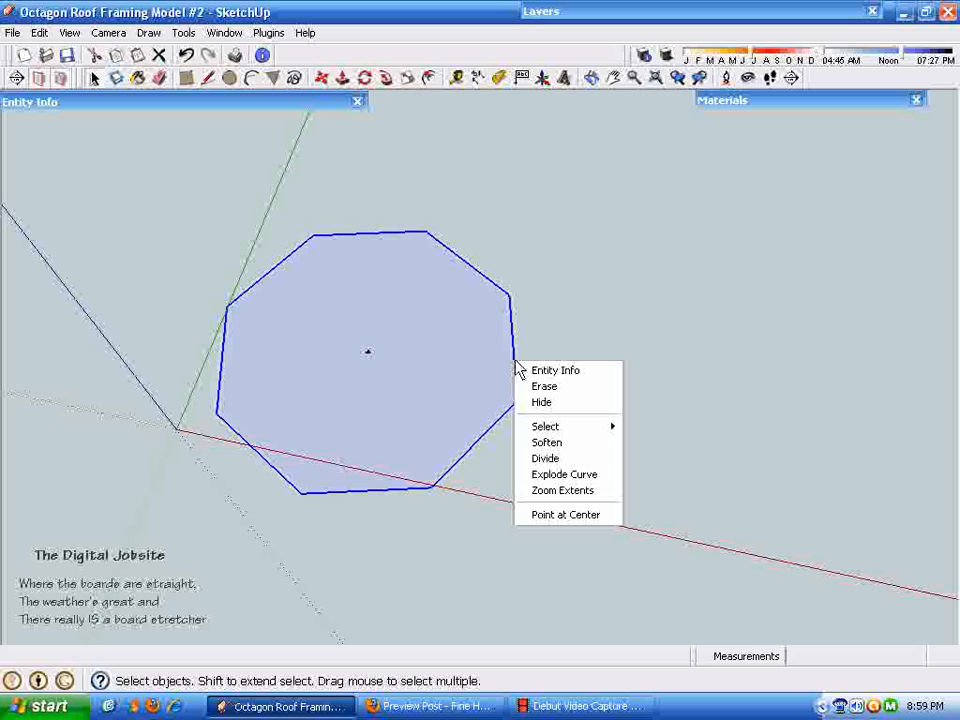
click(556, 466)
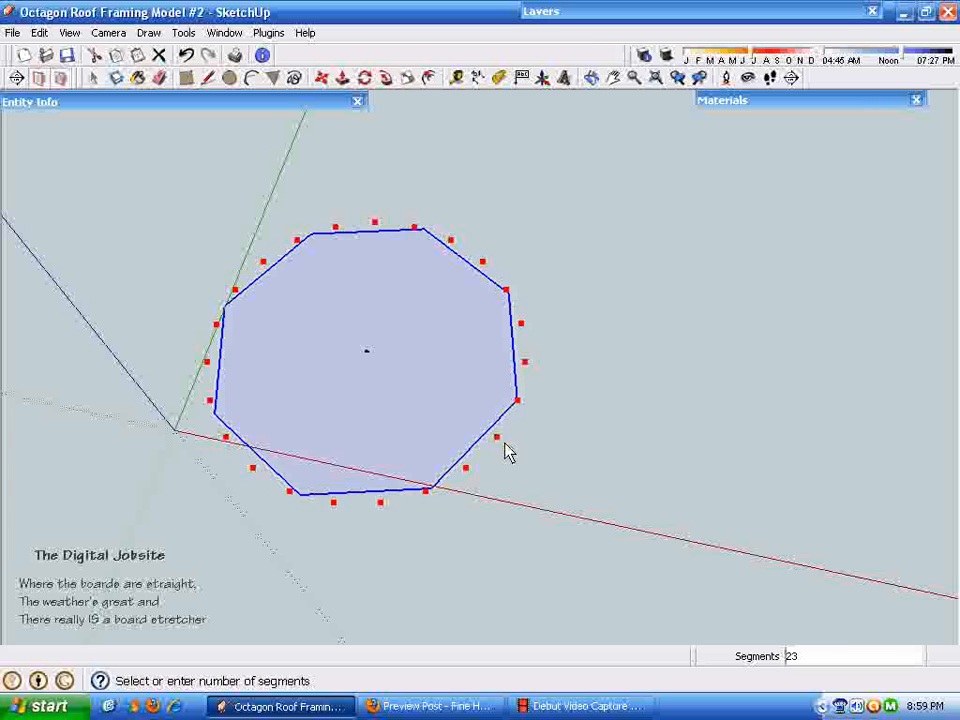
click(398, 474)
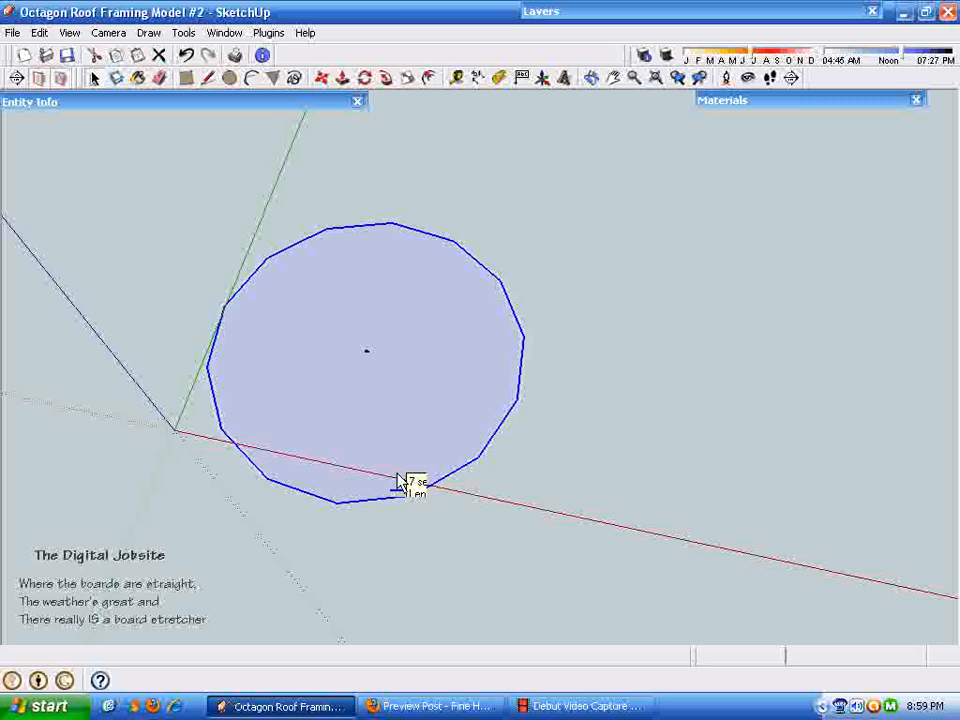
middle_drag(398, 483, 386, 371)
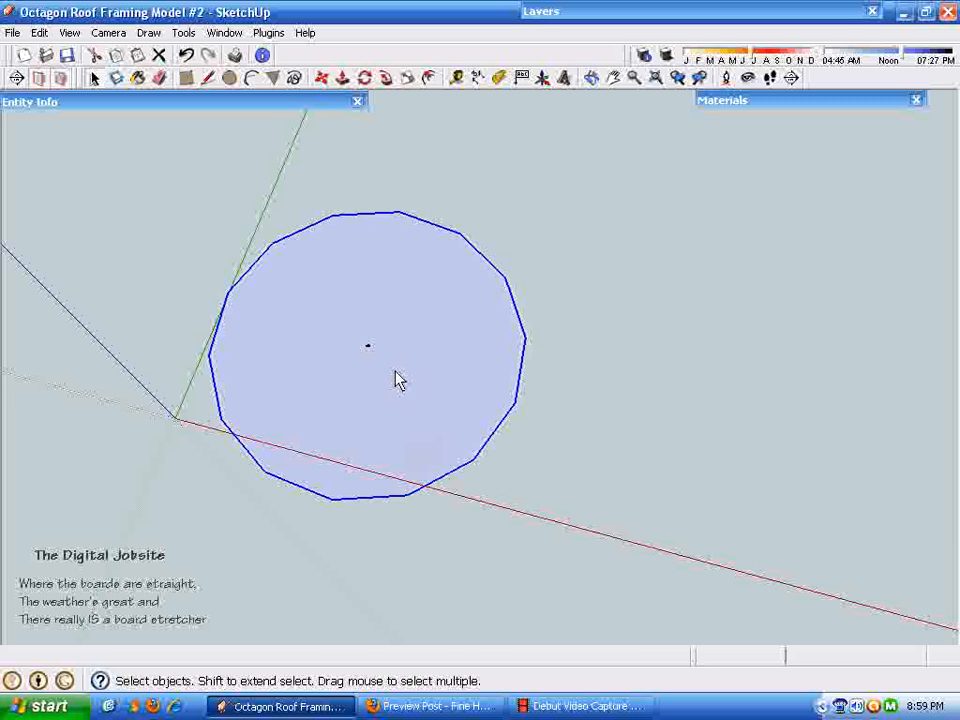
key(ctrl+z)
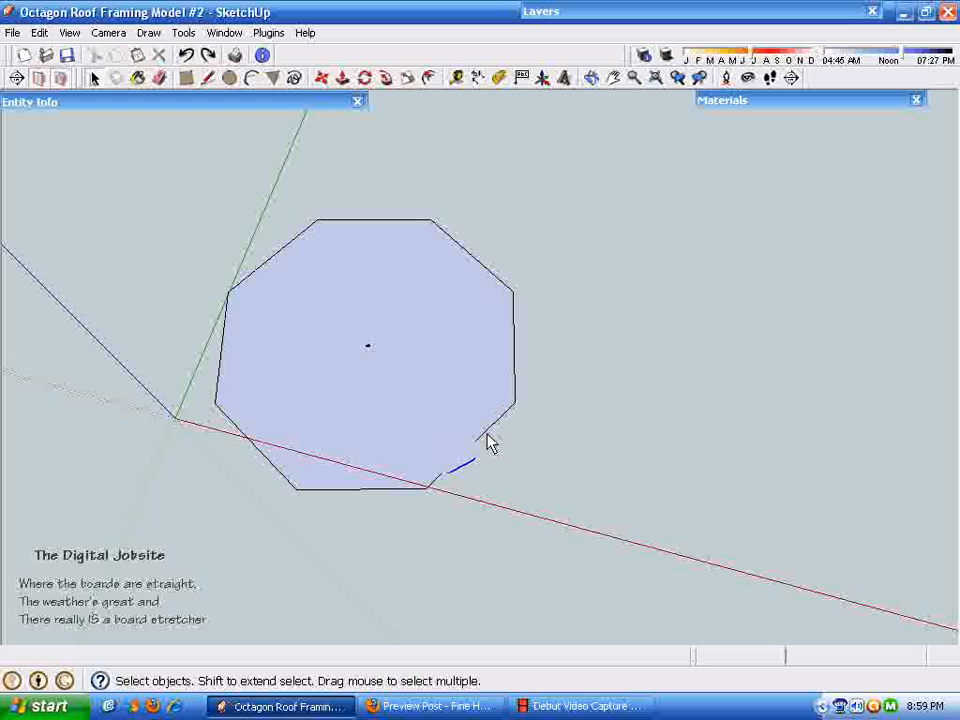
Try dividing the octagon's outline into nine segments with Divide and undo that division.
click(487, 437)
right_click(487, 437)
click(546, 533)
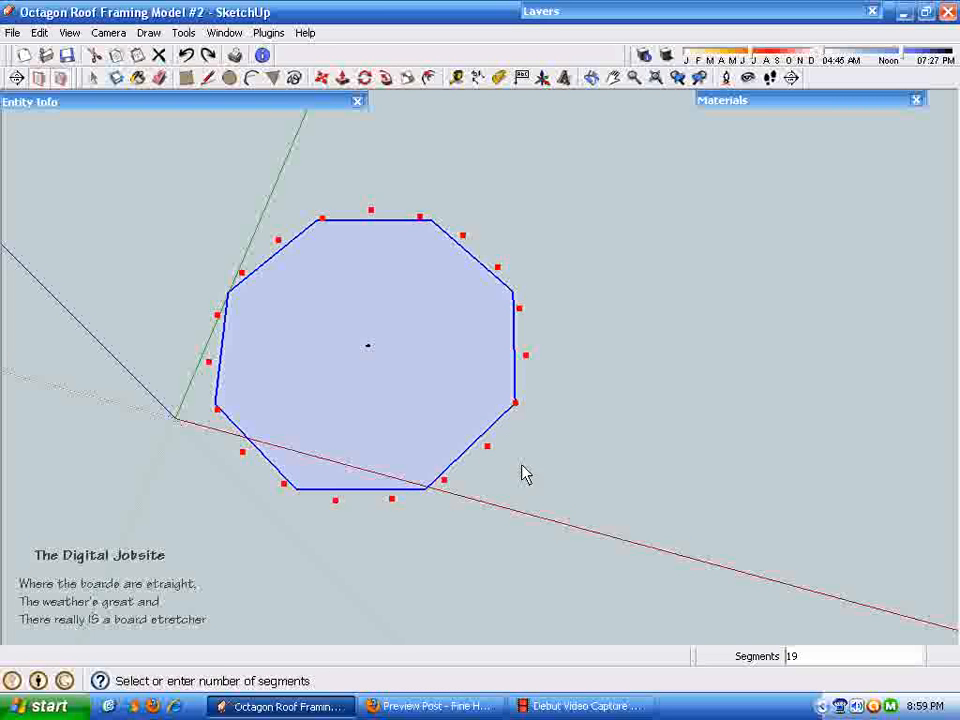
click(450, 497)
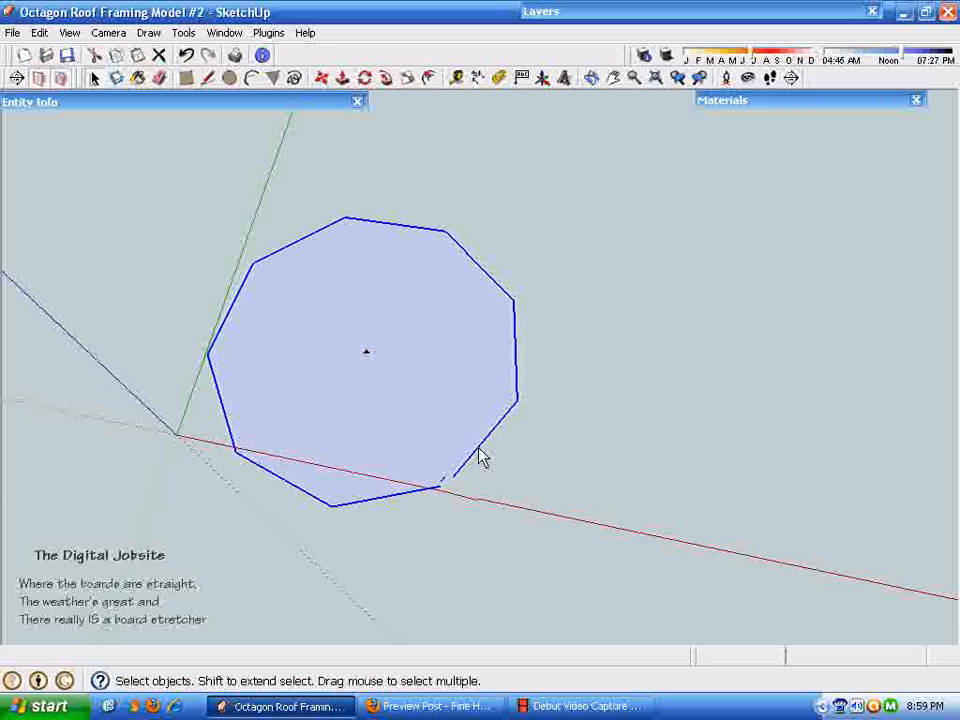
key(ctrl+z)
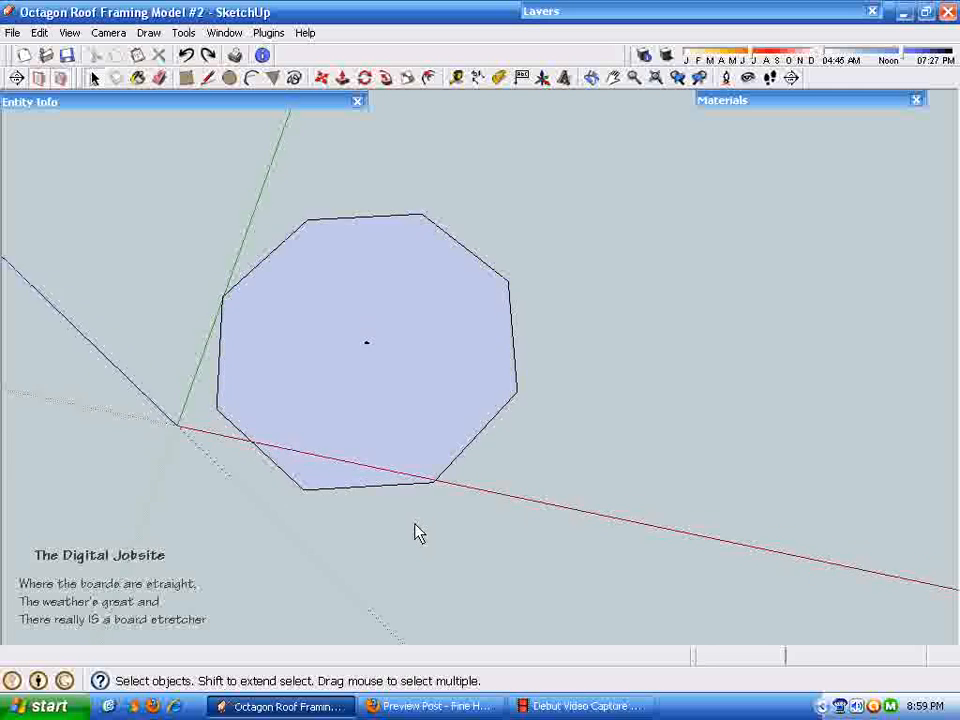
Select the octagon's face, edges and center point and combine them into a group.
click(162, 103)
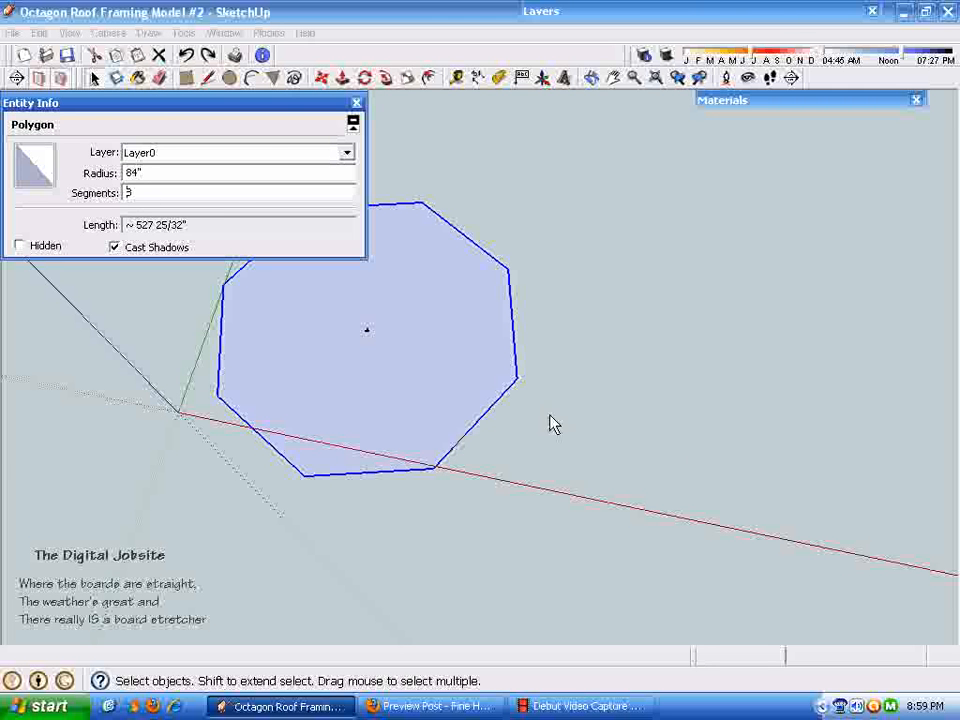
click(667, 445)
click(242, 102)
middle_drag(490, 400, 264, 274)
drag(178, 154, 680, 595)
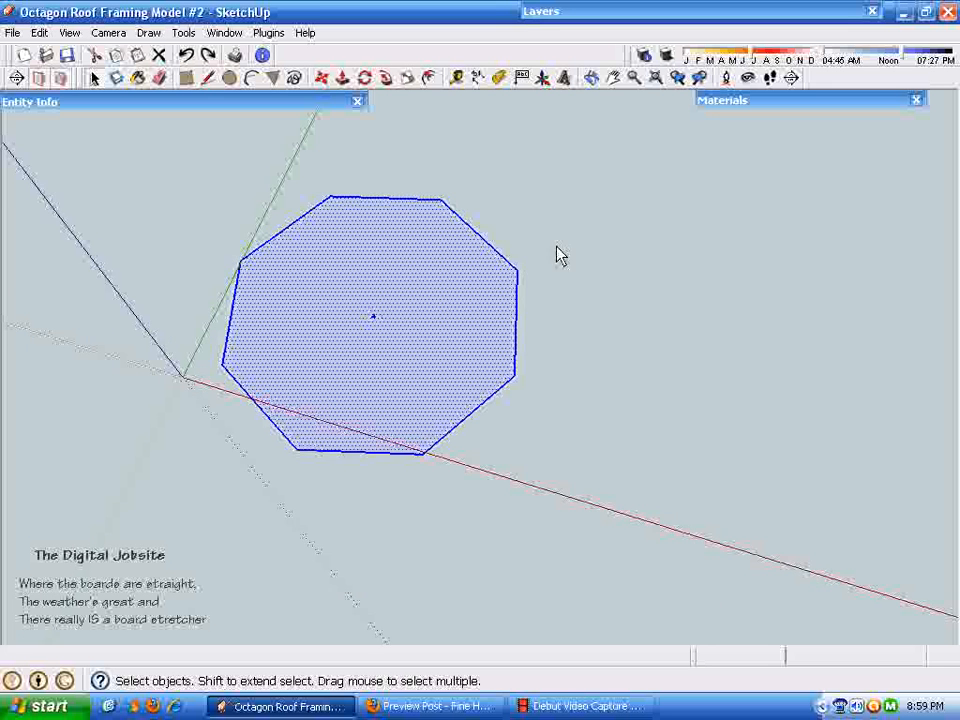
middle_drag(557, 247, 459, 360)
right_click(459, 368)
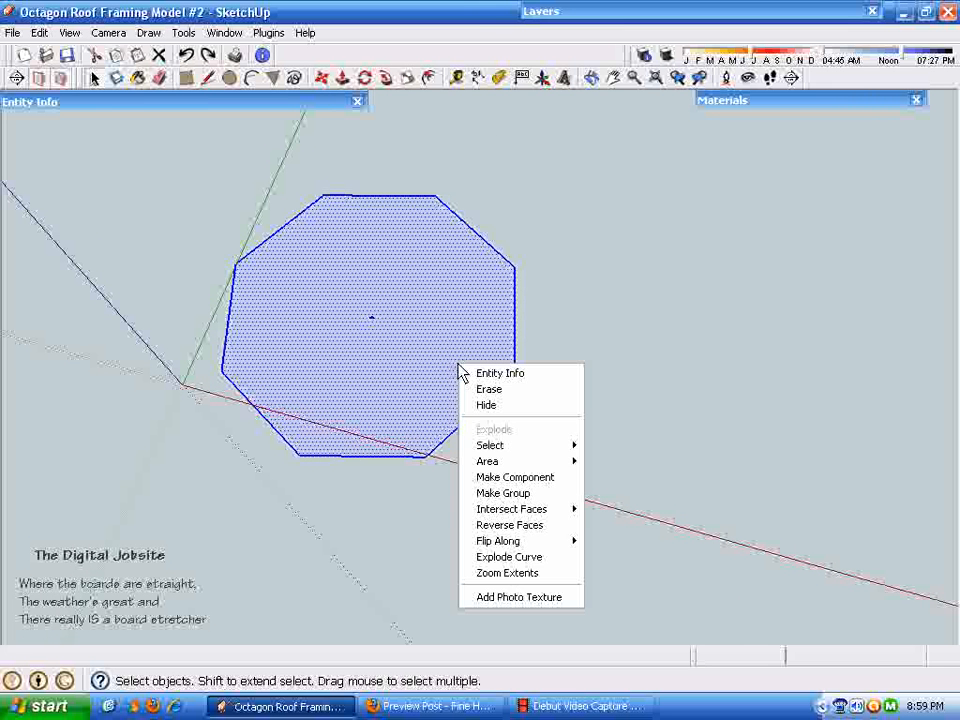
key(Escape)
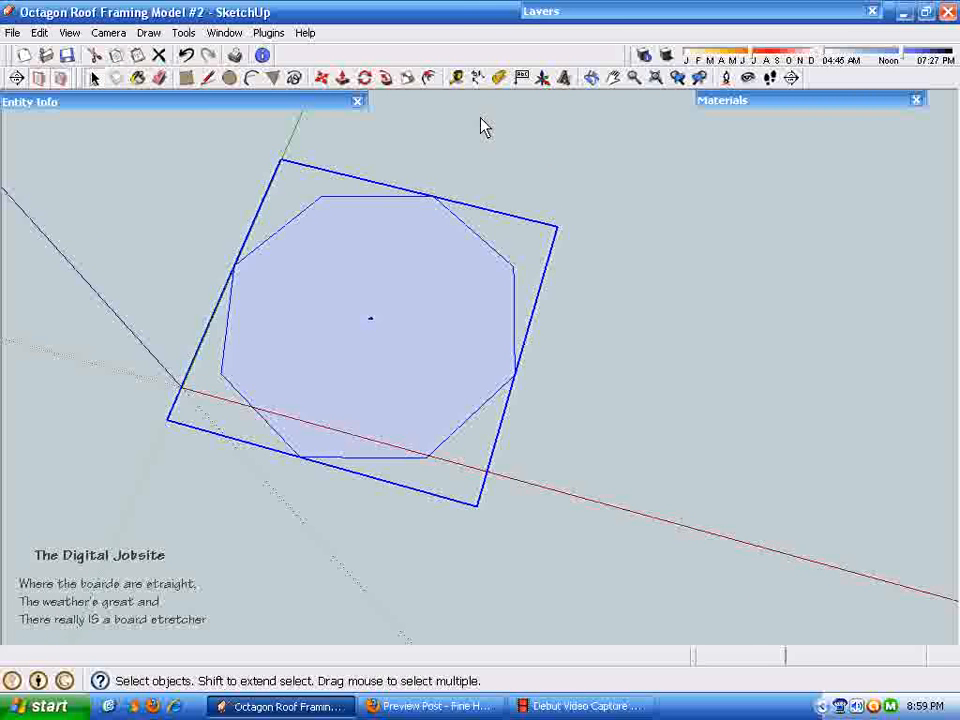
click(365, 78)
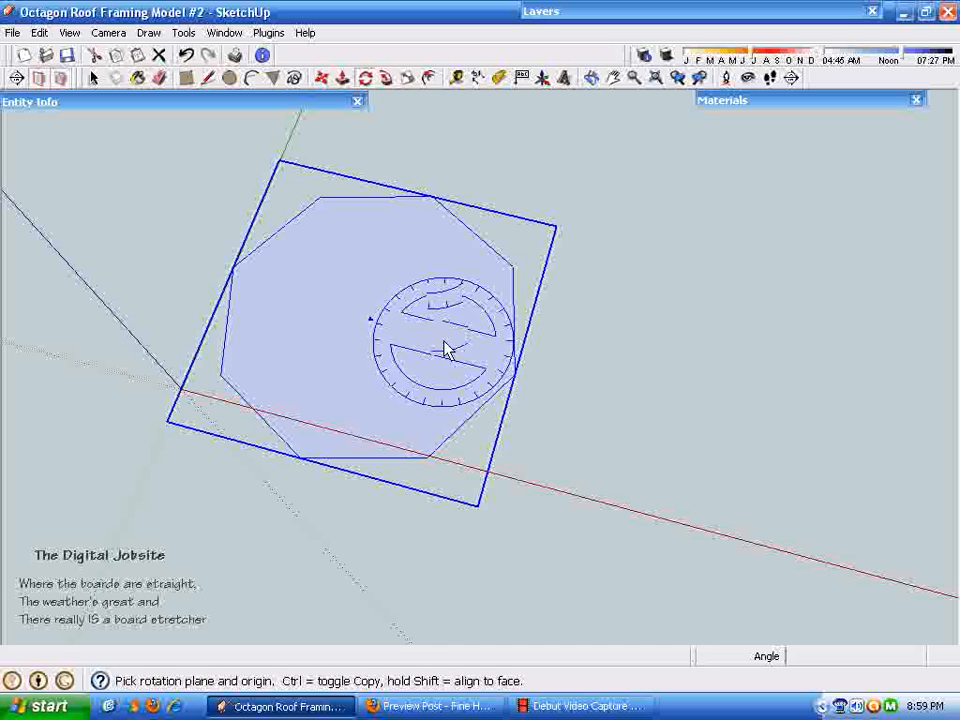
click(370, 319)
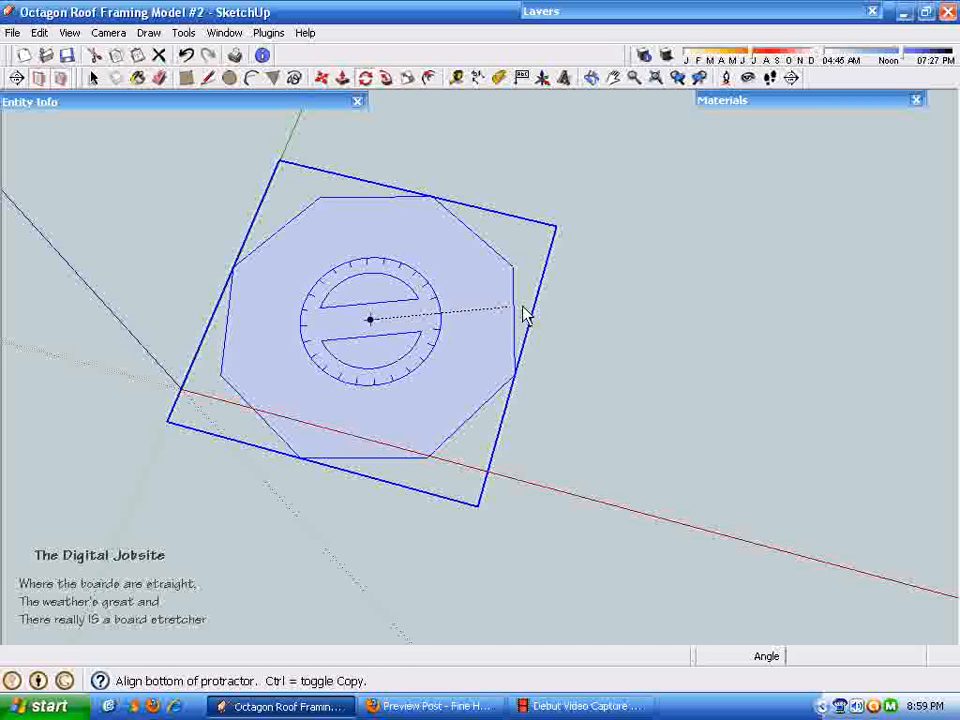
click(511, 310)
key(space)
click(624, 361)
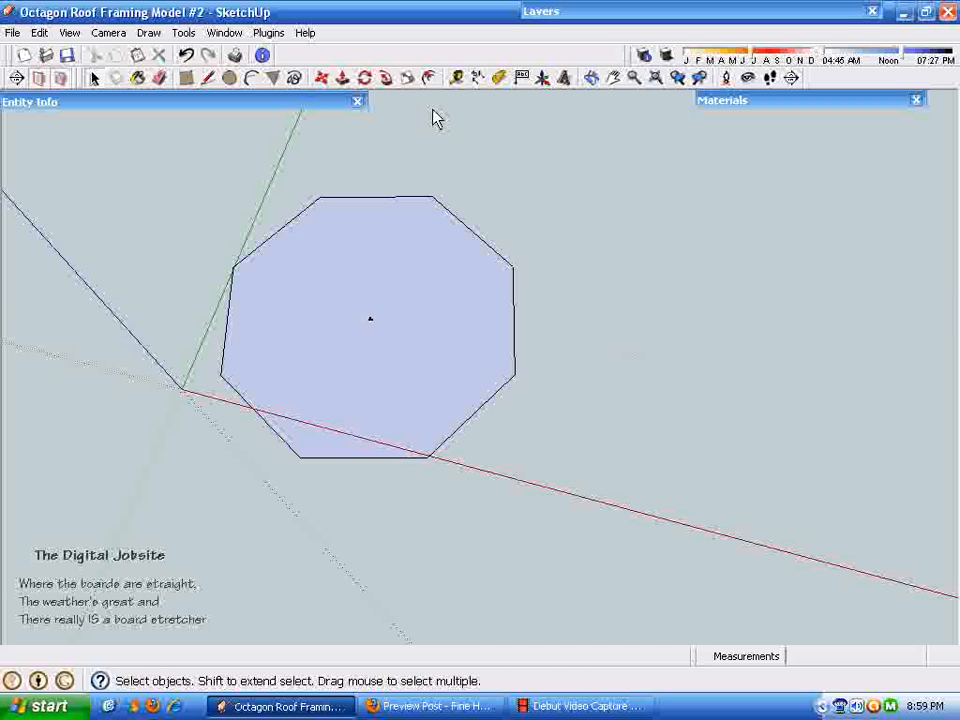
Try moving the octagon's center point and undo back to the ungrouped six-sided polygon.
click(325, 84)
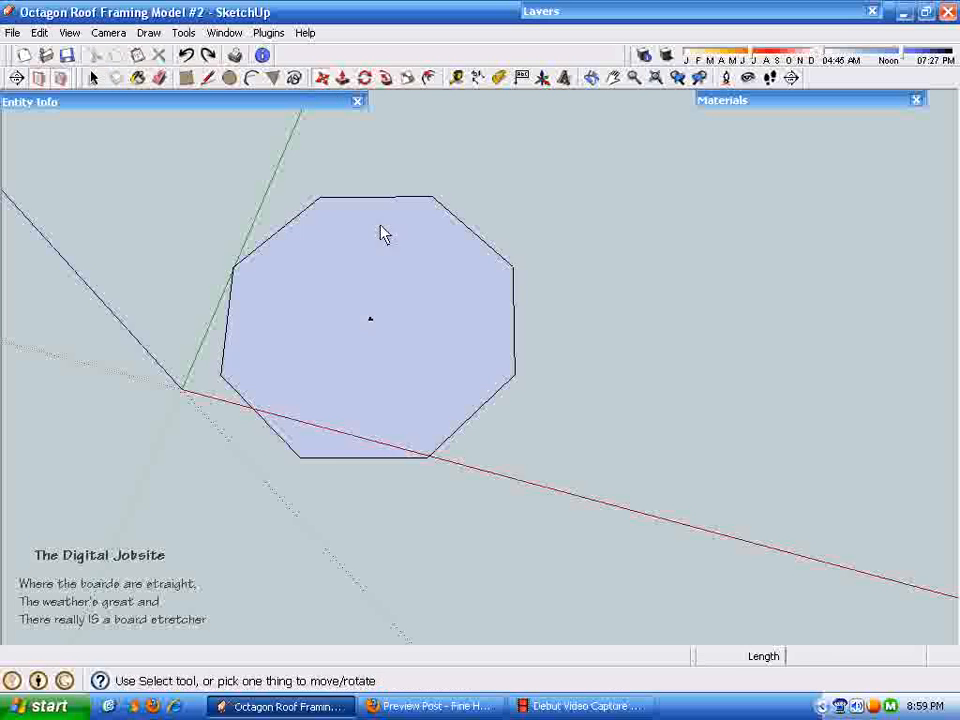
click(369, 320)
key(Escape)
key(space)
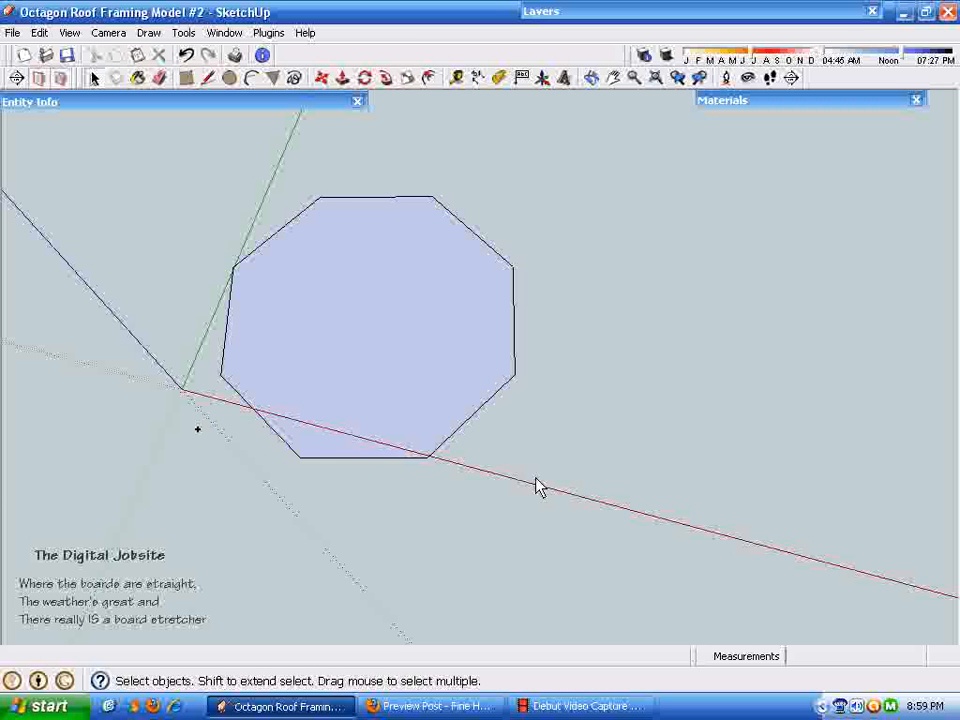
middle_drag(537, 477, 537, 475)
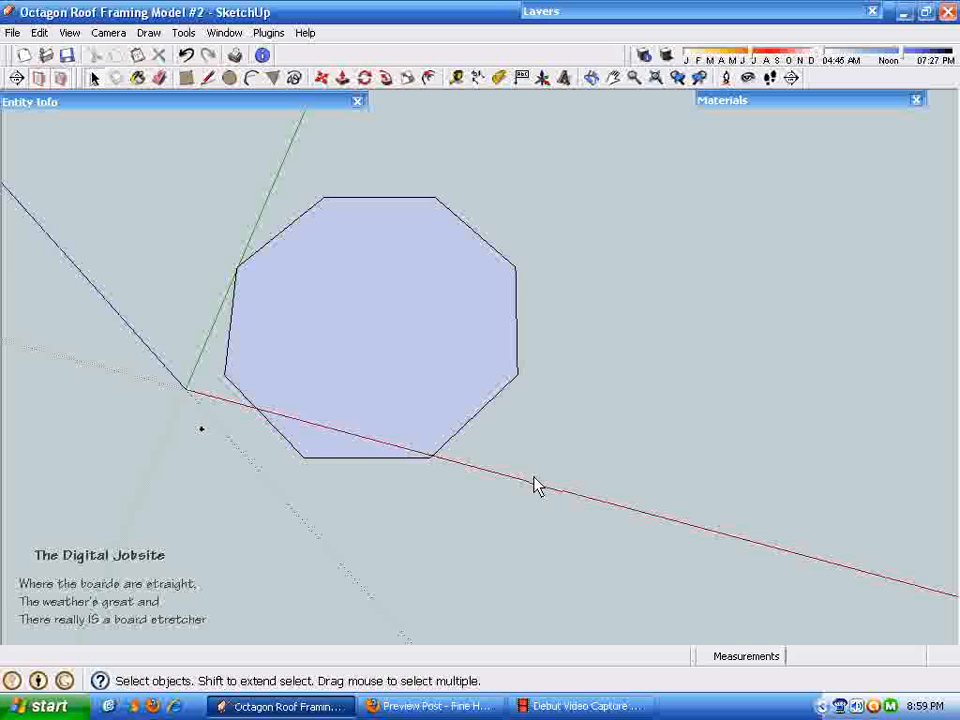
key(ctrl+z)
Select the hexagon's face, edges and center point and combine them into a group.
click(450, 354)
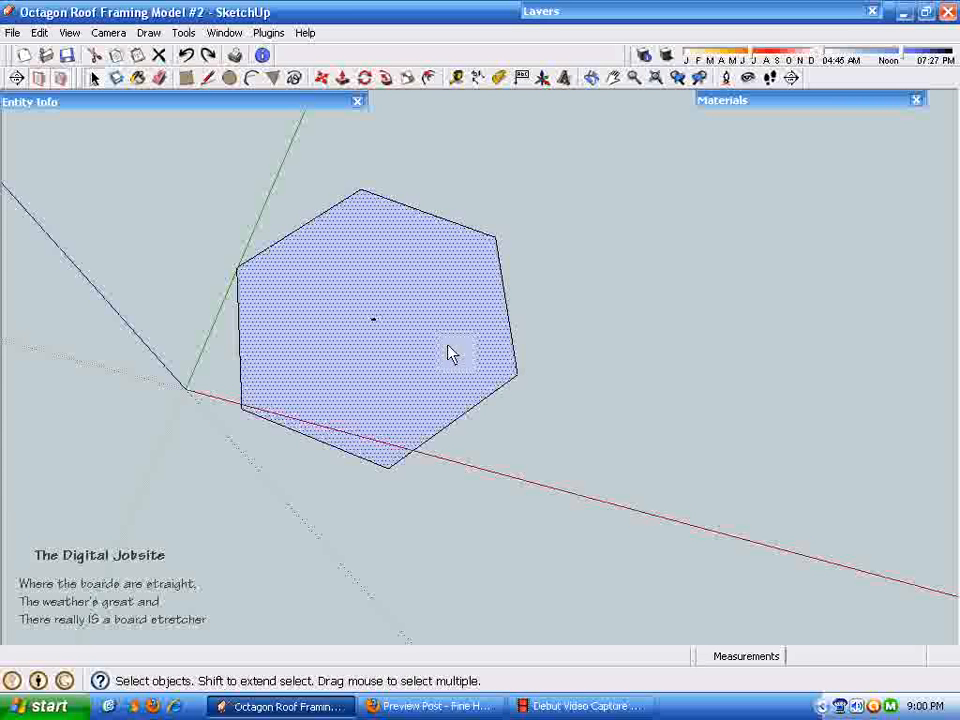
drag(159, 133, 654, 525)
right_click(452, 362)
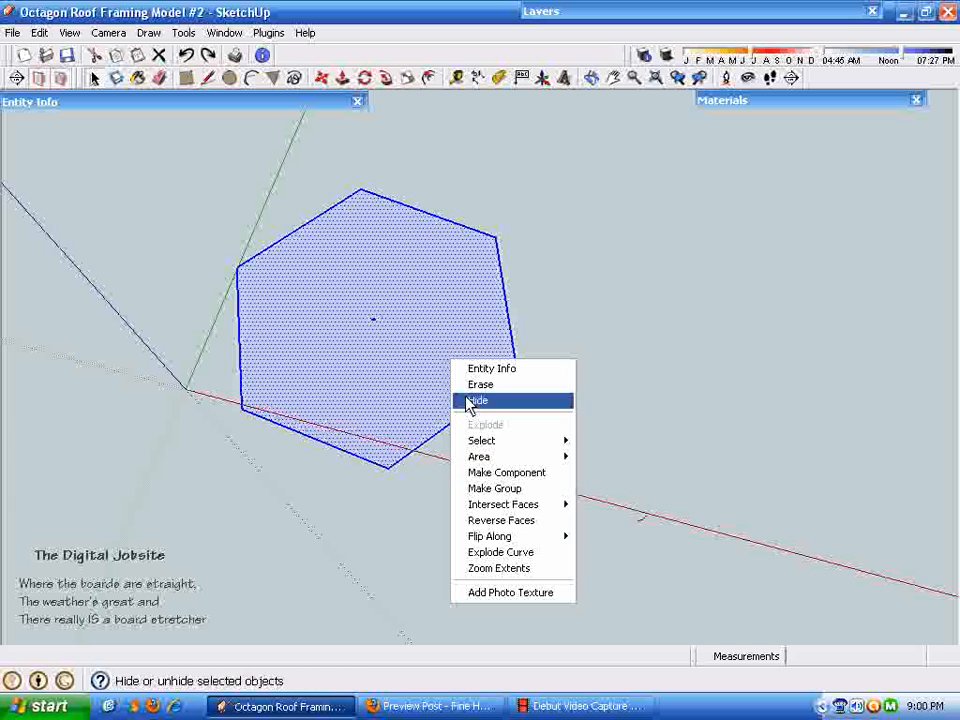
click(502, 491)
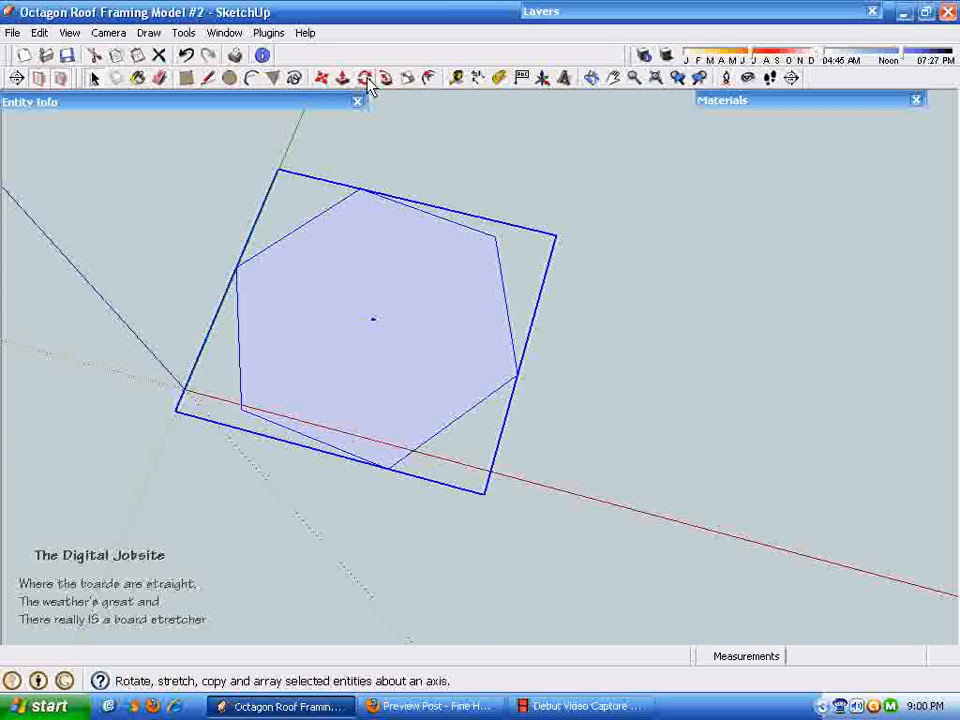
Move the hexagon group by its center point onto the axes origin and explode the group.
click(321, 79)
click(376, 328)
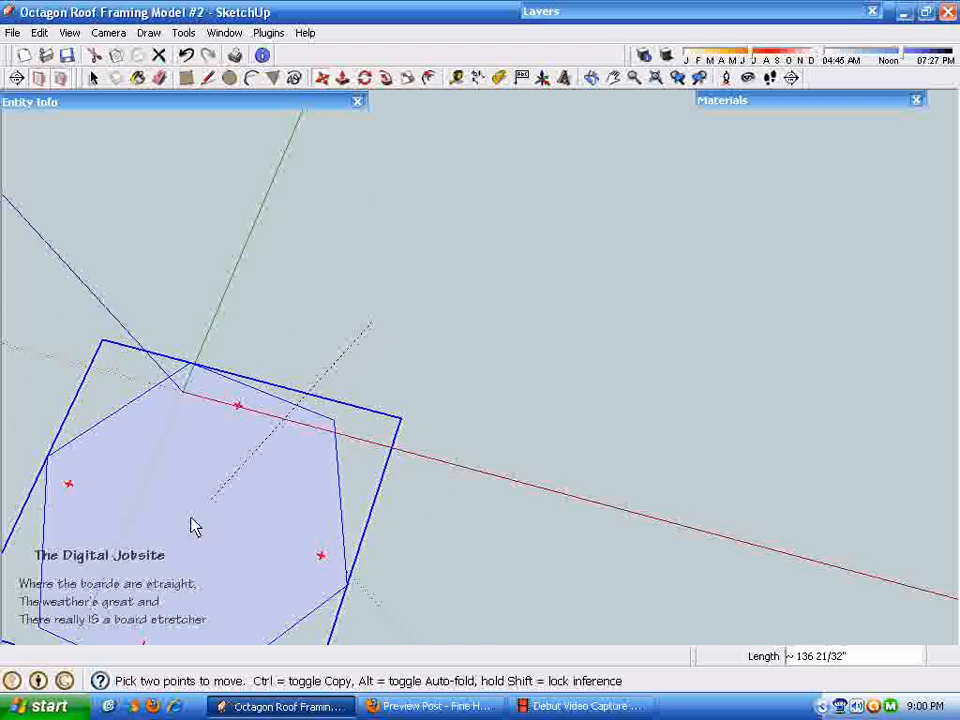
click(196, 398)
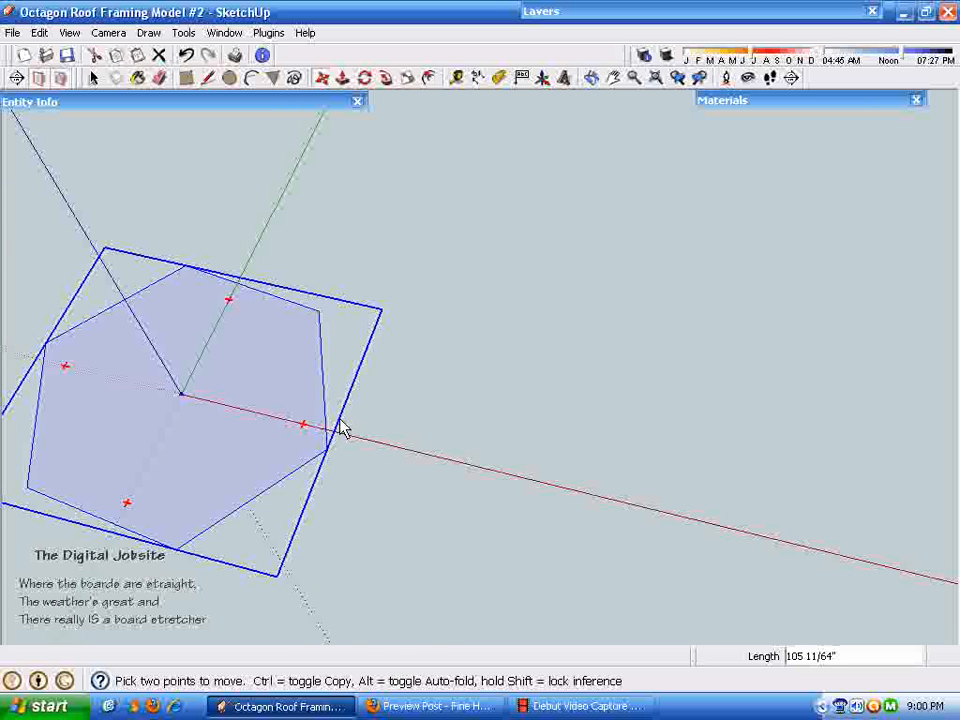
right_click(301, 389)
click(335, 480)
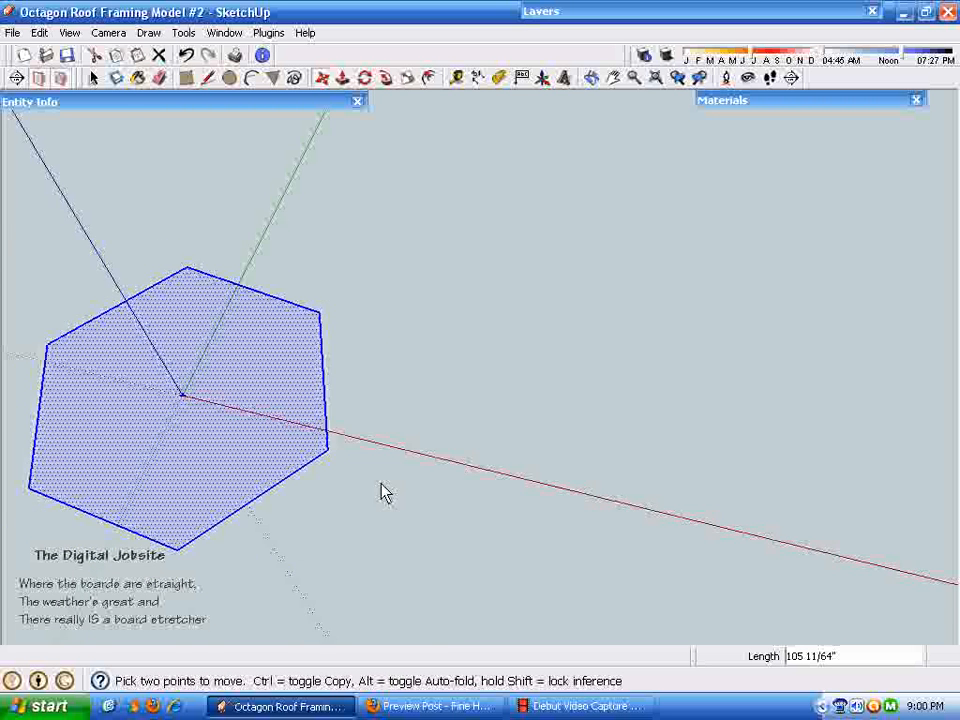
Select the hexagon's outline and set its segment count to 8 in Entity Info.
scroll(538, 471, down, 3)
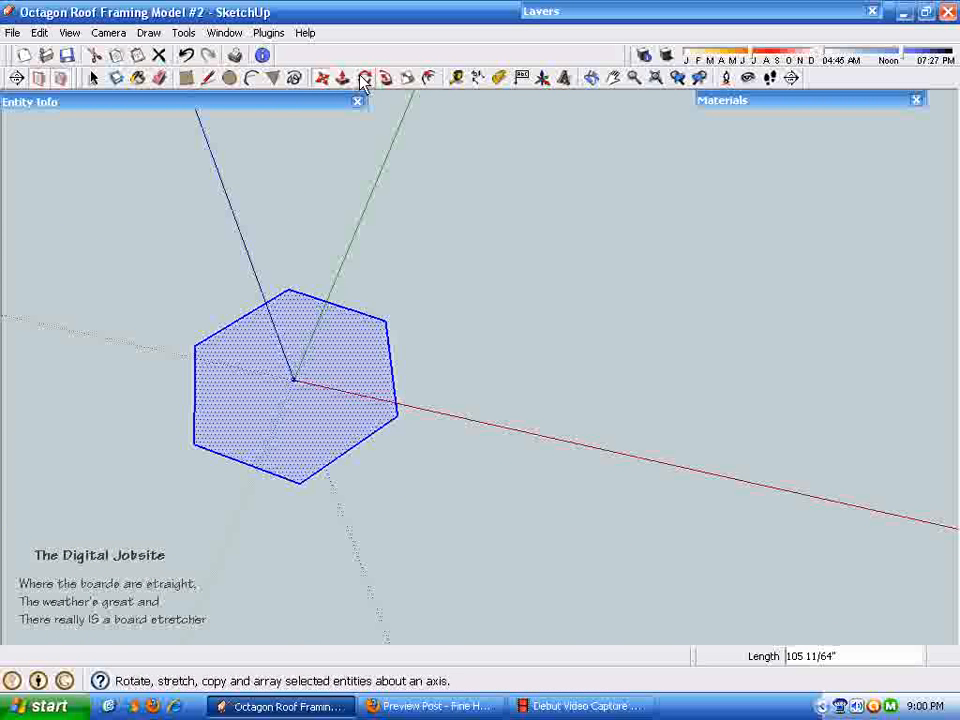
key(m)
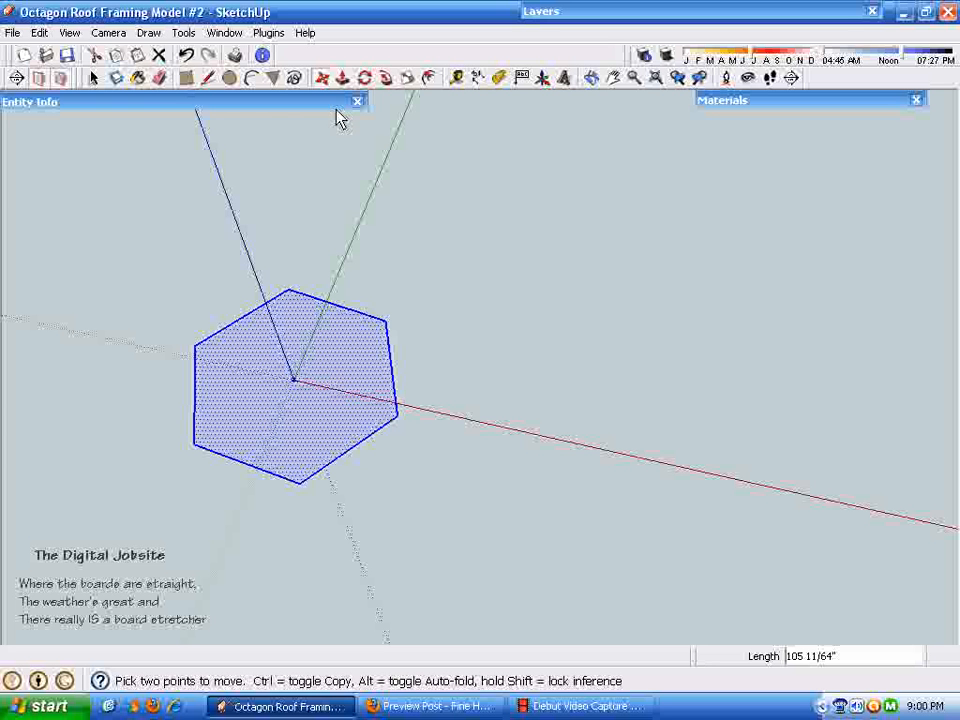
key(space)
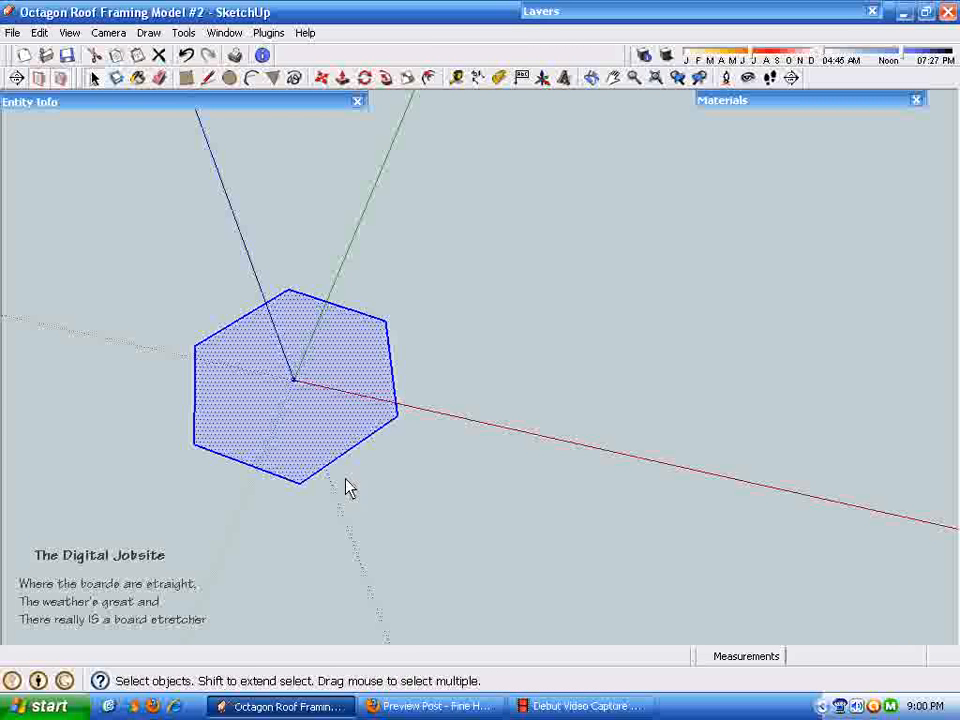
middle_drag(397, 502, 398, 513)
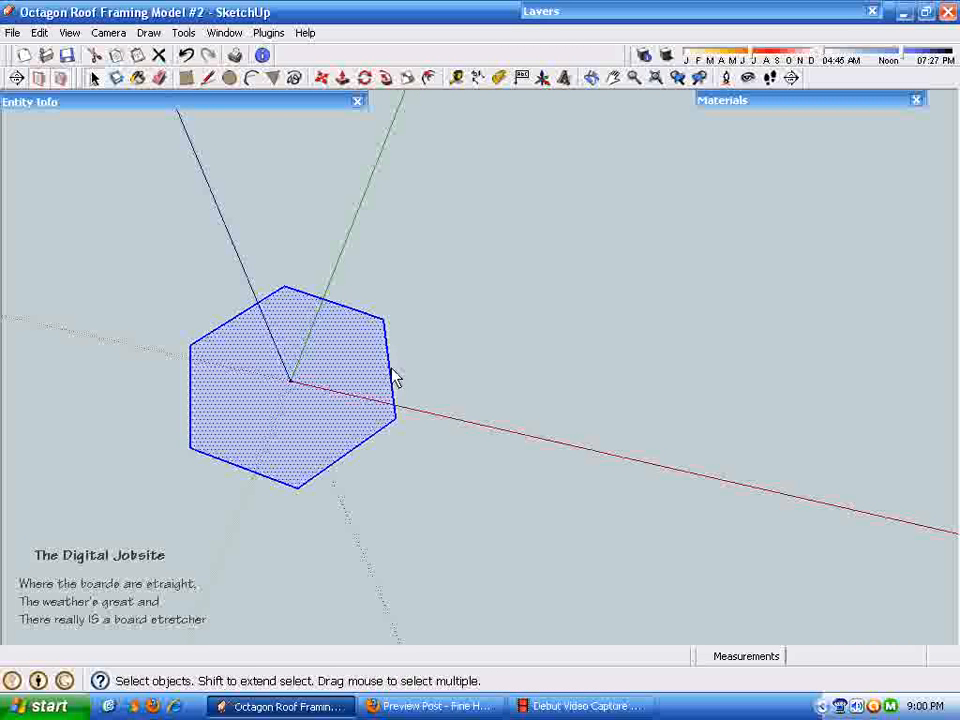
click(265, 108)
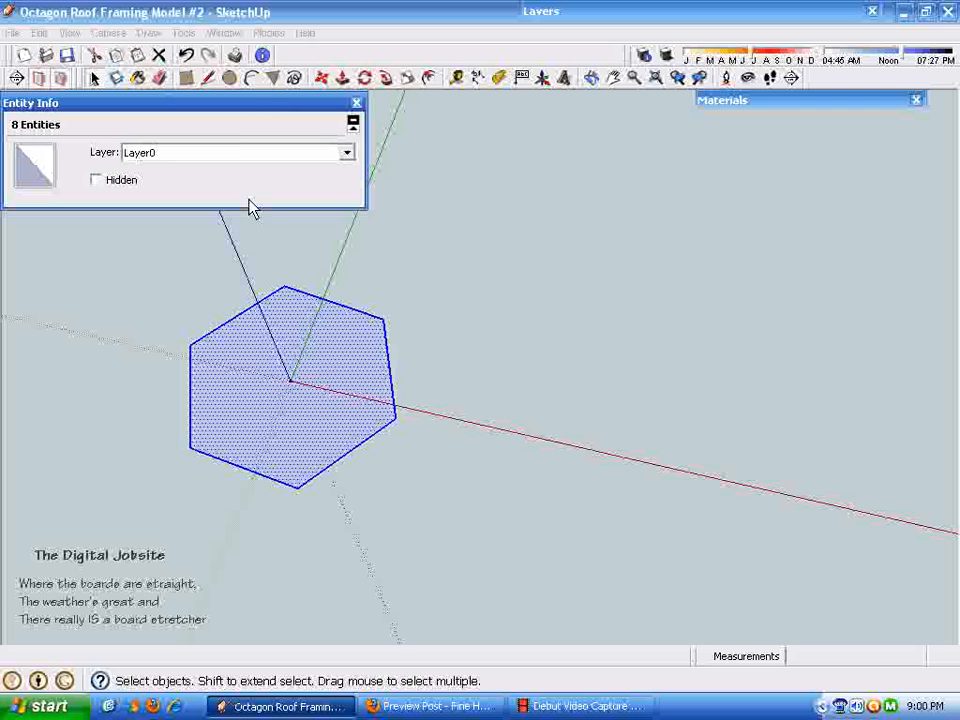
click(372, 318)
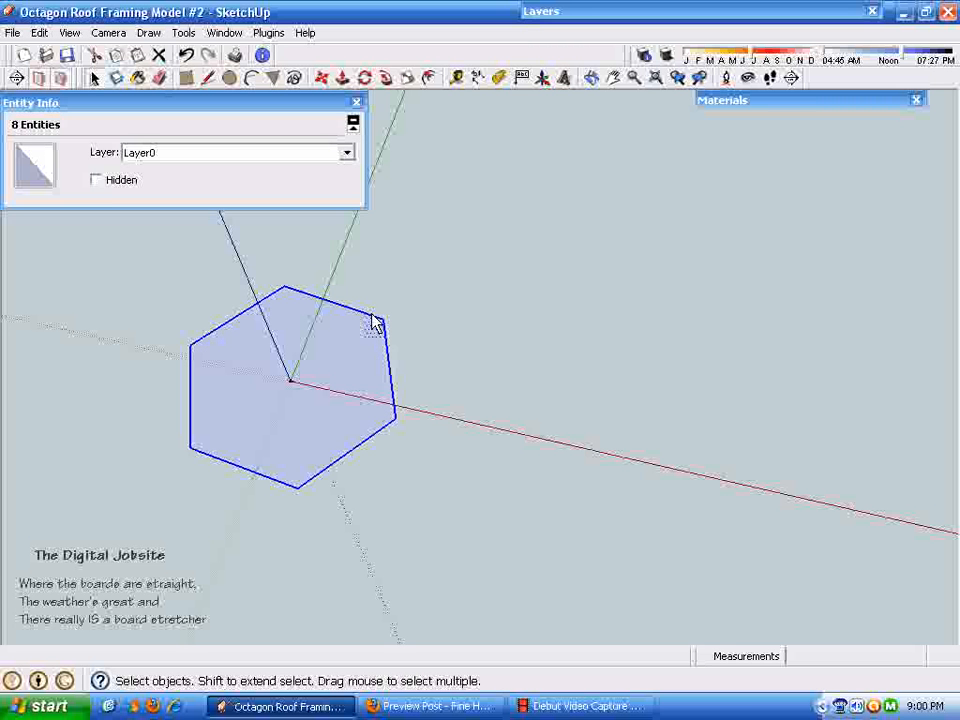
double_click(147, 195)
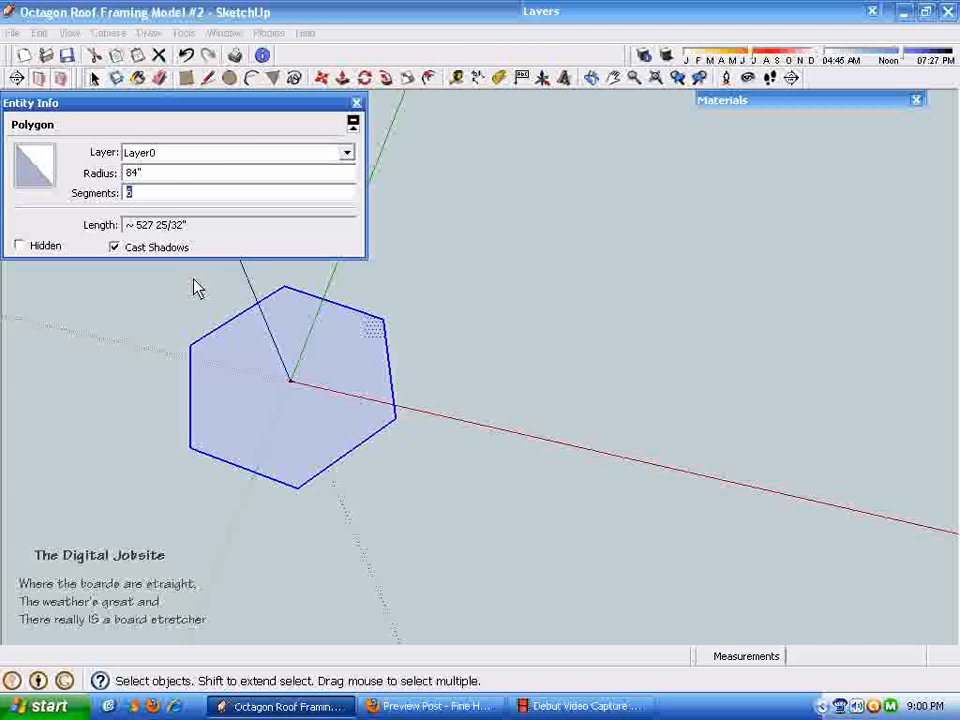
text(8)
key(Return)
middle_drag(216, 306, 615, 449)
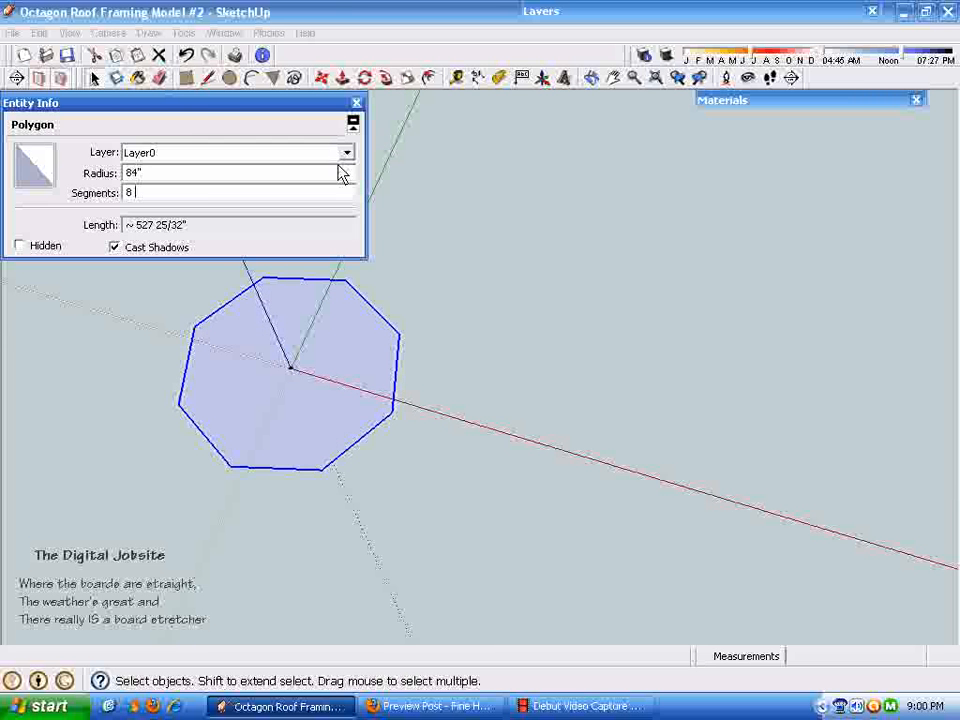
click(208, 103)
Rotate the whole octagon about its center point so that an edge's midpoint lies on the red axis.
mouse_move(126, 213)
mouse_down()
mouse_move(129, 227)
mouse_move(425, 495)
mouse_up()
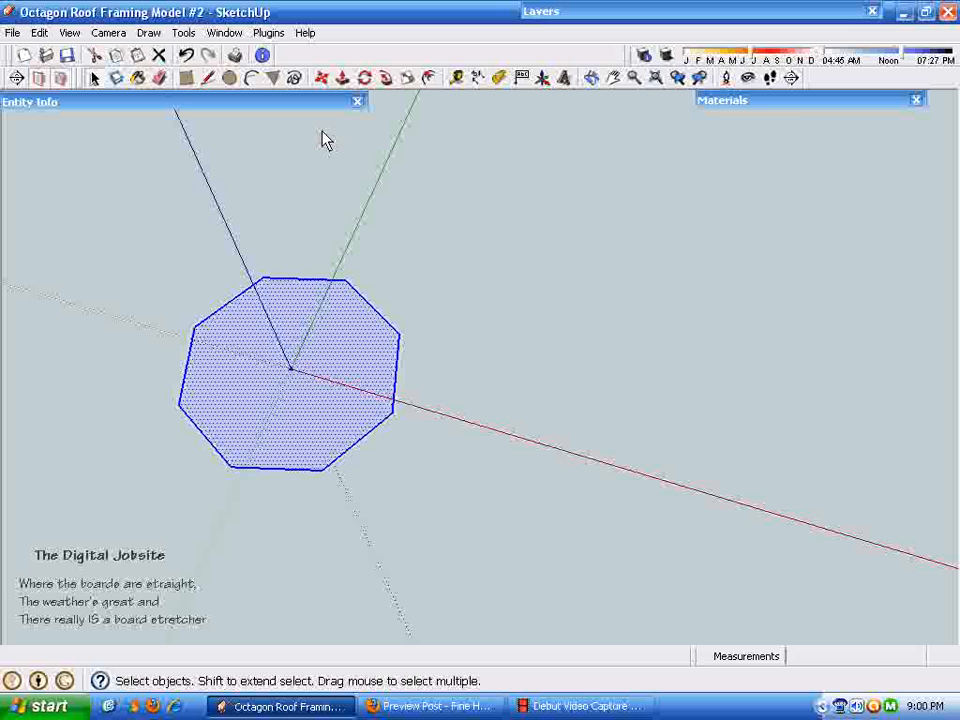
click(366, 79)
click(290, 369)
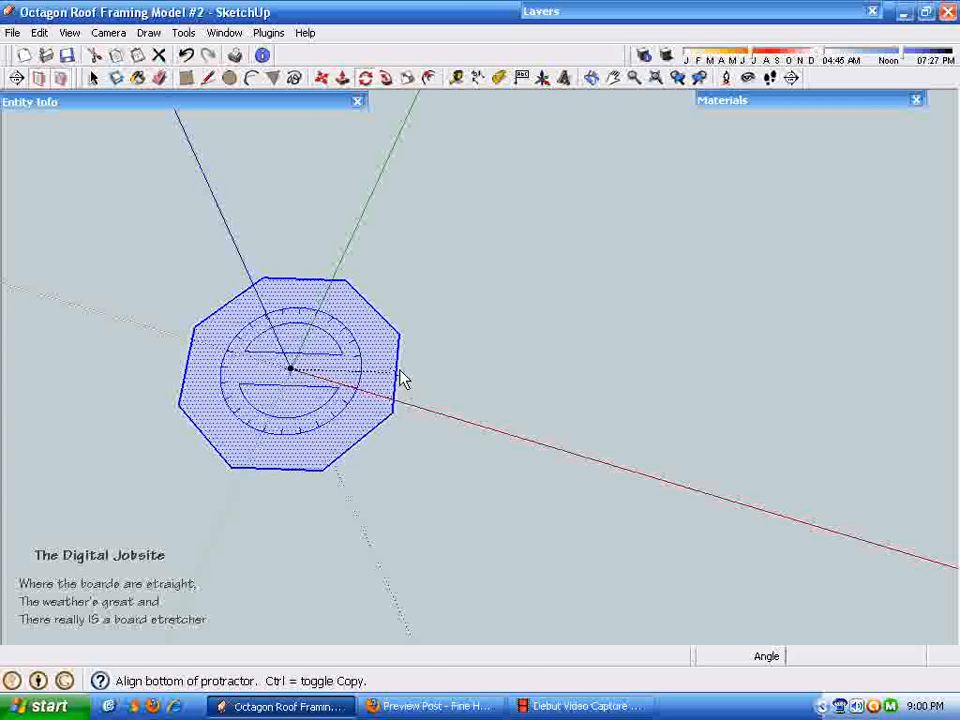
click(400, 380)
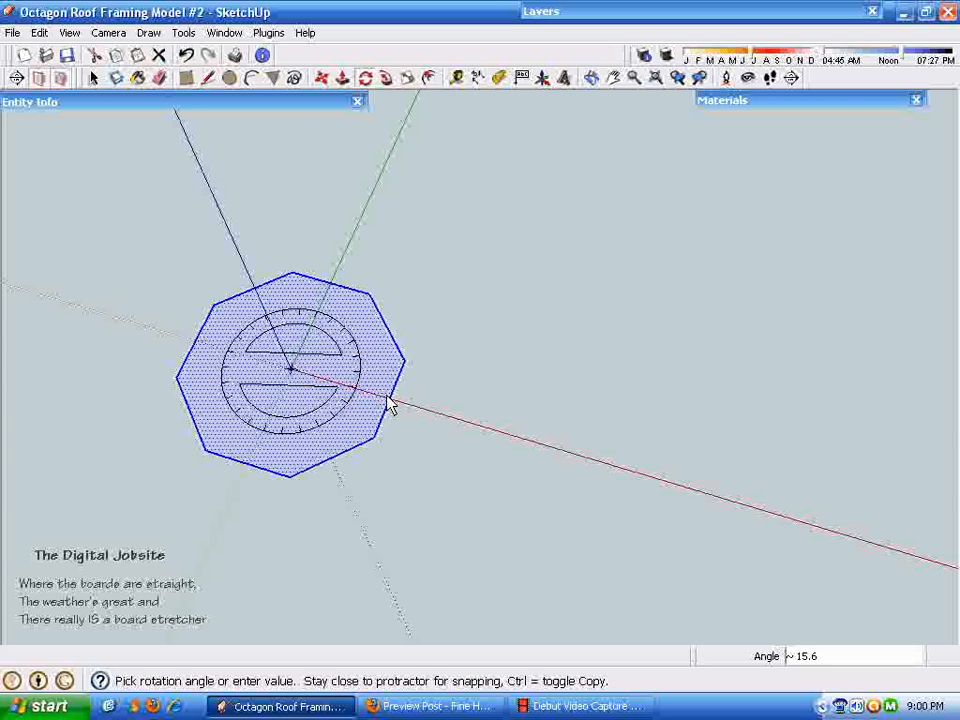
click(389, 402)
key(space)
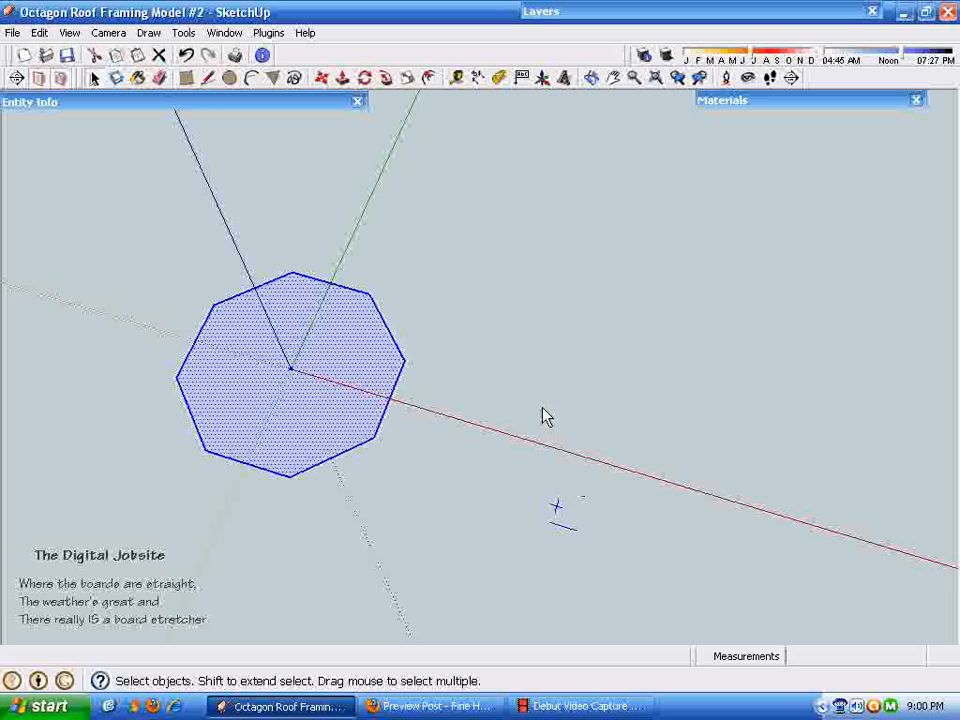
Group the rotated octagon together with its center point and deselect it.
drag(86, 190, 456, 518)
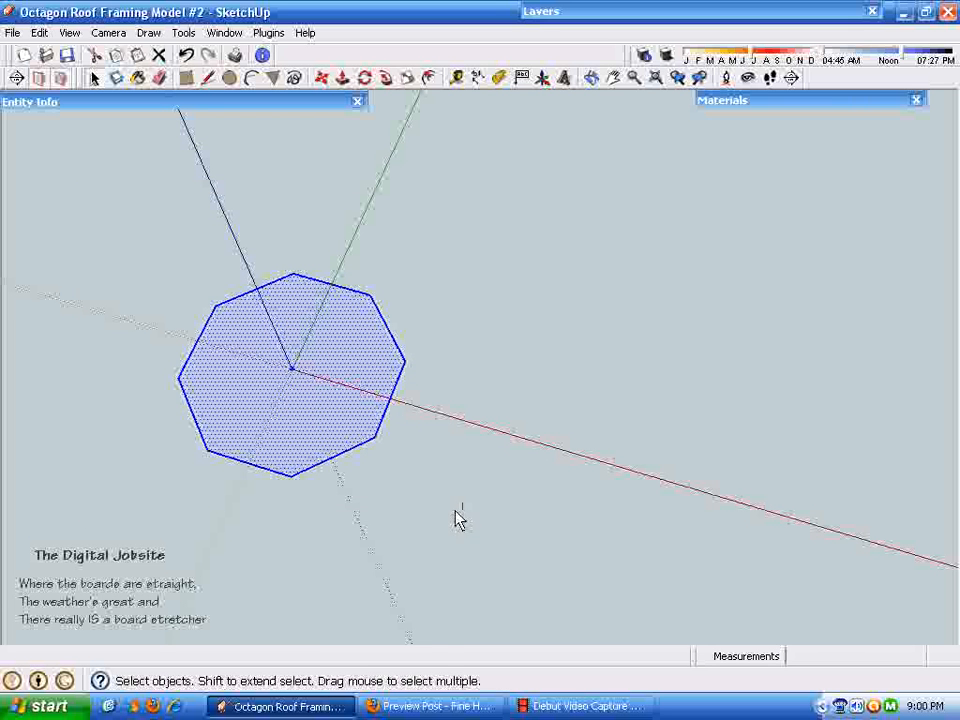
right_click(320, 428)
click(375, 550)
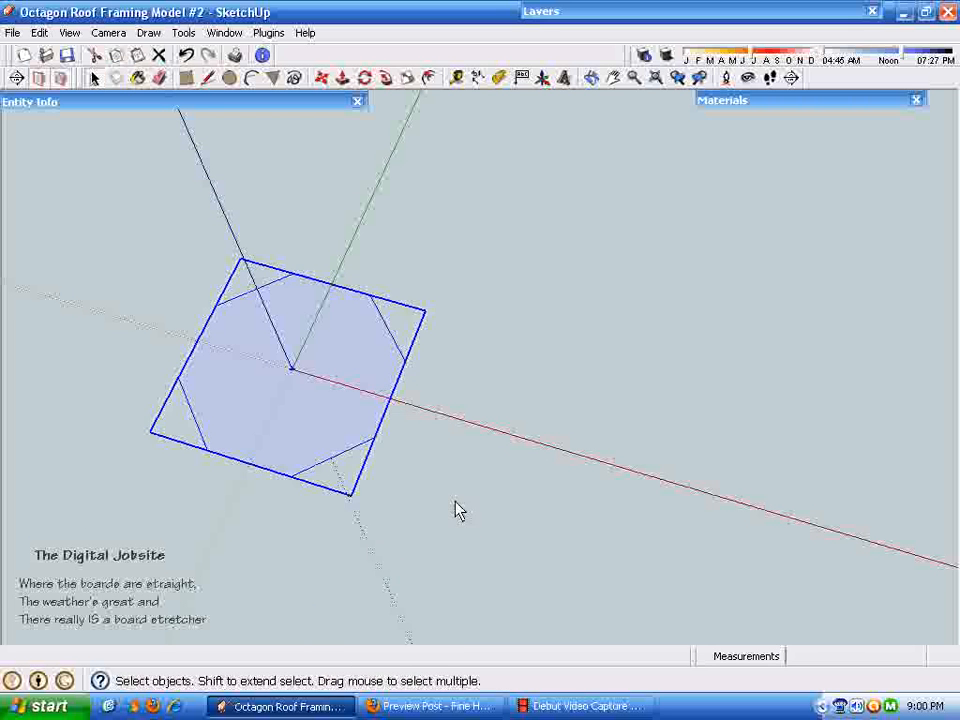
middle_drag(306, 457, 669, 437)
click(669, 437)
Draw a small rectangle on the ground plane beside the octagon, with its long side parallel to the red axis.
middle_drag(466, 323, 472, 220)
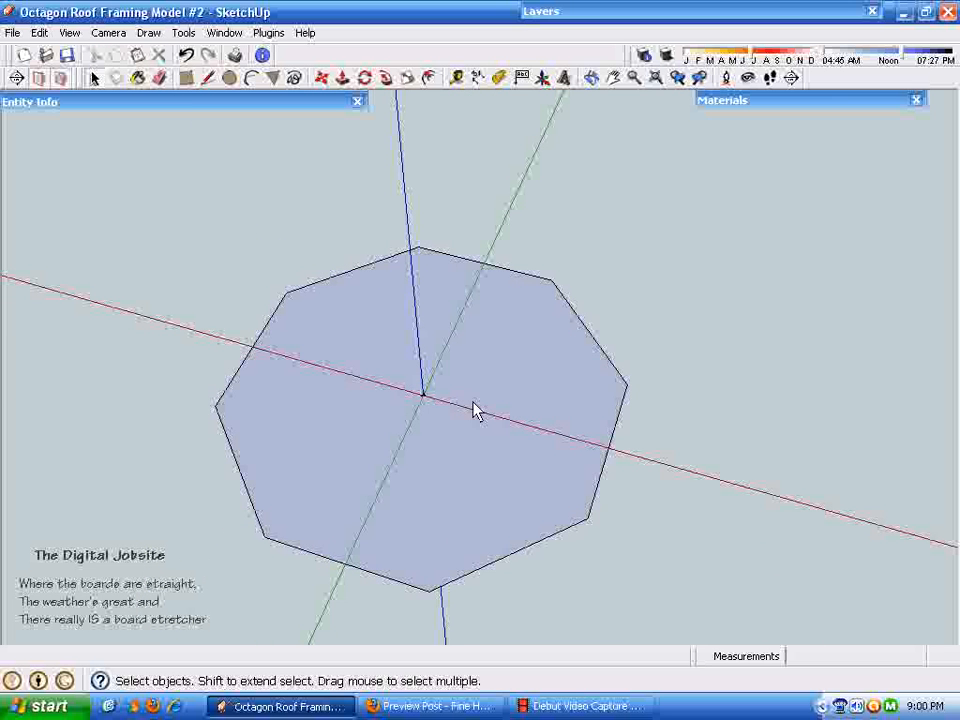
middle_drag(566, 437, 186, 84)
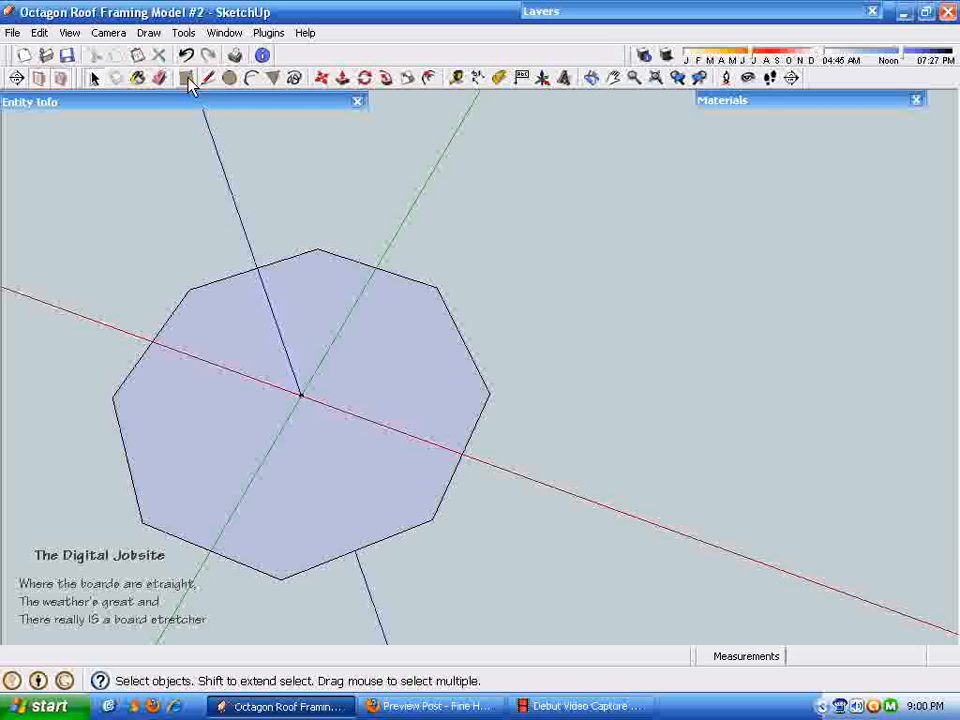
middle_drag(392, 401, 318, 420)
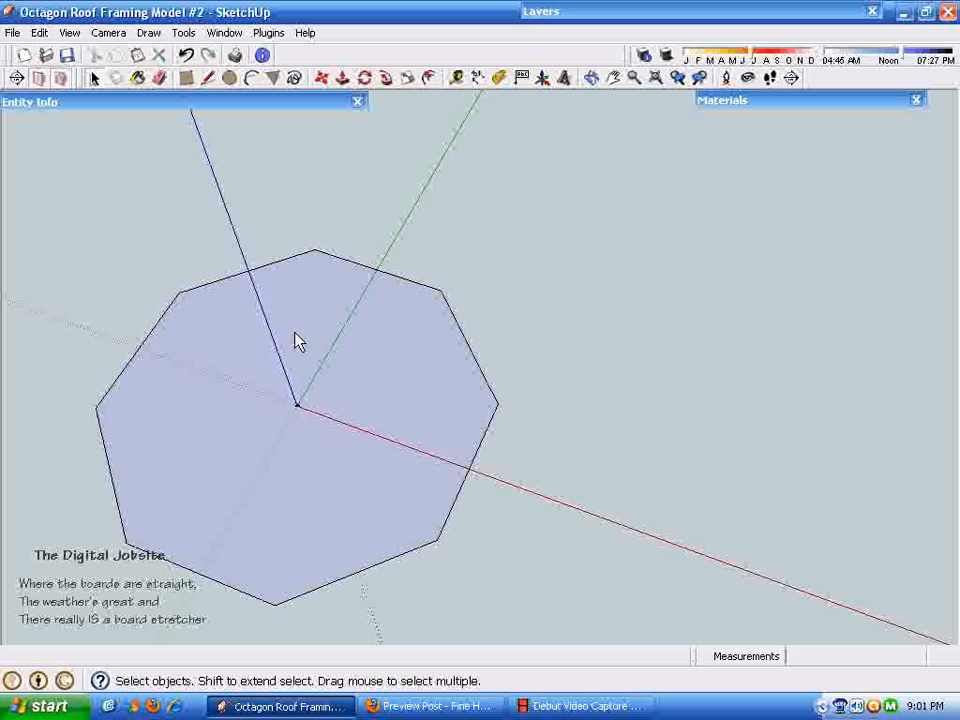
middle_drag(294, 332, 308, 193)
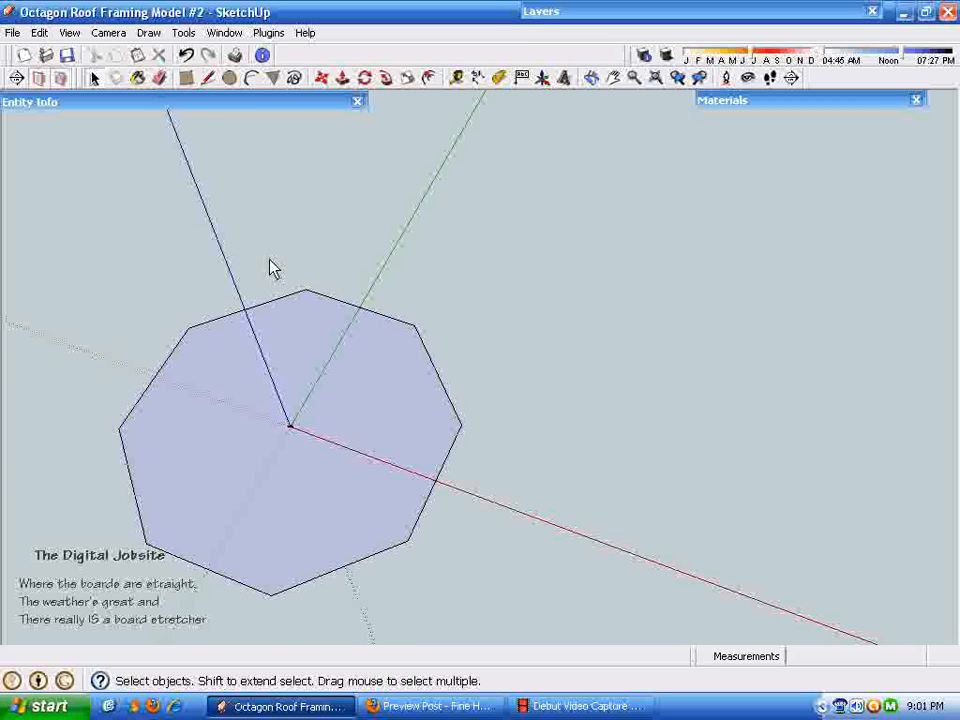
middle_drag(272, 268, 399, 381)
click(186, 78)
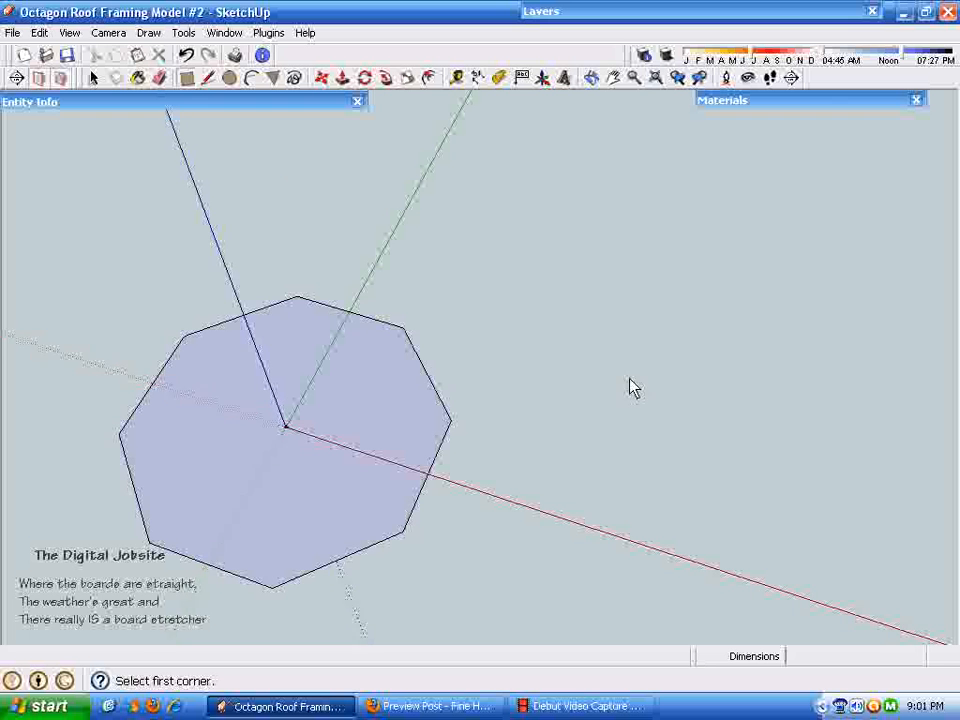
click(615, 396)
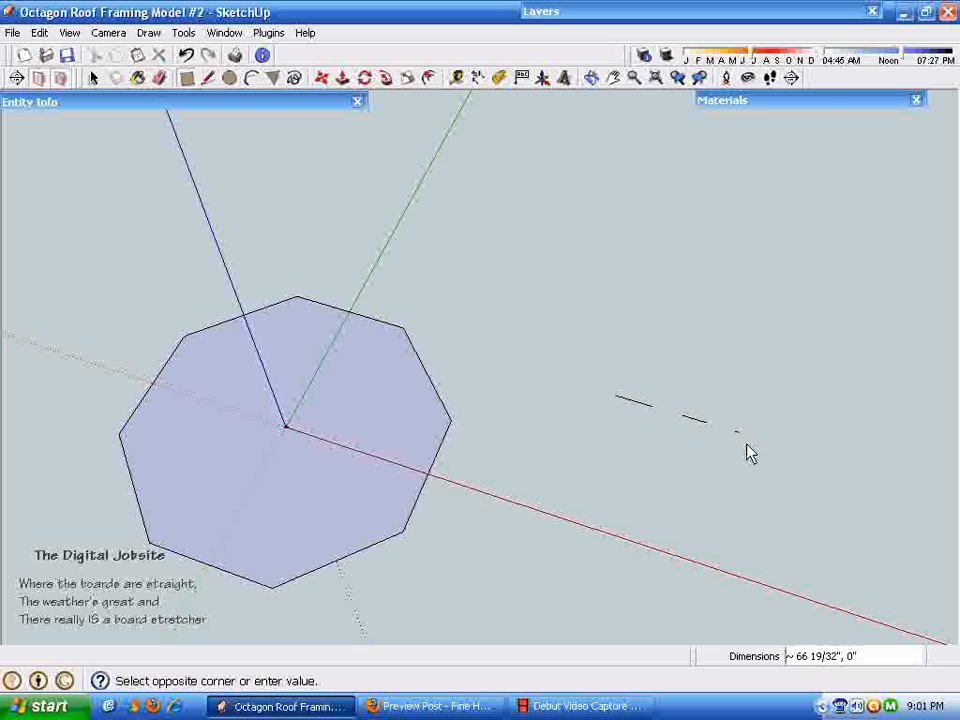
click(670, 402)
scroll(668, 401, up, 8)
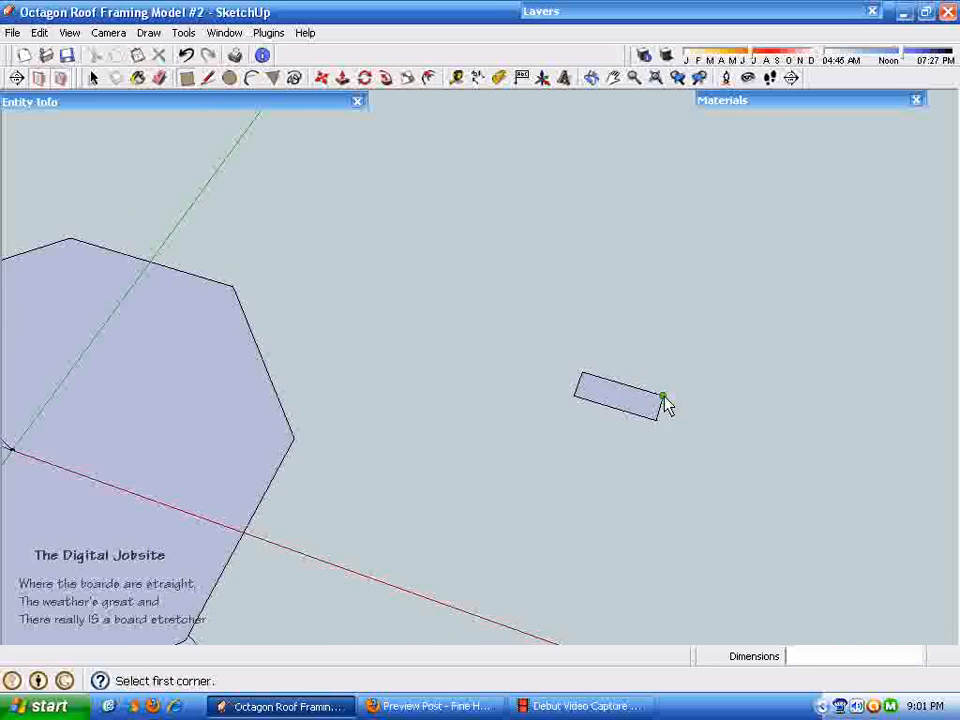
middle_drag(635, 445, 638, 448)
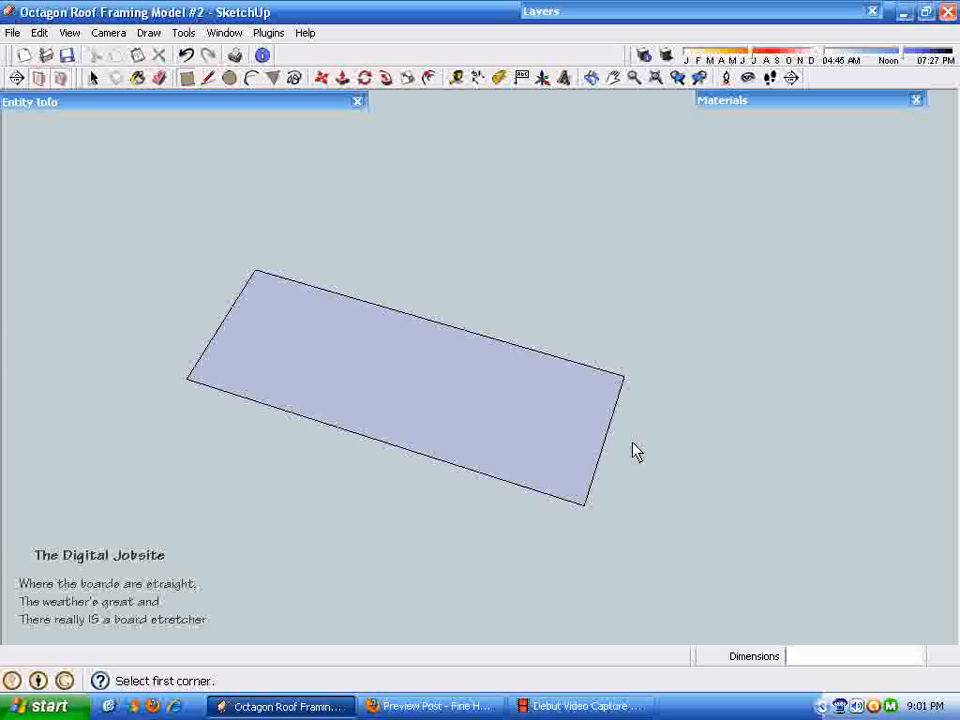
scroll(633, 452, down, 8)
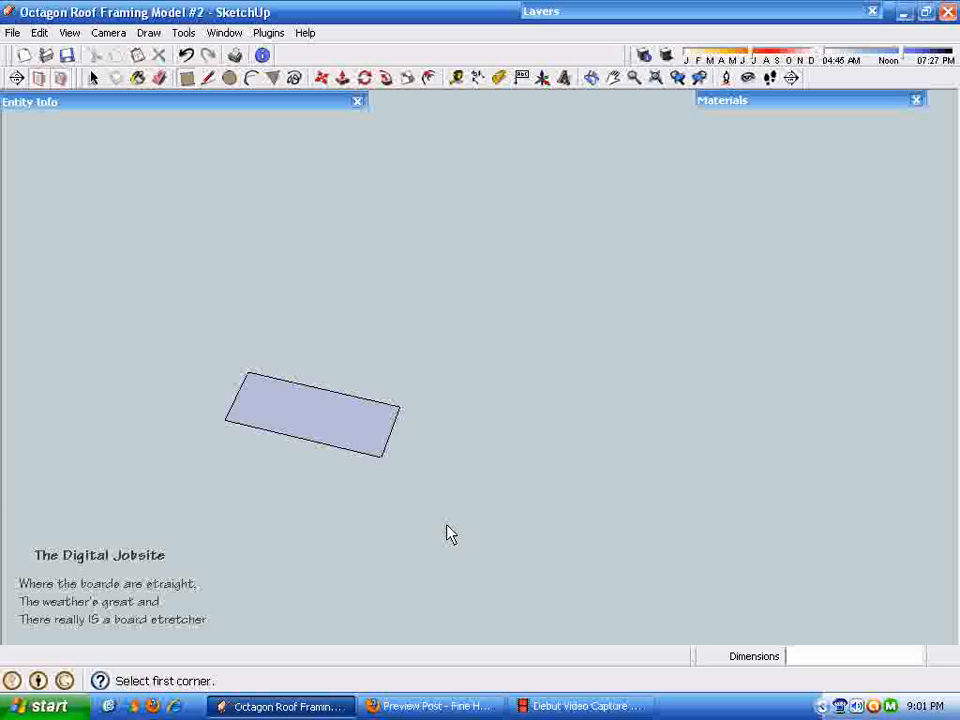
Undo the last rectangle and draw a 12 by 1.5 inch one beside the octagon, its long side parallel to the red axis.
key(ctrl+z)
scroll(424, 431, down, 3)
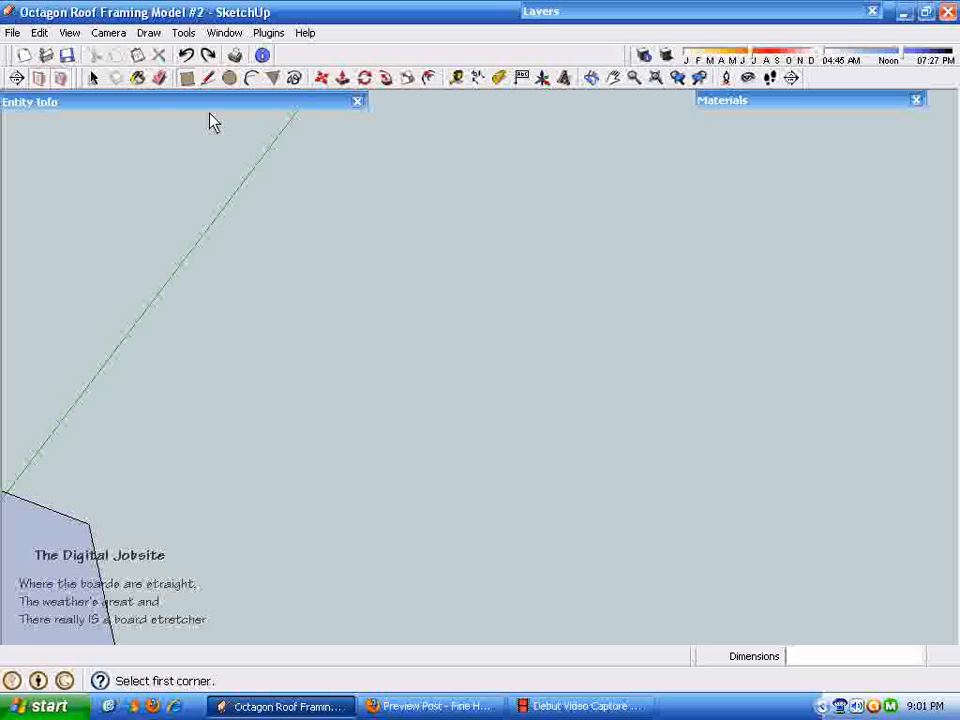
scroll(208, 122, down, 1)
click(350, 382)
click(497, 457)
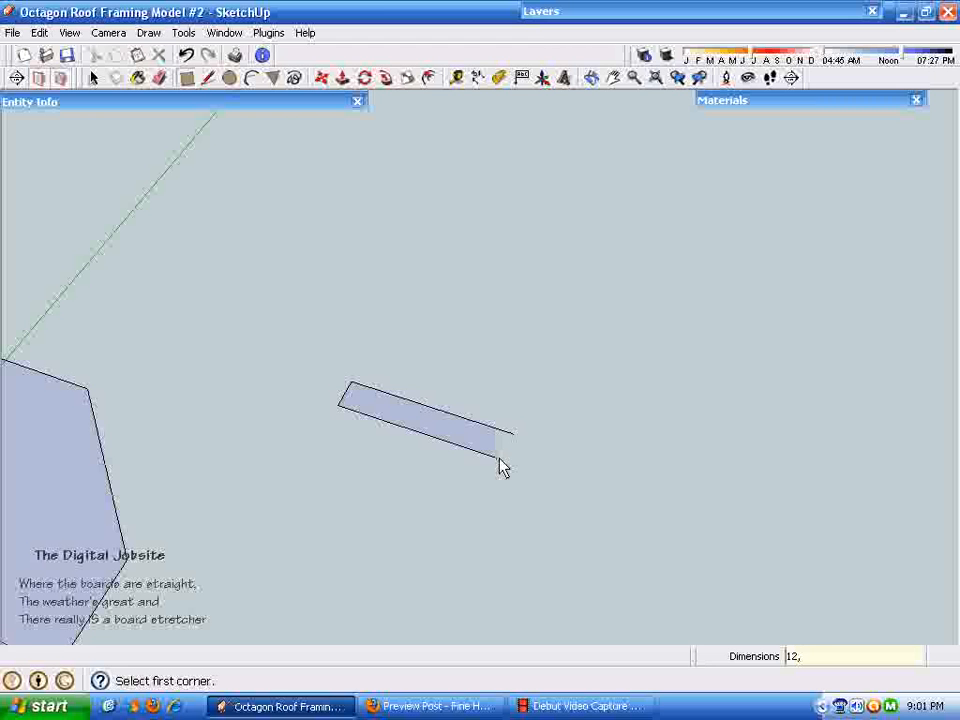
key(Return)
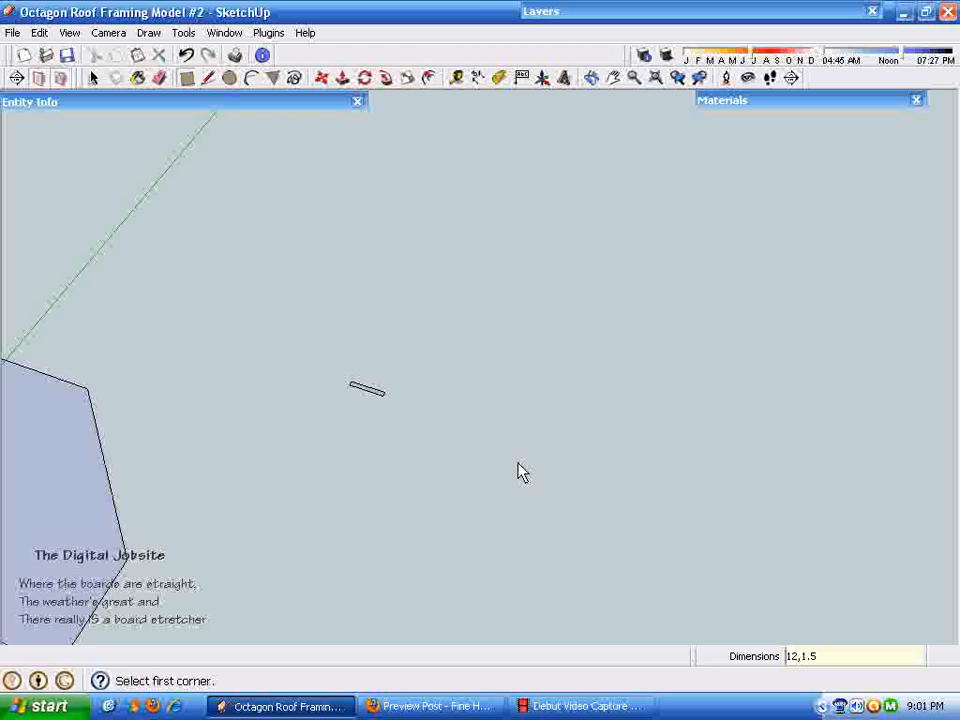
Move the small rectangle across the ground plane to a spot closer to the red axis beside the octagon.
key(space)
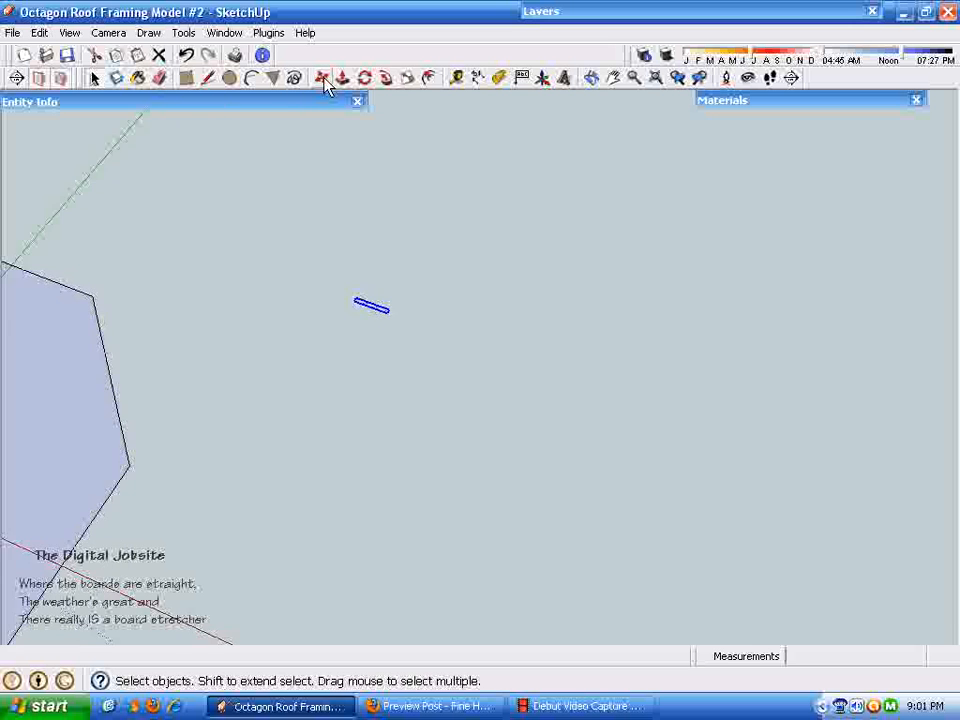
click(324, 78)
click(381, 205)
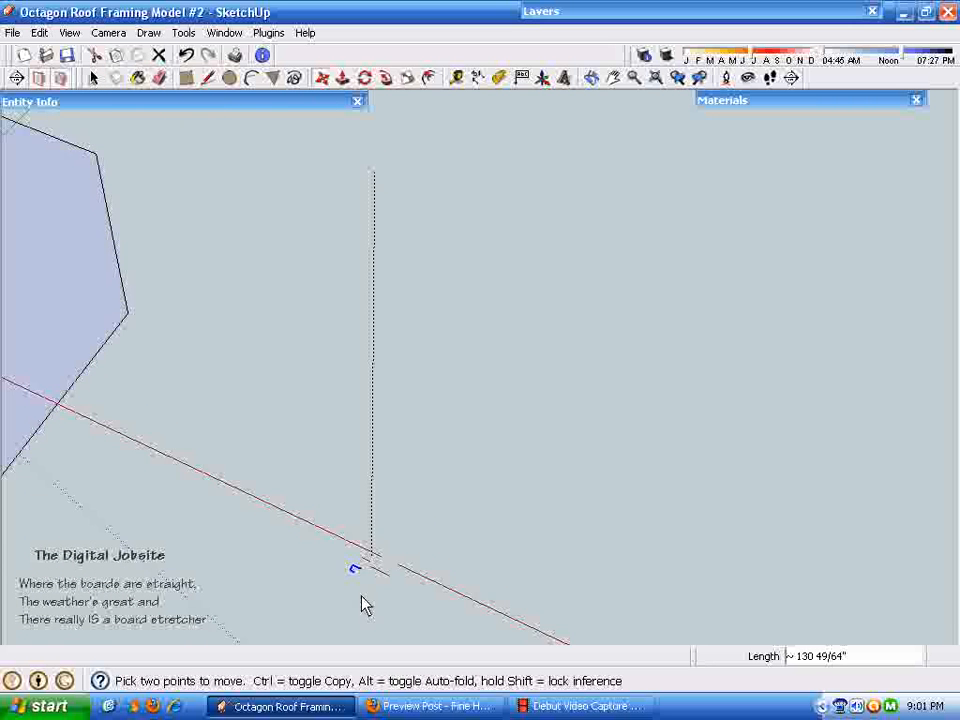
click(371, 467)
scroll(384, 545, up, 10)
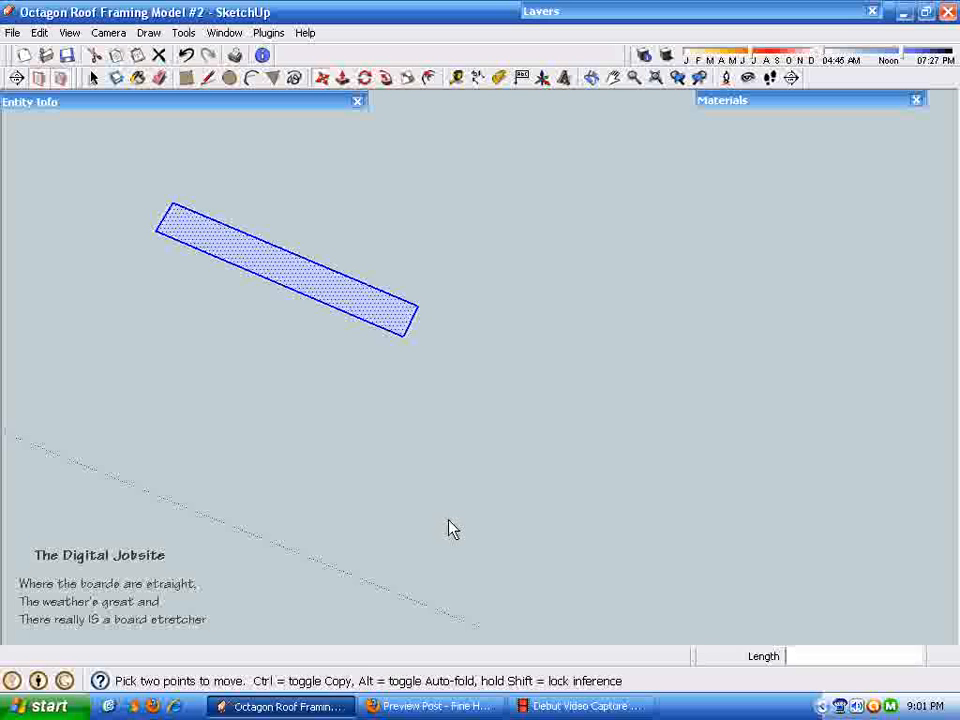
Select the rectangle's face and edges and make them a group.
key(space)
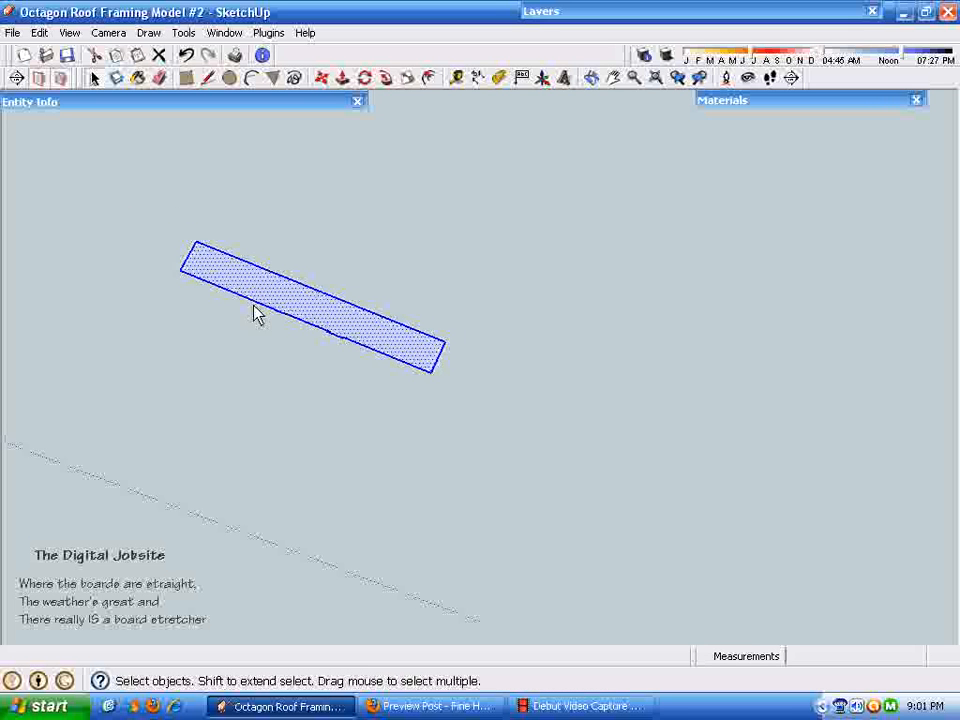
drag(117, 187, 486, 420)
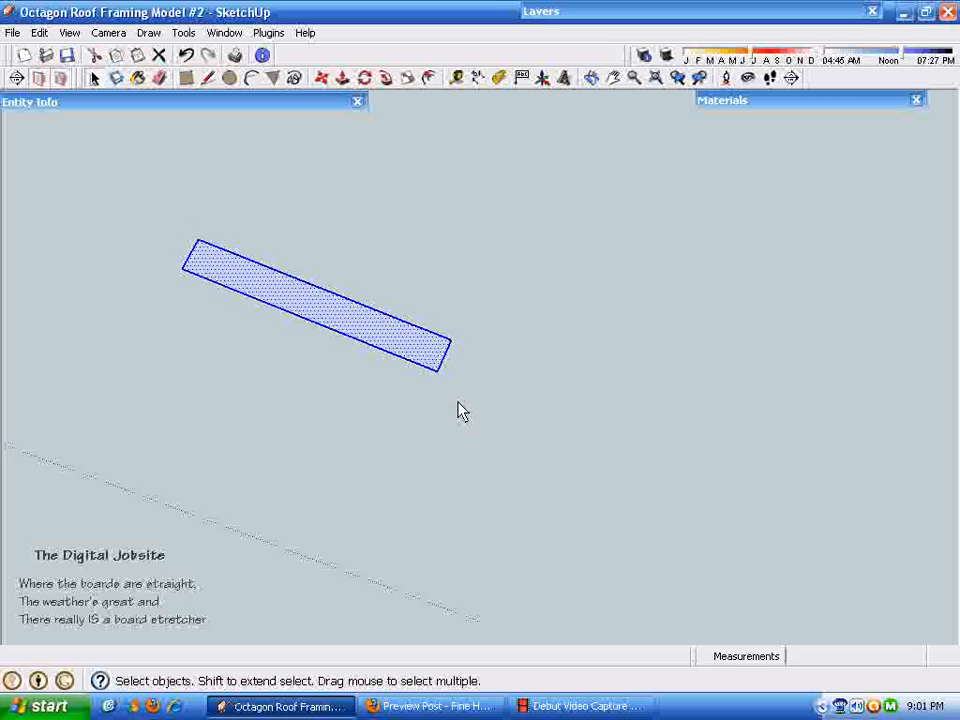
right_click(353, 330)
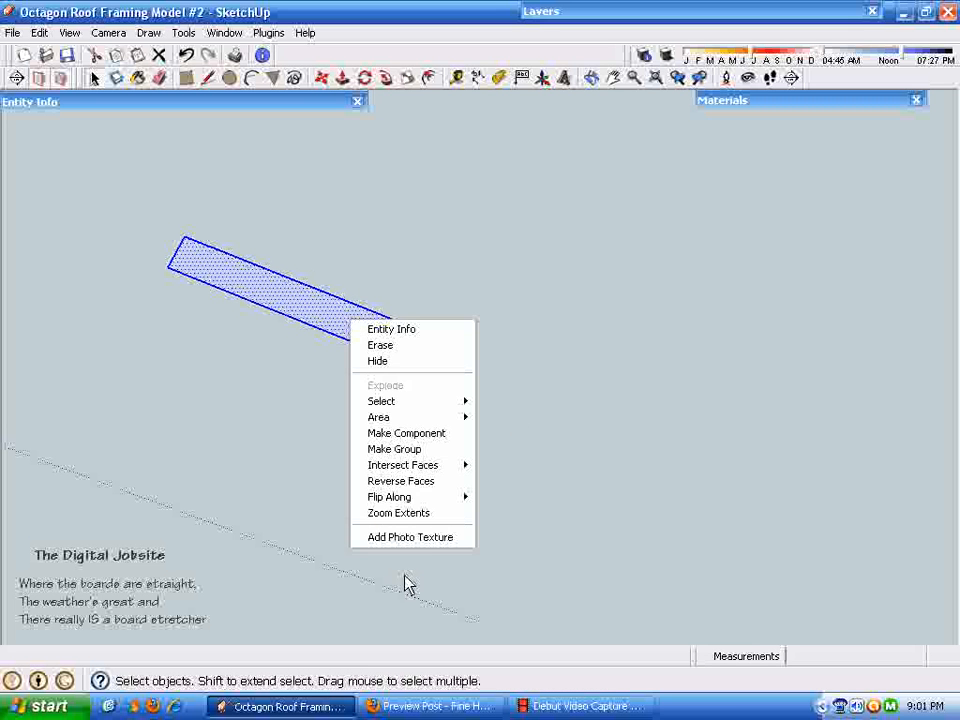
click(414, 450)
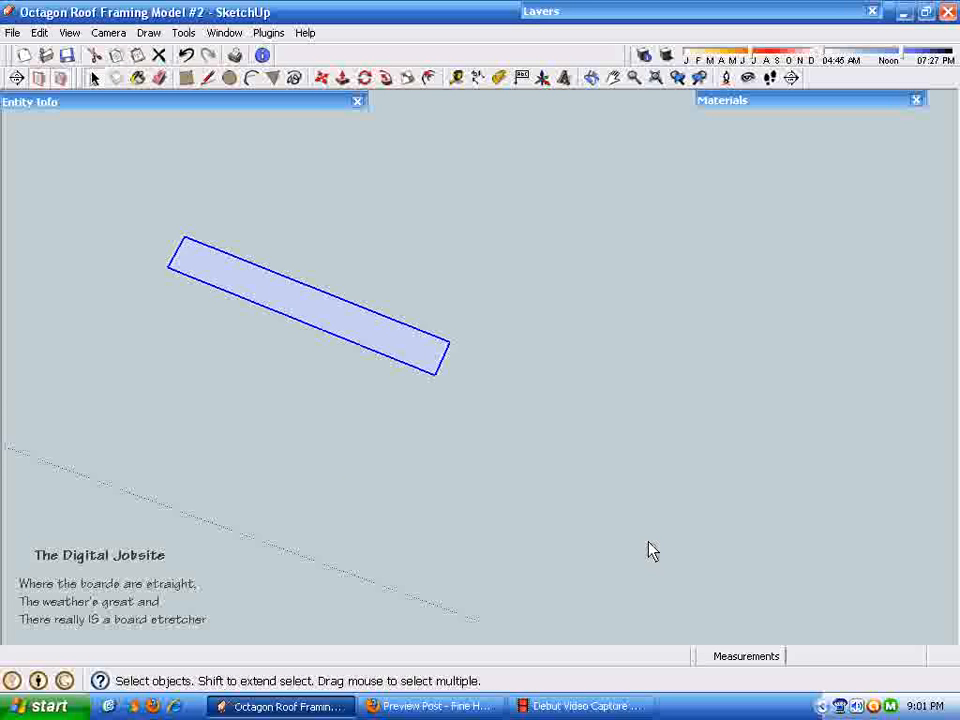
Open the rectangle group for editing and add a lengthwise guide line 3/4 inch in from a long edge.
middle_drag(650, 550, 383, 489)
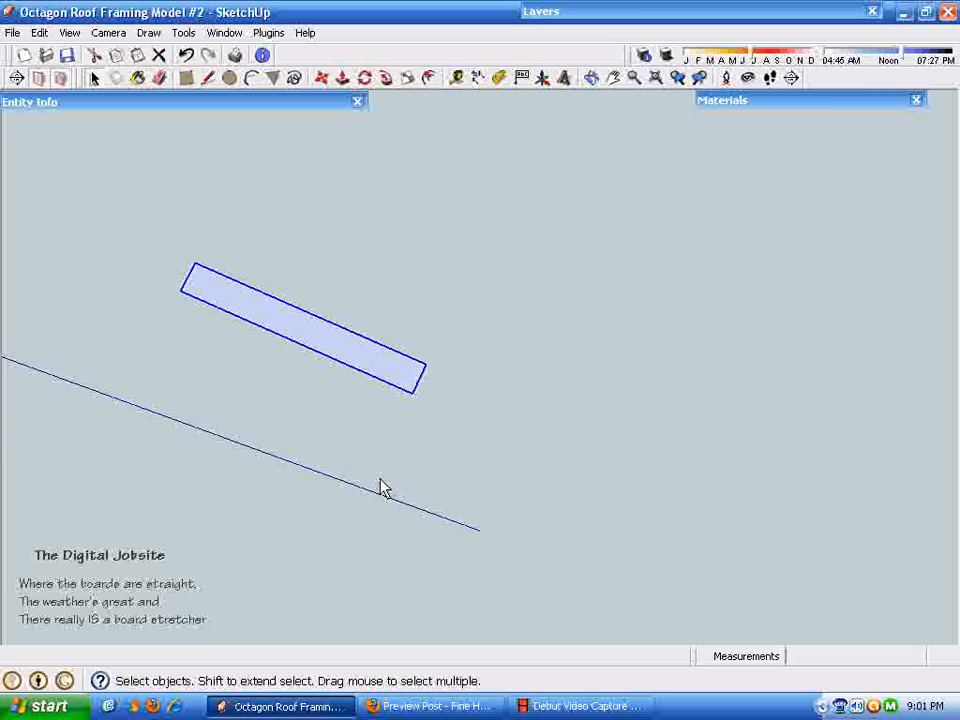
double_click(391, 372)
click(388, 382)
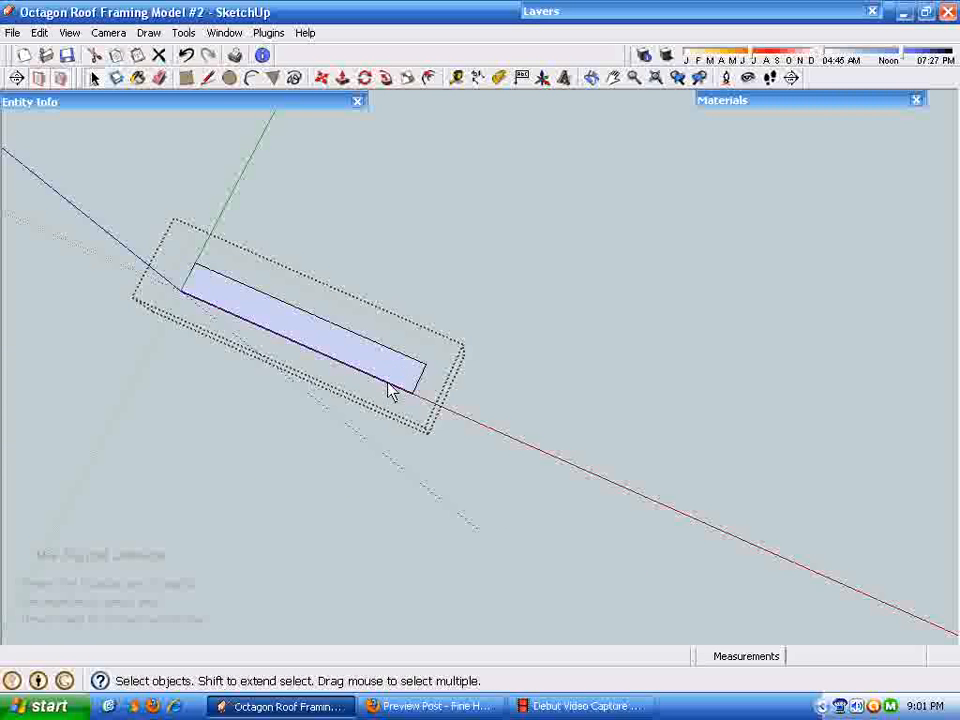
middle_drag(388, 382, 399, 382)
scroll(398, 380, up, 3)
scroll(430, 145, down, 3)
middle_drag(322, 108, 460, 85)
click(458, 80)
middle_drag(482, 180, 540, 354)
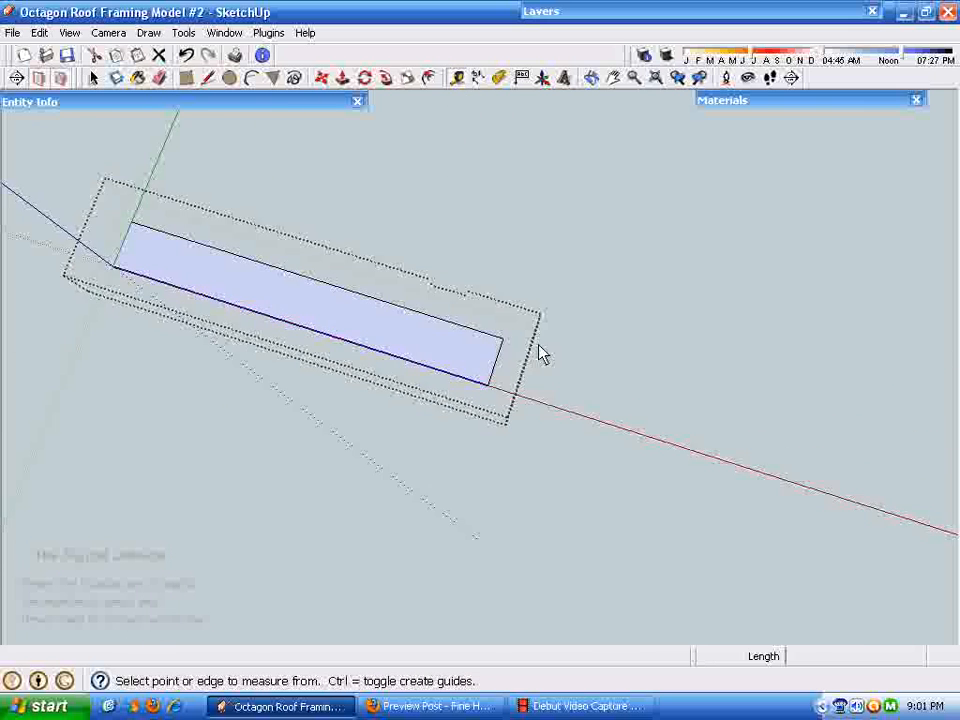
middle_drag(448, 290, 487, 372)
click(462, 314)
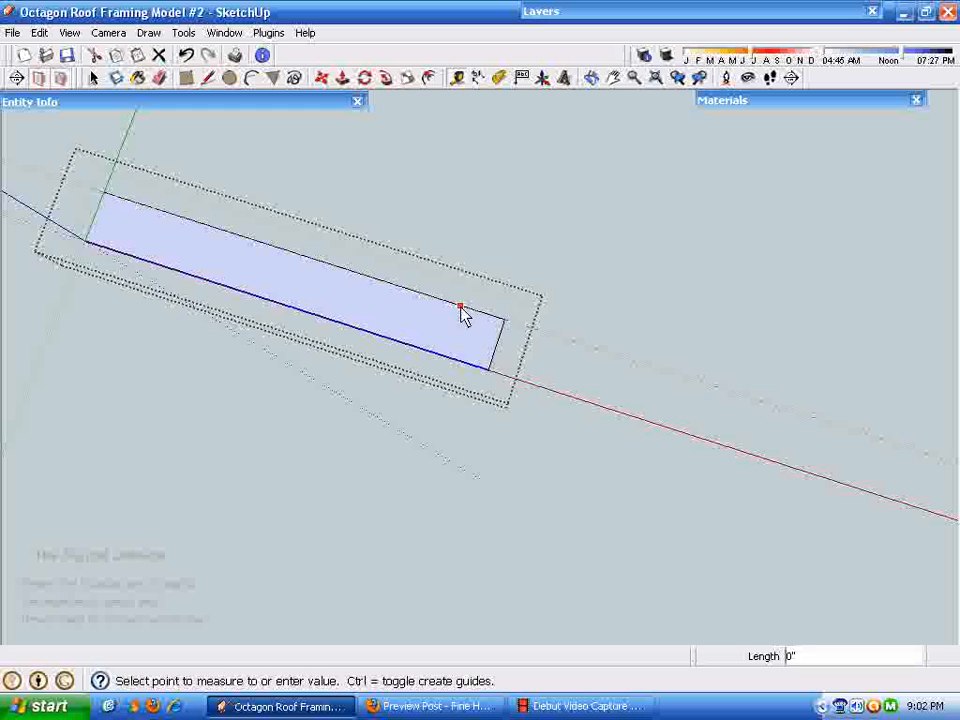
click(442, 326)
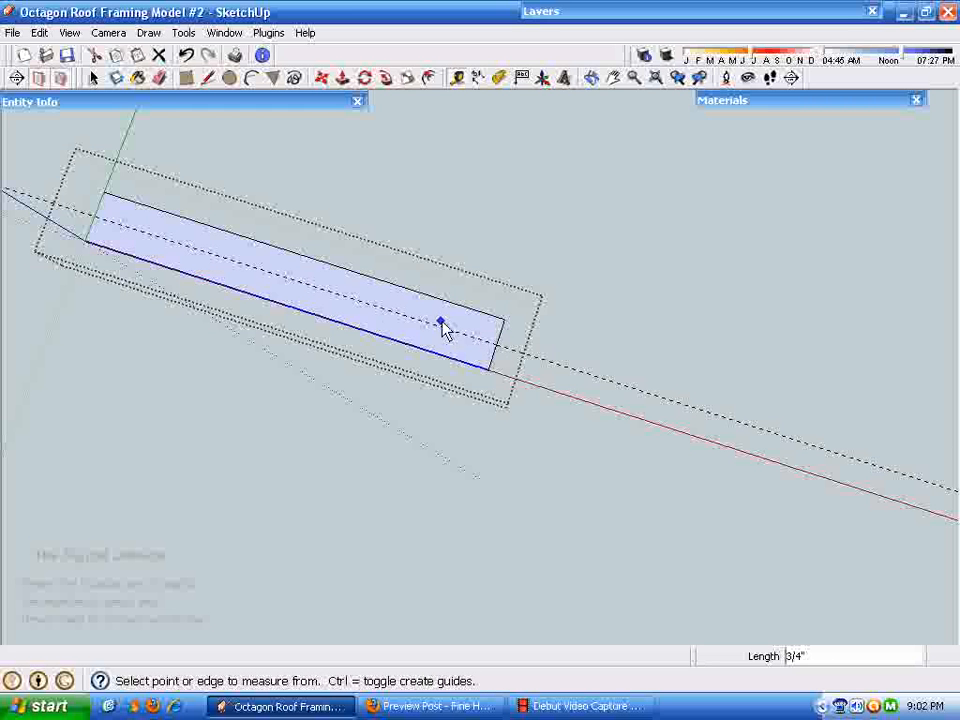
Add a crosswise guide line through the midpoint of the grouped rectangle's long edge and leave the group.
click(502, 332)
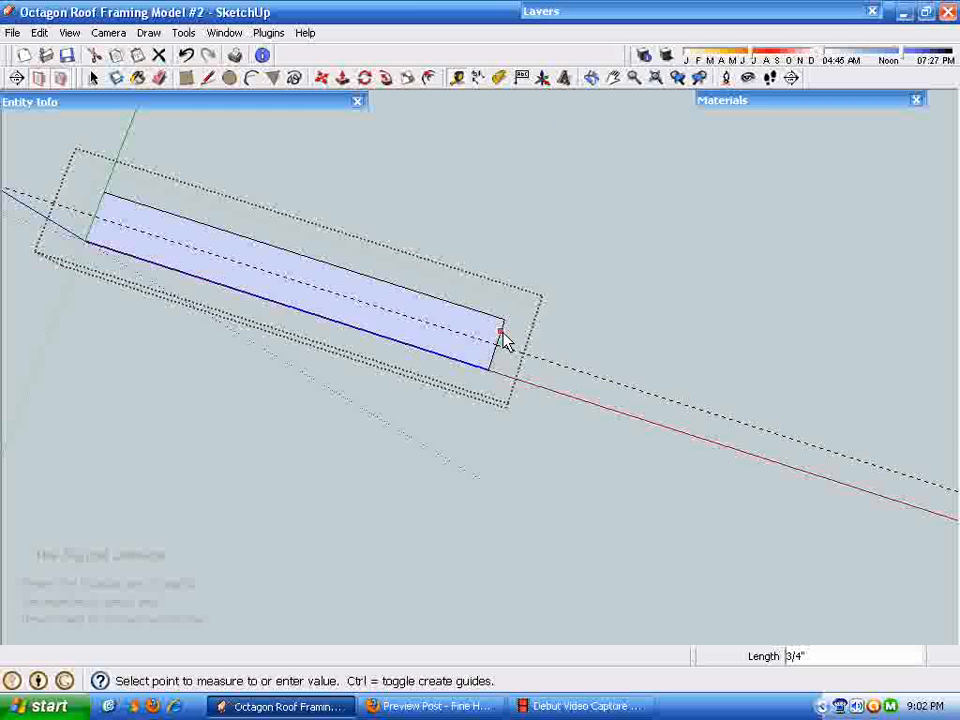
click(308, 259)
key(space)
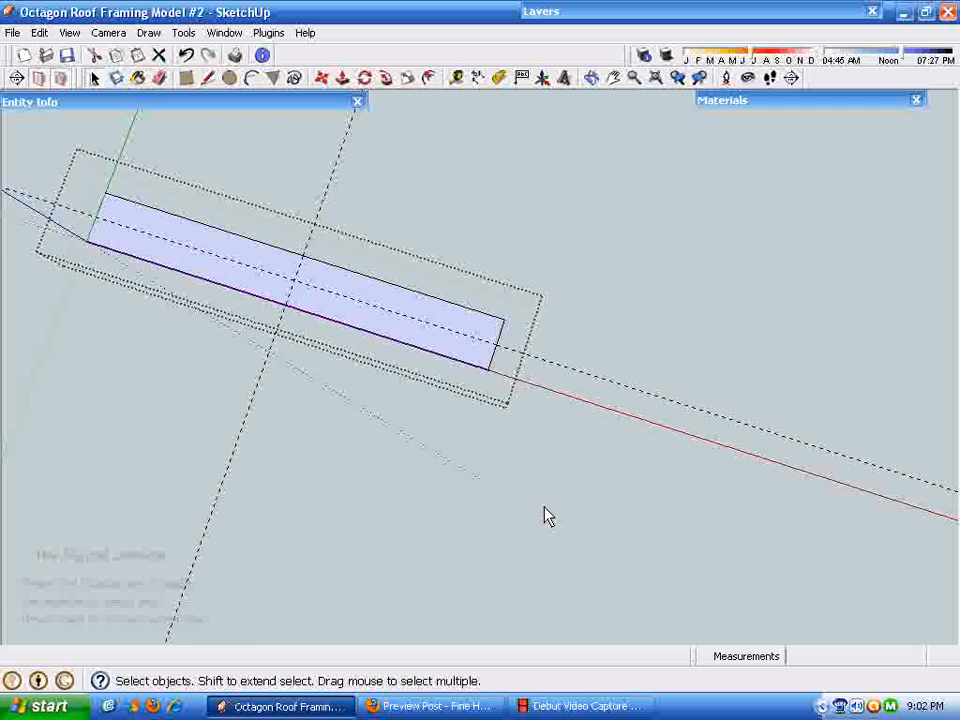
scroll(545, 508, down, 2)
click(797, 333)
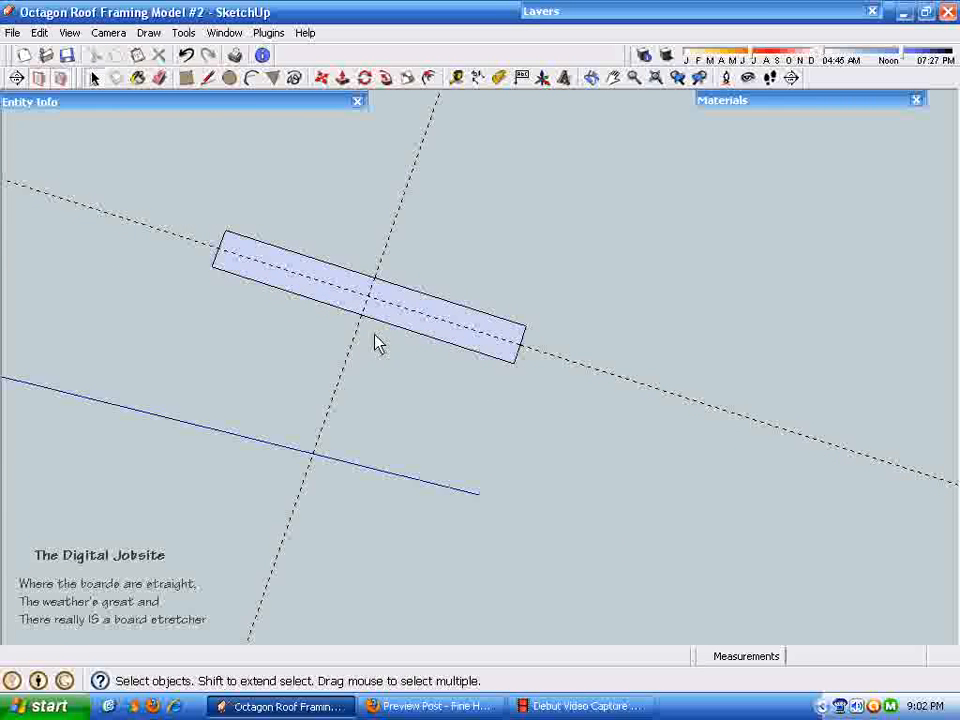
Rotate-copy the grouped rectangle 45 degrees about its guide intersection and multiply the copy with 3x.
drag(165, 188, 640, 500)
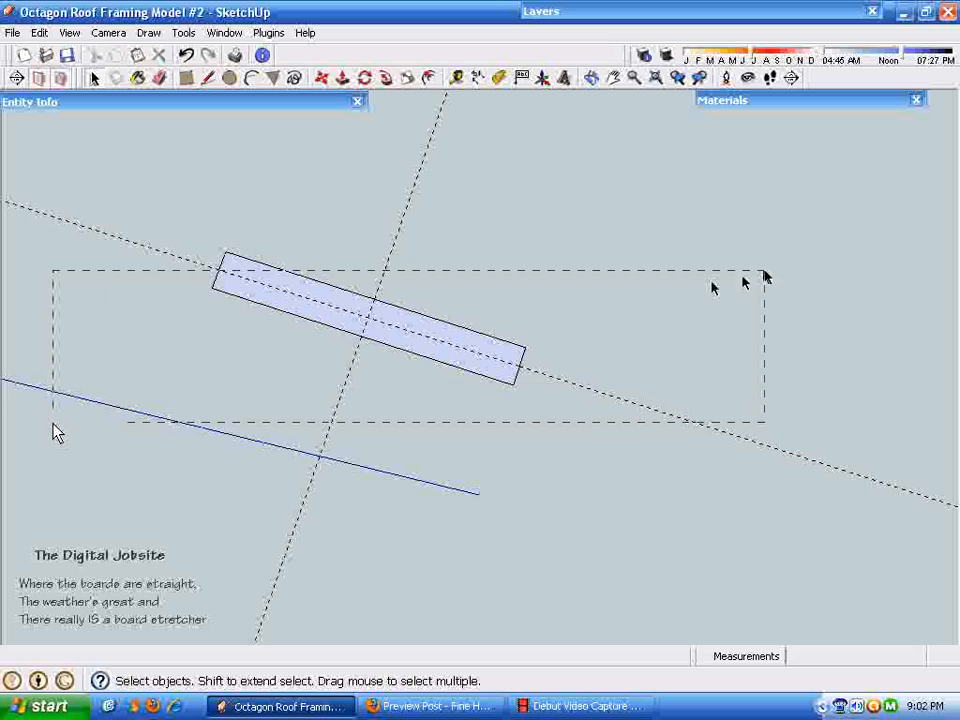
drag(57, 432, 54, 424)
drag(703, 236, 114, 347)
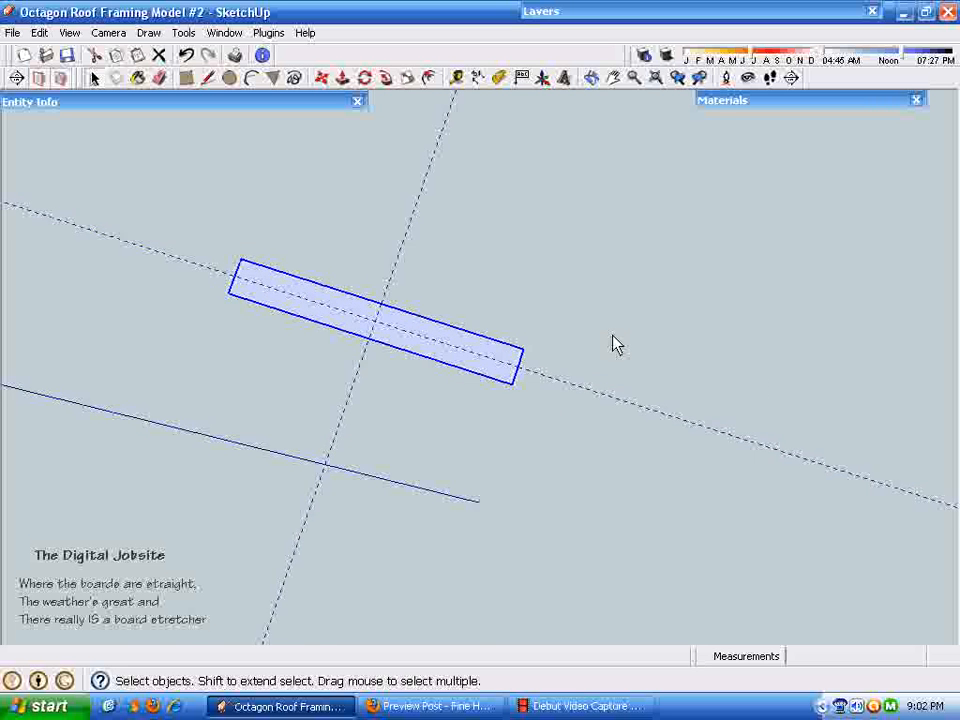
scroll(510, 380, down, 3)
scroll(478, 375, up, 1)
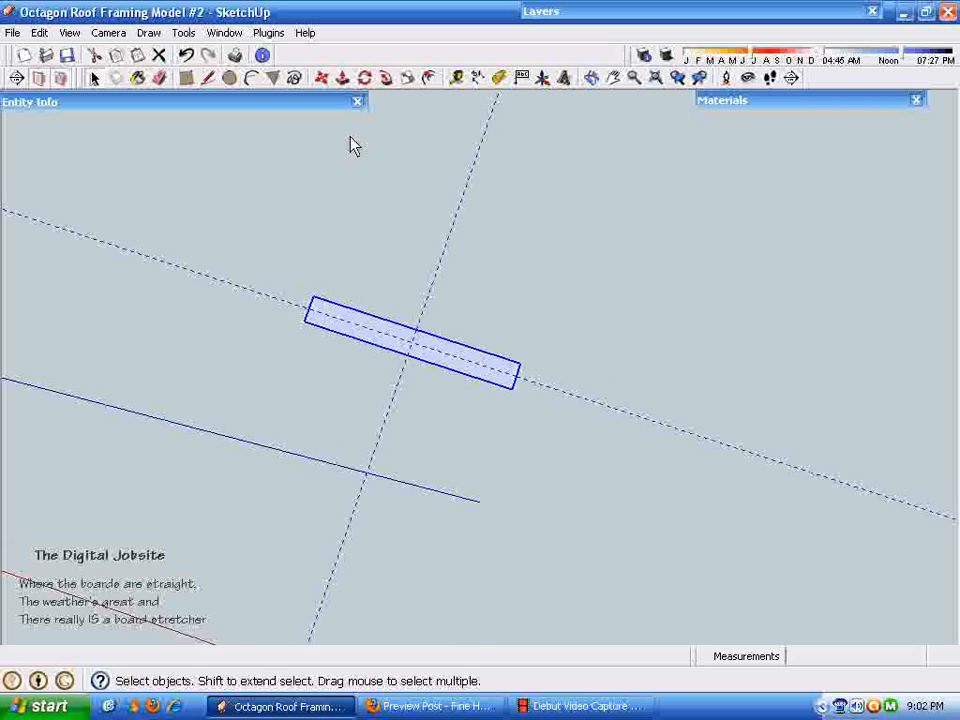
click(365, 79)
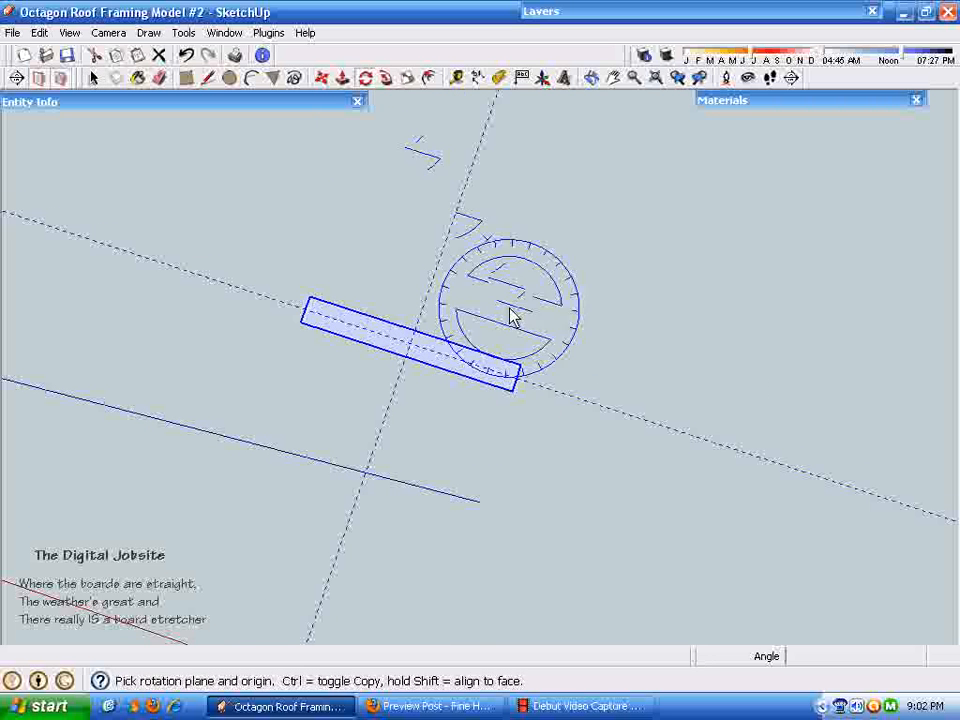
click(408, 343)
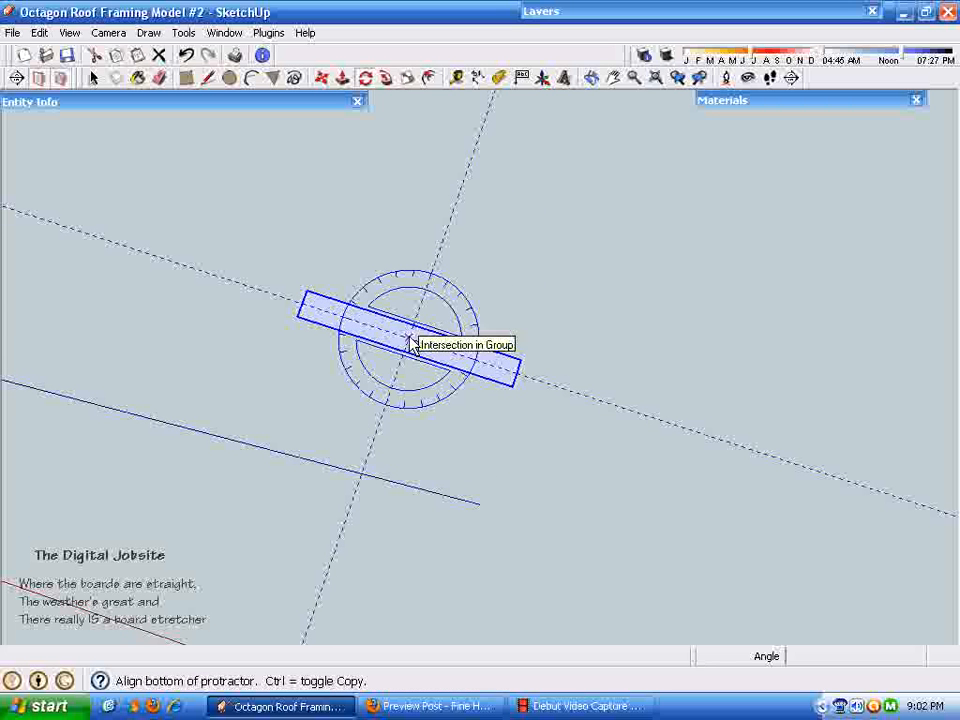
click(508, 381)
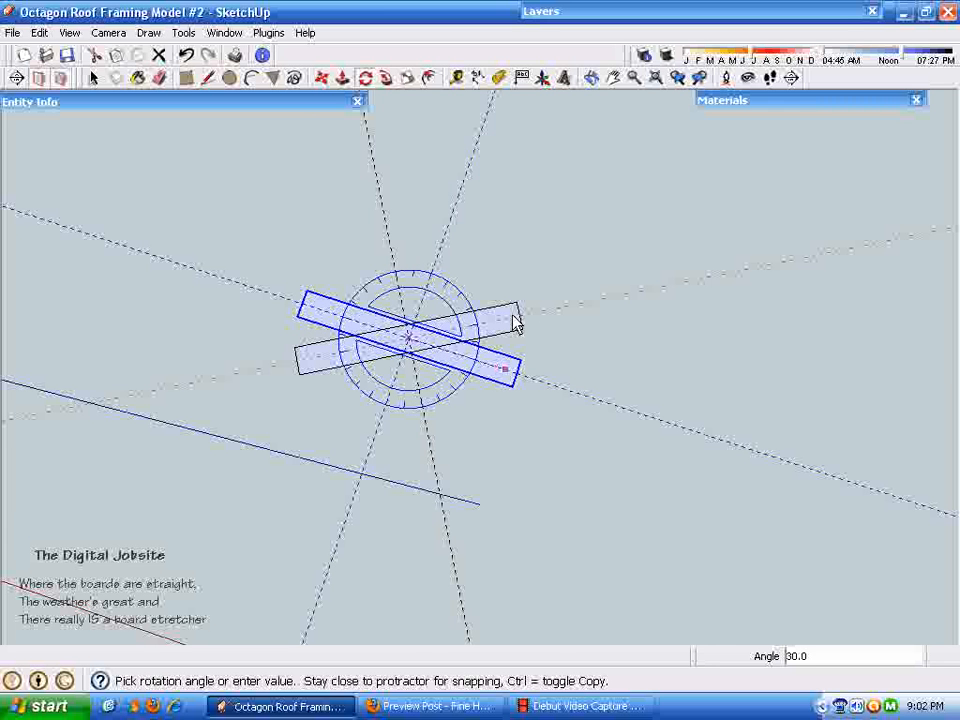
key(Return)
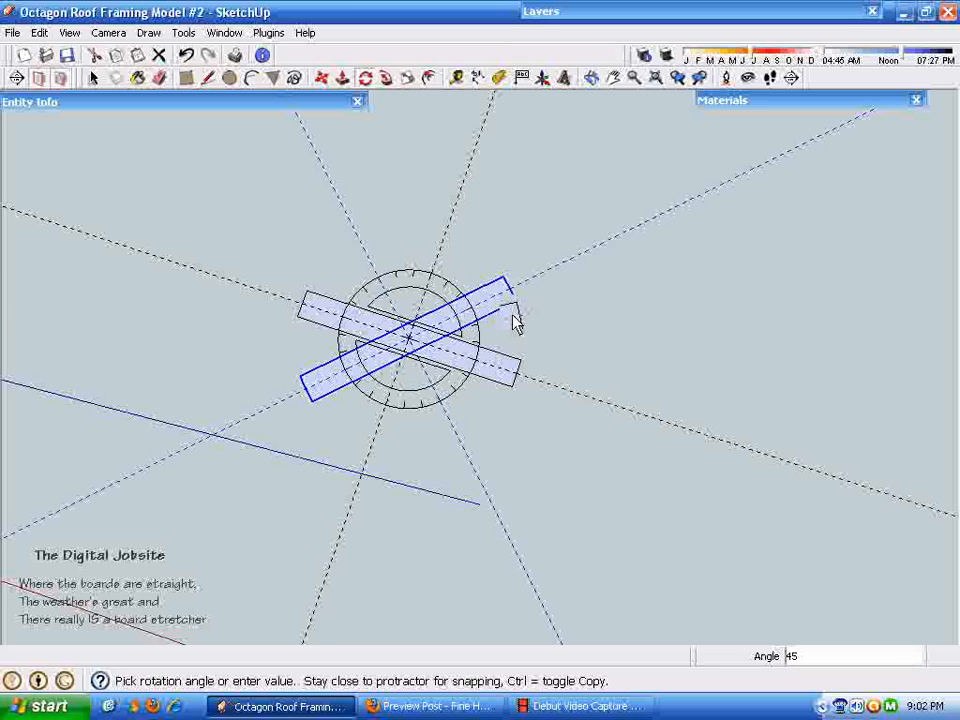
key(Return)
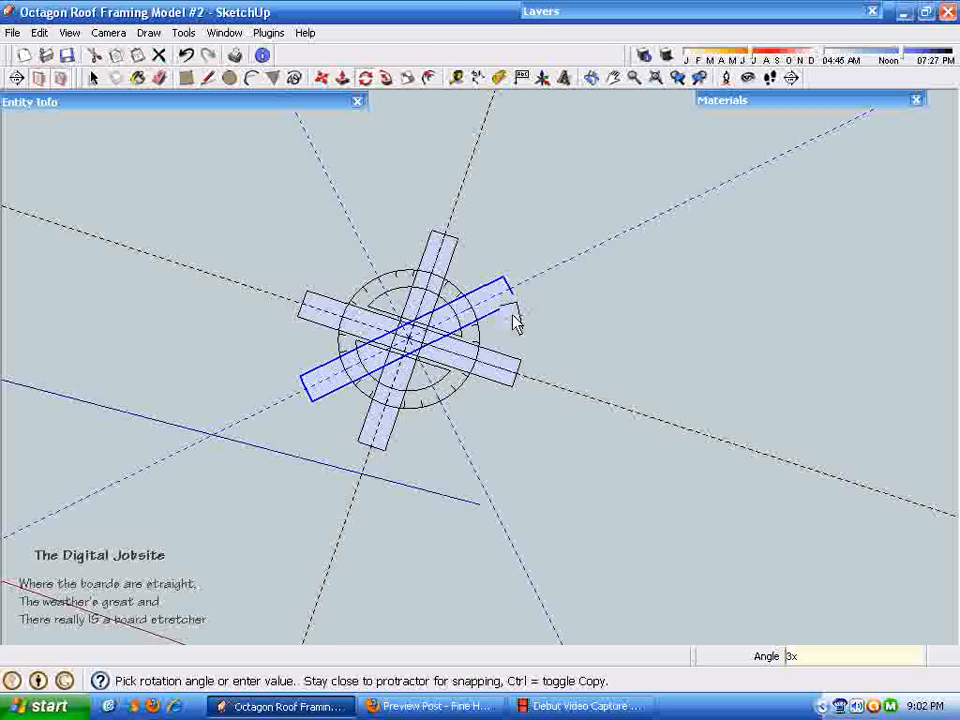
key(Return)
scroll(576, 331, up, 2)
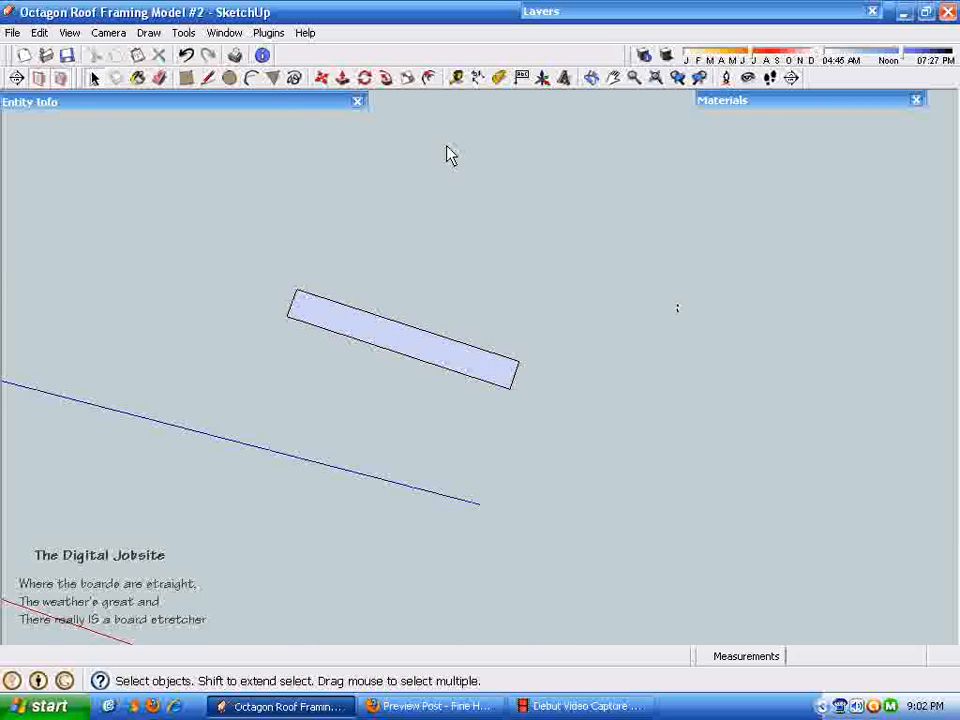
Explode the rectangle's group and add a lengthwise centerline guide 3/4 inch in from a long edge.
right_click(410, 357)
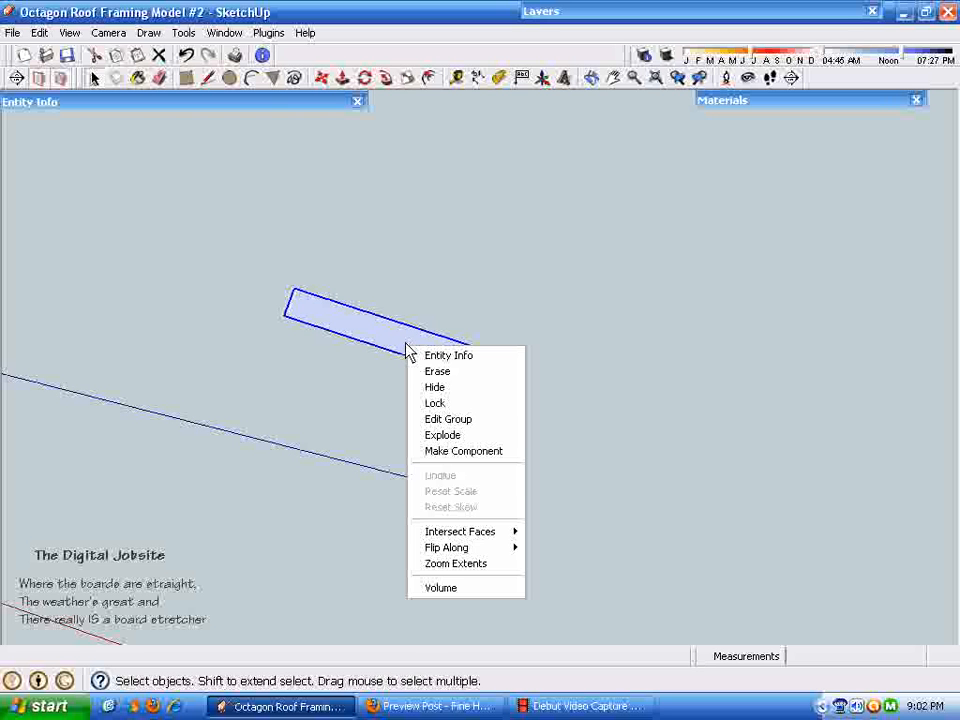
click(455, 435)
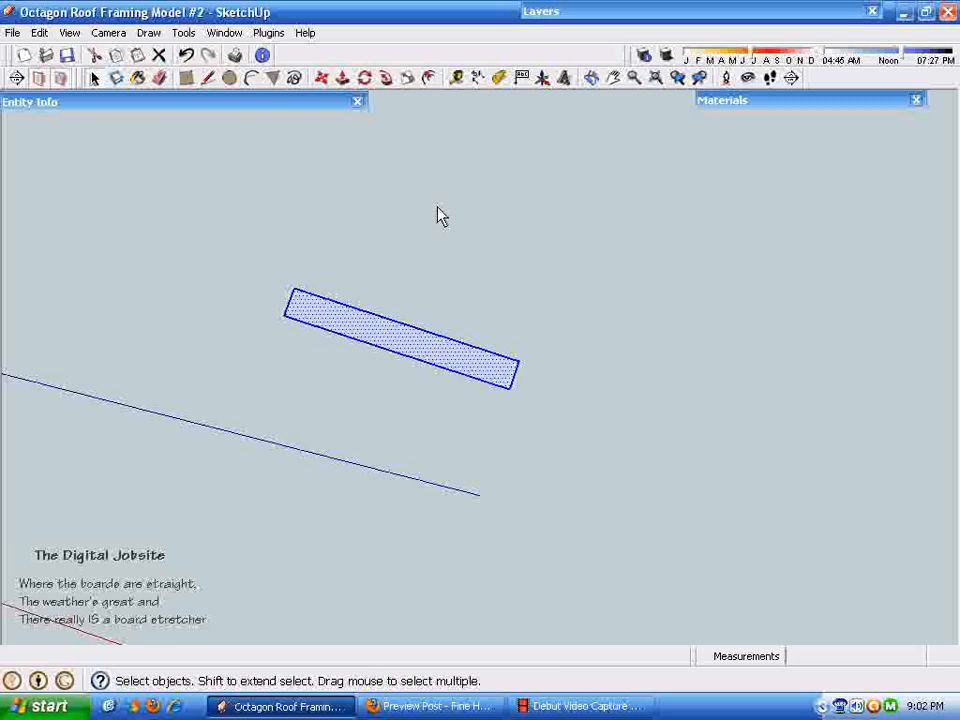
click(457, 78)
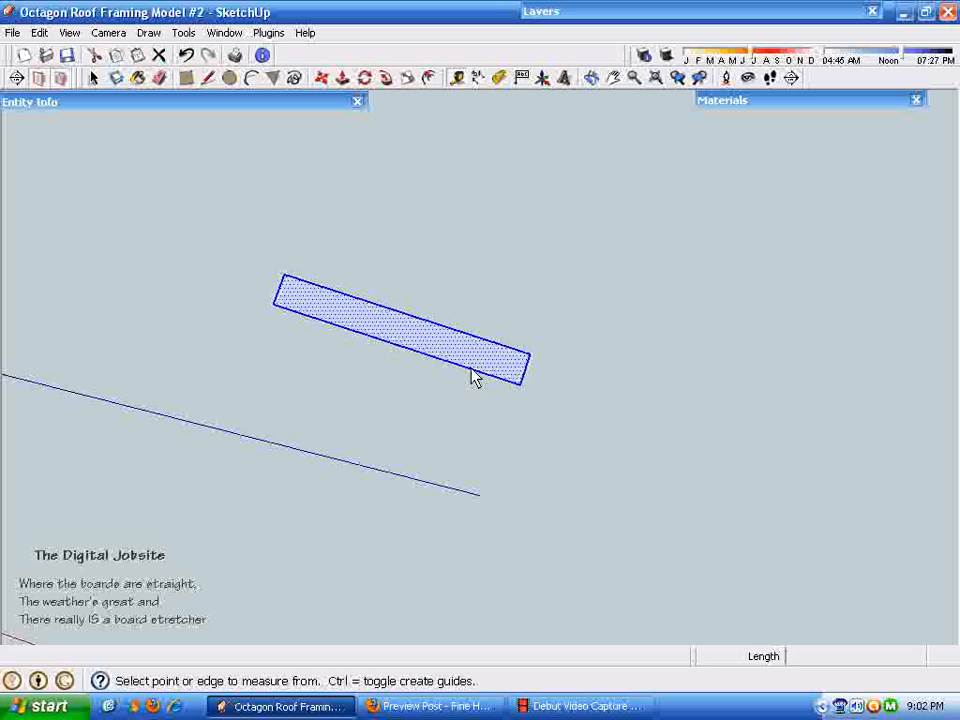
click(470, 368)
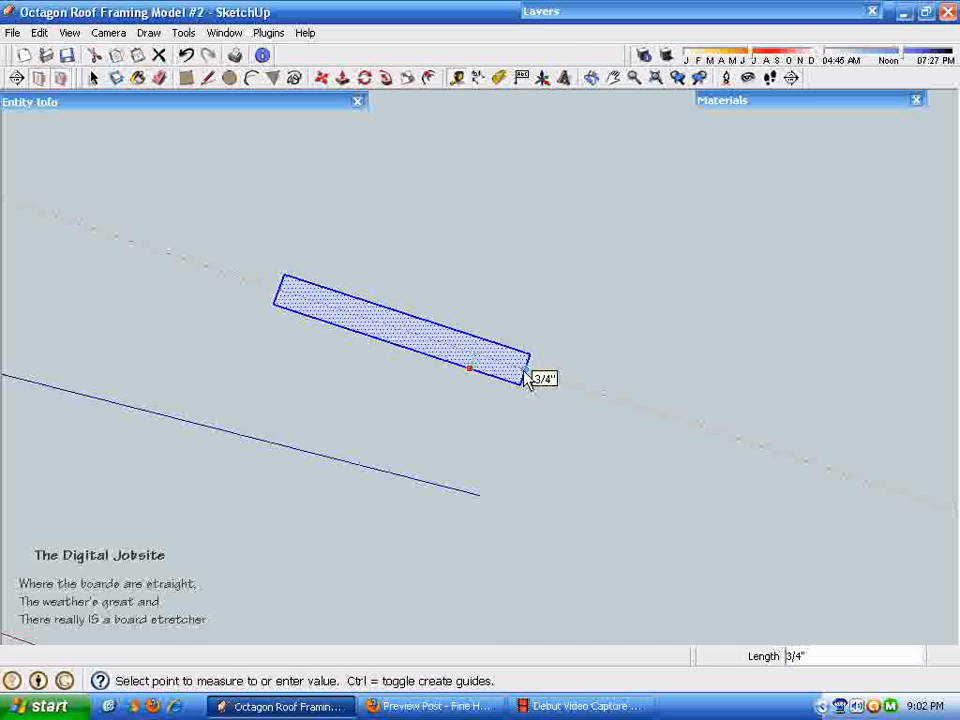
click(525, 377)
scroll(529, 370, up, 1)
middle_drag(529, 371, 607, 435)
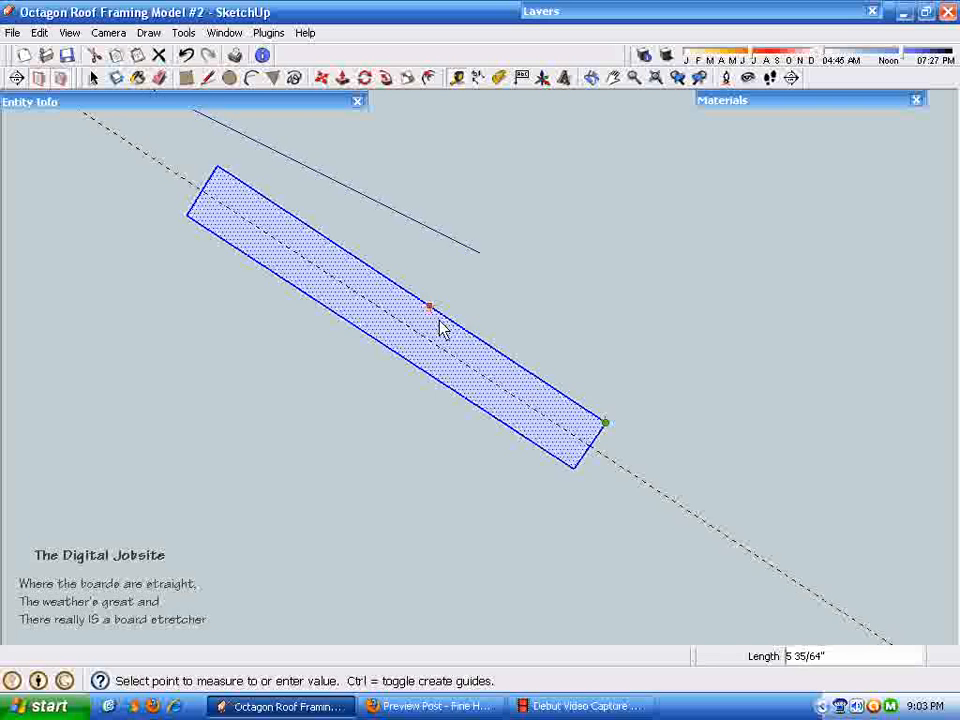
Add a crosswise guide line from the rectangle's short end to the midpoint of its long edge.
click(598, 443)
click(600, 440)
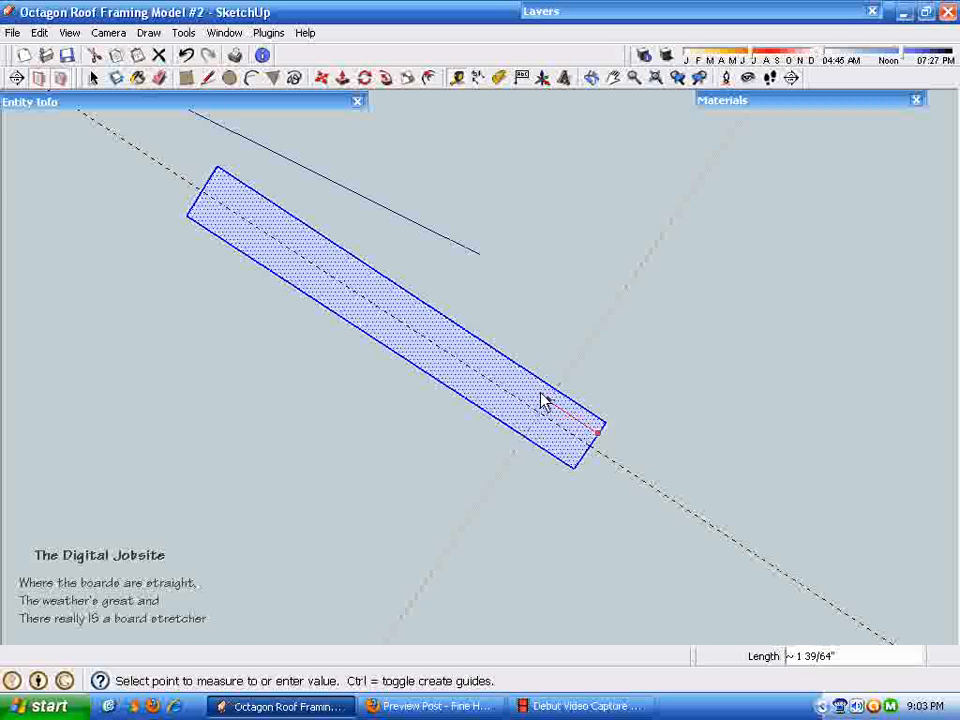
click(413, 304)
middle_drag(418, 306, 574, 395)
key(space)
scroll(124, 188, down, 2)
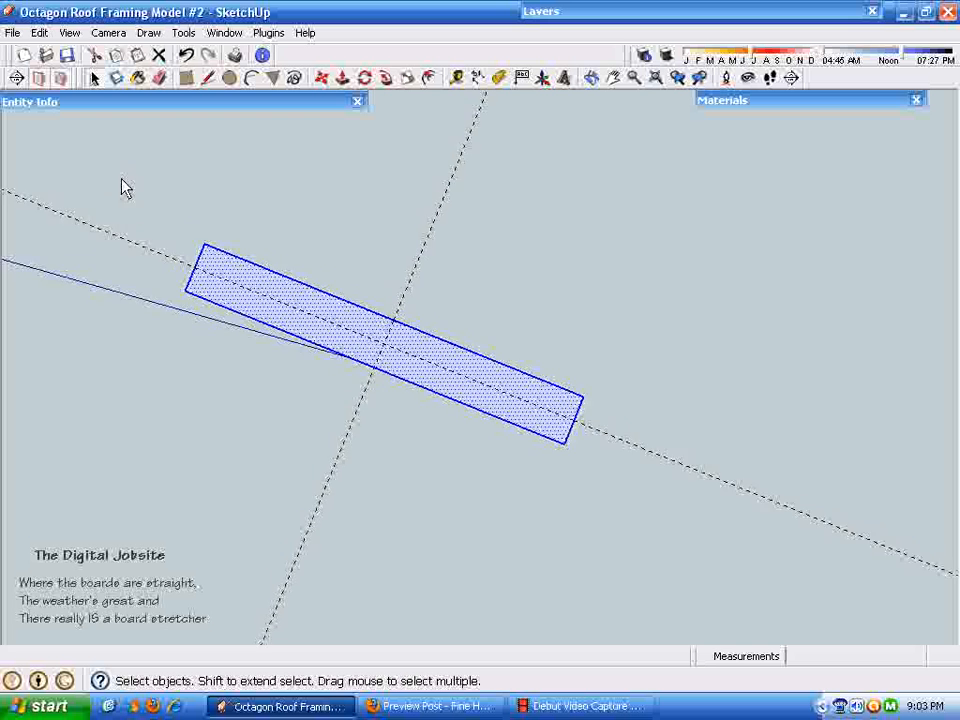
Group the framing rectangle's face and edges, leaving the guide lines out of the group.
drag(132, 190, 664, 539)
right_click(449, 371)
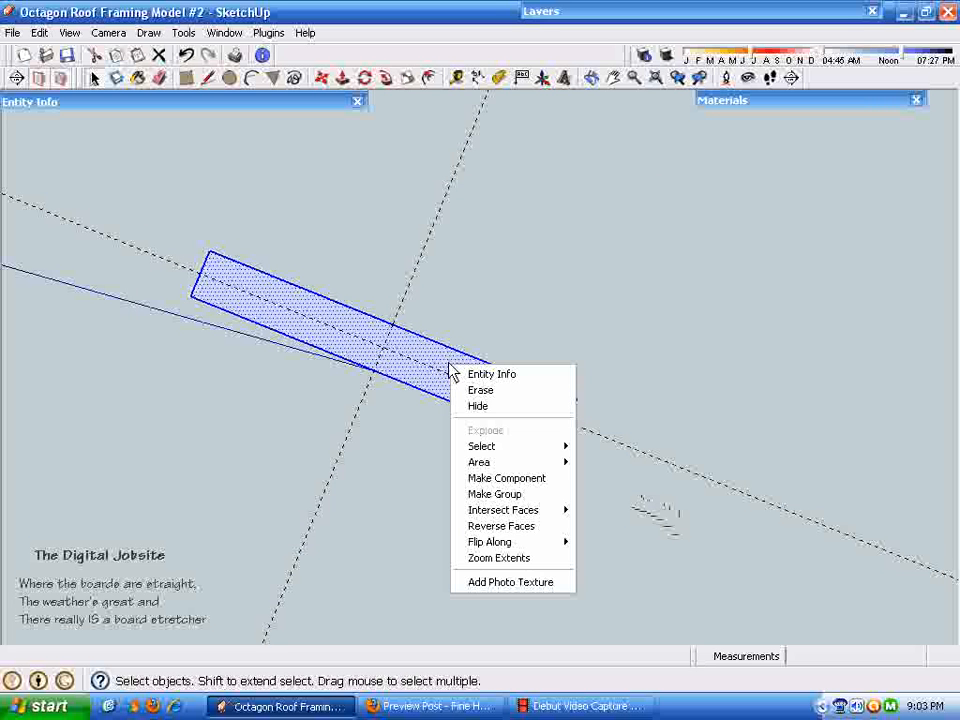
click(447, 496)
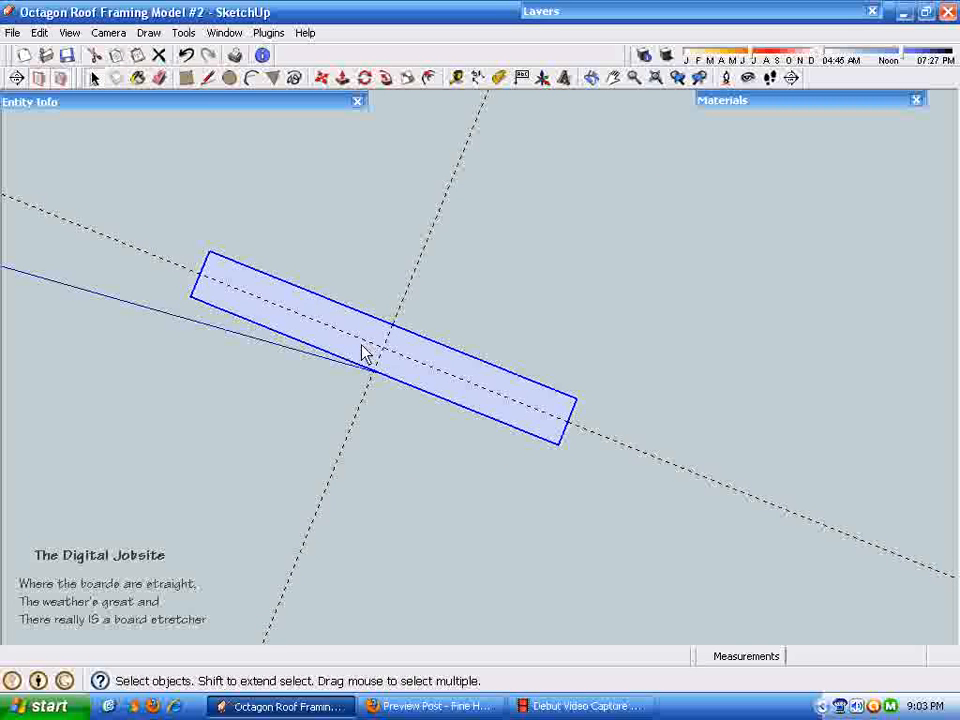
Rotate-copy the grouped rectangle 22.5 degrees about the guide intersection and multiply the copy with 7x.
click(365, 79)
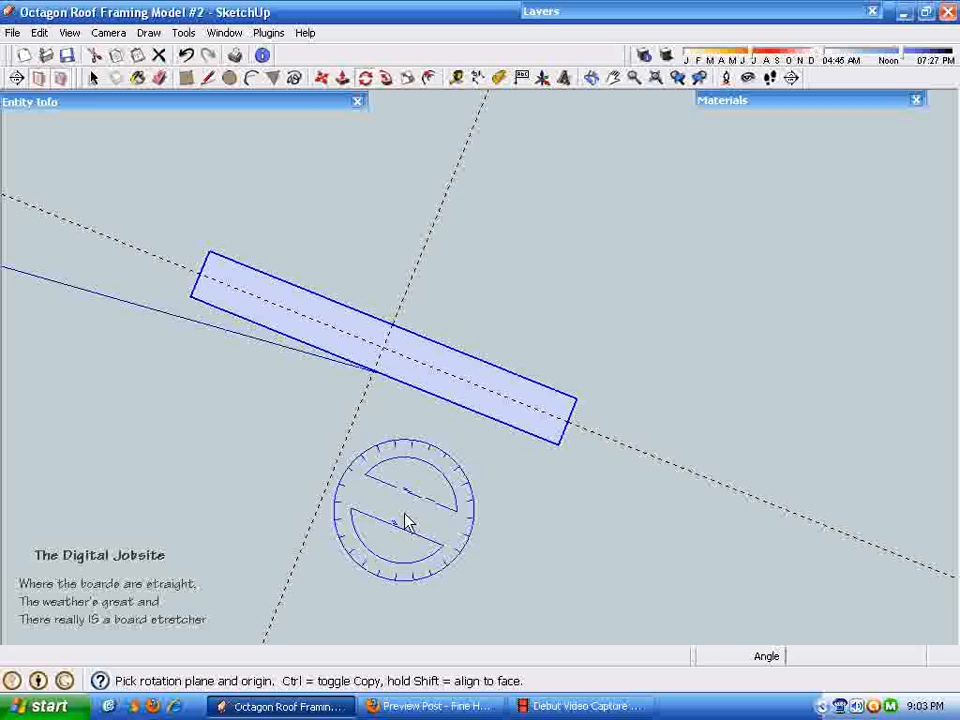
click(383, 347)
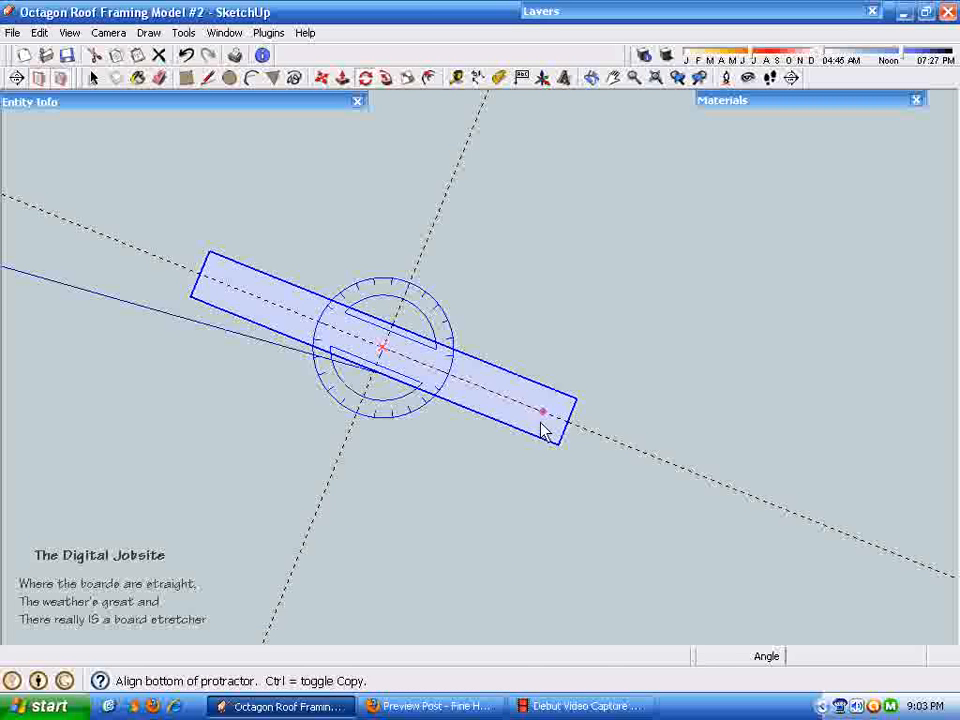
click(549, 421)
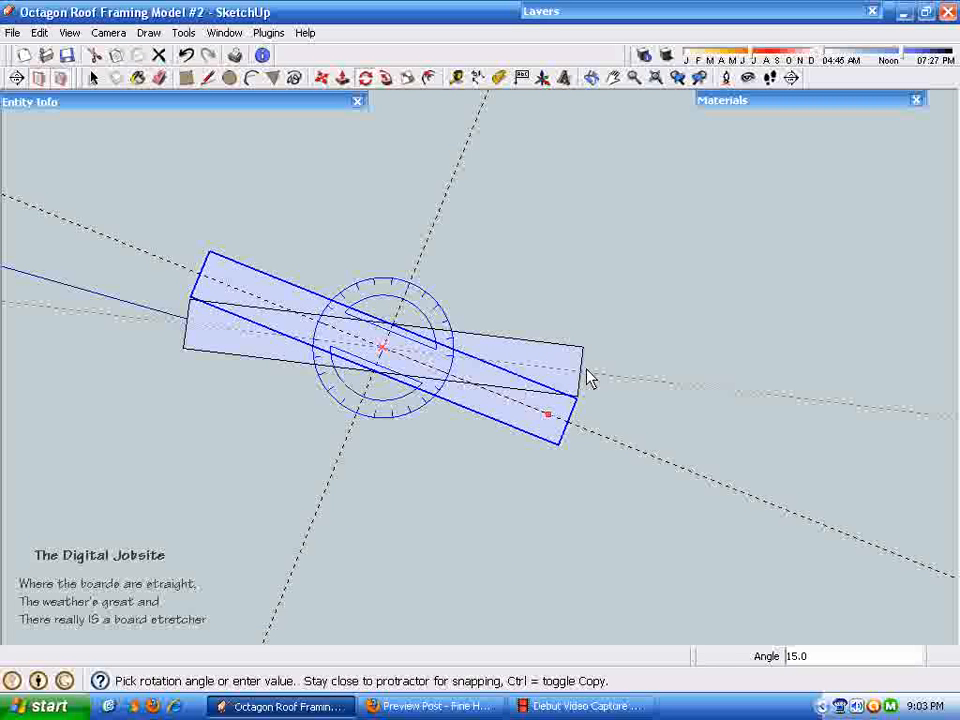
text(22.5)
key(Return)
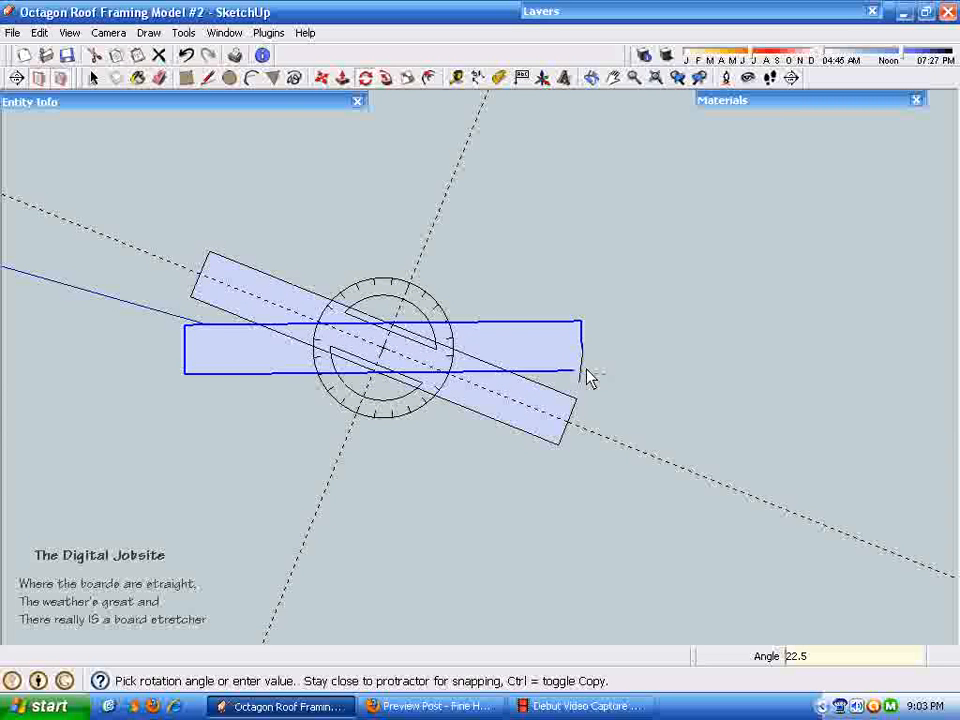
text(6x)
key(Return)
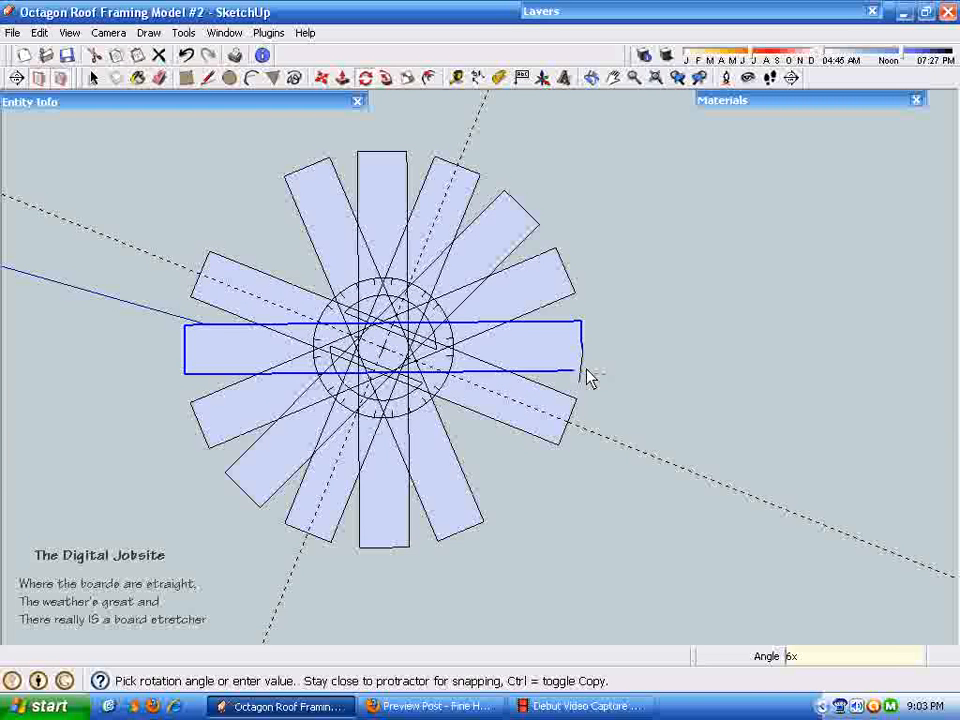
text(7x)
key(Return)
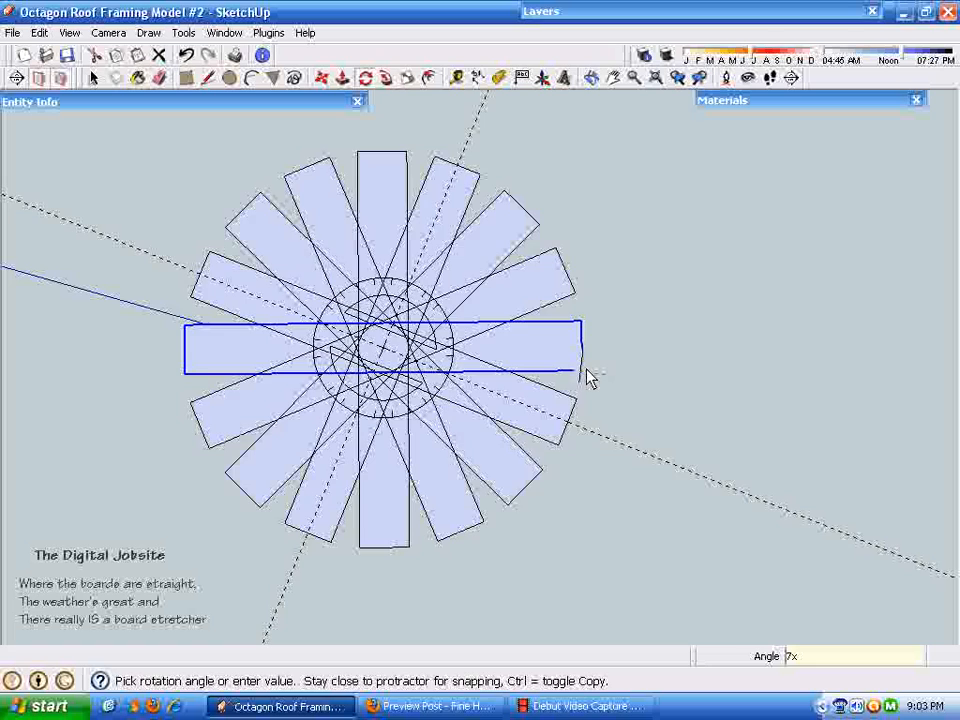
Select all the rotated rectangles and combine them into one group.
middle_drag(590, 378, 707, 332)
key(space)
middle_drag(735, 422, 568, 463)
scroll(414, 249, down, 5)
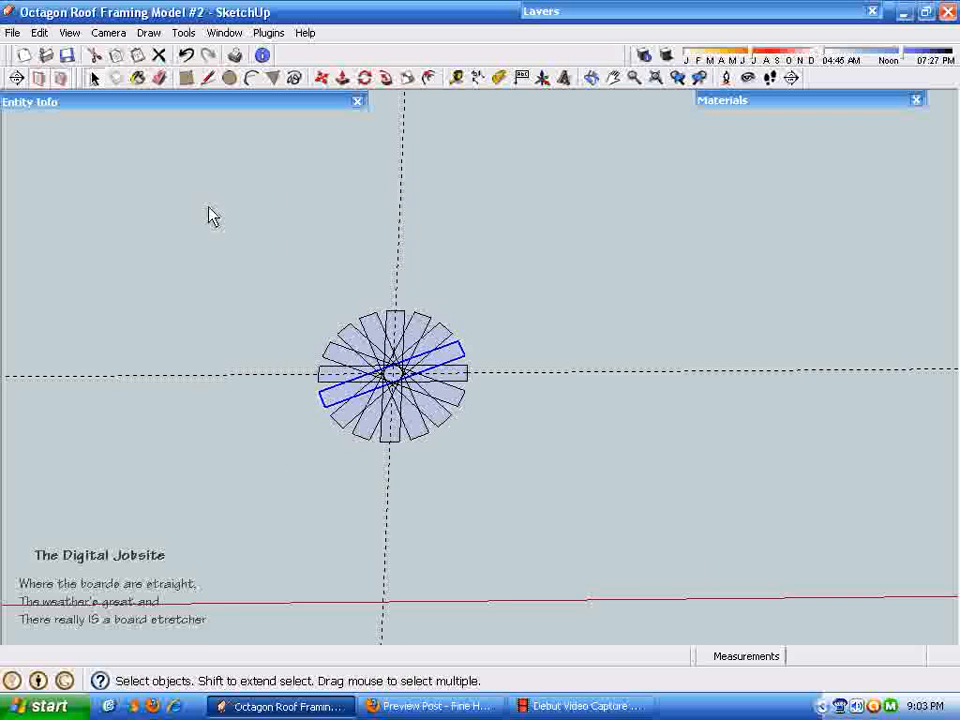
drag(212, 217, 683, 540)
drag(585, 260, 253, 474)
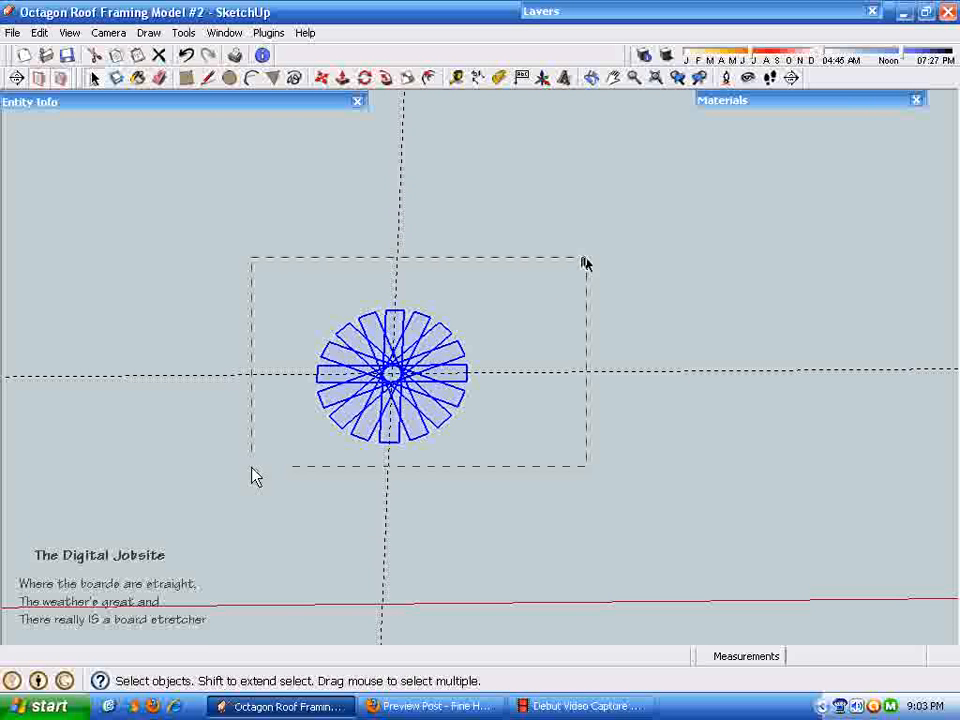
right_click(369, 388)
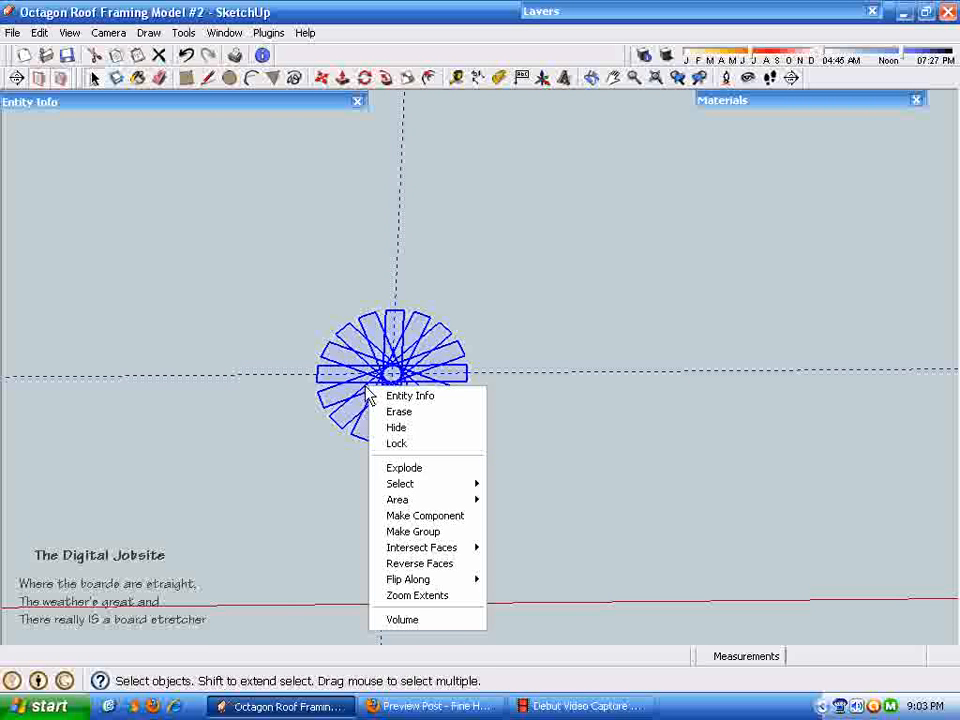
click(428, 535)
Draw a circle of about 3 27/32" radius from the guide intersection to where two neighboring rectangles' edges cross.
scroll(580, 185, up, 5)
scroll(574, 360, down, 3)
scroll(188, 611, up, 2)
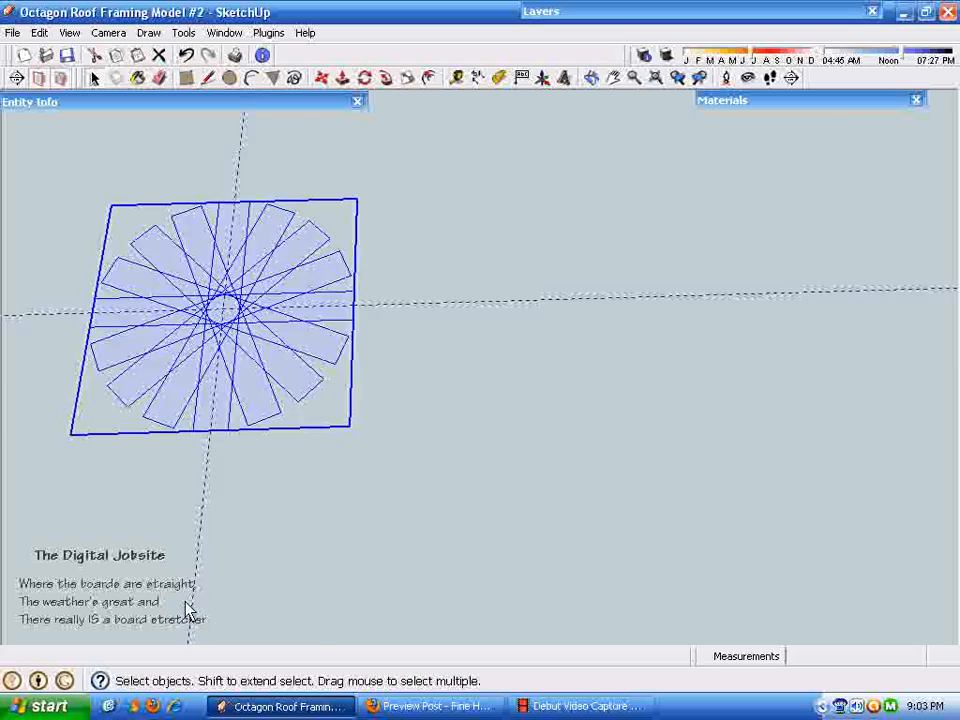
middle_drag(188, 611, 330, 113)
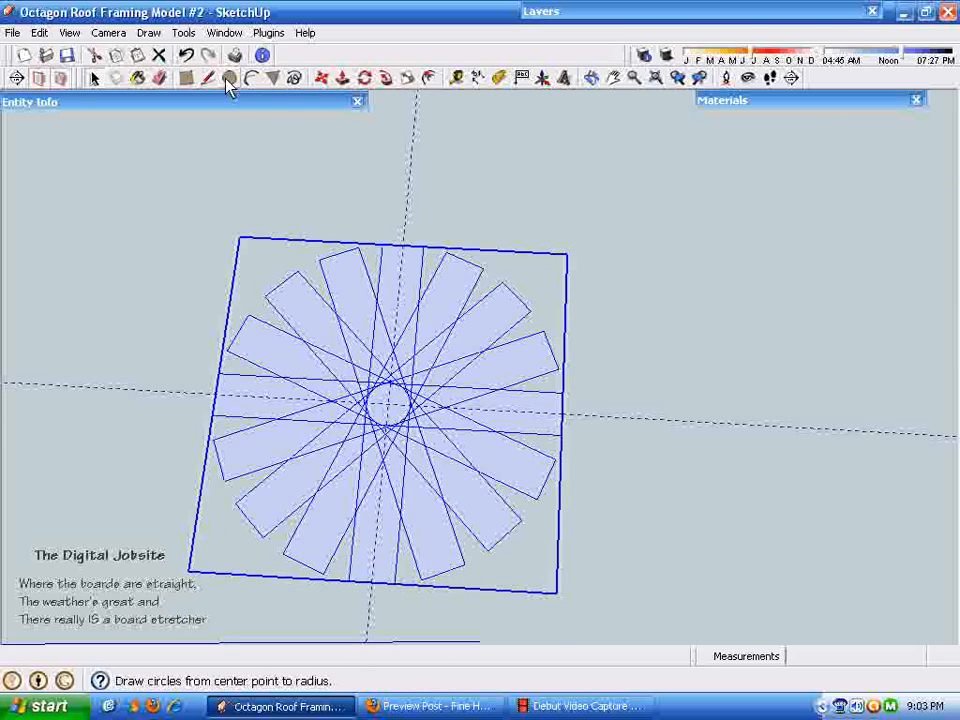
click(229, 79)
scroll(400, 520, up, 2)
scroll(401, 495, up, 2)
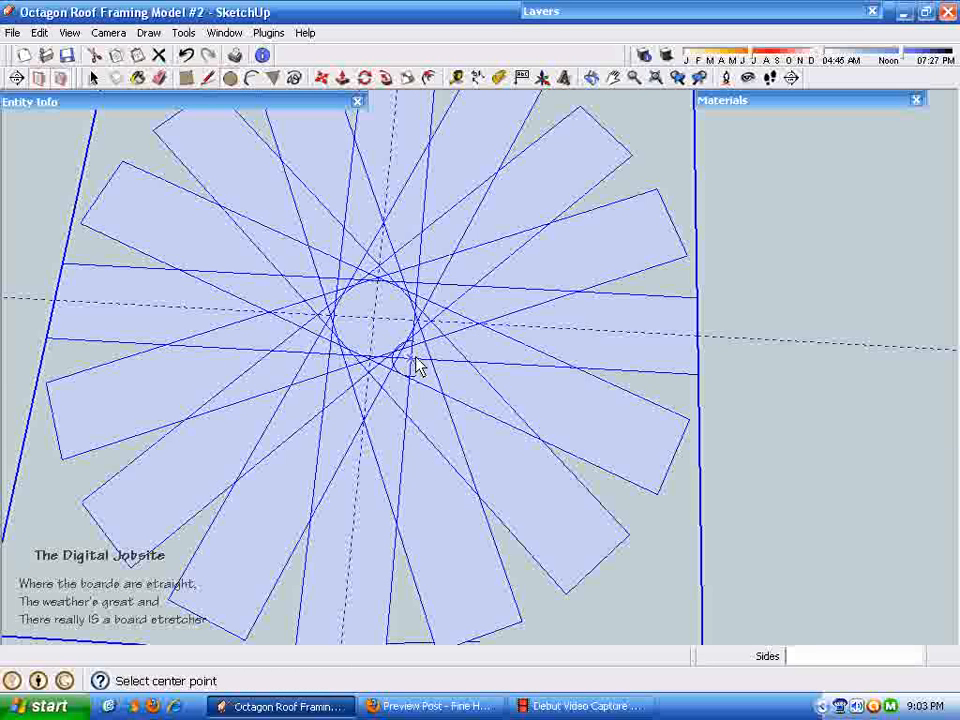
click(375, 318)
middle_drag(375, 318, 386, 340)
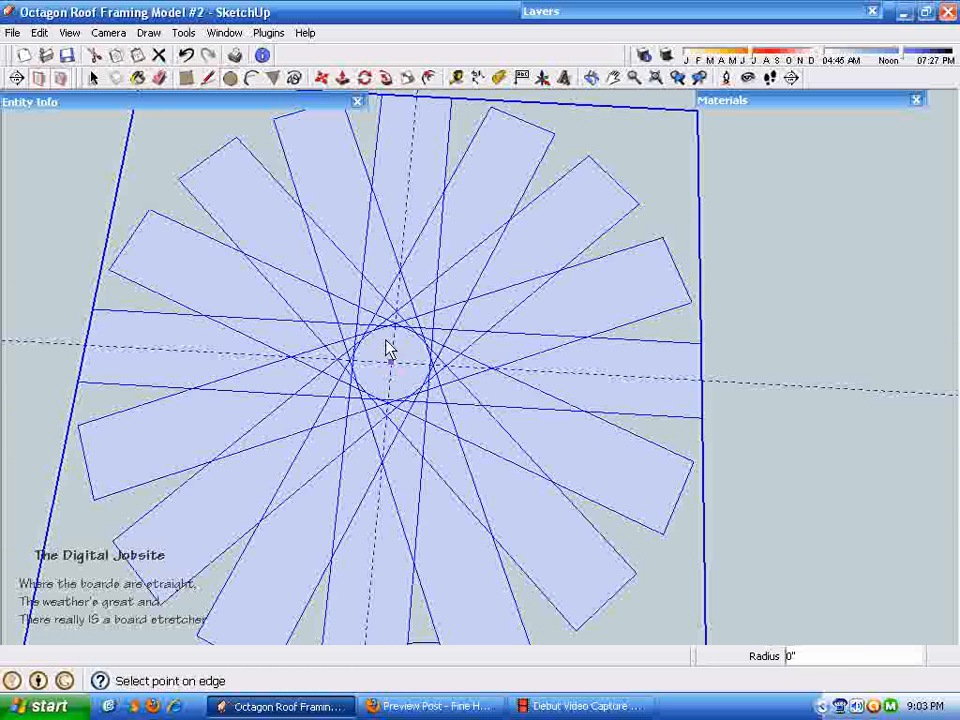
click(302, 210)
key(space)
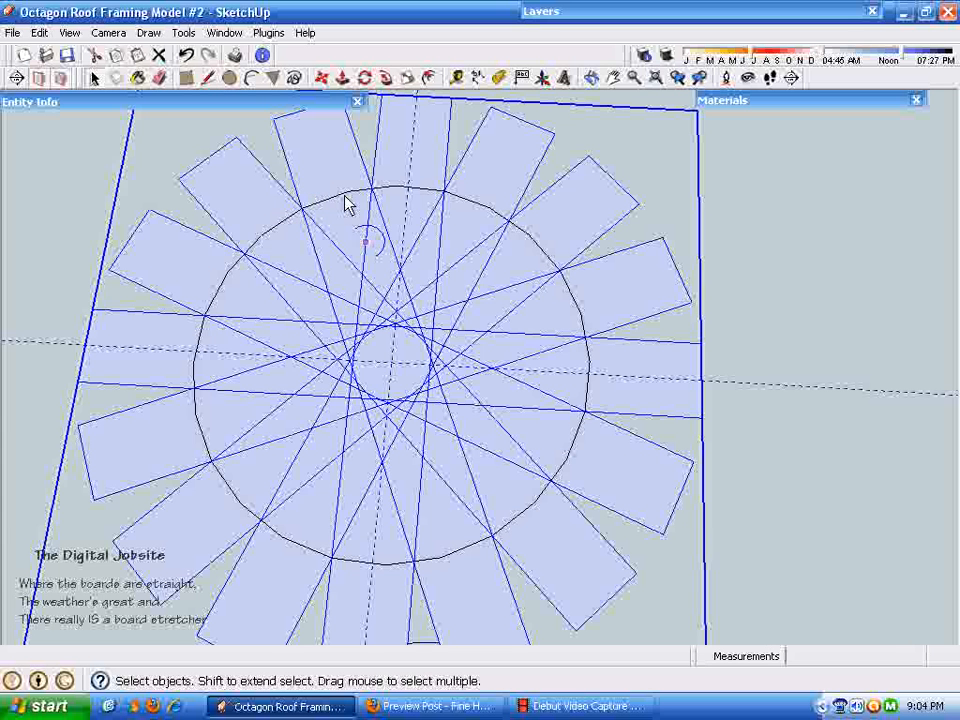
Set the circle's segment count to 16.
click(347, 203)
click(343, 202)
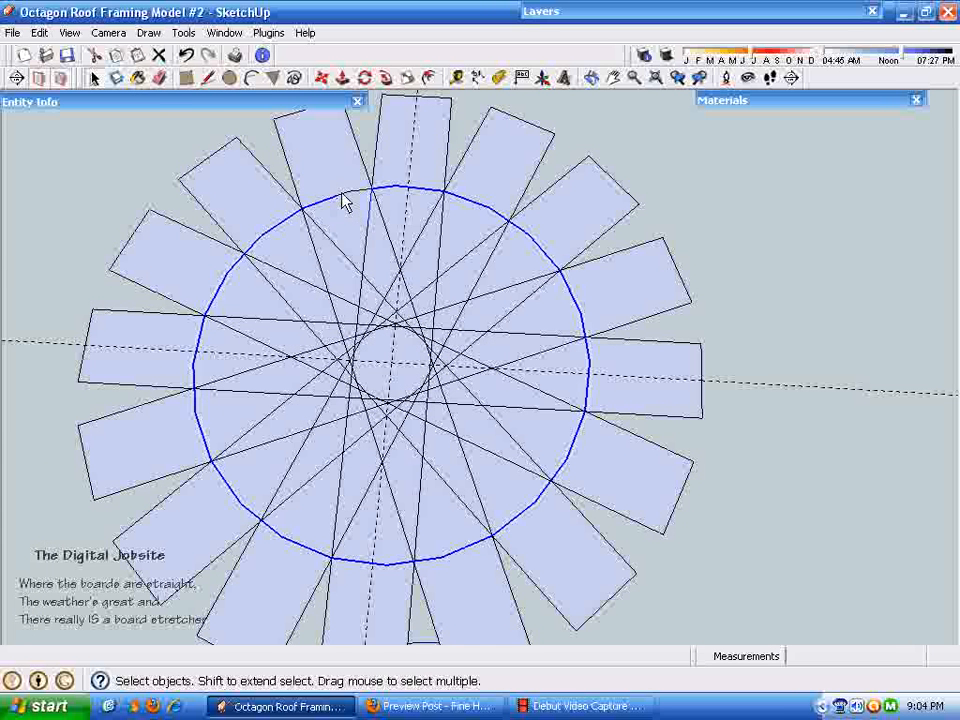
click(212, 103)
click(167, 192)
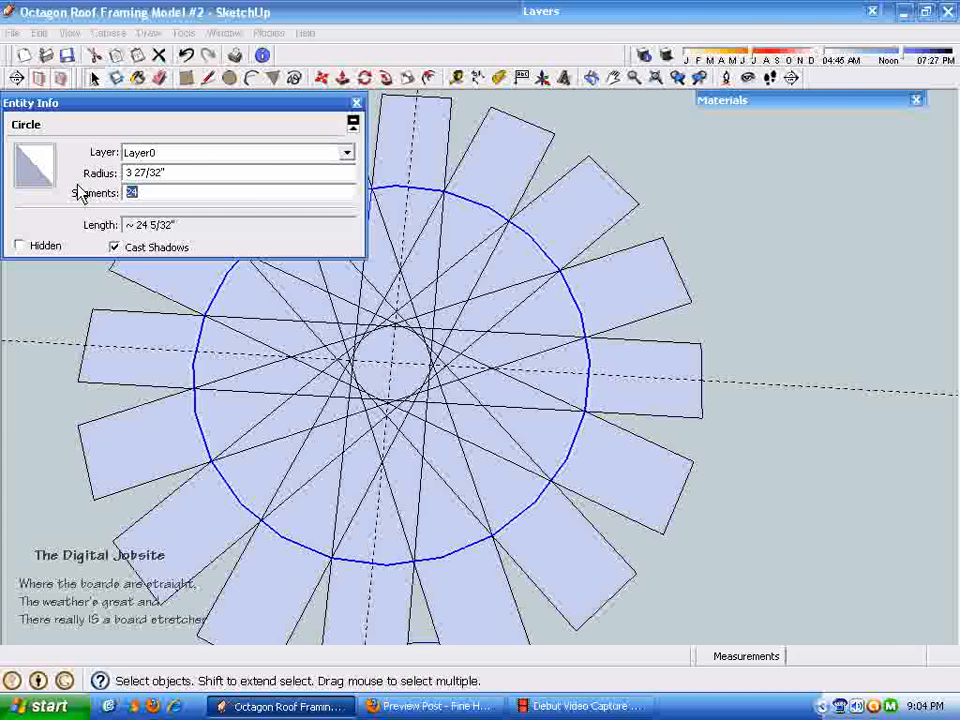
text(16)
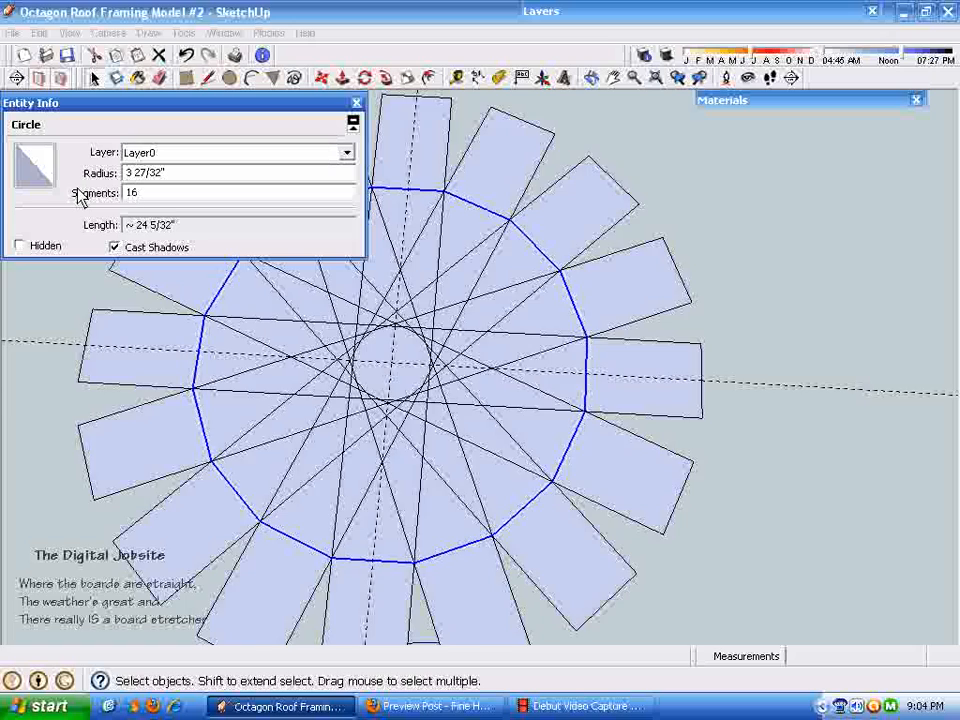
Examine how the circle's vertices line up with the edge crossings of the neighboring rectangles.
scroll(88, 198, down, 5)
scroll(205, 395, up, 1)
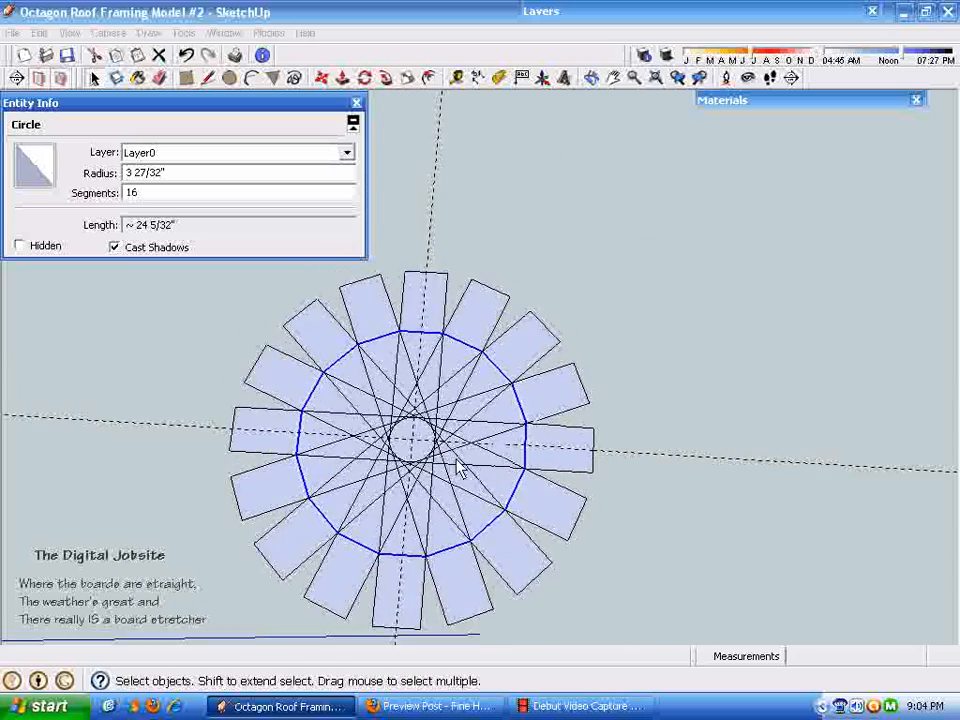
scroll(457, 470, up, 4)
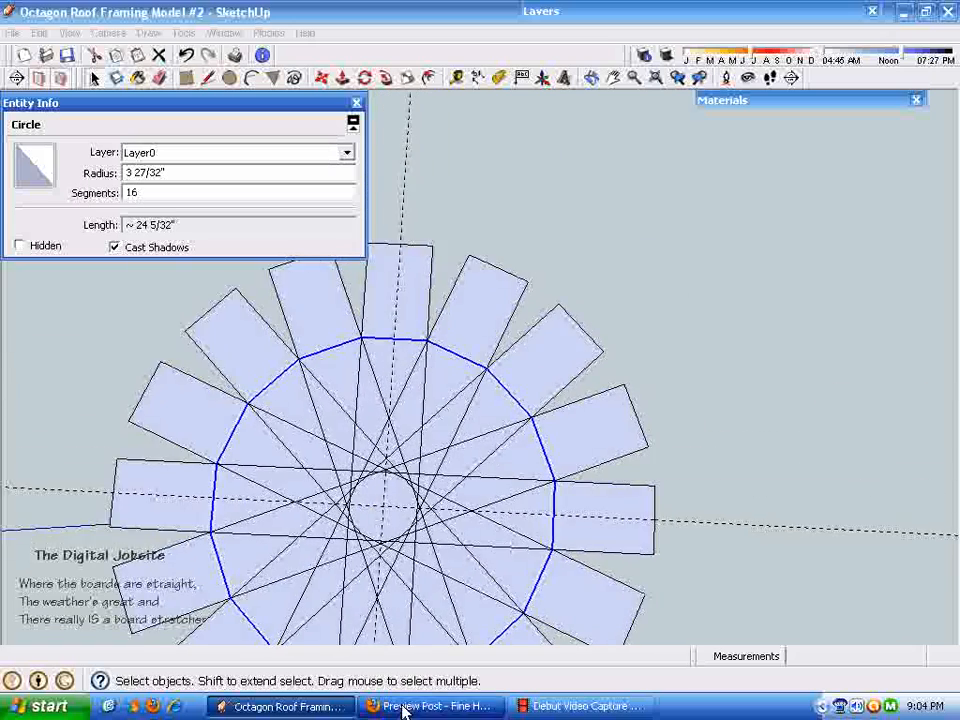
scroll(454, 514, up, 6)
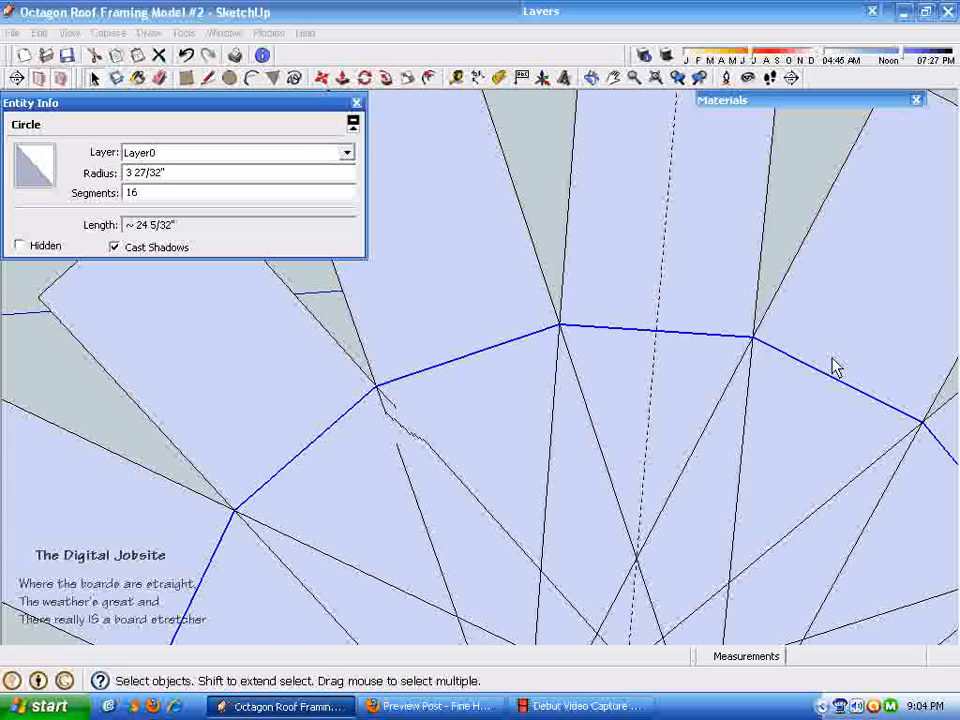
scroll(770, 342, down, 1)
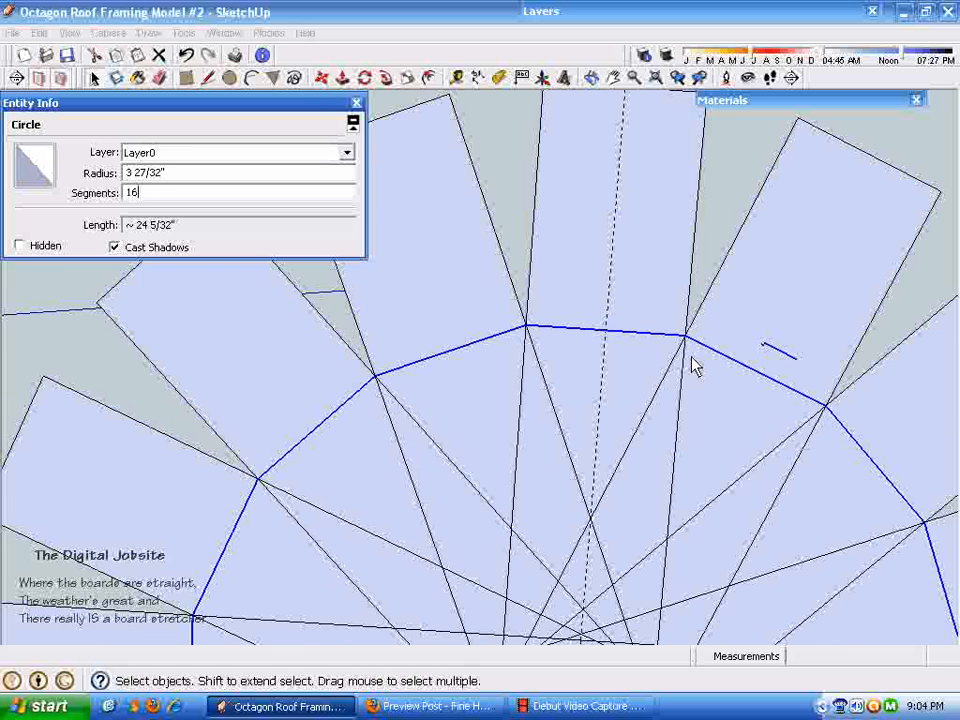
scroll(718, 262, down, 8)
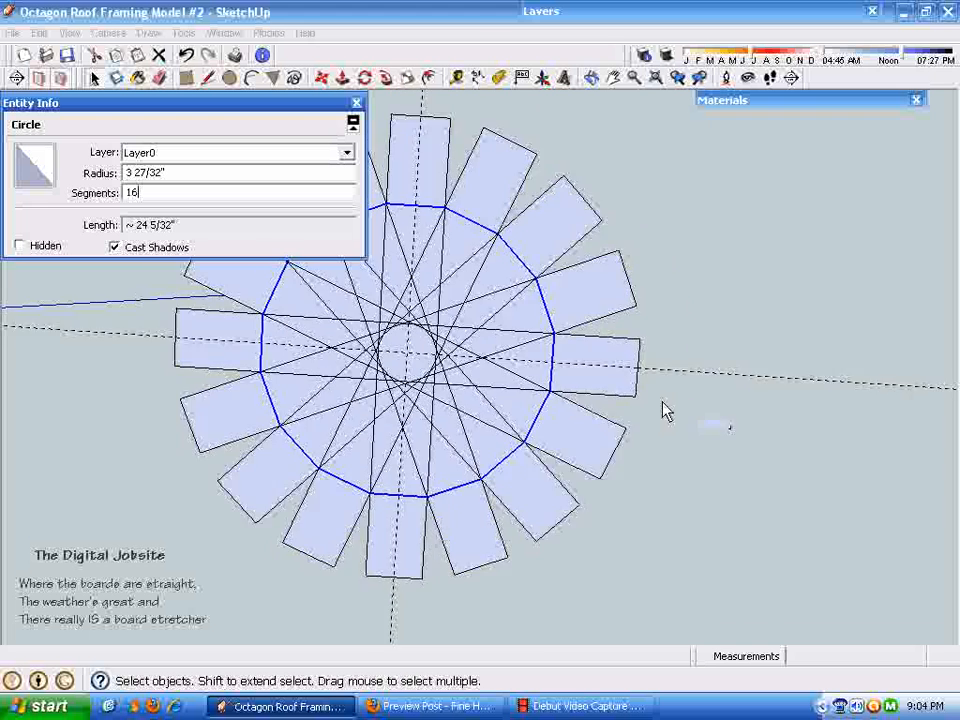
scroll(456, 484, down, 4)
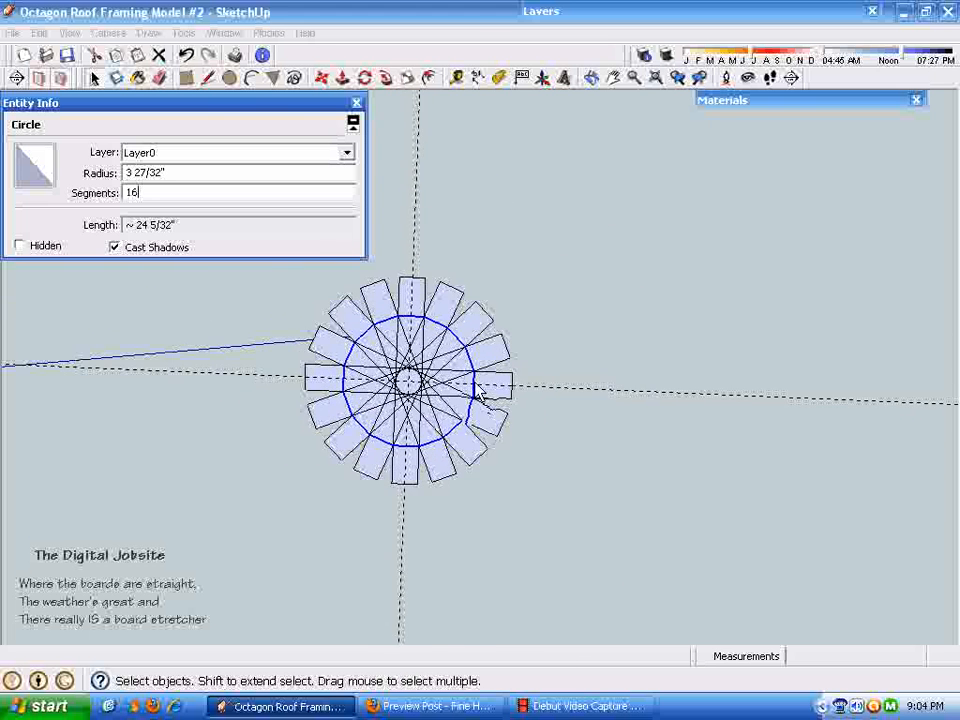
scroll(380, 519, down, 1)
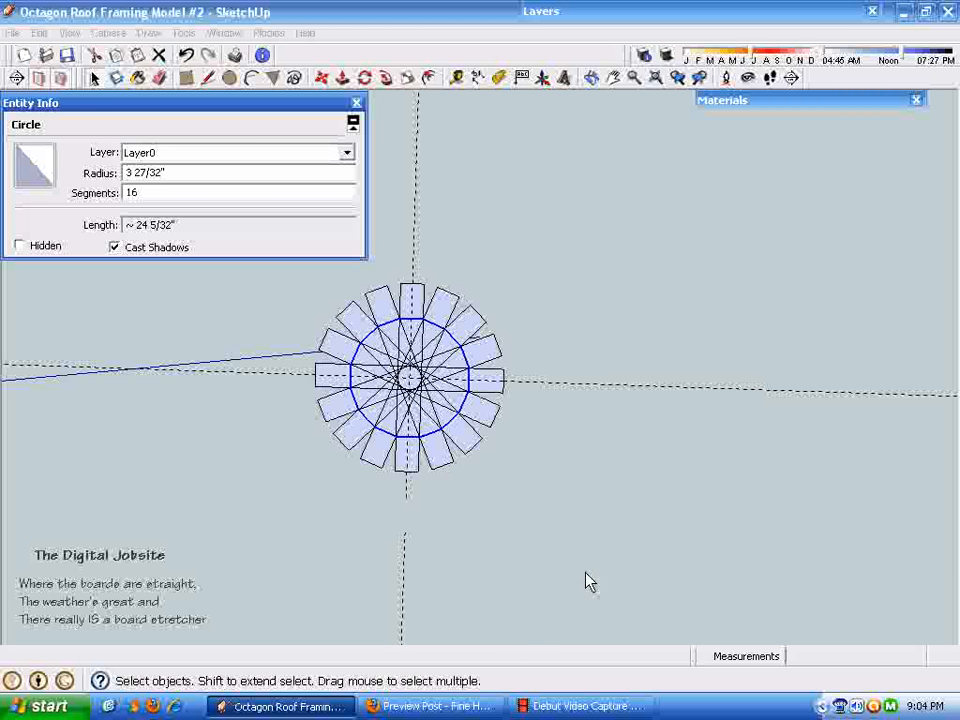
scroll(529, 560, down, 1)
scroll(529, 514, up, 1)
scroll(590, 570, up, 1)
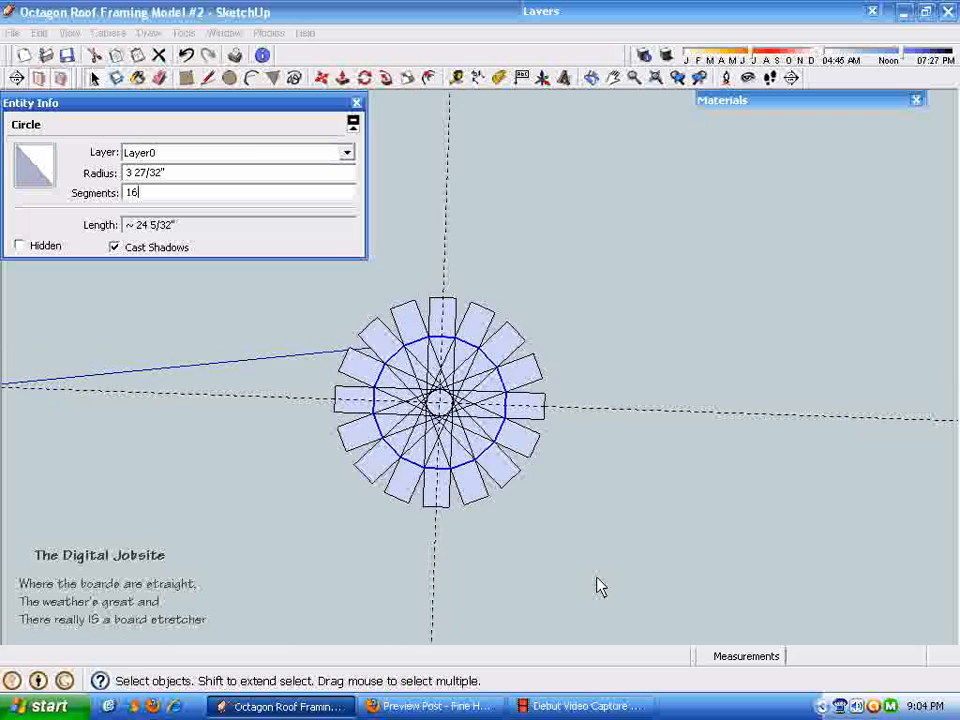
scroll(602, 587, up, 2)
scroll(439, 497, down, 1)
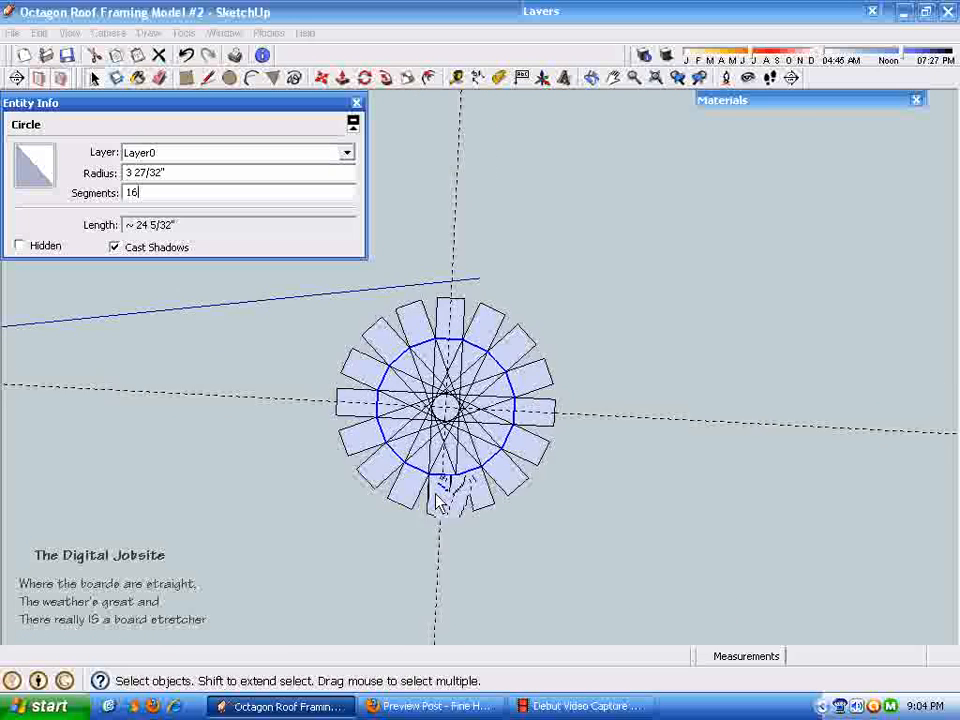
scroll(240, 272, down, 1)
scroll(400, 435, down, 2)
Select the 16-sided circle with its face and move it about 27 inches sideways, clear of the rectangles.
drag(345, 300, 570, 498)
scroll(361, 358, down, 1)
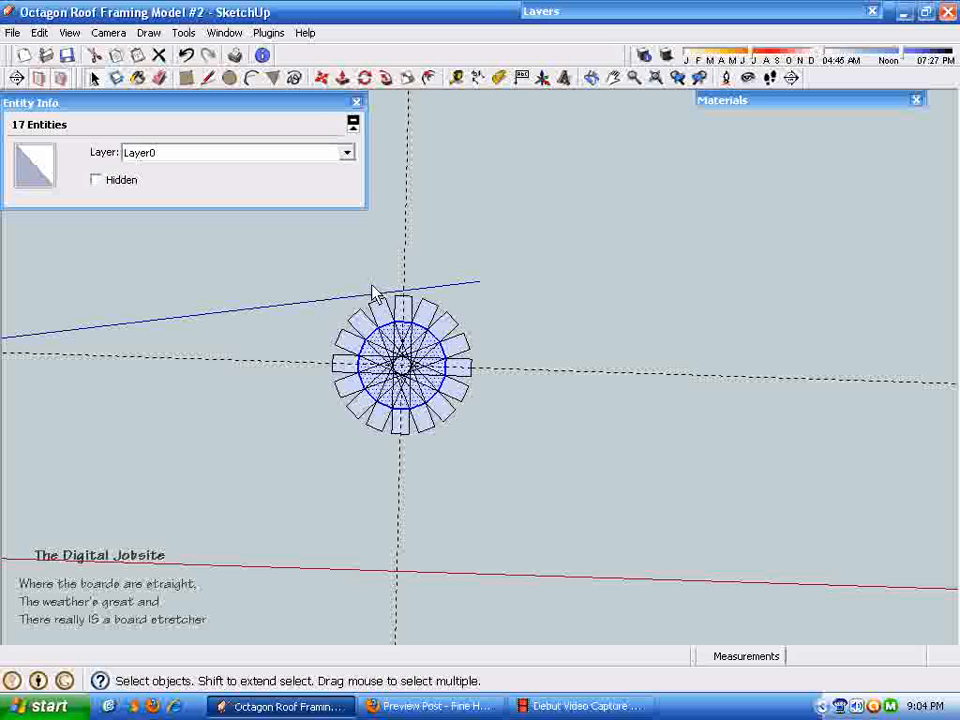
click(324, 79)
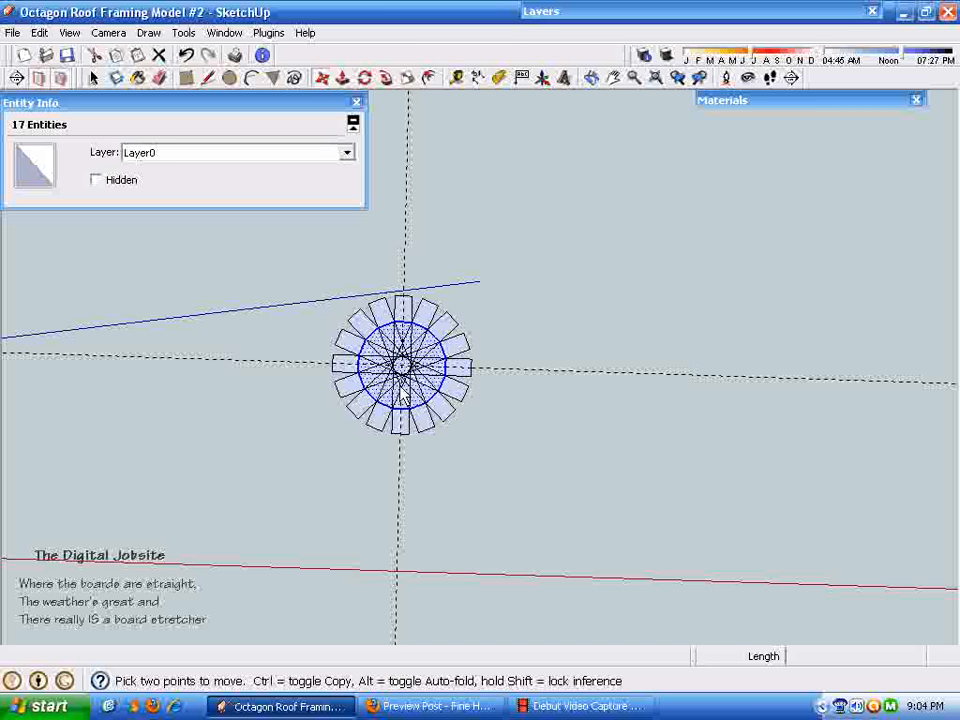
click(450, 372)
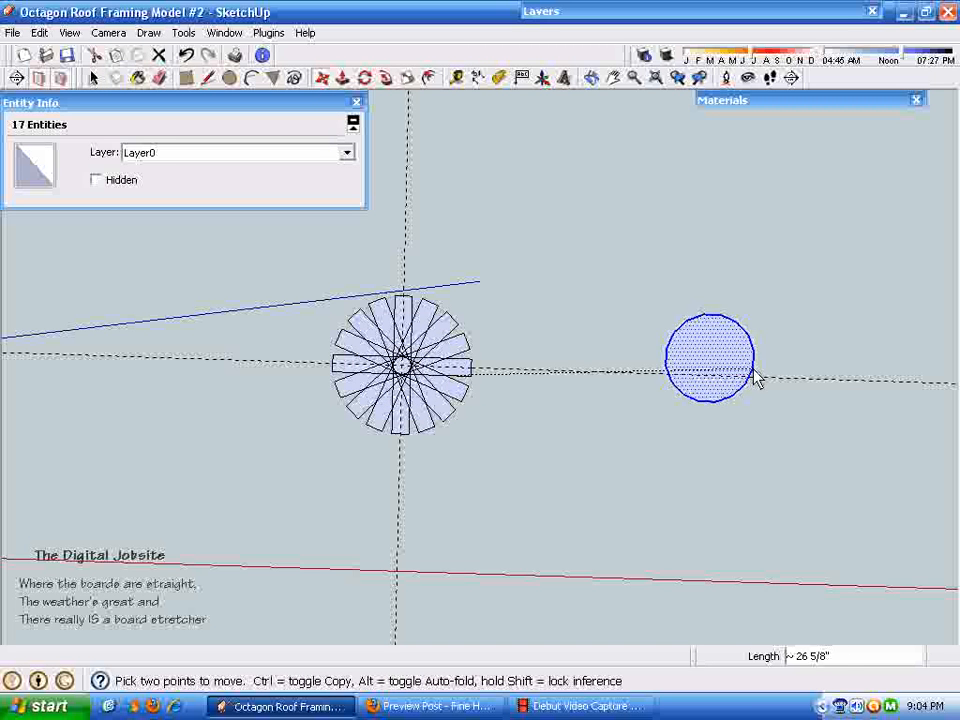
click(760, 389)
middle_drag(712, 493, 749, 515)
key(space)
Add a center point to the separated 16-sided circle.
scroll(746, 411, up, 4)
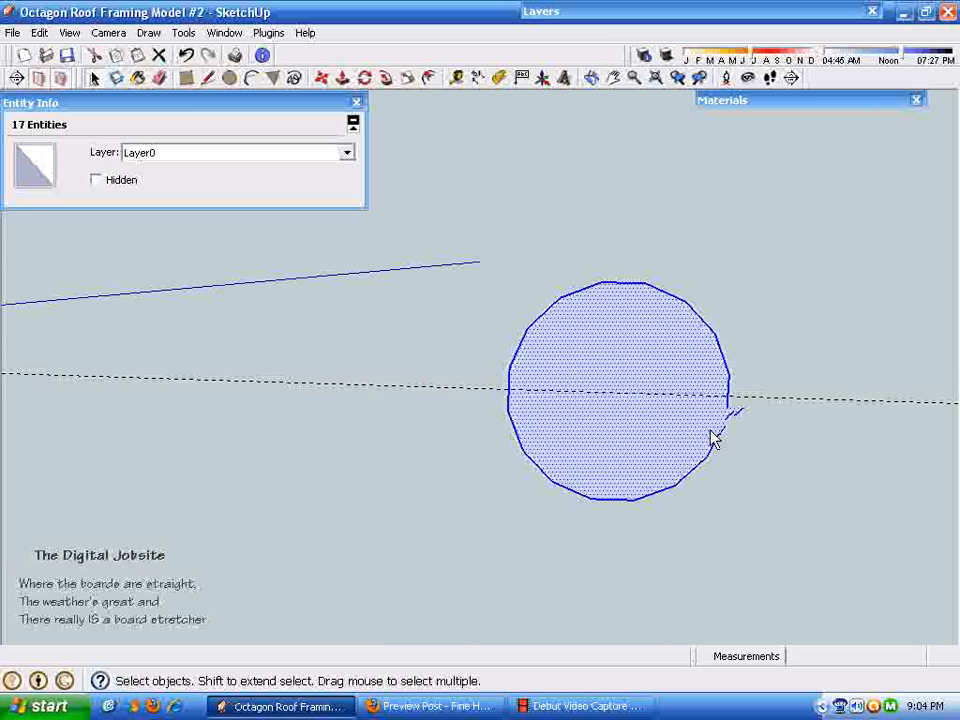
click(723, 410)
right_click(722, 406)
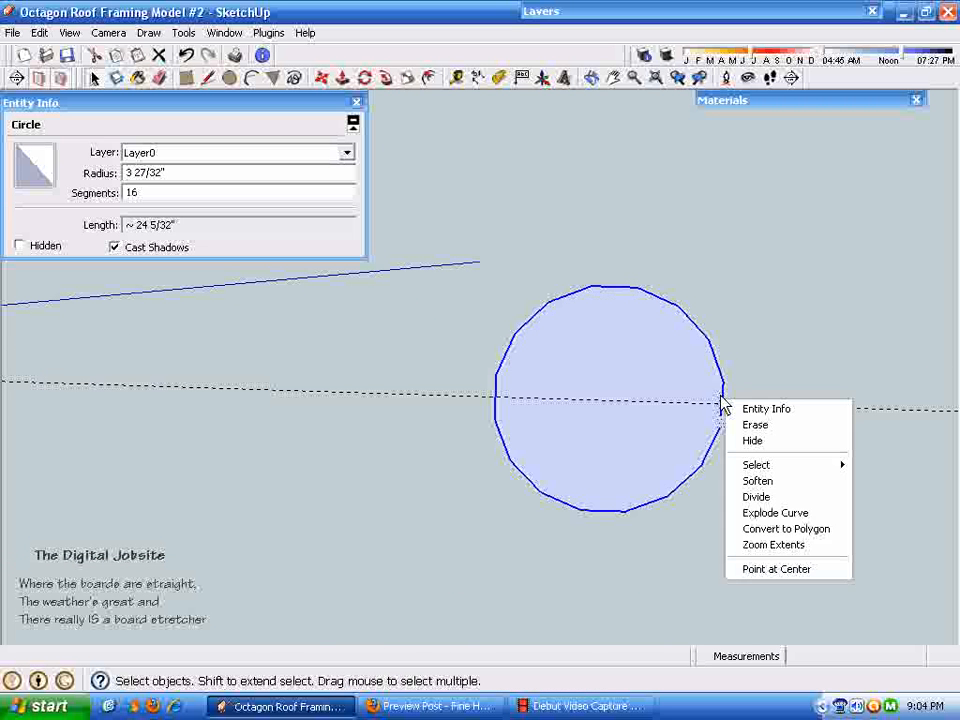
click(773, 569)
scroll(692, 381, down, 5)
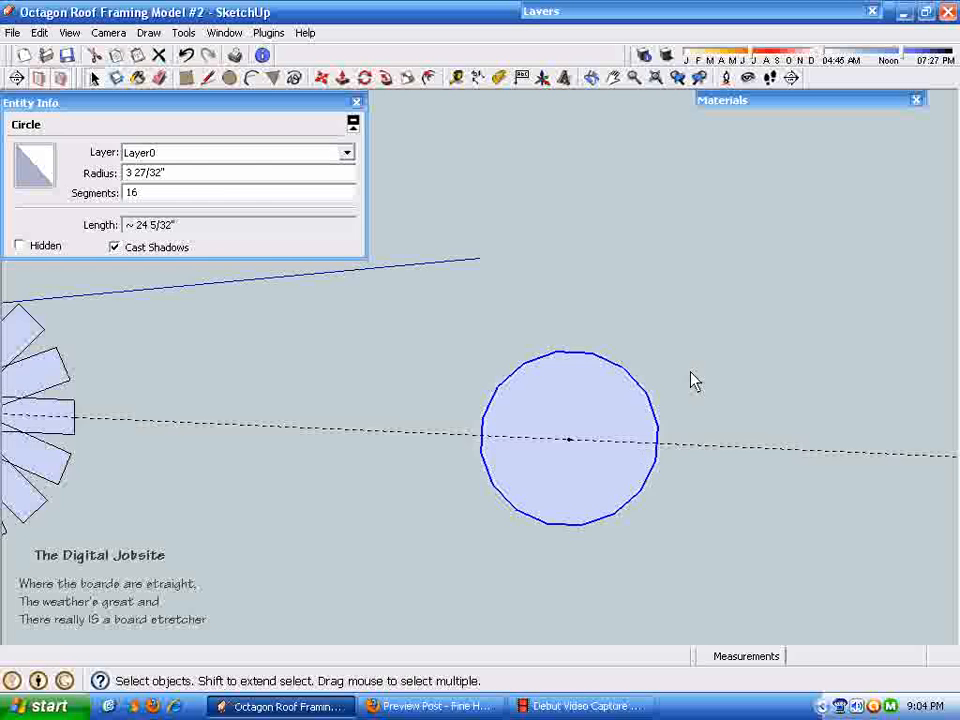
Delete the group of rotated rectangles and the guide lines, keeping the separated 16-sided circle.
click(374, 494)
middle_drag(374, 494, 357, 385)
drag(116, 555, 116, 557)
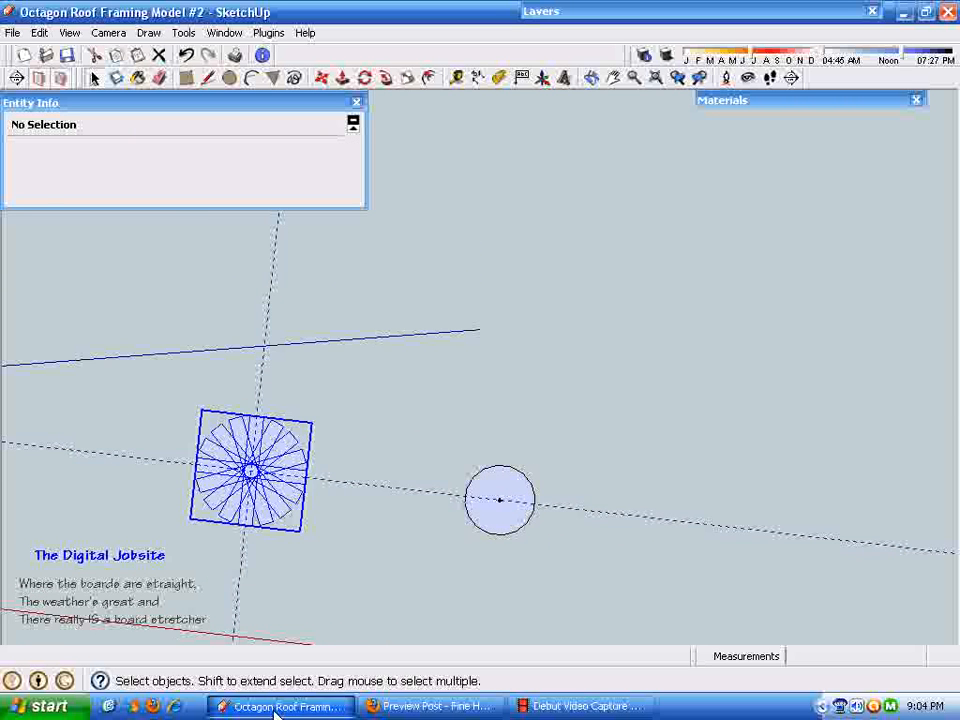
scroll(418, 425, down, 2)
drag(406, 283, 118, 476)
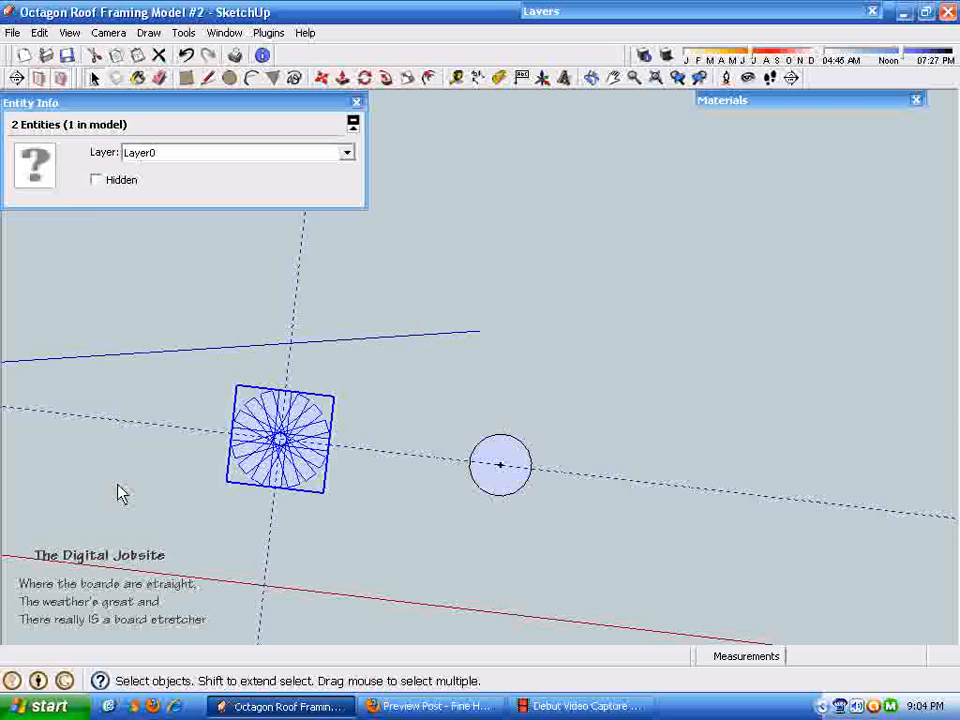
key(Delete)
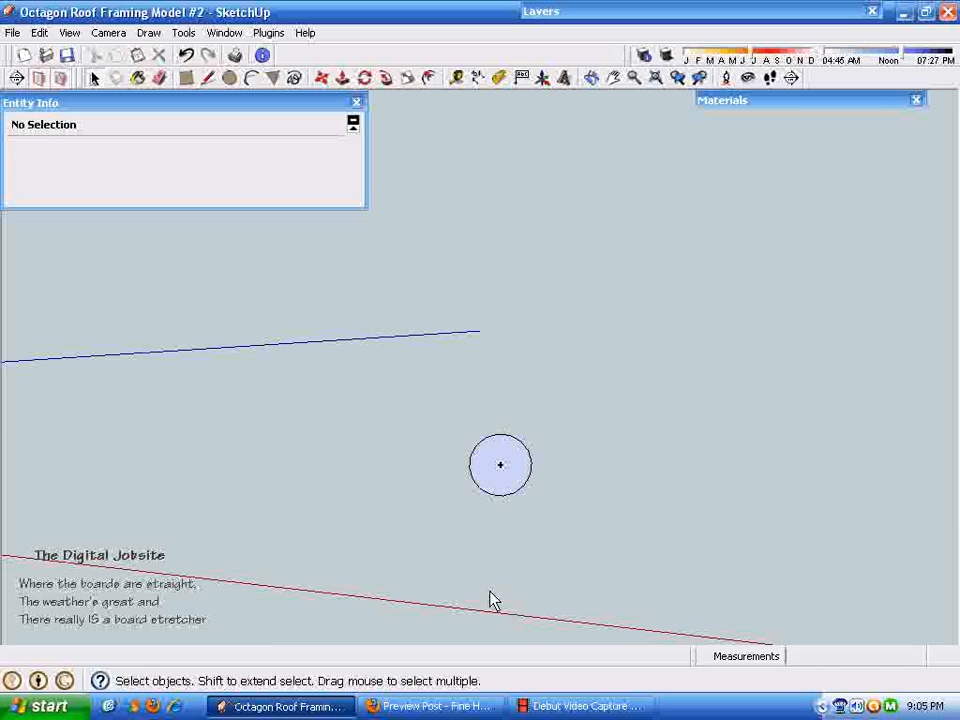
Select the 16-sided circle with its face and center point and make it a group.
drag(414, 392, 626, 525)
middle_drag(560, 577, 506, 506)
right_click(503, 505)
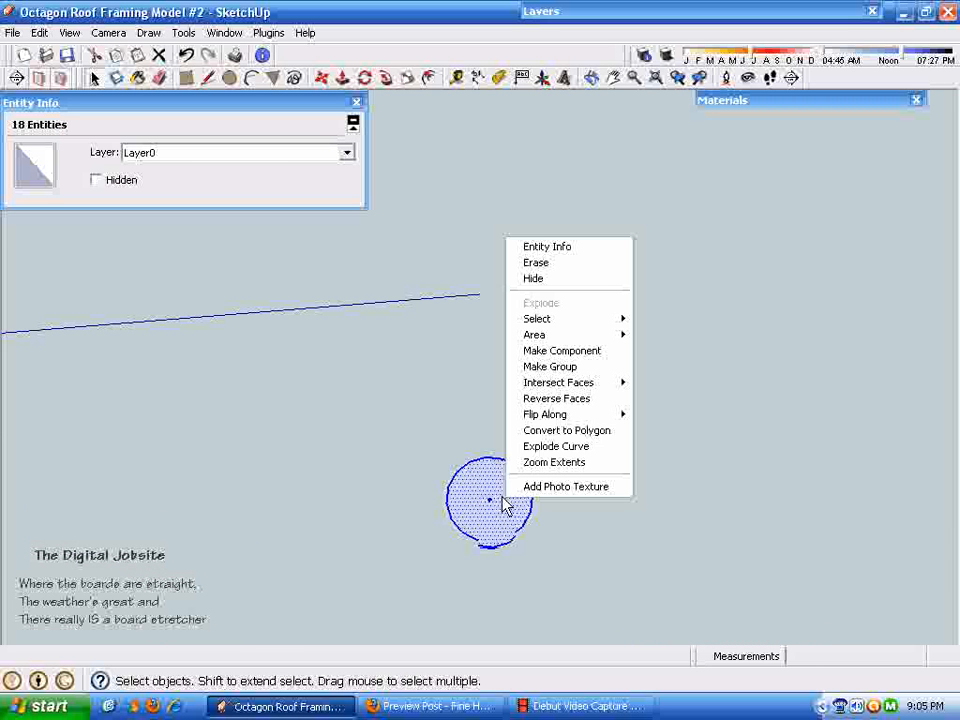
click(540, 366)
middle_drag(697, 578, 619, 661)
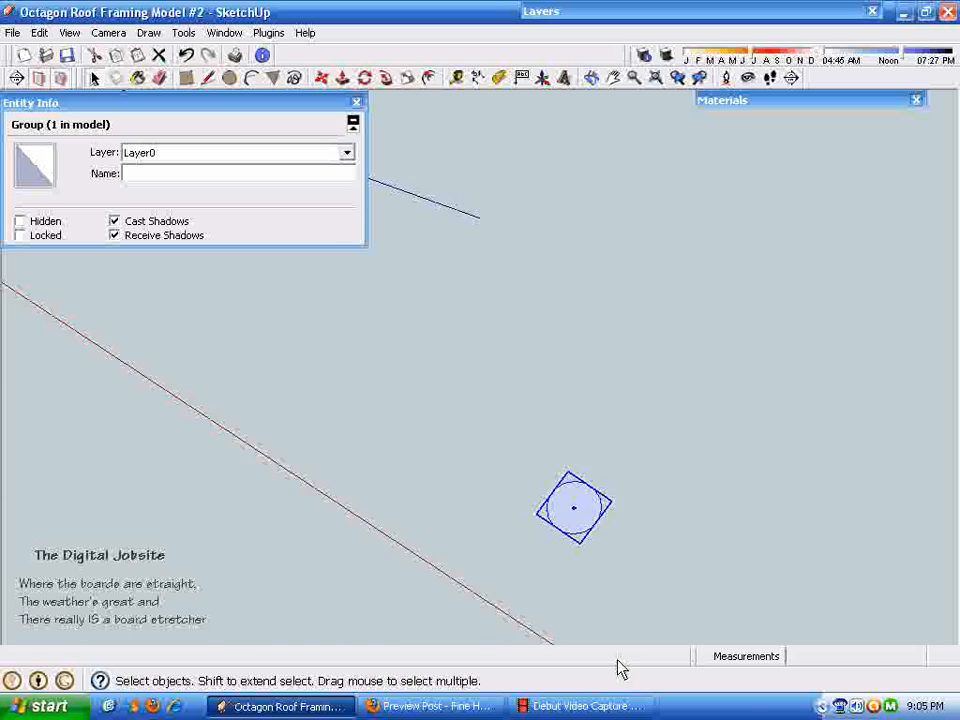
Move the circle group by its center point onto the origin at the octagon's center.
mouse_move(326, 95)
middle_down()
mouse_move(171, 510)
mouse_move(750, 711)
mouse_move(486, 705)
mouse_move(336, 635)
mouse_move(298, 512)
mouse_move(581, 403)
mouse_move(326, 83)
middle_up()
click(325, 81)
shift+middle_drag(745, 615, 745, 574)
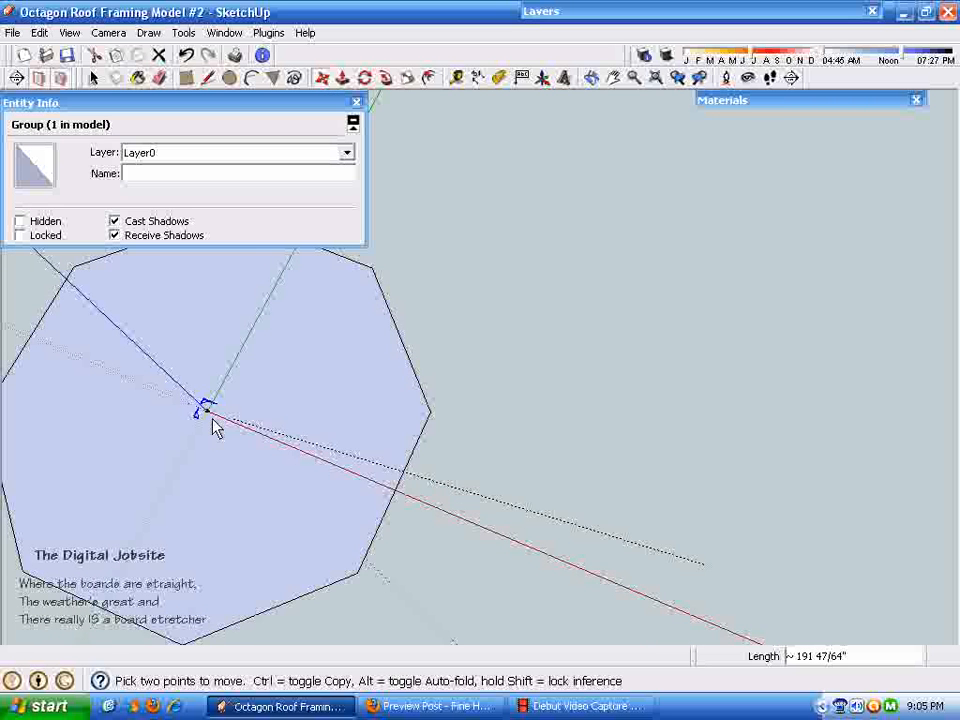
click(212, 419)
scroll(221, 493, up, 5)
shift+middle_drag(221, 493, 562, 563)
scroll(379, 632, up, 1)
key(space)
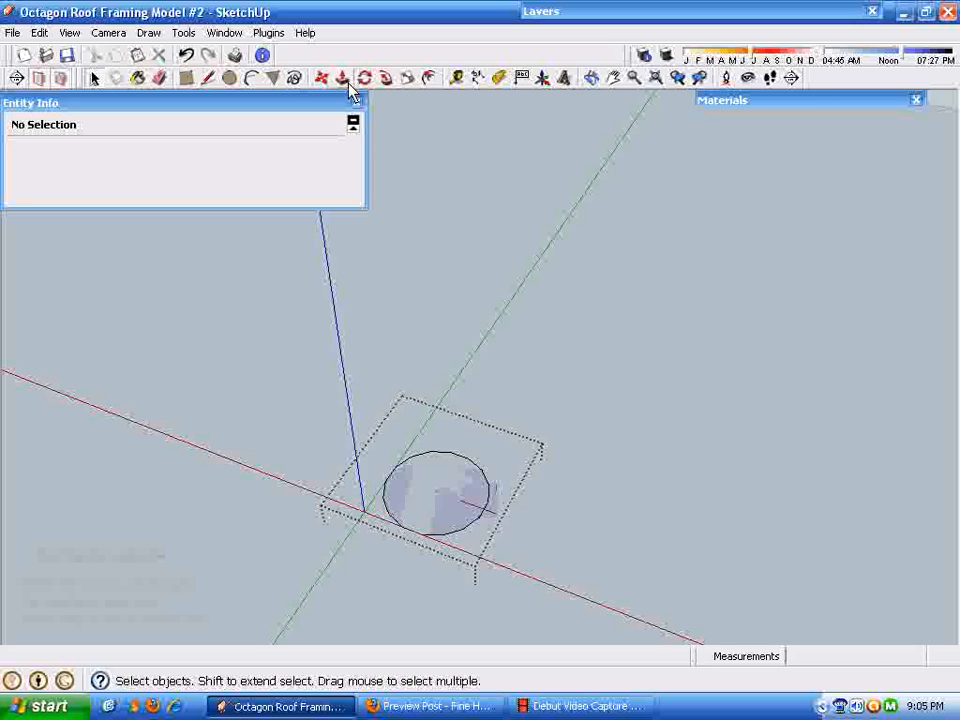
Inside the circle group, extrude the 16-sided face upward 12 inches to form the center post.
click(342, 78)
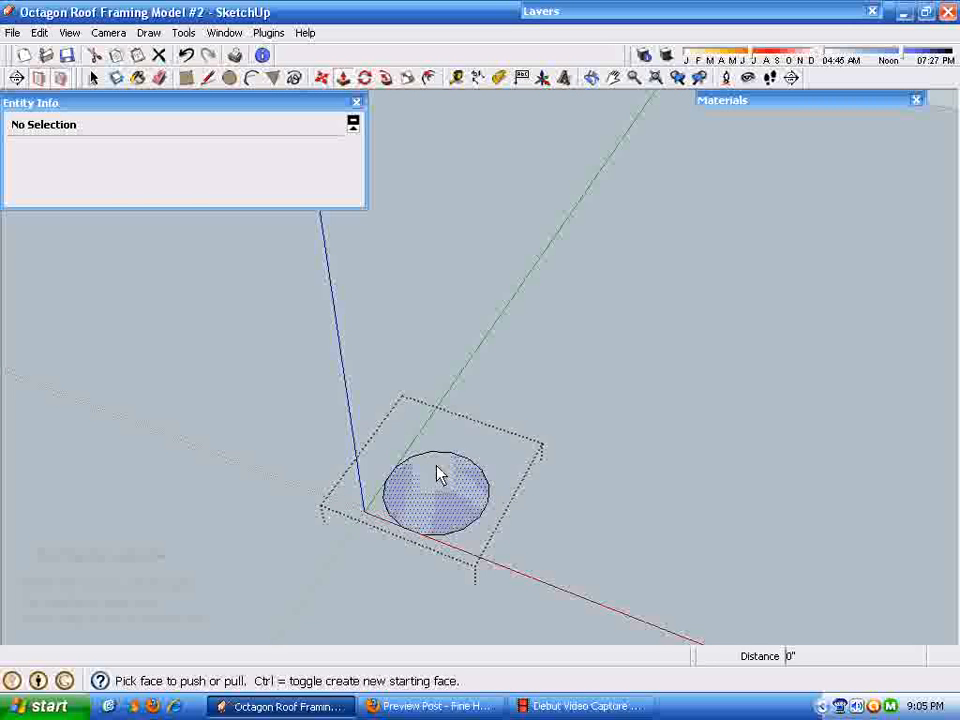
drag(435, 471, 473, 262)
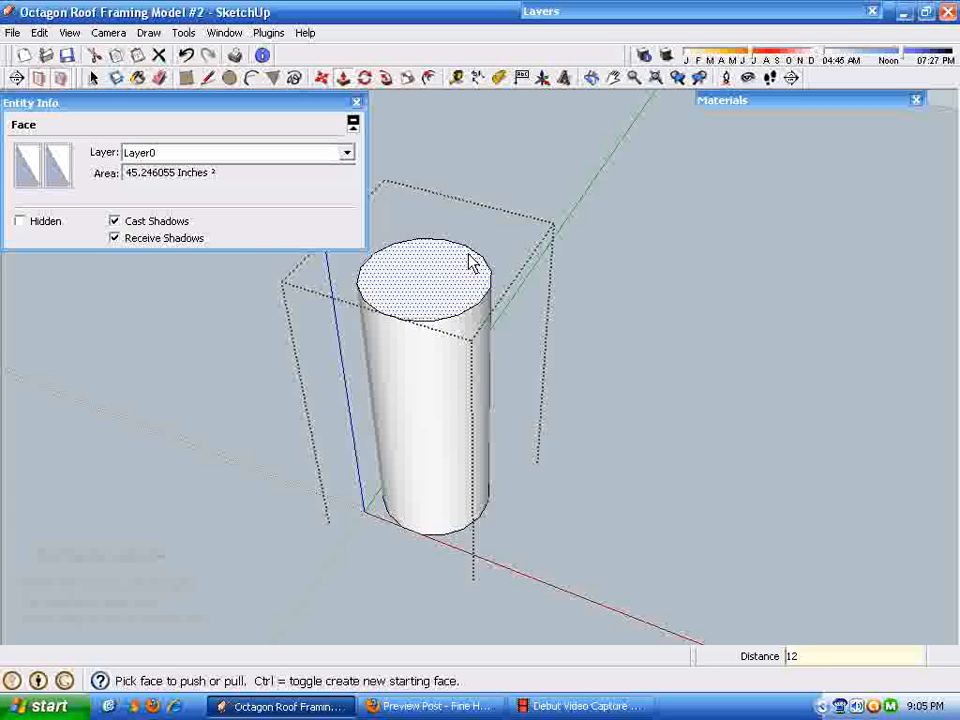
key(space)
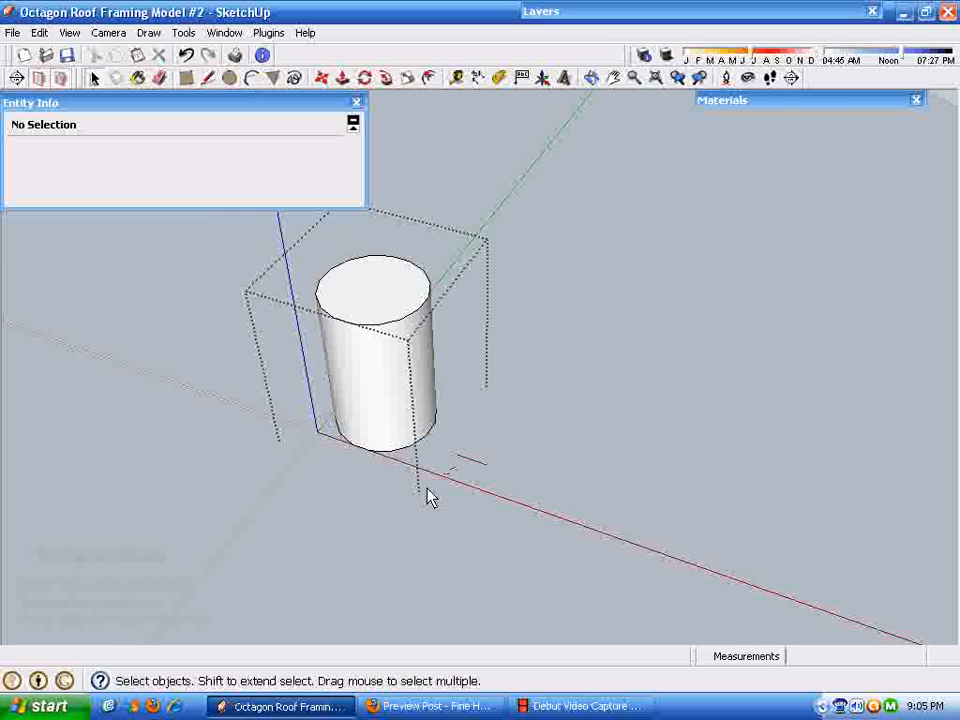
Add a center point to the circle on the post's top face.
click(366, 333)
click(366, 333)
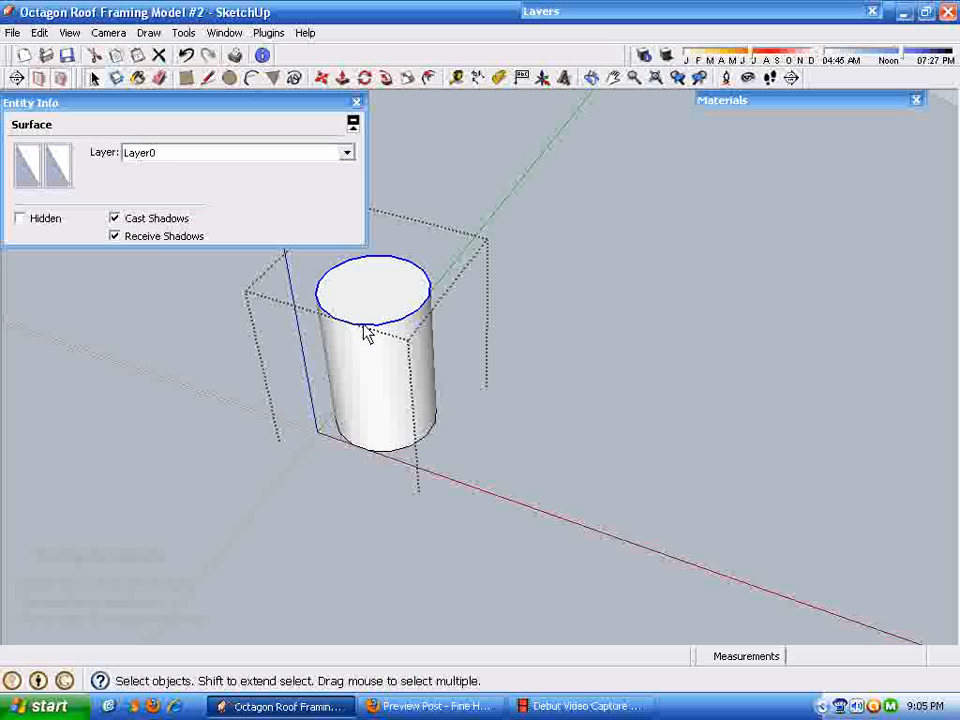
right_click(366, 333)
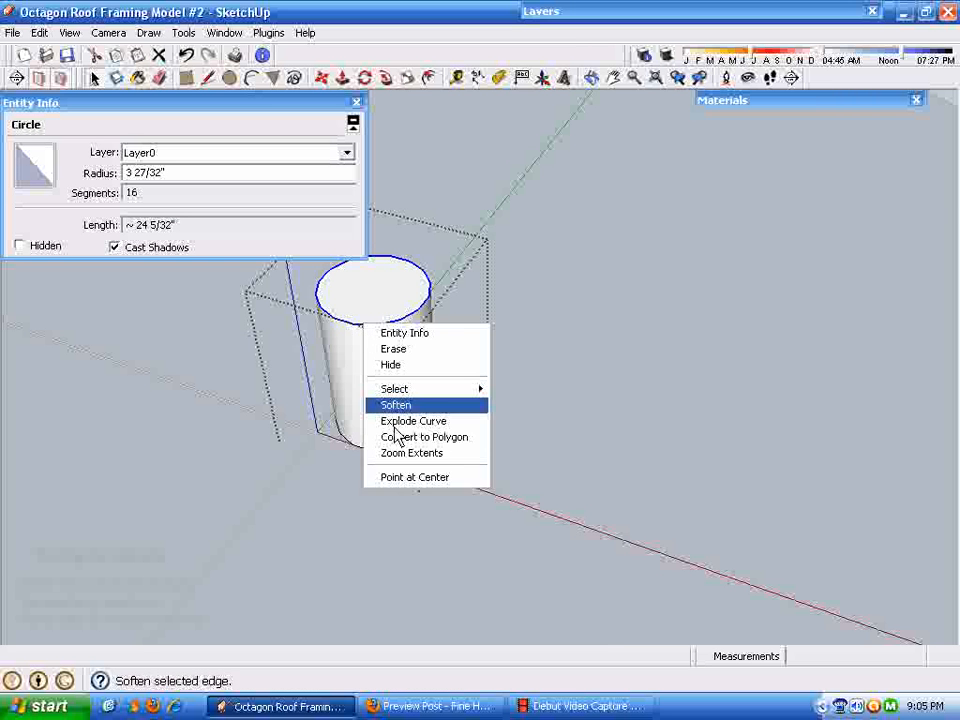
click(425, 479)
Soften the whole post's geometry at 20 degrees between normals with smooth normals enabled, exposing its vertical side edges, and finish editing the group.
middle_drag(487, 612, 489, 583)
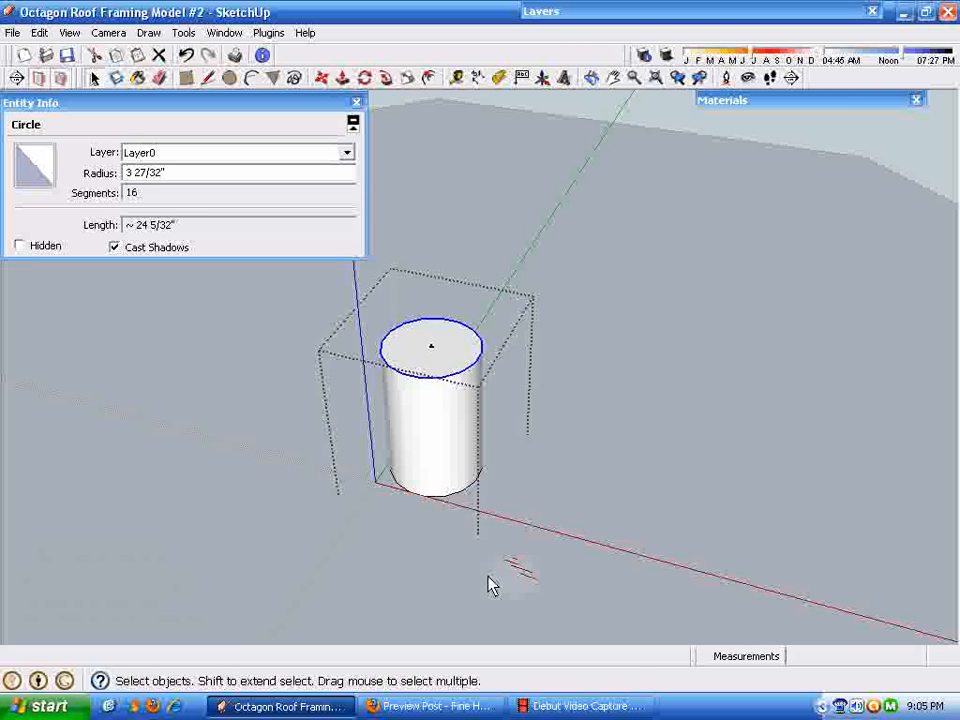
scroll(476, 551, up, 3)
scroll(365, 290, down, 2)
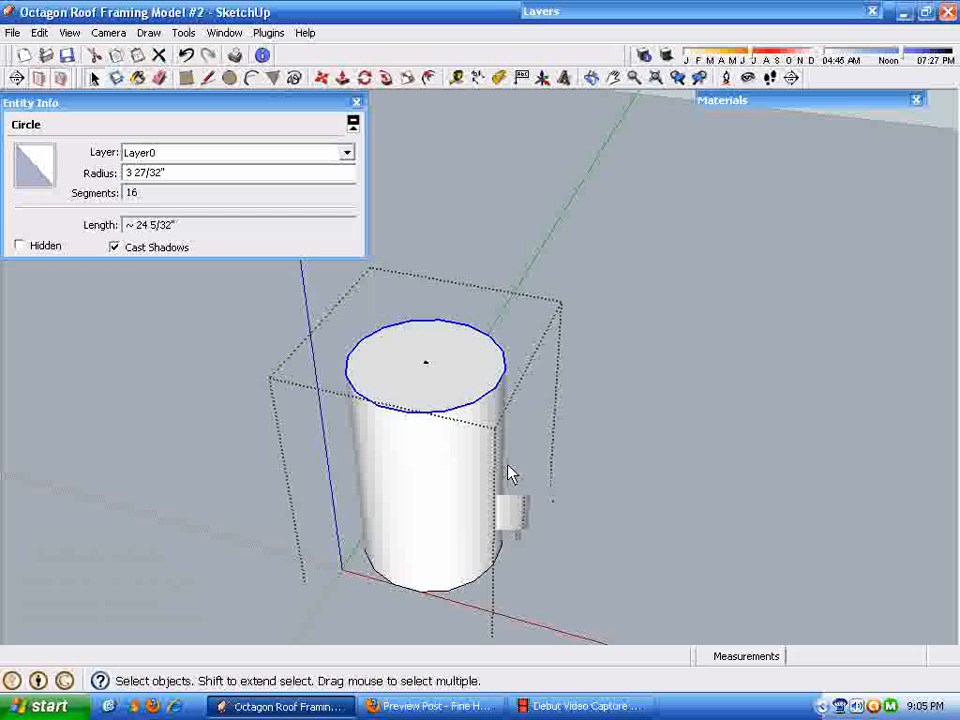
click(437, 500)
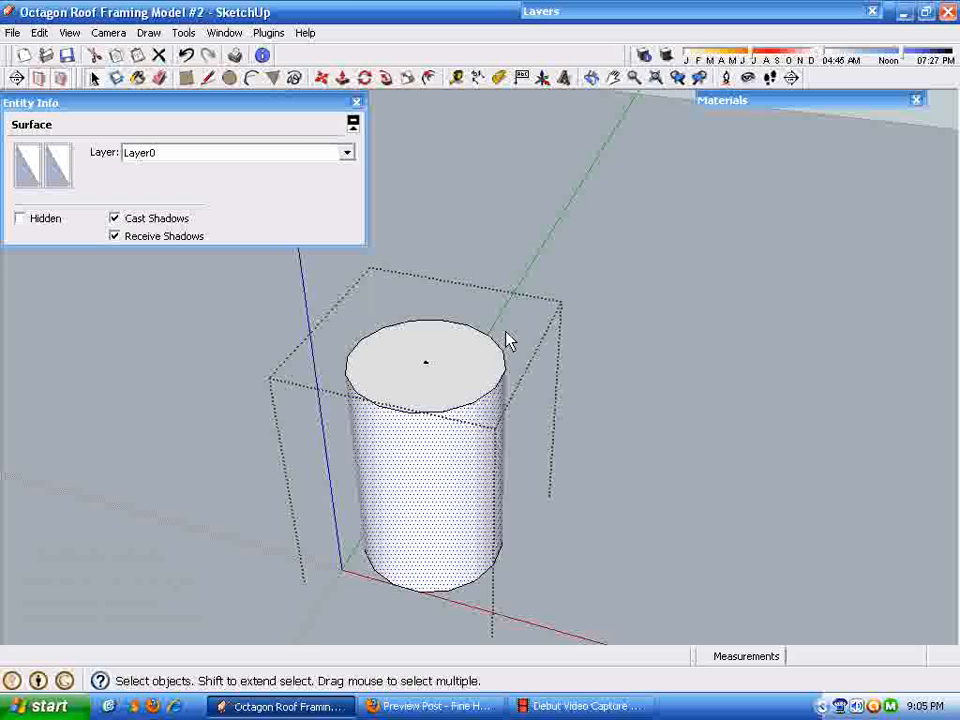
drag(292, 316, 624, 622)
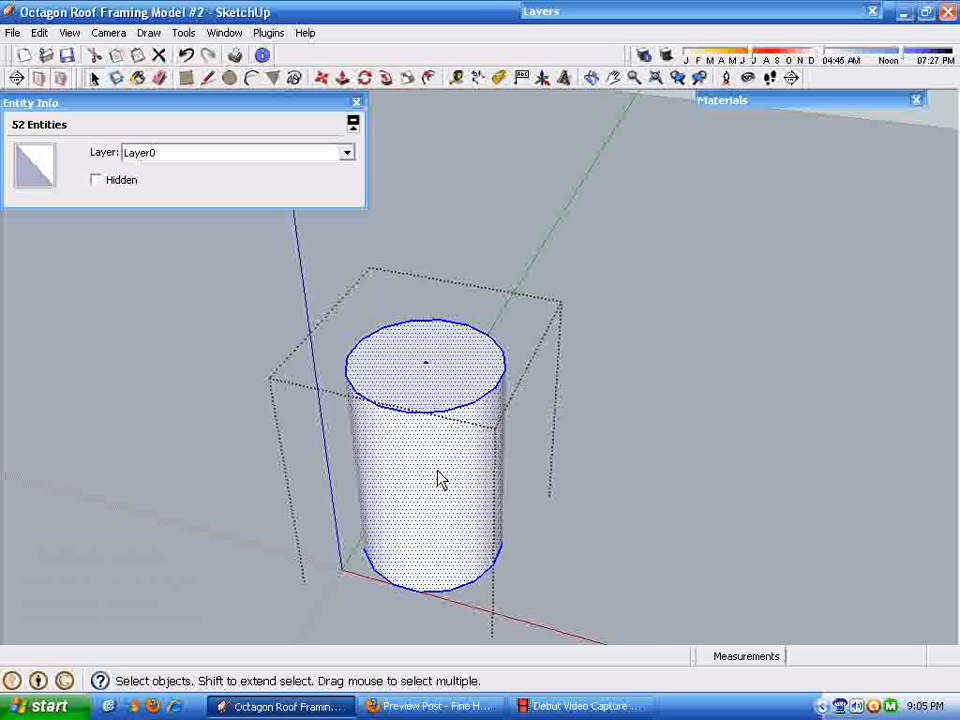
right_click(473, 499)
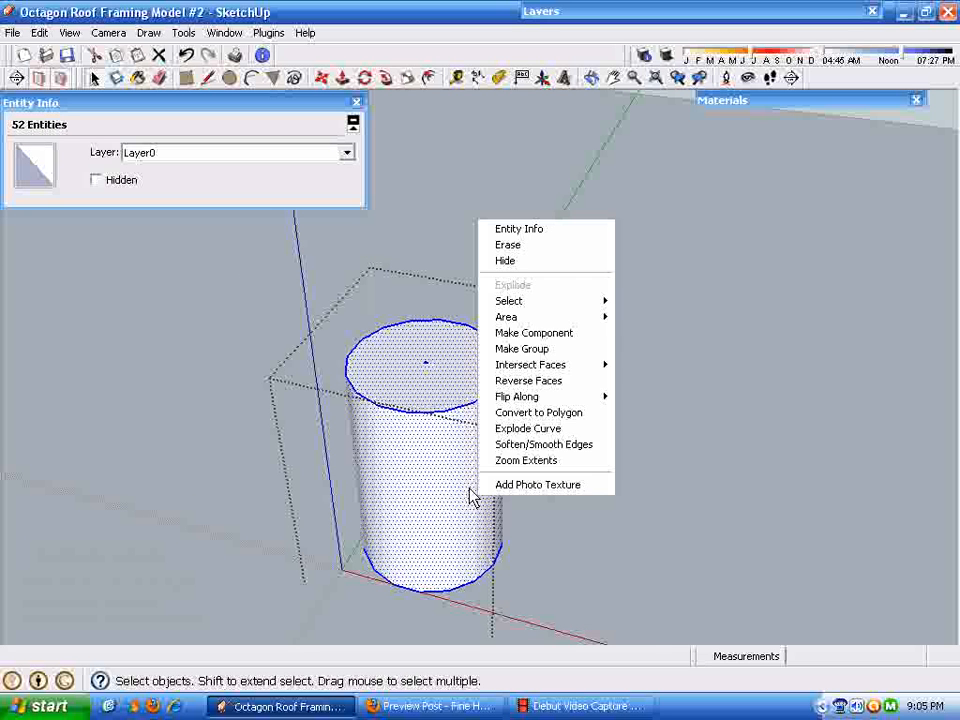
click(505, 445)
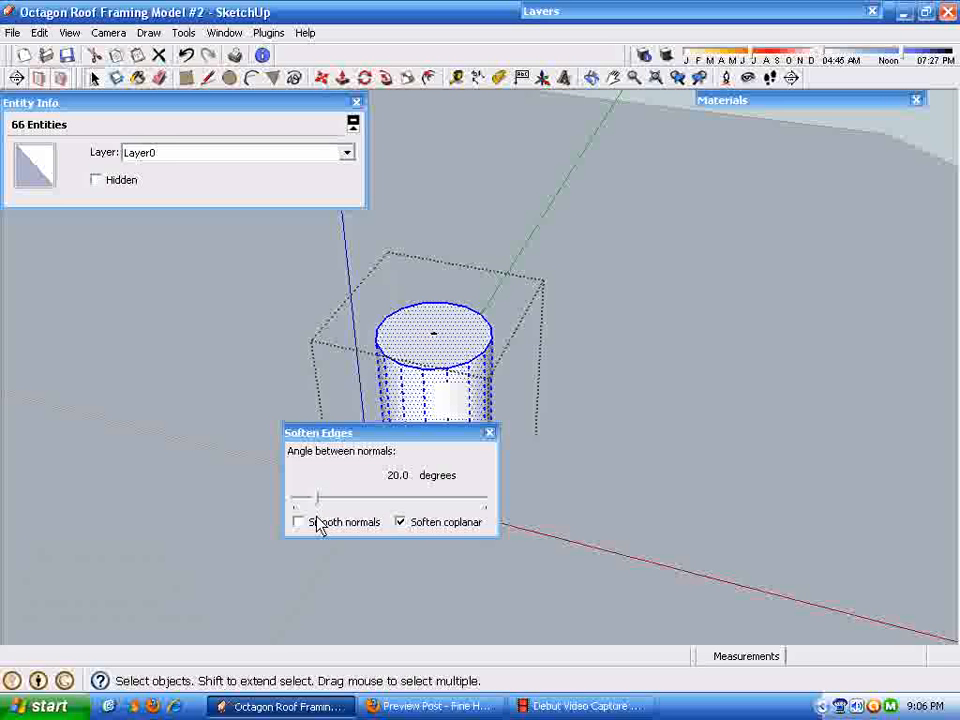
click(298, 523)
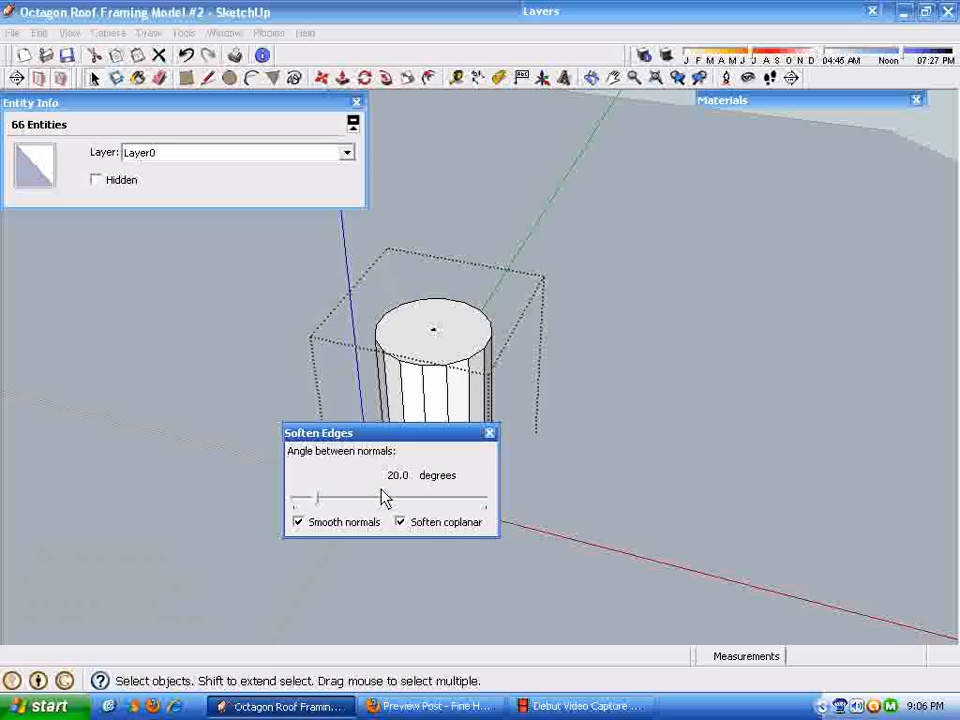
click(462, 434)
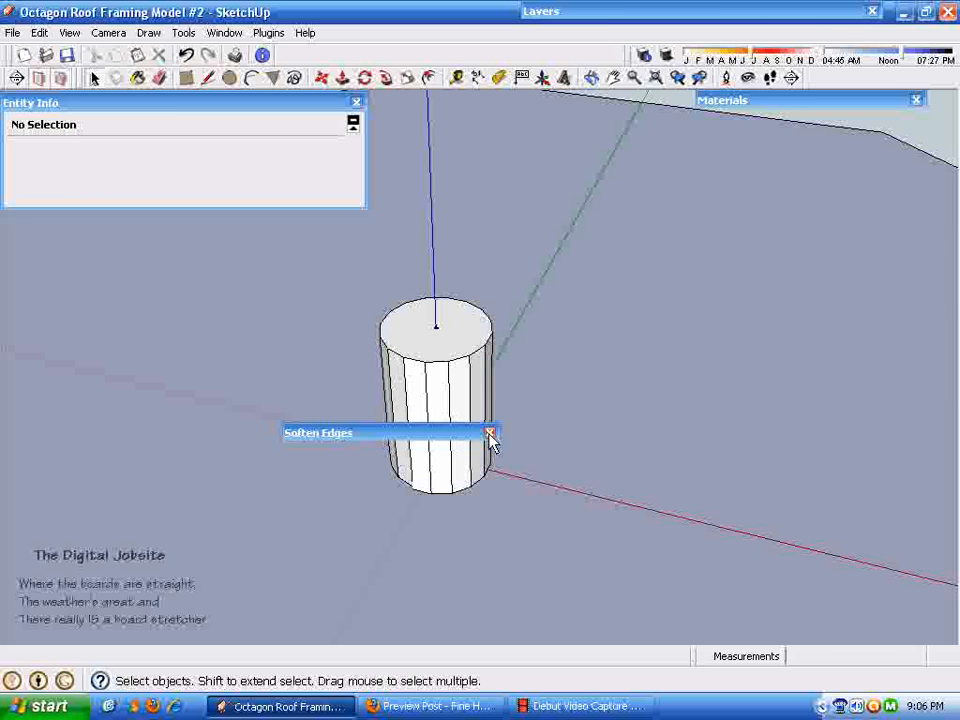
click(490, 434)
Try to move the post group up the blue axis about 82 inches from its top center point, and undo the move.
scroll(541, 509, down, 3)
click(489, 435)
middle_drag(489, 435, 577, 453)
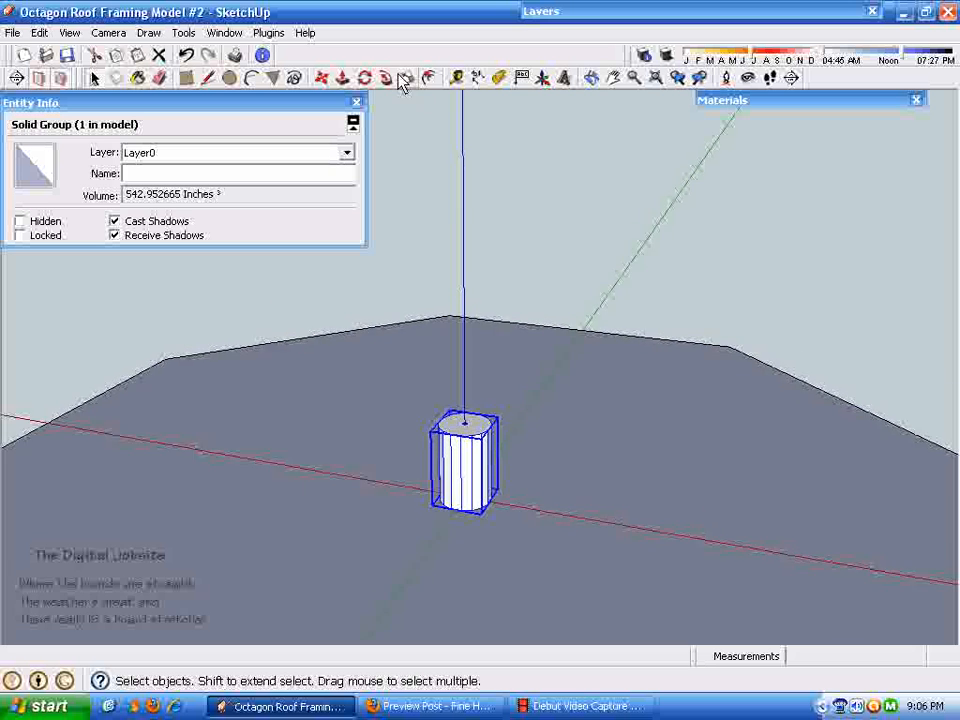
click(321, 78)
scroll(470, 562, up, 5)
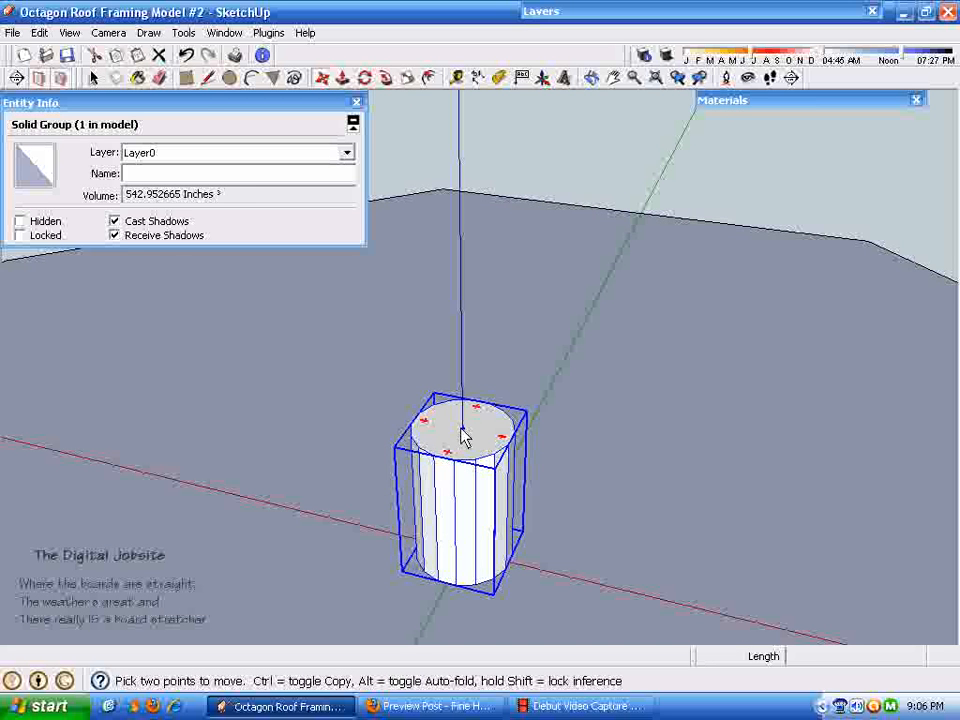
click(463, 437)
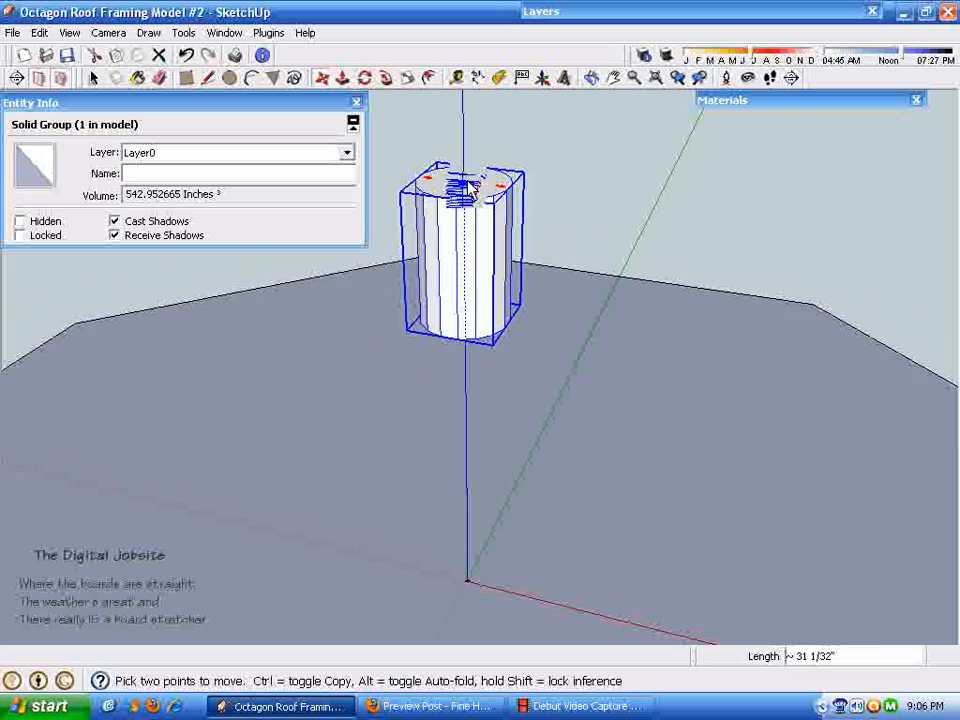
scroll(470, 184, down, 5)
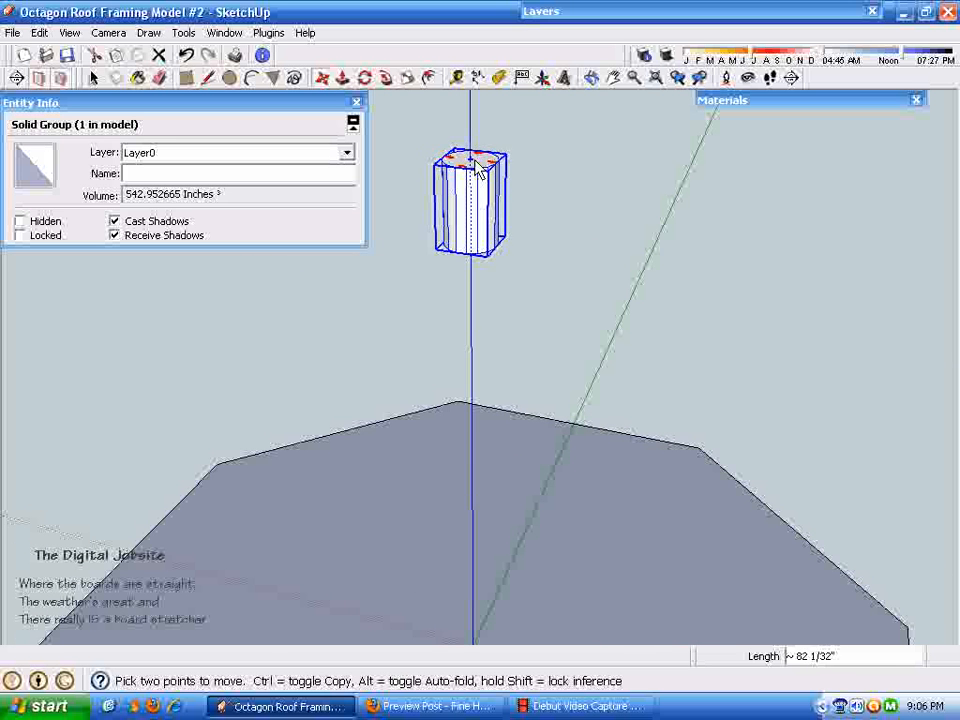
click(476, 158)
scroll(478, 165, down, 1)
key(space)
click(793, 353)
middle_drag(600, 444, 608, 480)
key(ctrl+z)
Collapse the entity information and examine how the post's base and side facets line up with the axes at the octagon's center.
shift+middle_drag(613, 640, 600, 410)
scroll(505, 604, up, 1)
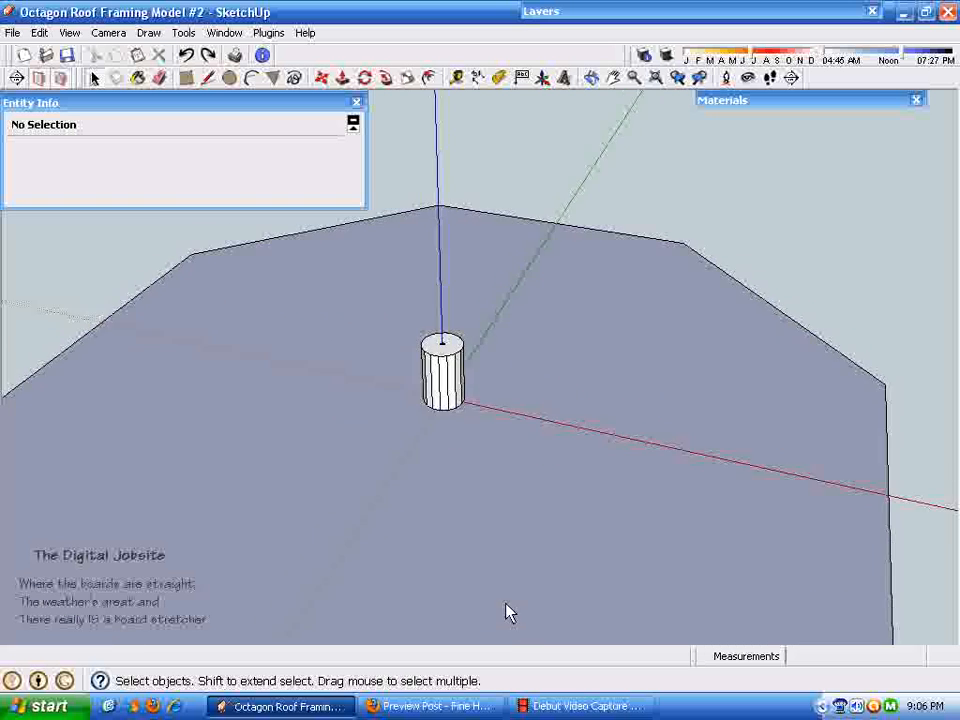
middle_drag(455, 435, 452, 487)
scroll(455, 470, up, 1)
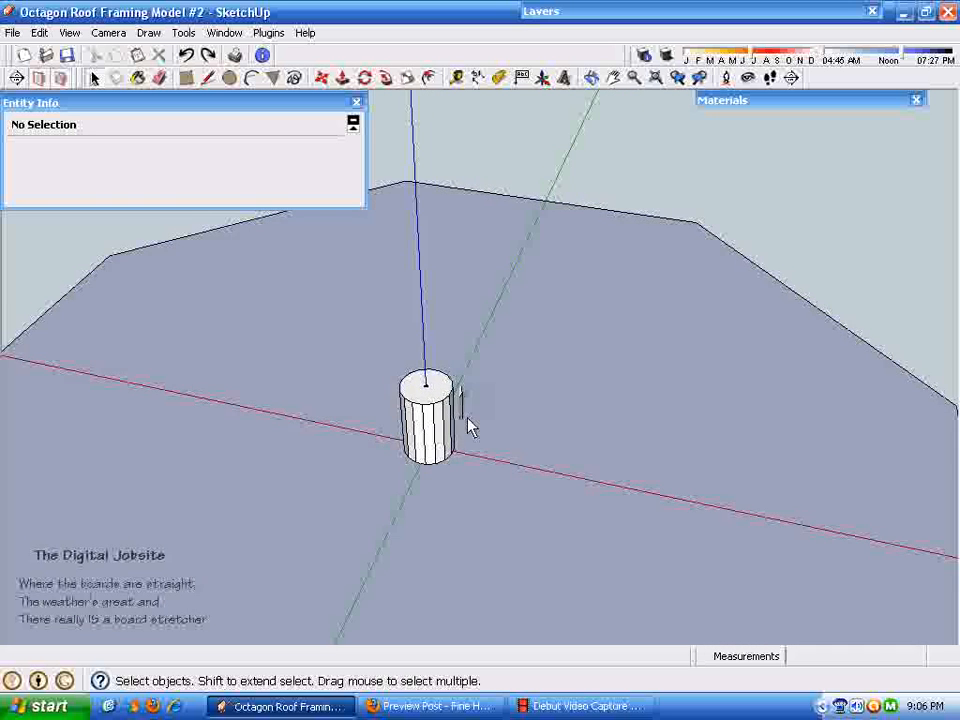
middle_drag(429, 339, 482, 499)
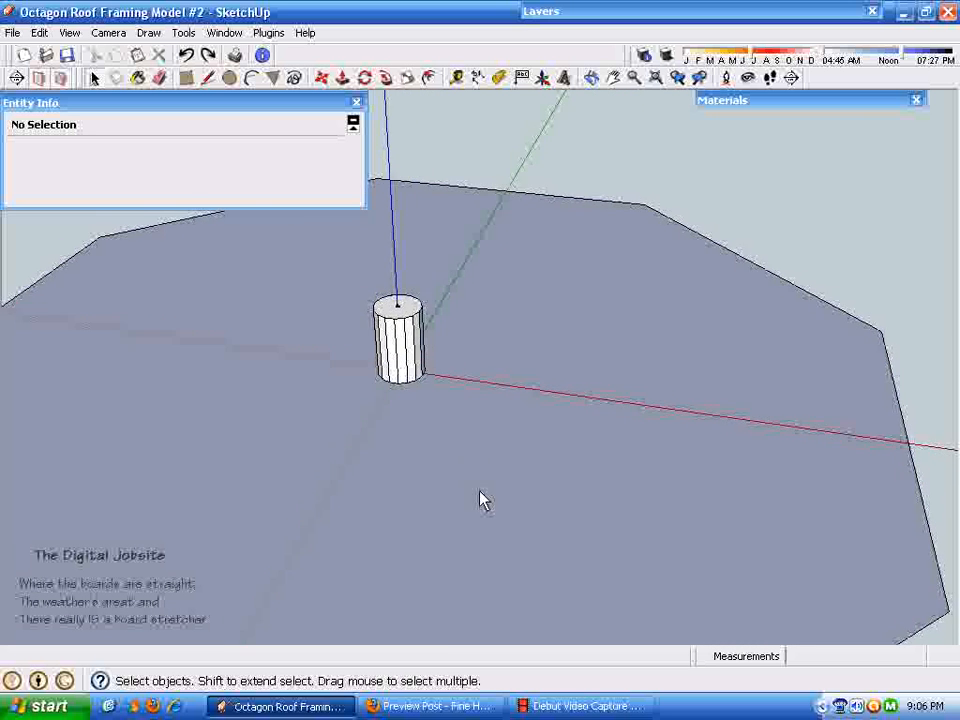
click(224, 112)
middle_drag(426, 448, 405, 453)
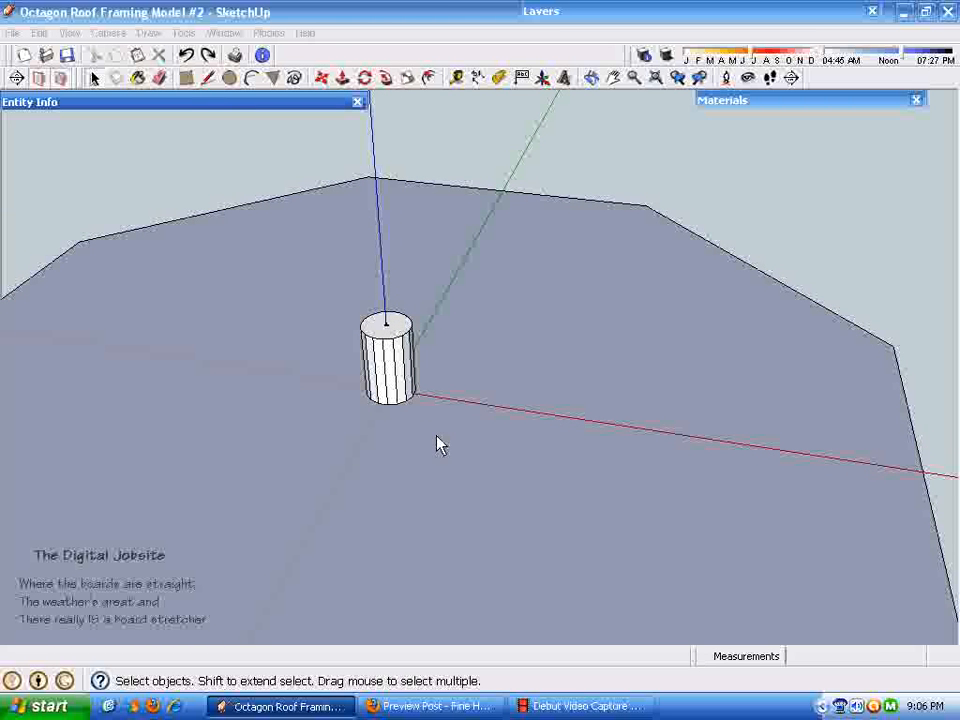
middle_drag(437, 444, 390, 357)
scroll(441, 472, up, 5)
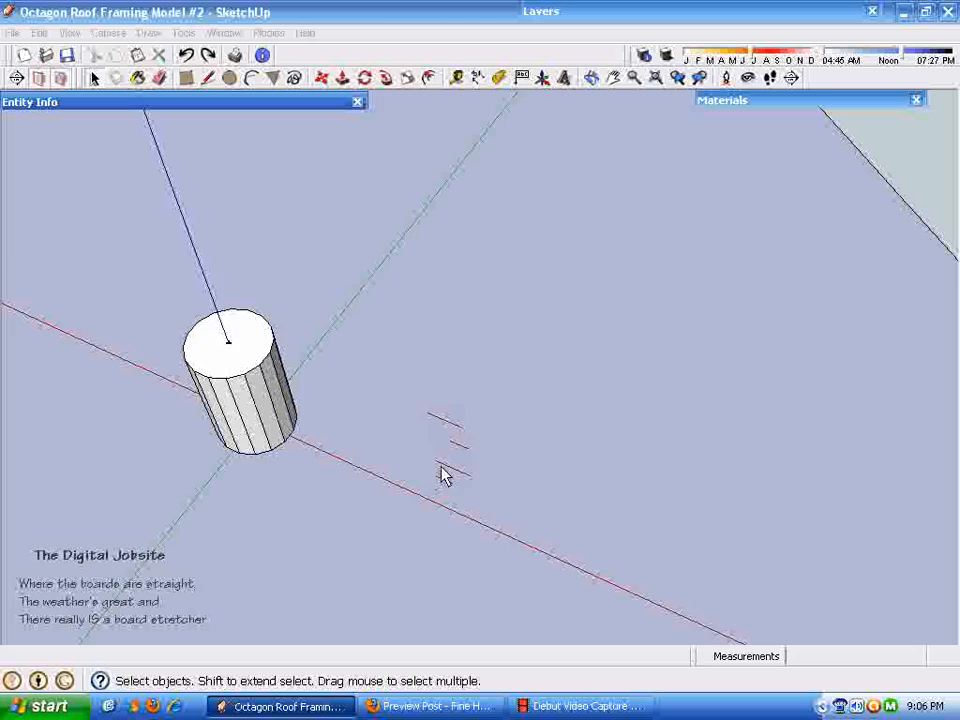
shift+middle_drag(441, 472, 153, 515)
middle_drag(183, 470, 103, 340)
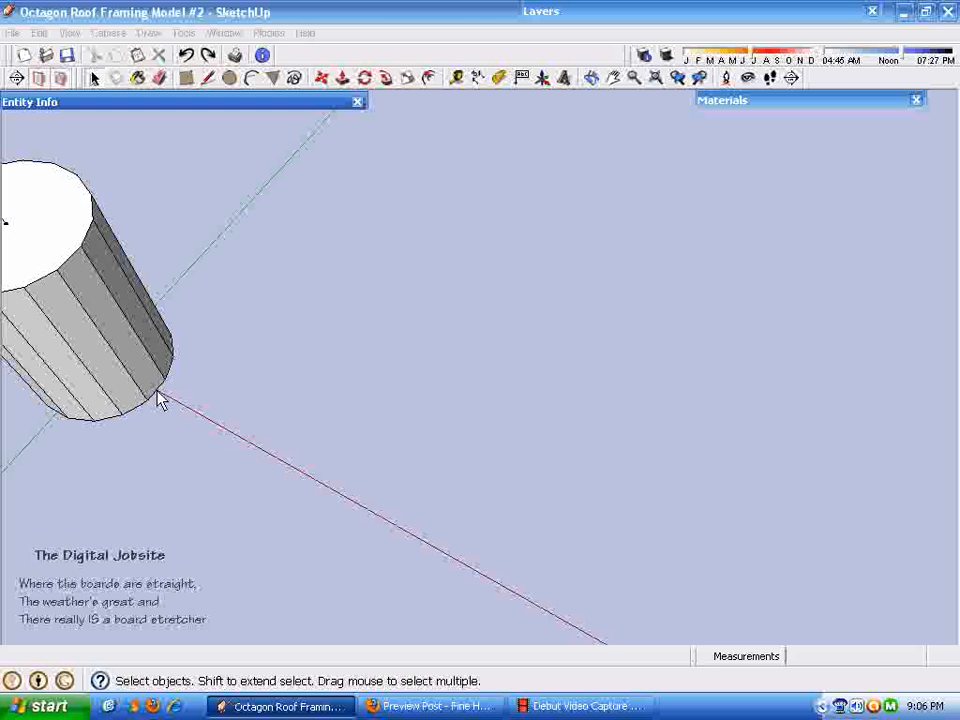
middle_drag(160, 398, 422, 525)
scroll(422, 525, down, 2)
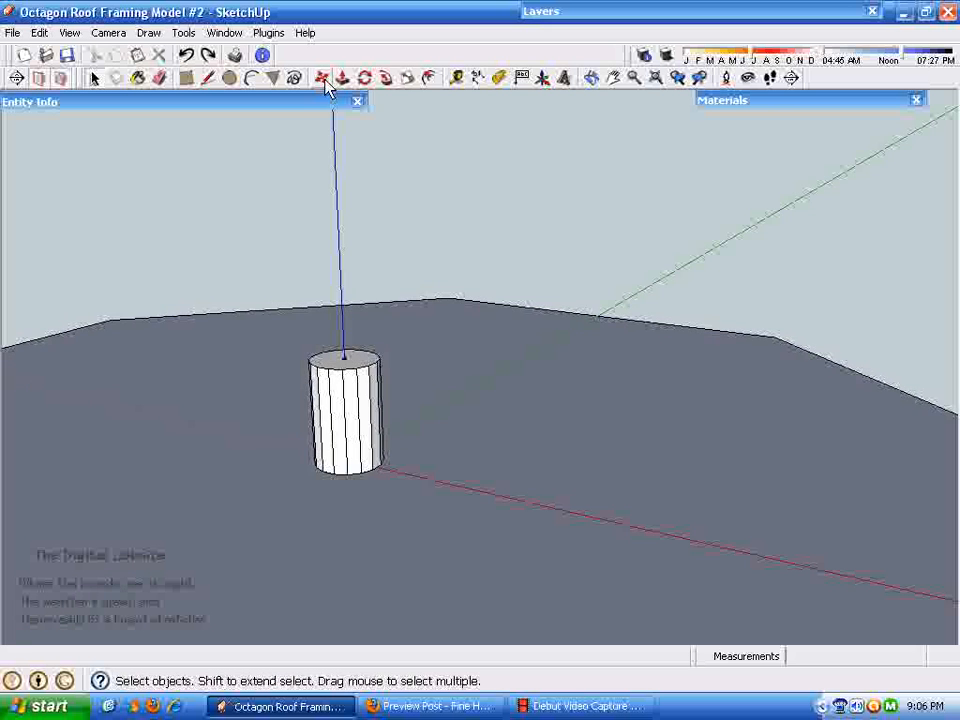
Move the post straight up the blue axis above the octagon's center, using its base center as the reference point.
click(322, 78)
click(346, 455)
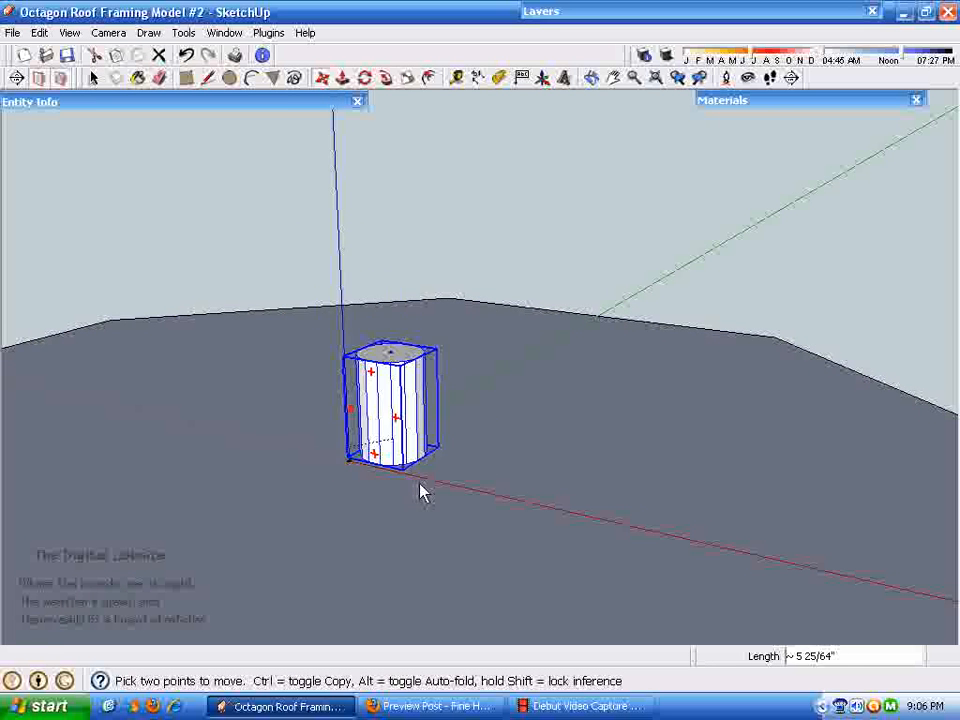
click(350, 280)
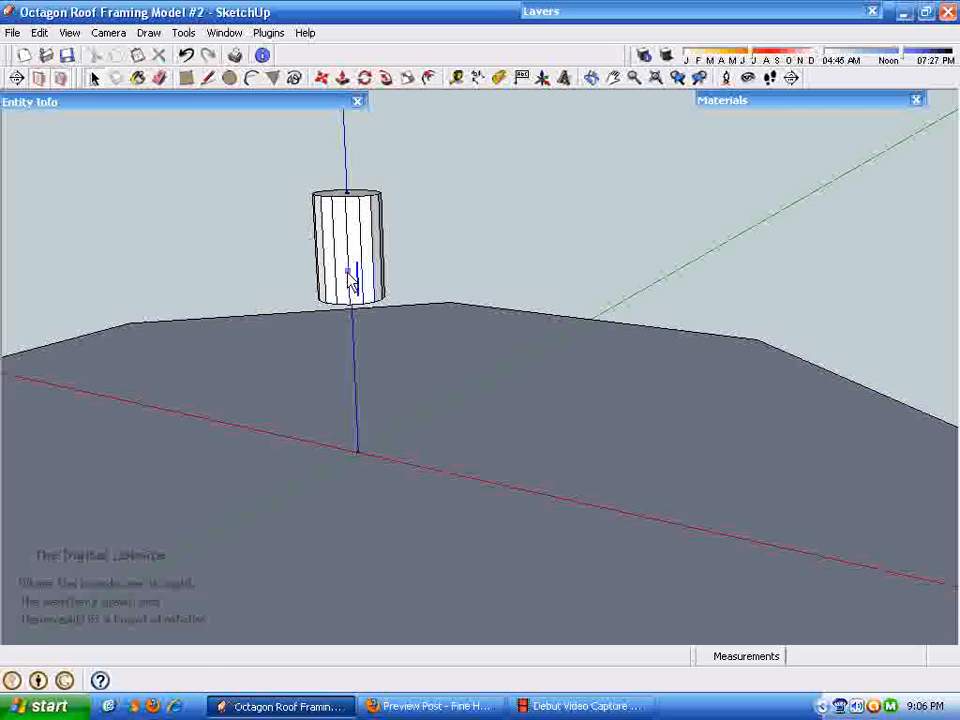
scroll(448, 540, down, 3)
middle_drag(450, 538, 521, 461)
scroll(503, 356, down, 2)
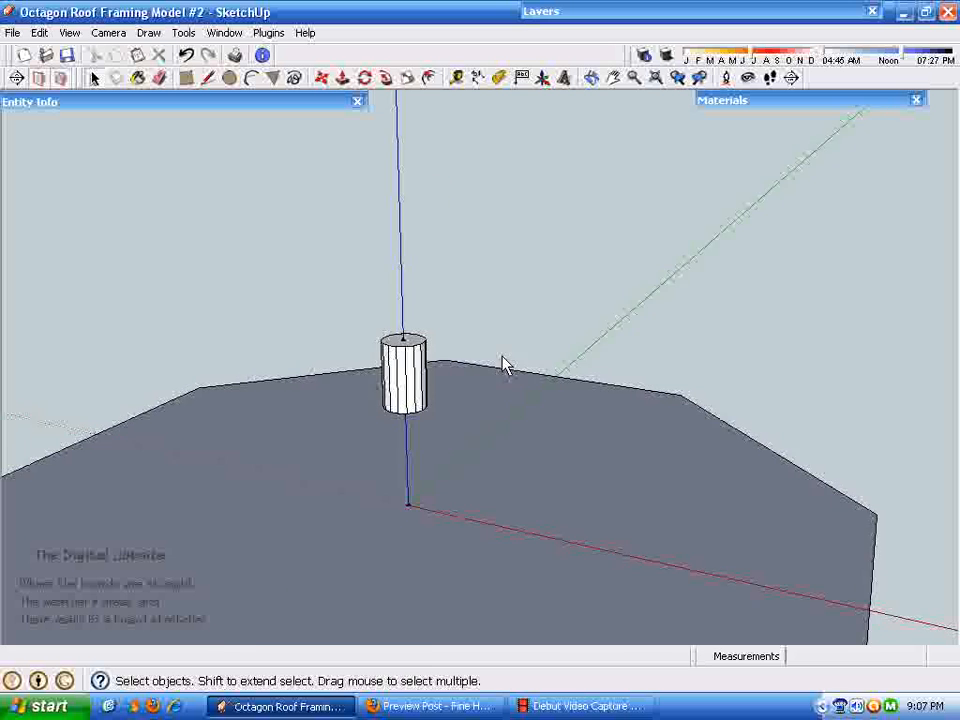
scroll(292, 162, down, 2)
scroll(371, 156, up, 1)
scroll(300, 180, down, 2)
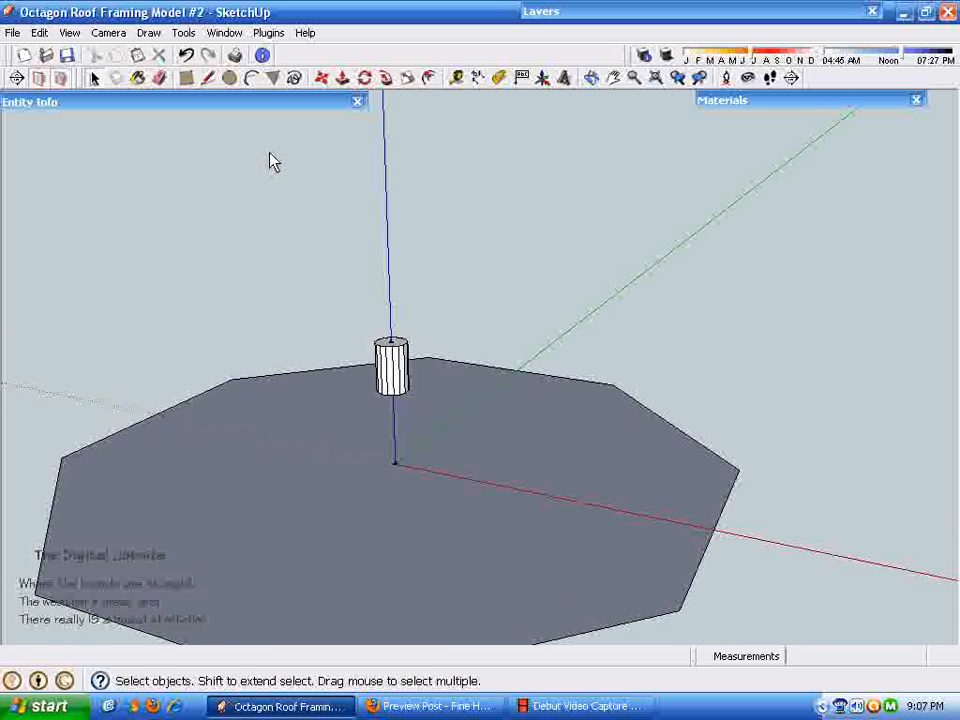
Draw a vertical rectangular face about 129 inches wide, running from the octagon's center along the red axis and up the blue axis.
scroll(418, 411, down, 1)
mouse_move(418, 416)
middle_down()
mouse_move(463, 506)
mouse_move(428, 434)
middle_up()
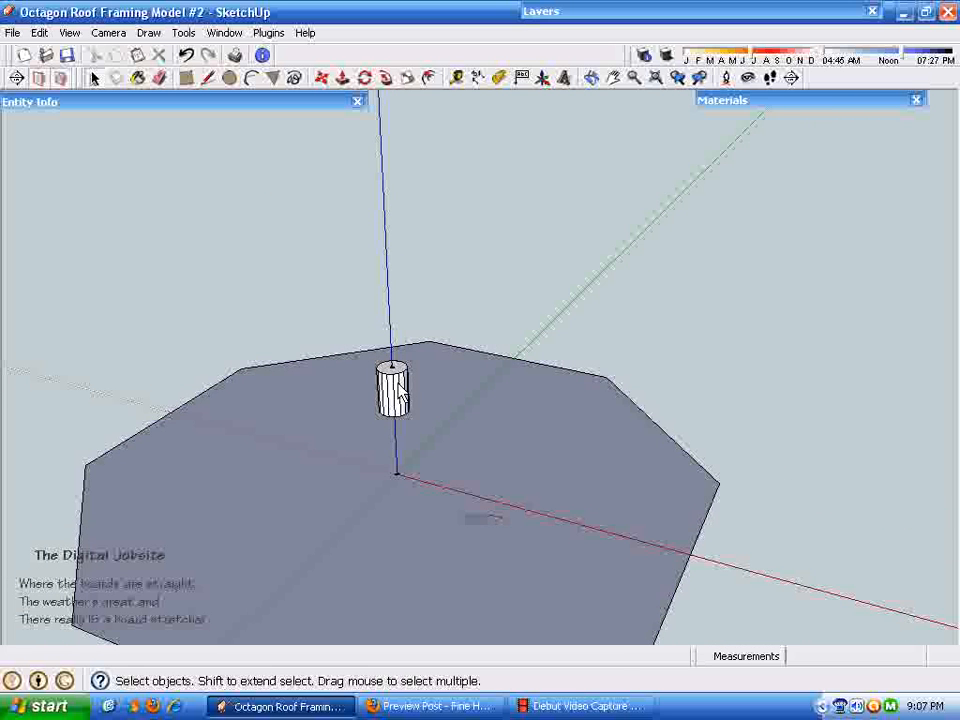
scroll(399, 386, down, 5)
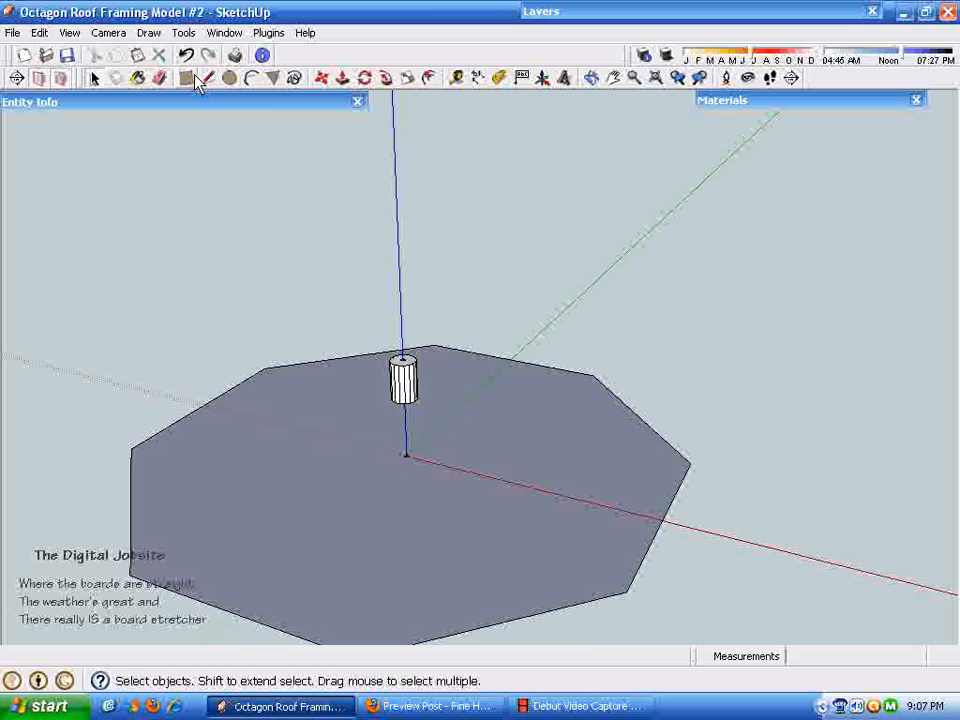
click(863, 568)
scroll(850, 190, down, 1)
middle_drag(890, 210, 830, 307)
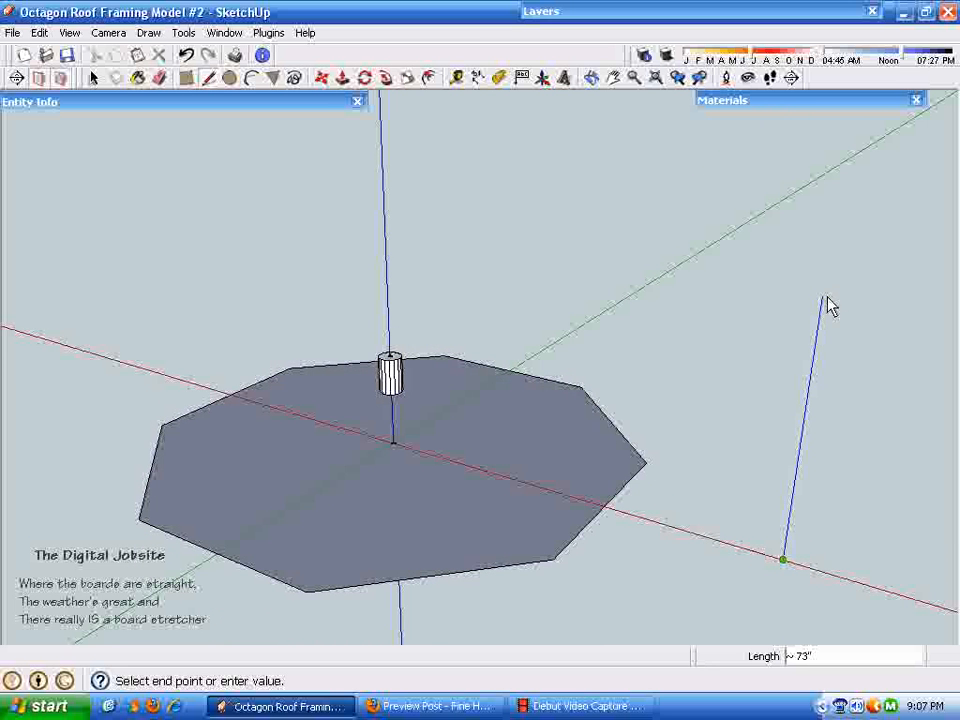
click(831, 241)
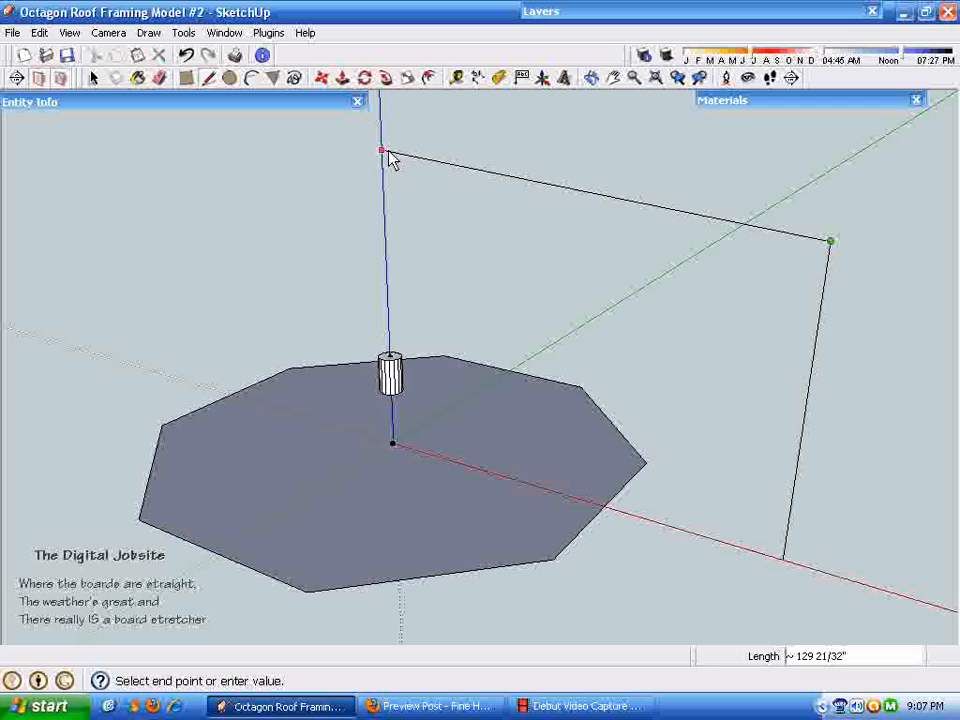
mouse_move(387, 165)
middle_down()
mouse_move(389, 145)
mouse_move(398, 178)
middle_up()
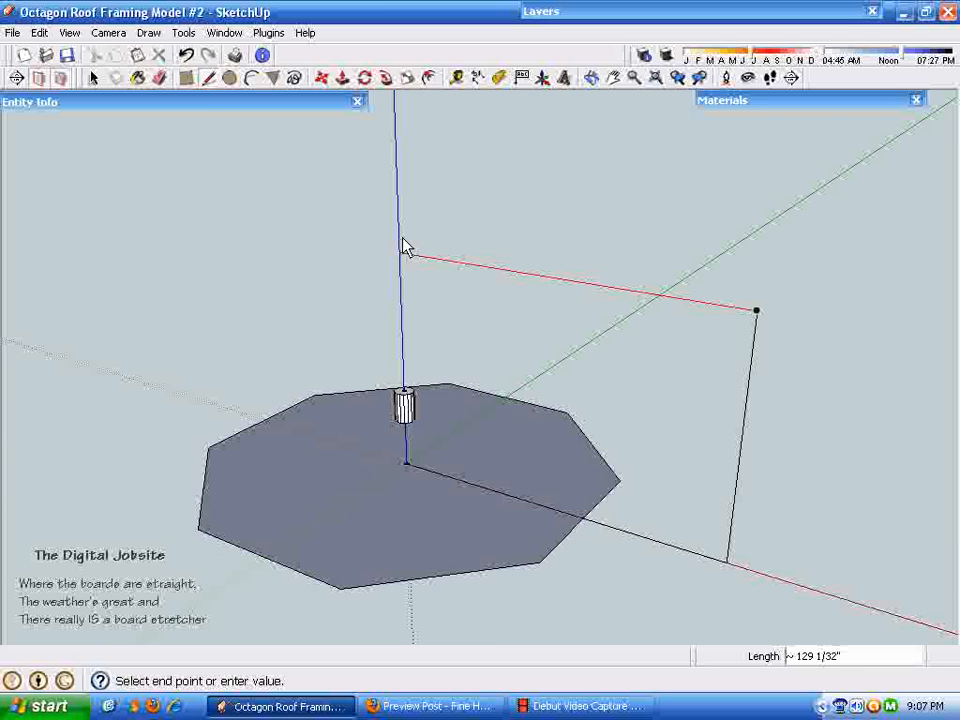
click(407, 465)
key(space)
Move the vertical face's bottom edge straight down so the face extends below the octagon's plane.
scroll(615, 574, up, 5)
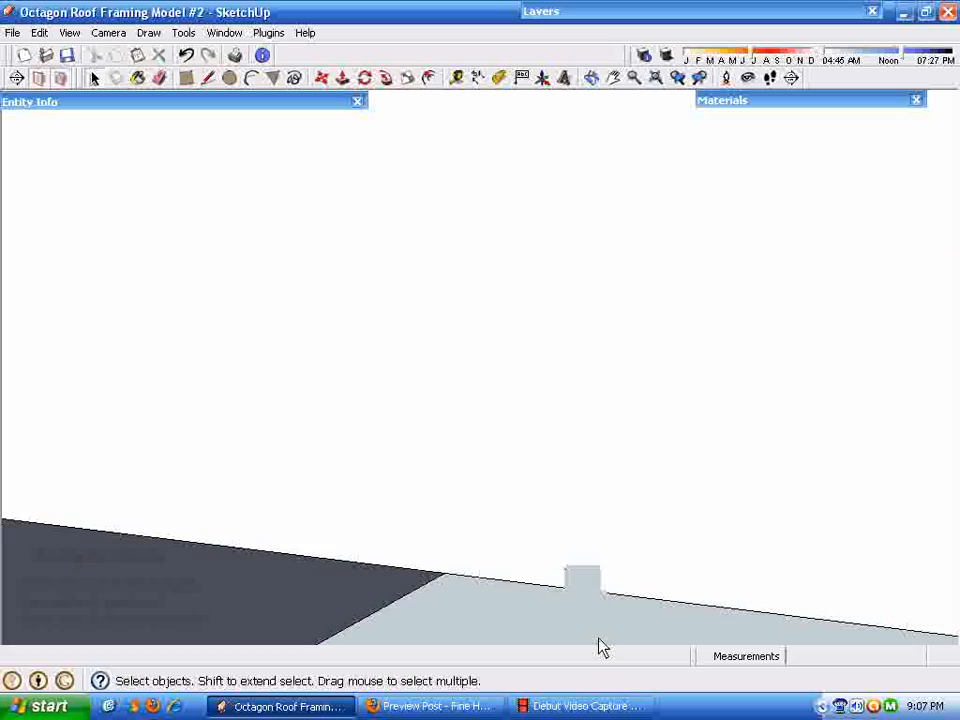
scroll(590, 650, down, 6)
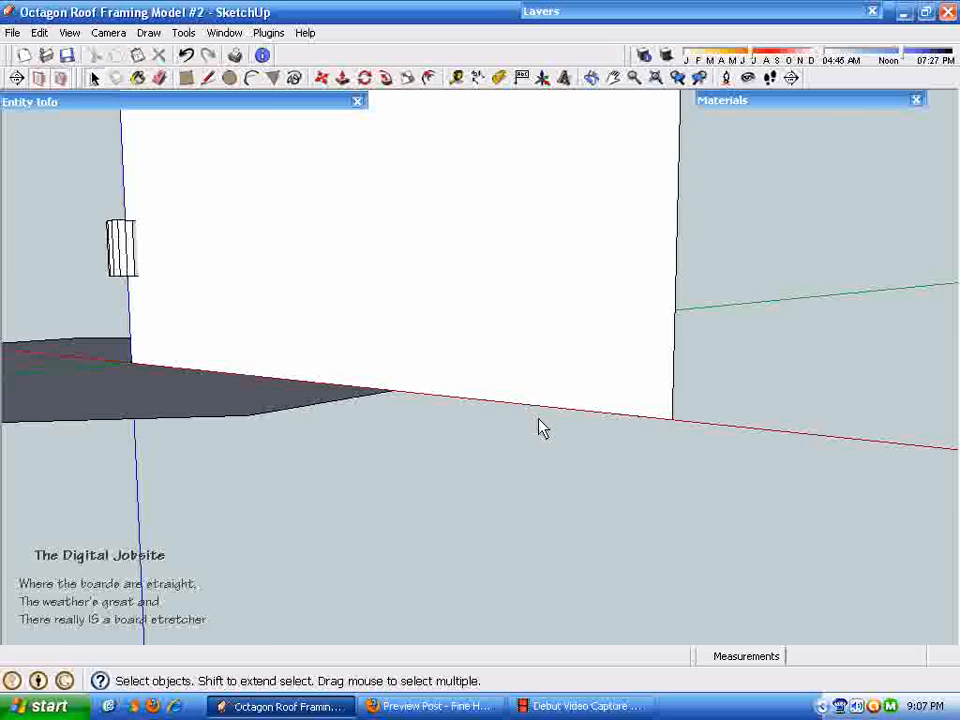
click(590, 410)
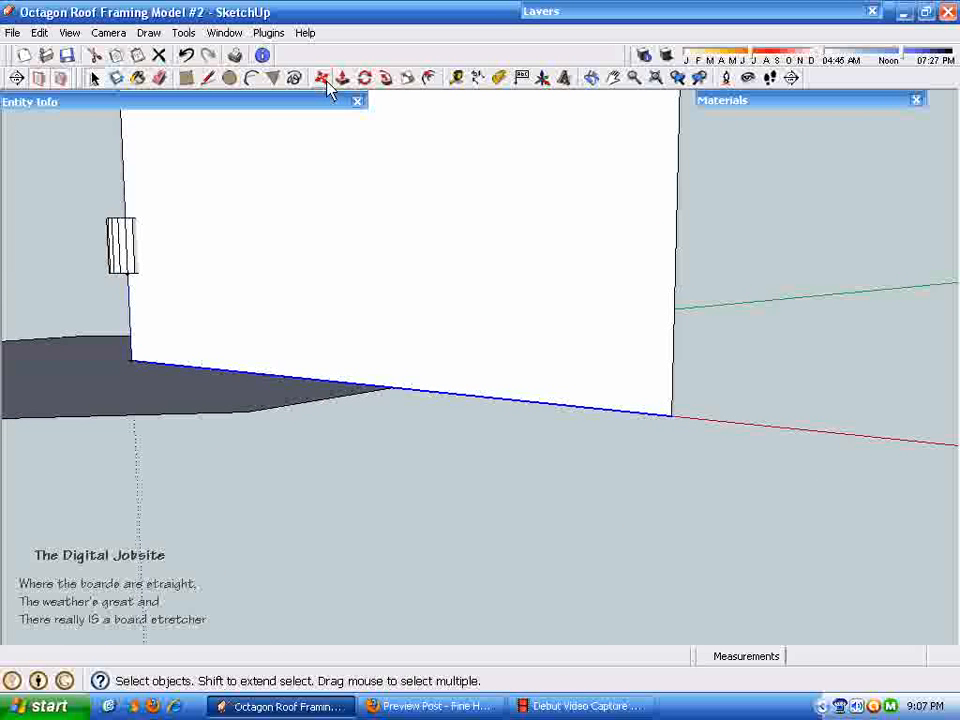
click(322, 80)
click(673, 425)
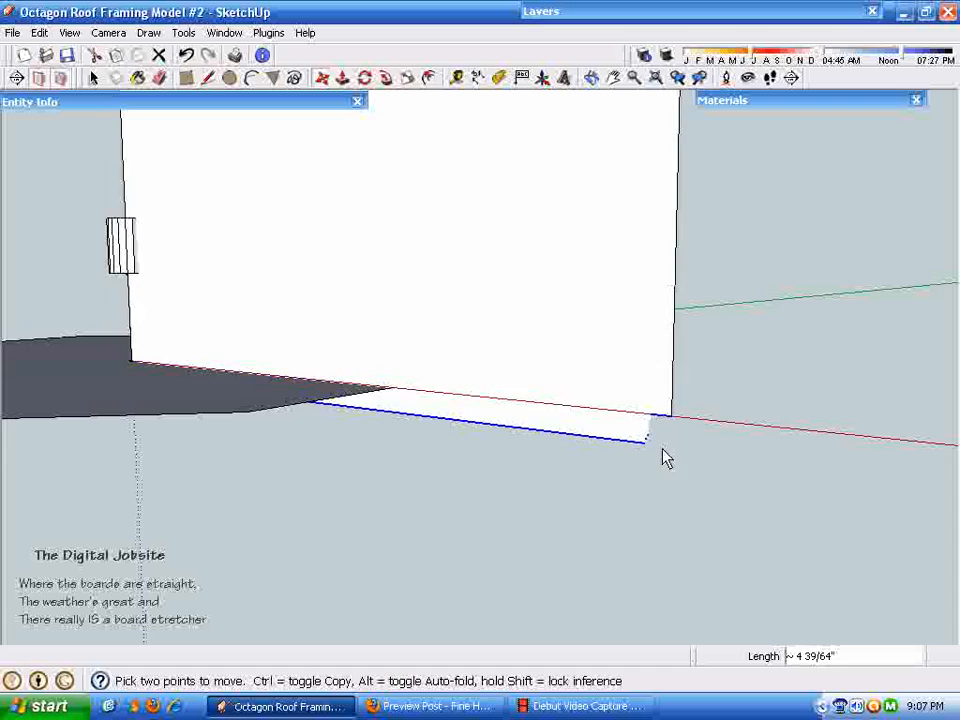
key(space)
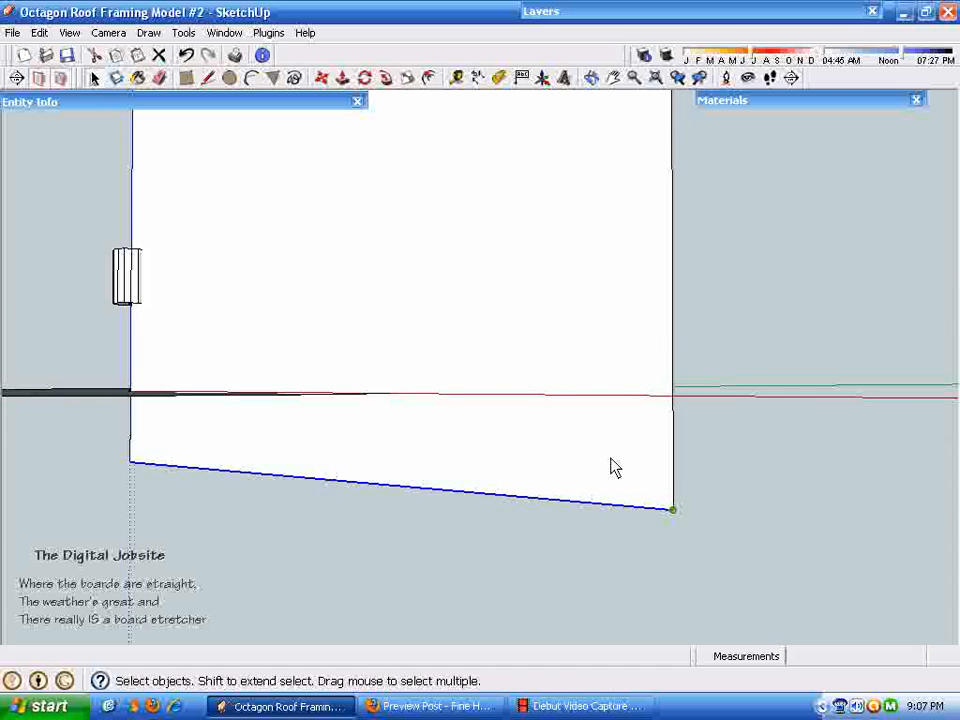
Group the vertical face together with its bounding edges.
click(548, 295)
middle_drag(548, 295, 534, 383)
scroll(534, 548, down, 4)
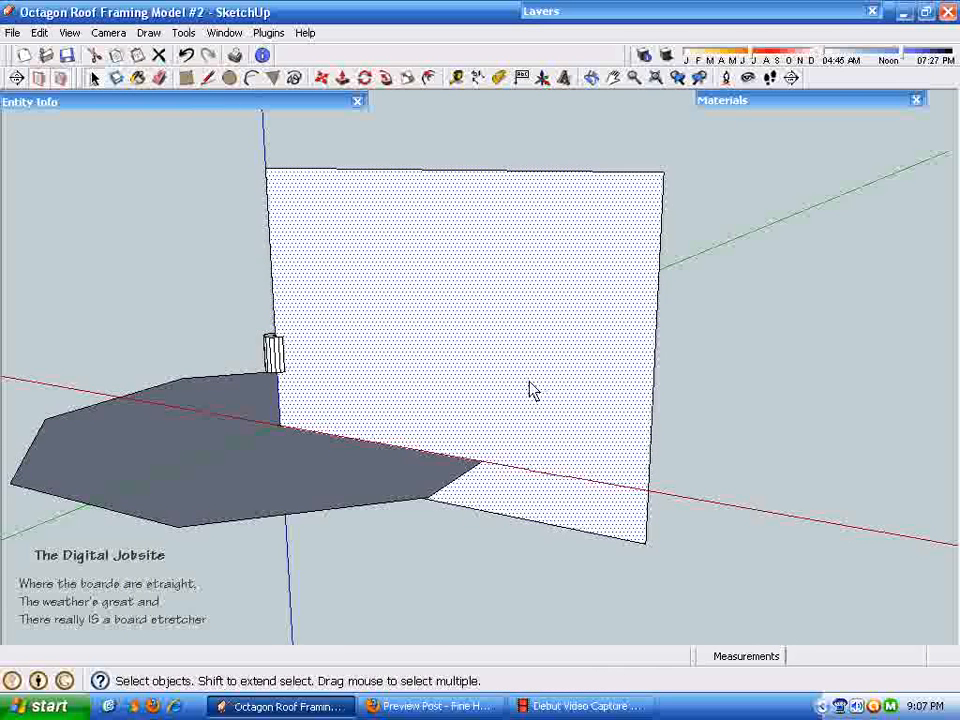
double_click(534, 383)
right_click(535, 387)
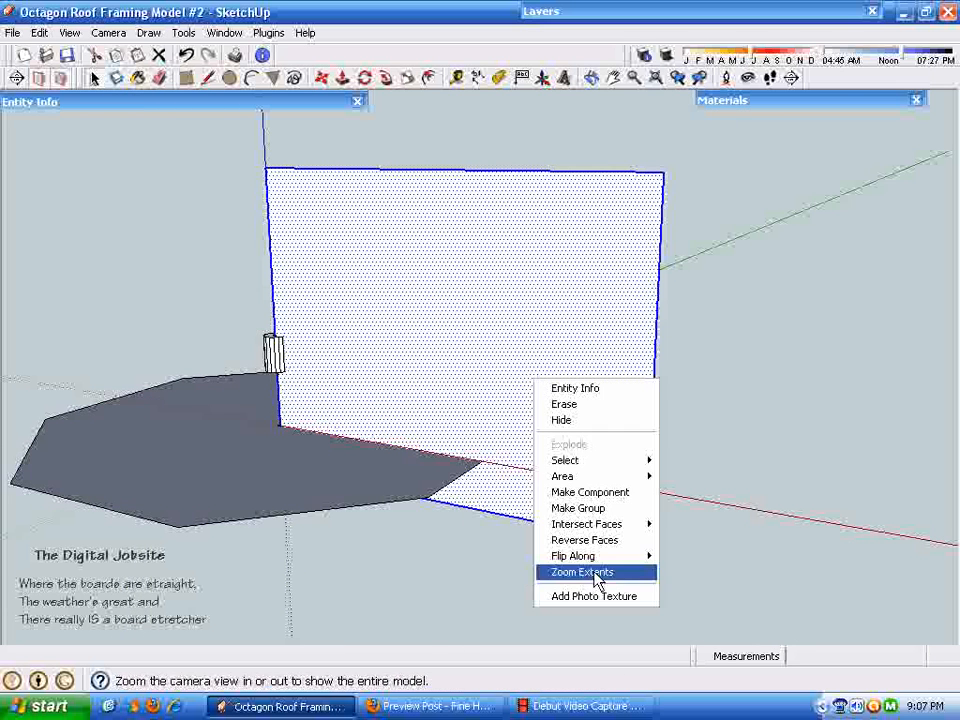
click(579, 508)
Open the octagon group for editing and offset its perimeter 3.5 inches inward.
middle_drag(594, 448, 455, 450)
middle_drag(551, 339, 510, 549)
double_click(341, 566)
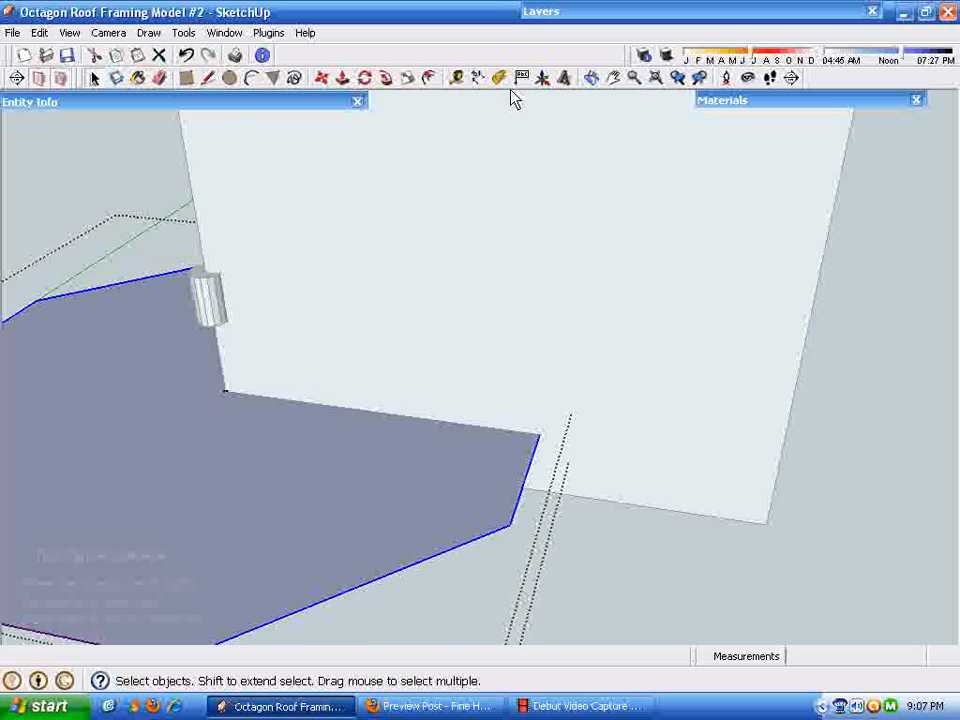
click(511, 527)
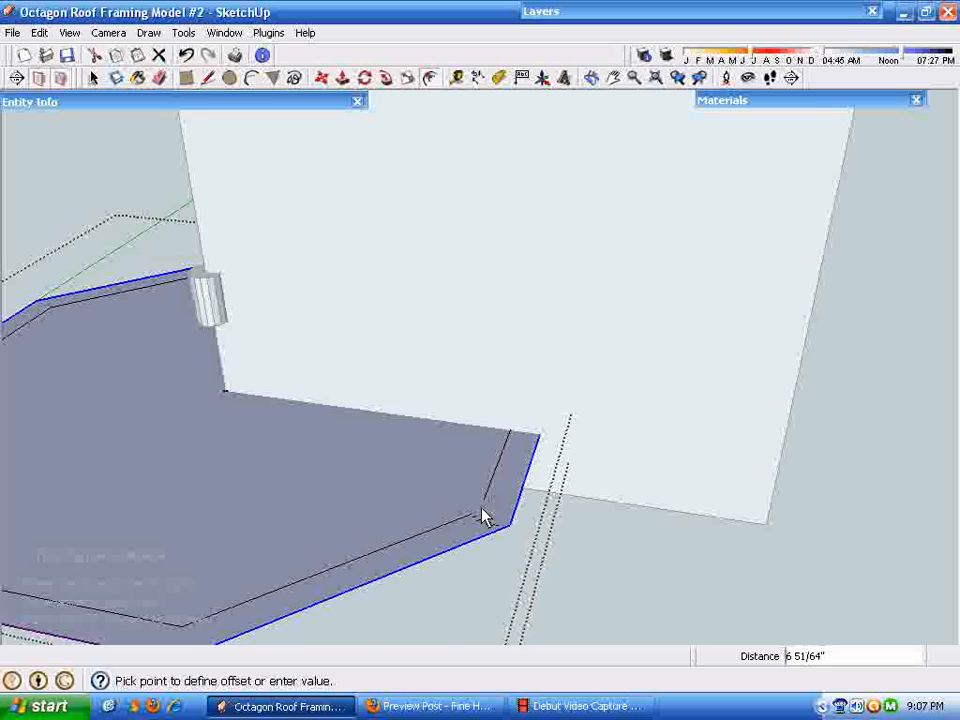
click(478, 513)
text(3.5)
key(Return)
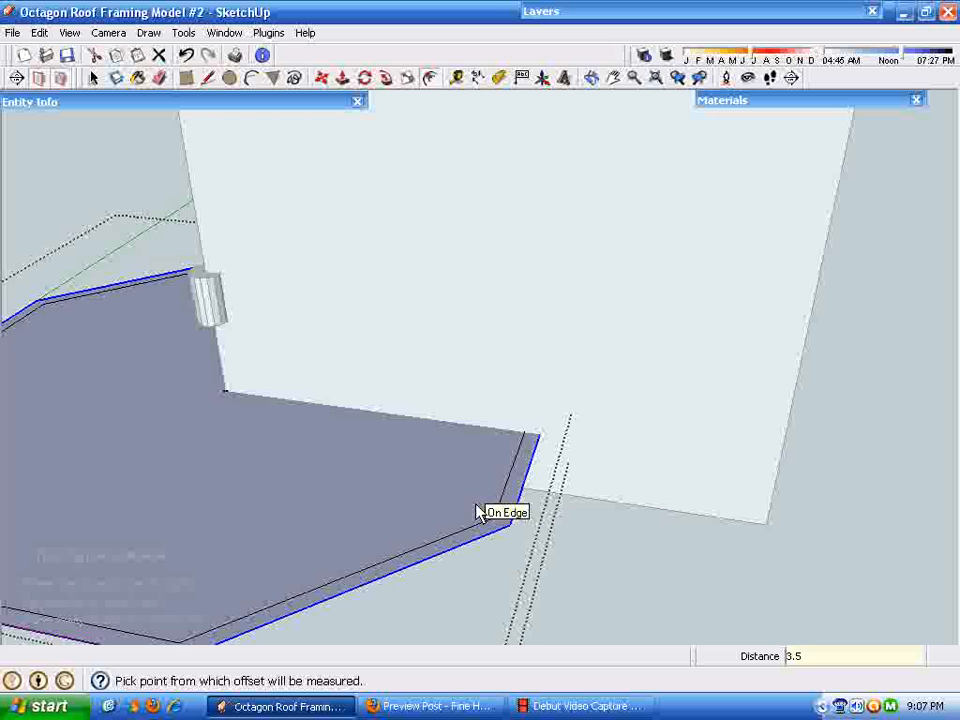
Delete the octagon's inner face, leaving only the perimeter ring.
key(space)
click(398, 492)
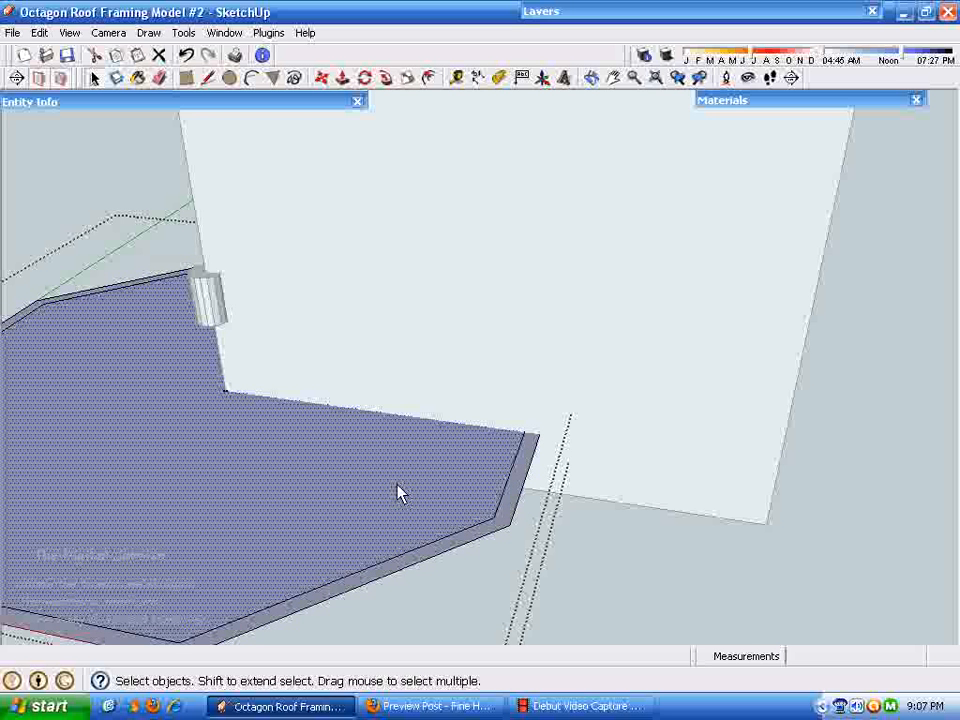
key(Delete)
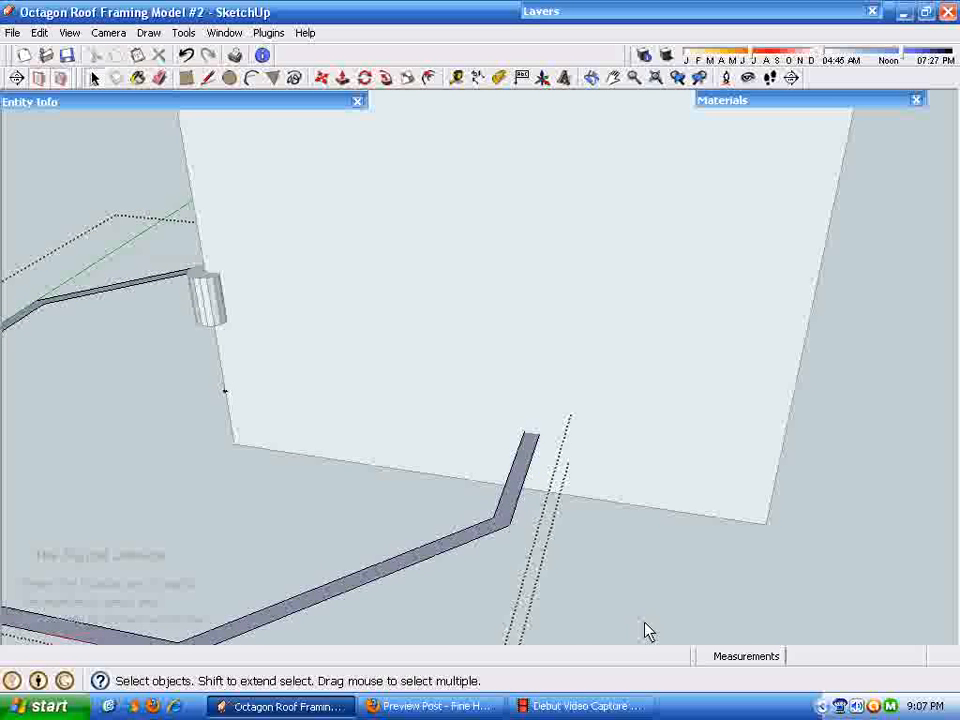
Extrude the octagonal ring 1.5 inches downward to form the wall plate, and finish editing the group.
click(342, 78)
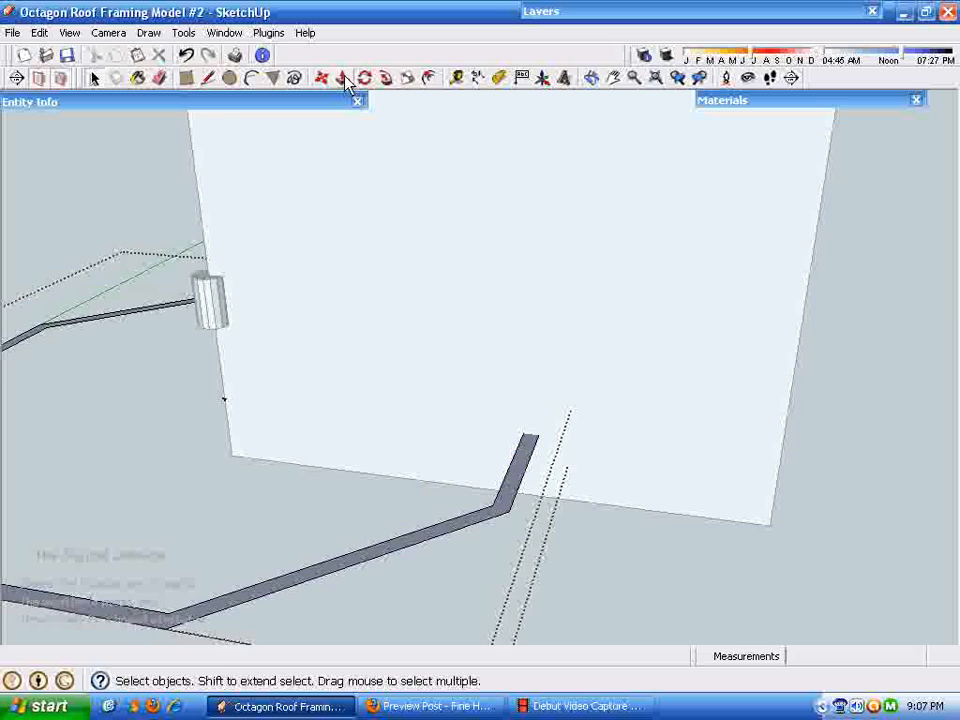
middle_drag(491, 594, 491, 506)
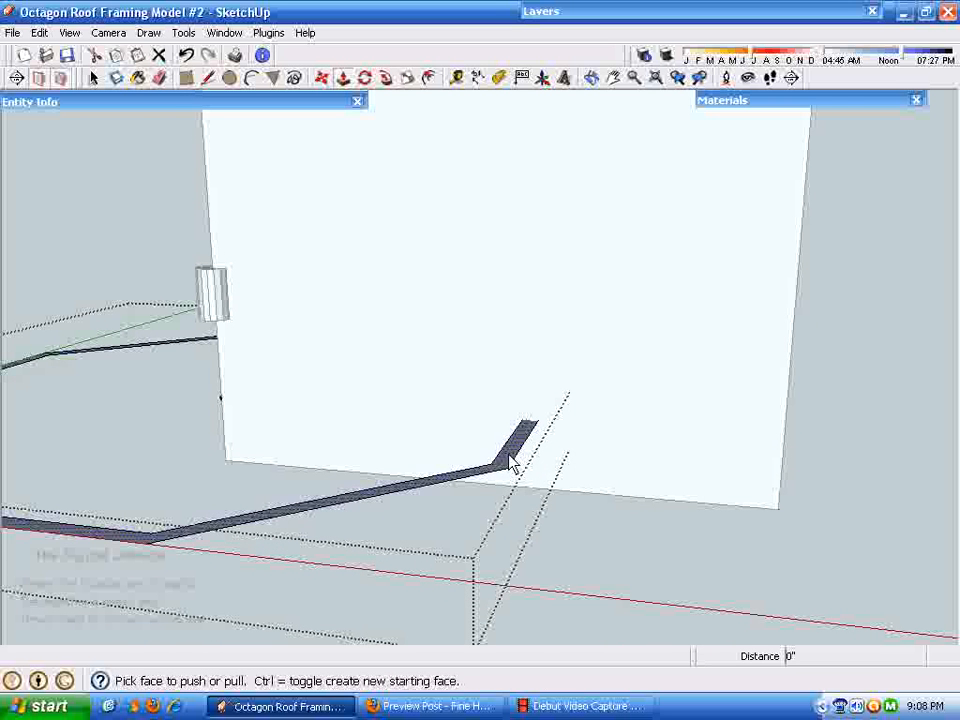
mouse_move(512, 462)
mouse_down()
mouse_move(512, 478)
mouse_move(503, 474)
mouse_up()
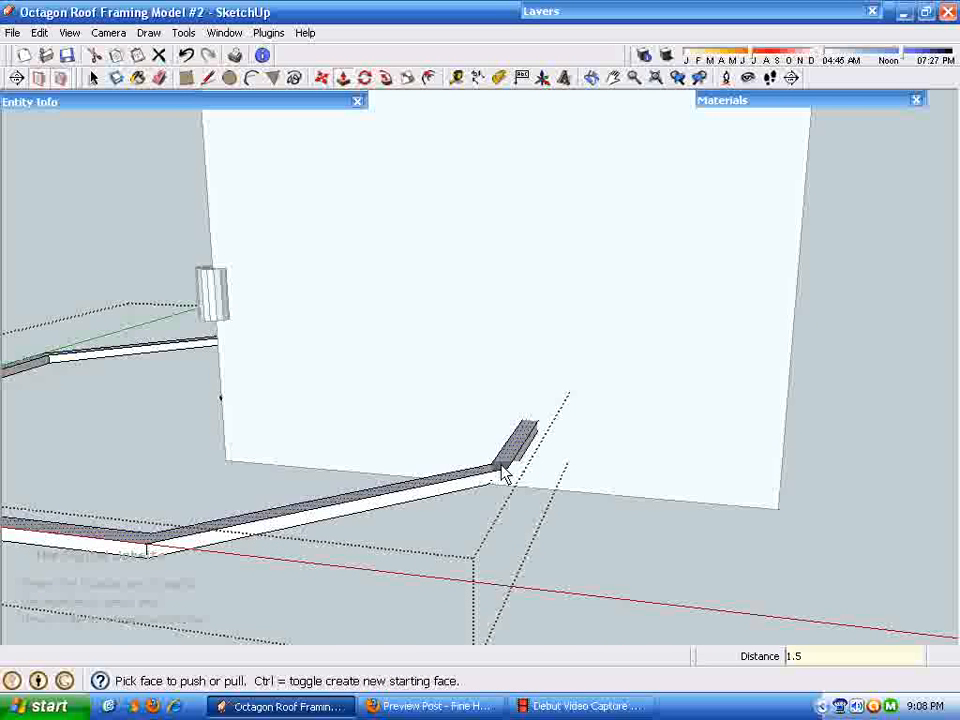
key(Return)
key(space)
scroll(643, 606, up, 6)
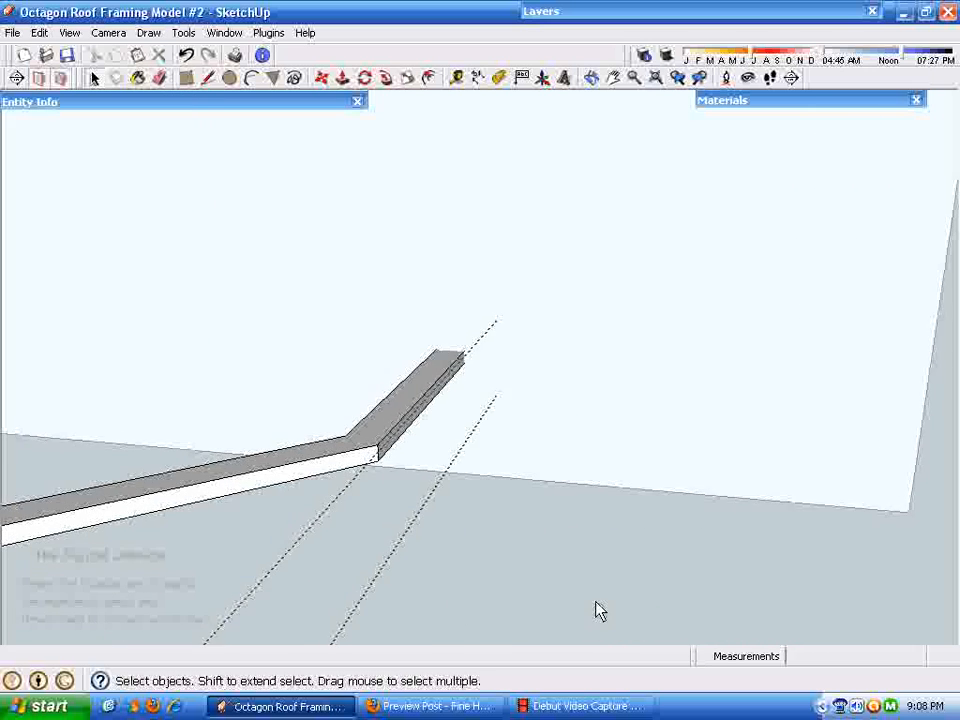
middle_drag(600, 611, 549, 577)
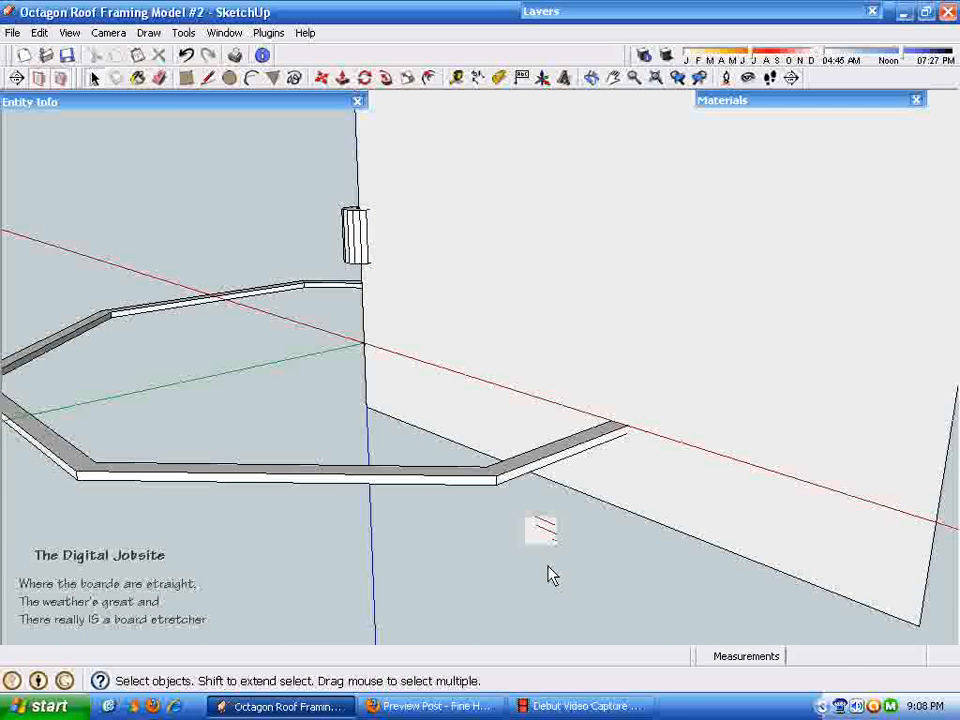
Start measuring an angle with the Protractor on the vertical face near where the wall plate meets it.
mouse_move(718, 378)
middle_down()
mouse_move(611, 401)
mouse_move(527, 527)
mouse_move(670, 468)
mouse_move(621, 497)
mouse_move(632, 557)
mouse_move(658, 529)
mouse_move(667, 513)
mouse_move(591, 570)
mouse_move(699, 591)
mouse_move(716, 557)
middle_up()
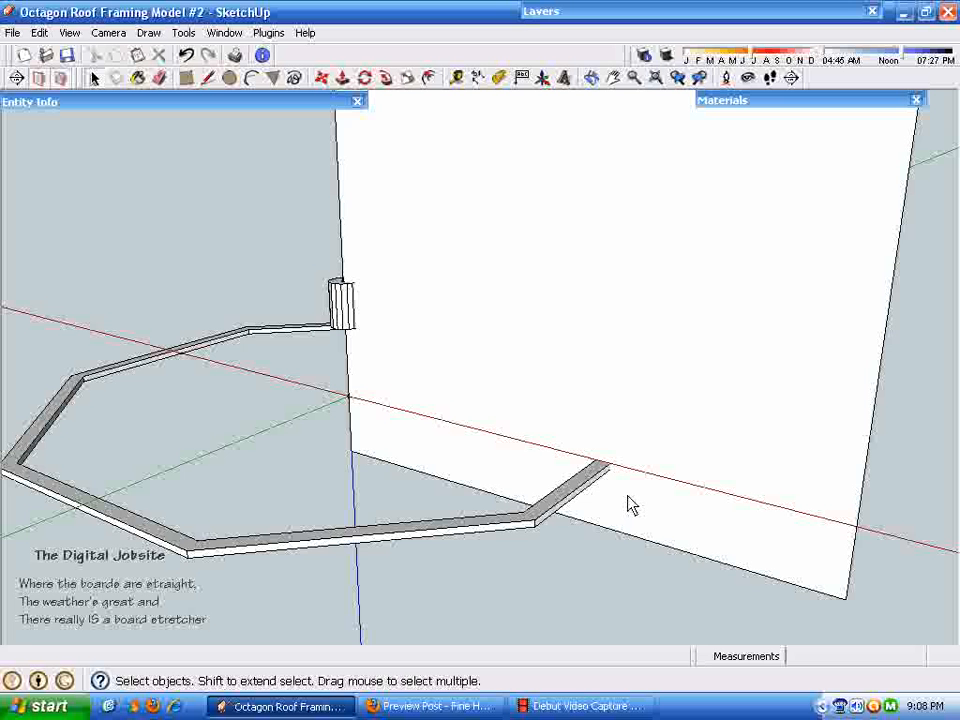
mouse_move(611, 508)
middle_down()
mouse_move(621, 467)
mouse_move(634, 583)
mouse_move(640, 553)
mouse_move(630, 526)
middle_up()
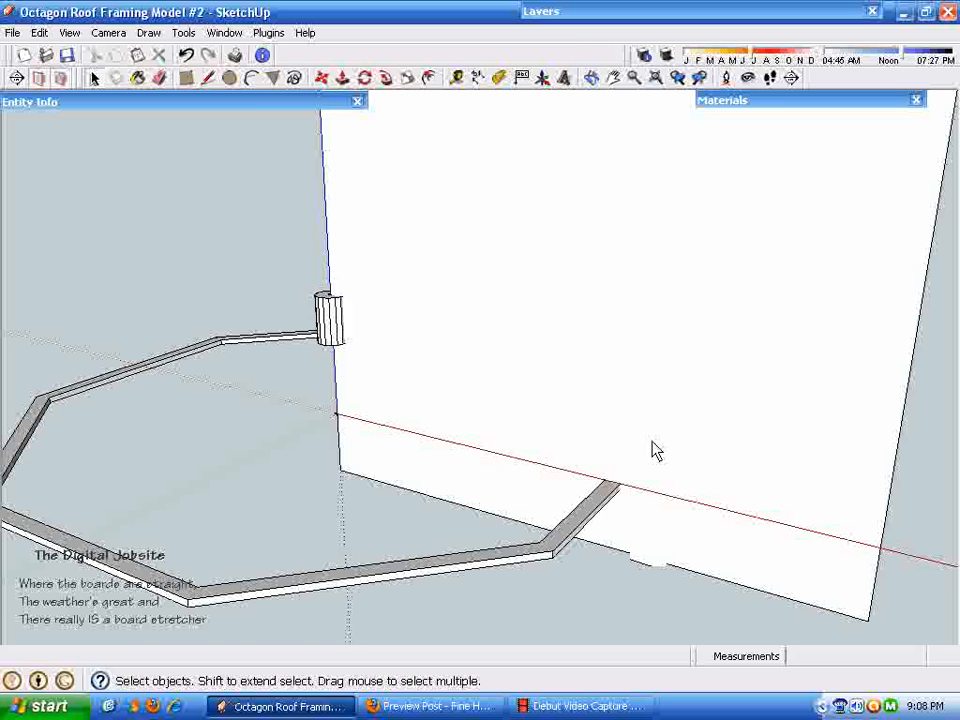
mouse_move(675, 416)
middle_down()
mouse_move(606, 384)
mouse_move(549, 480)
mouse_move(630, 500)
mouse_move(658, 542)
mouse_move(688, 538)
middle_up()
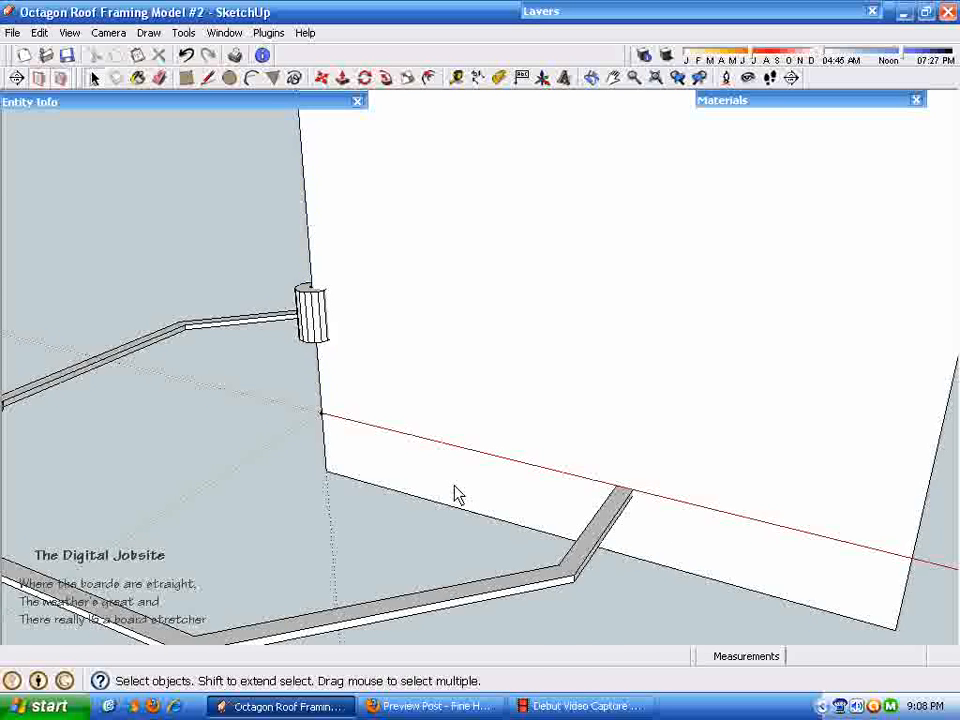
mouse_move(456, 495)
middle_down()
mouse_move(476, 484)
mouse_move(476, 262)
mouse_move(639, 437)
mouse_move(489, 197)
mouse_move(467, 208)
mouse_move(638, 448)
mouse_move(750, 579)
mouse_move(628, 546)
mouse_move(636, 594)
mouse_move(680, 441)
mouse_move(439, 429)
mouse_move(469, 287)
mouse_move(649, 561)
mouse_move(480, 279)
mouse_move(467, 302)
mouse_move(424, 246)
mouse_move(785, 360)
mouse_move(542, 336)
mouse_move(497, 167)
mouse_move(447, 118)
middle_up()
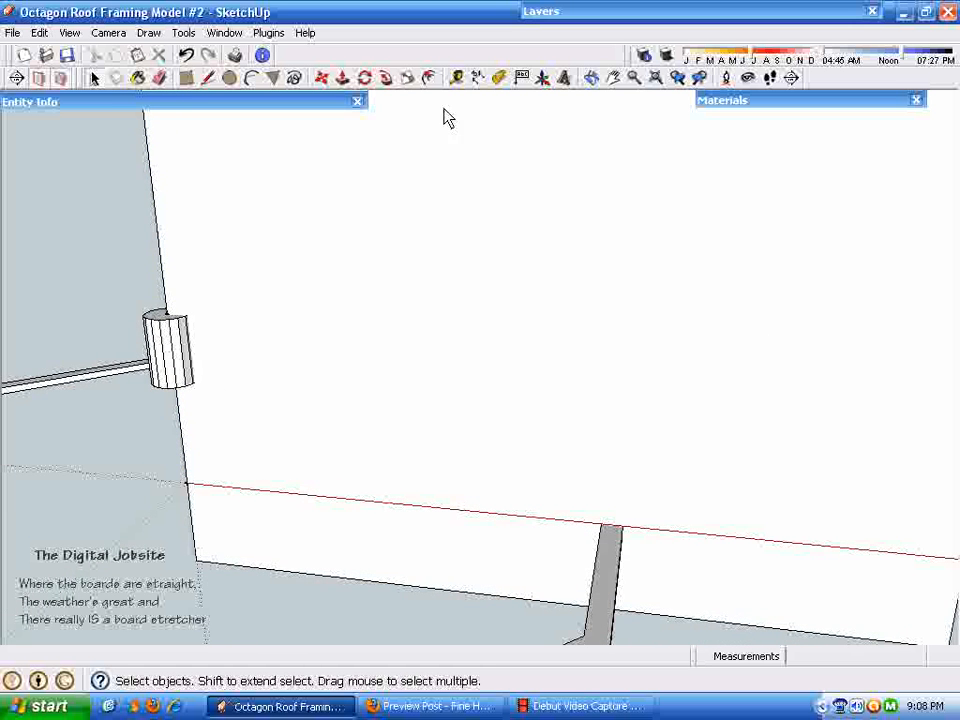
click(499, 78)
scroll(729, 465, up, 10)
scroll(655, 512, down, 8)
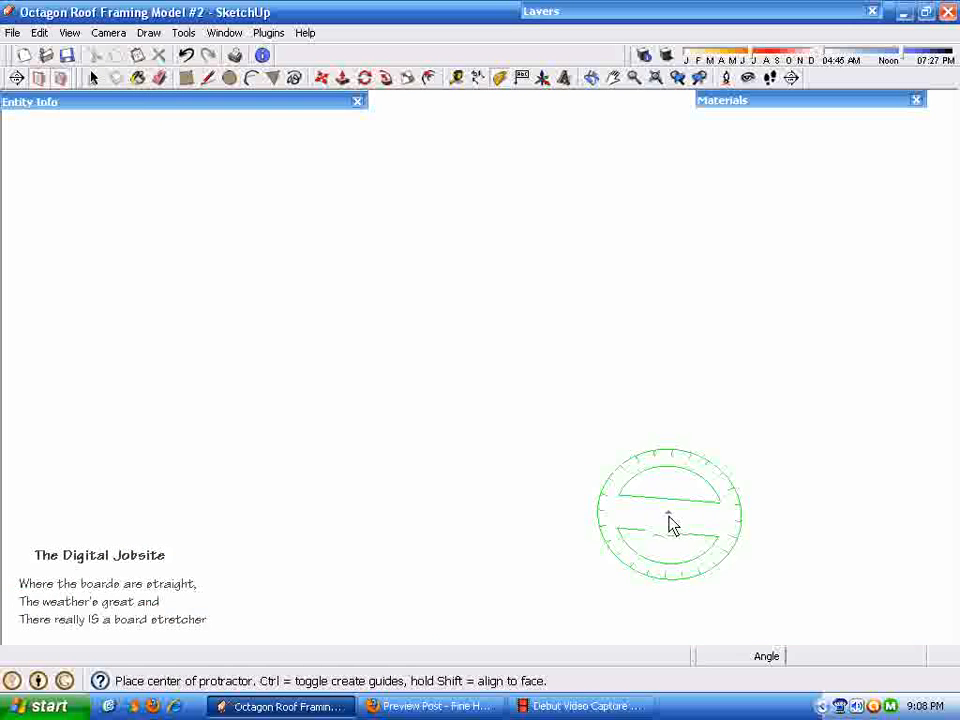
Create a 9:12 sloped guide rising toward the hub from the inner corner of the plate's end, using the Protractor.
scroll(411, 553, up, 4)
shift+middle_drag(525, 518, 602, 546)
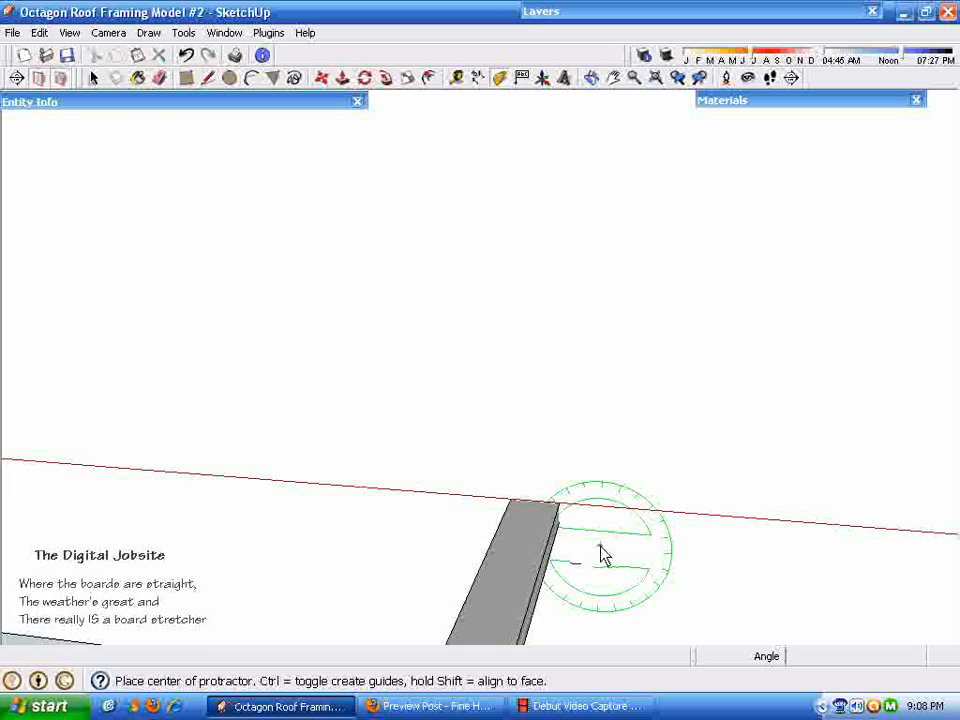
shift+middle_drag(511, 547, 507, 498)
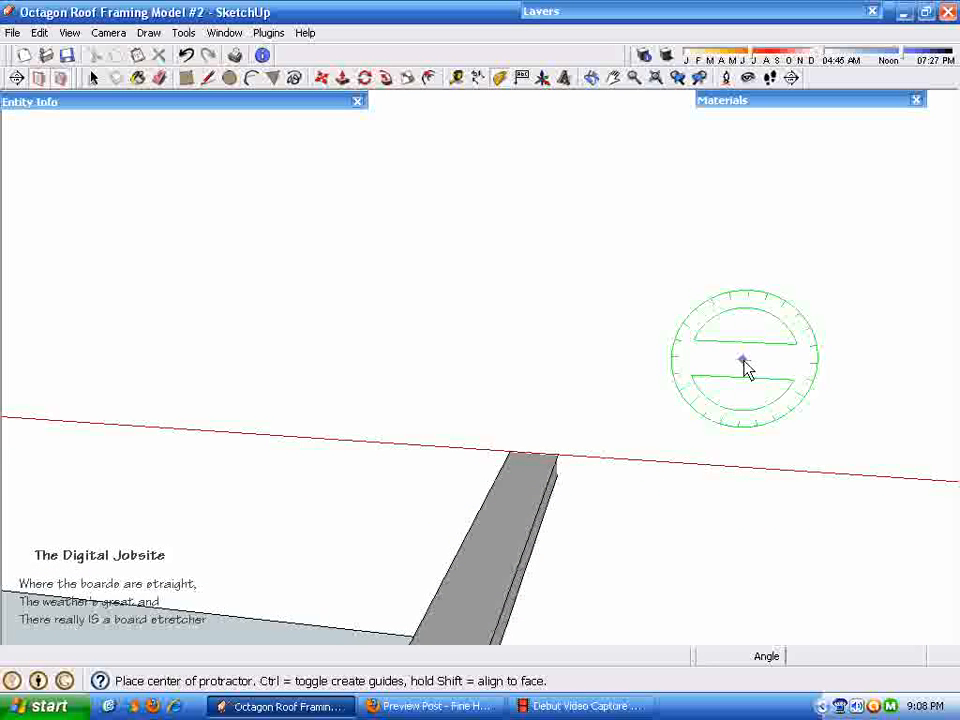
scroll(744, 363, down, 2)
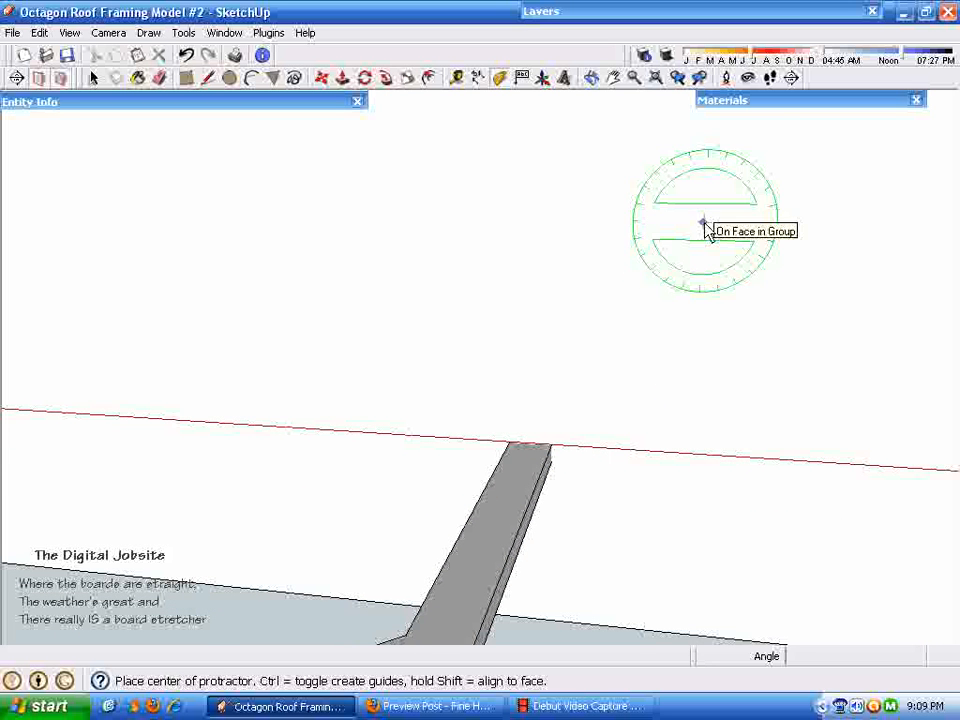
click(512, 444)
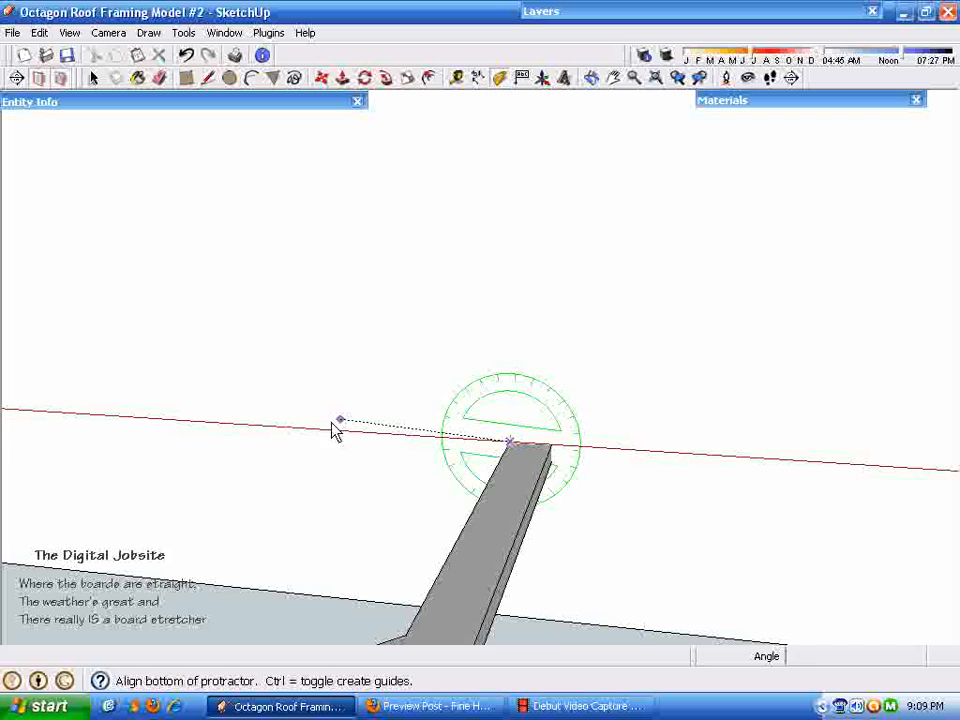
click(309, 429)
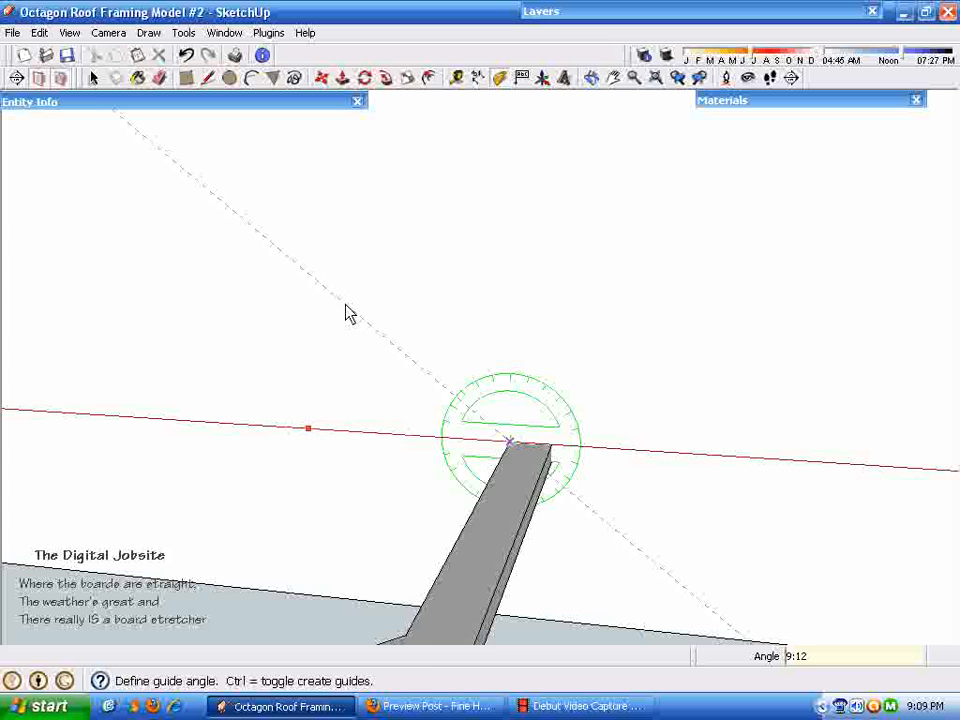
click(354, 314)
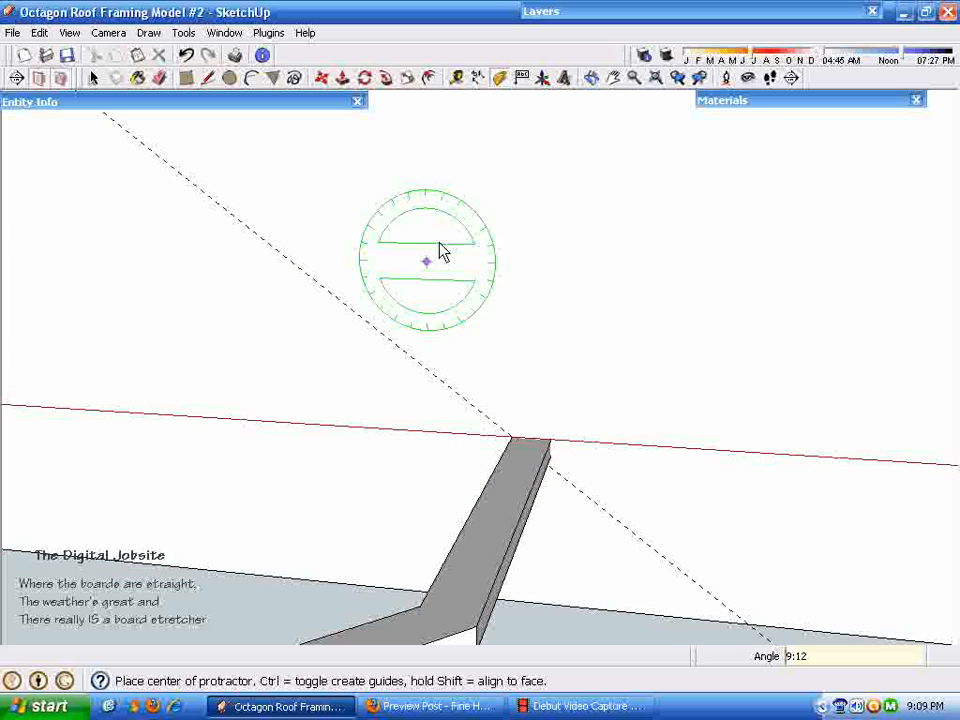
Create a guide parallel to the sloped one, offset 5.5 inches above it.
click(456, 79)
scroll(481, 372, down, 2)
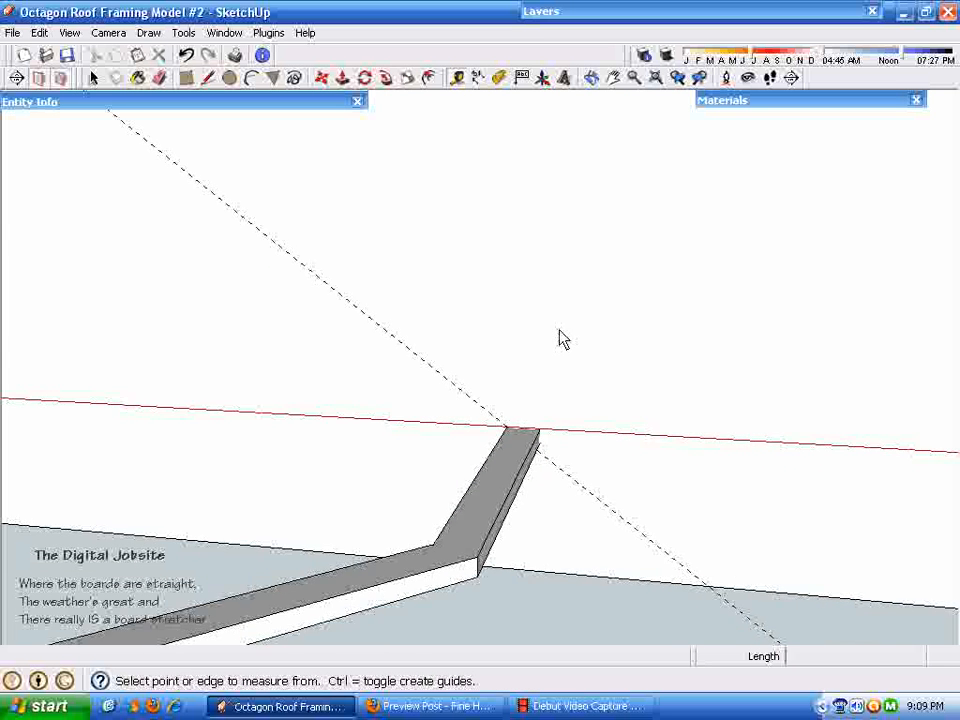
click(439, 372)
scroll(530, 317, down, 4)
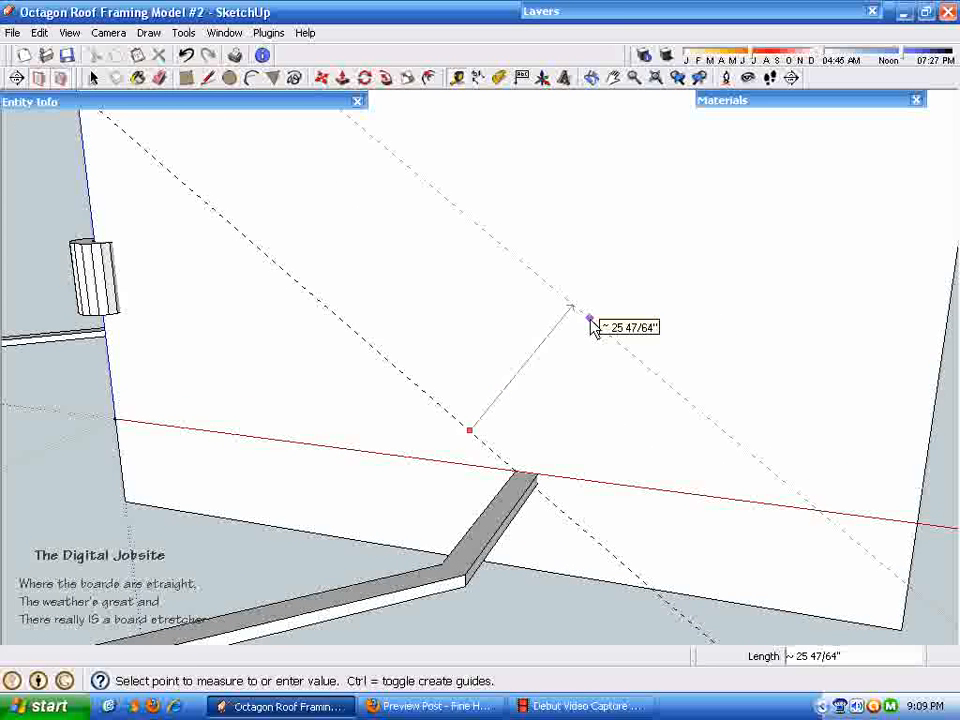
key(Return)
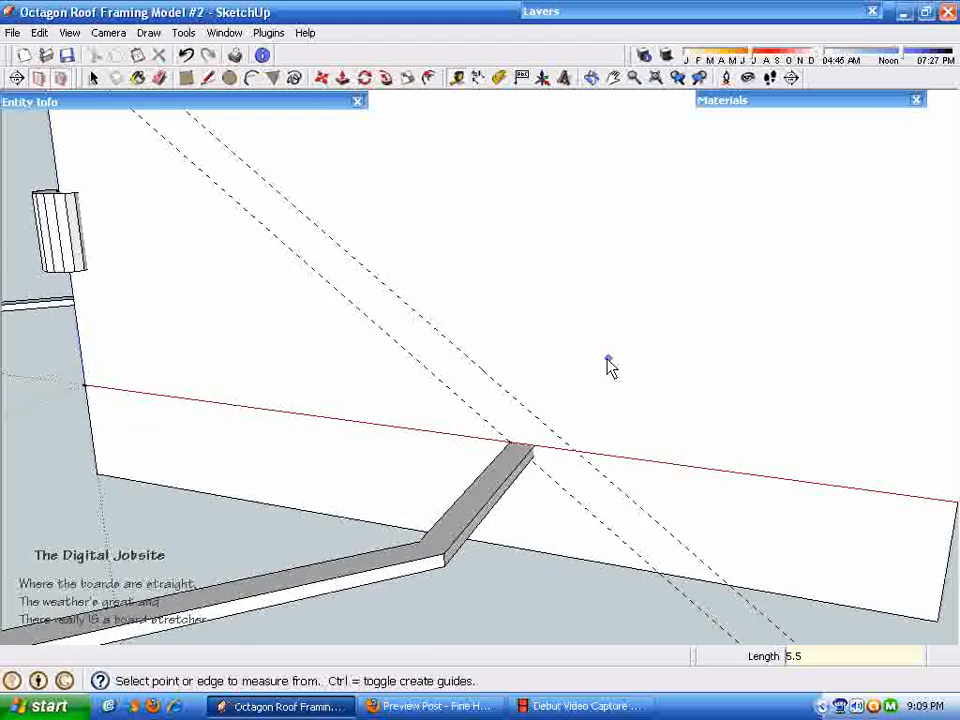
Move the cylindrical hub straight up about 27 inches so its top outer corner meets the upper sloped guide.
key(space)
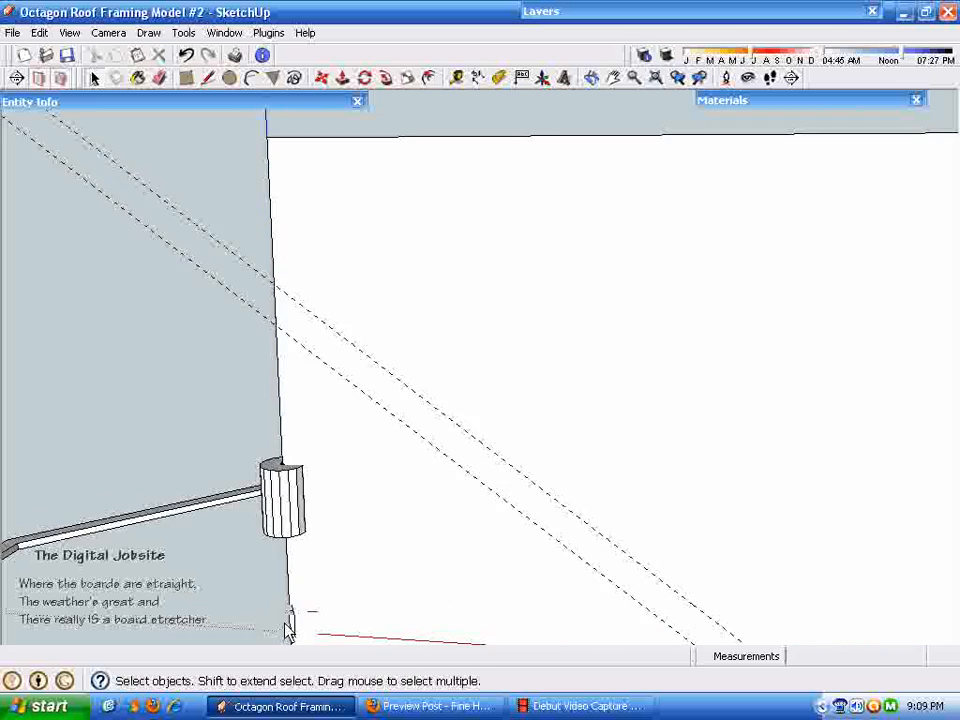
click(280, 507)
shift+click(351, 496)
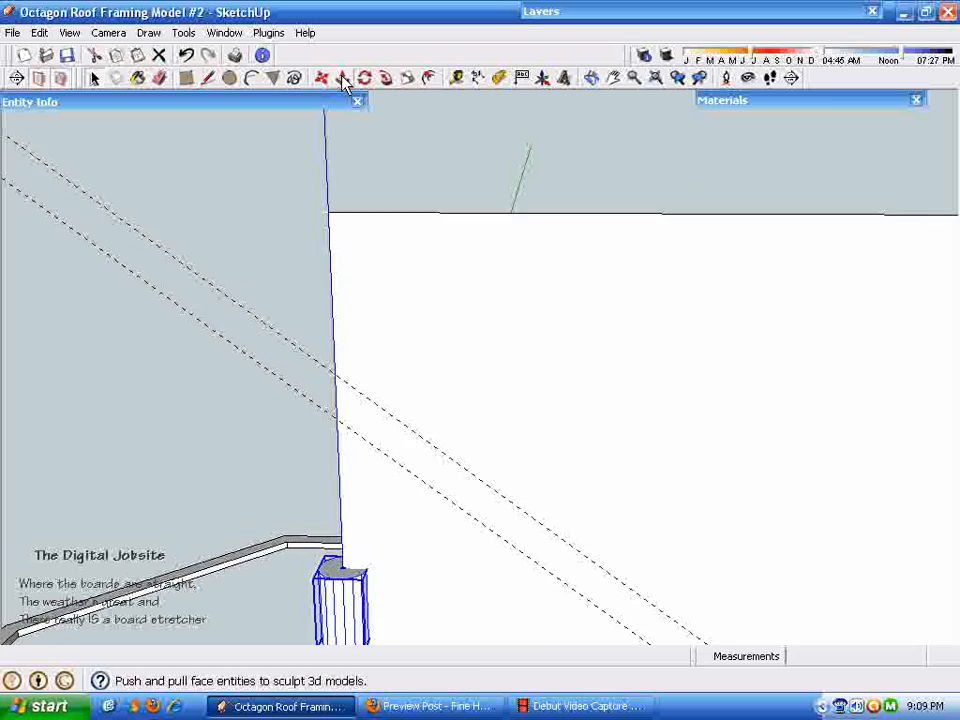
click(342, 78)
click(322, 78)
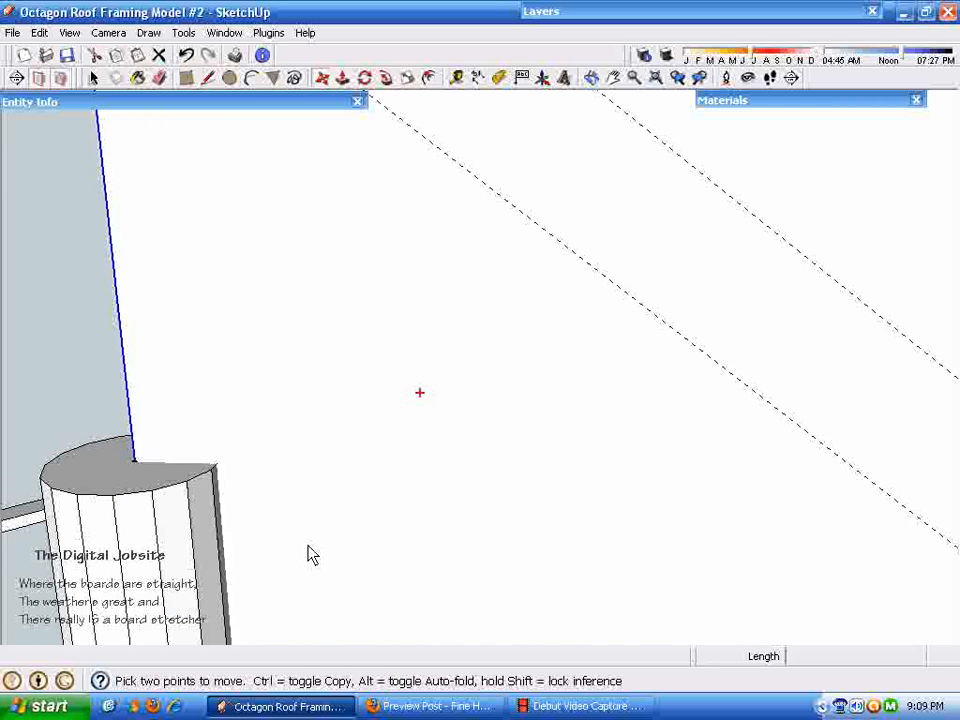
scroll(203, 534, up, 5)
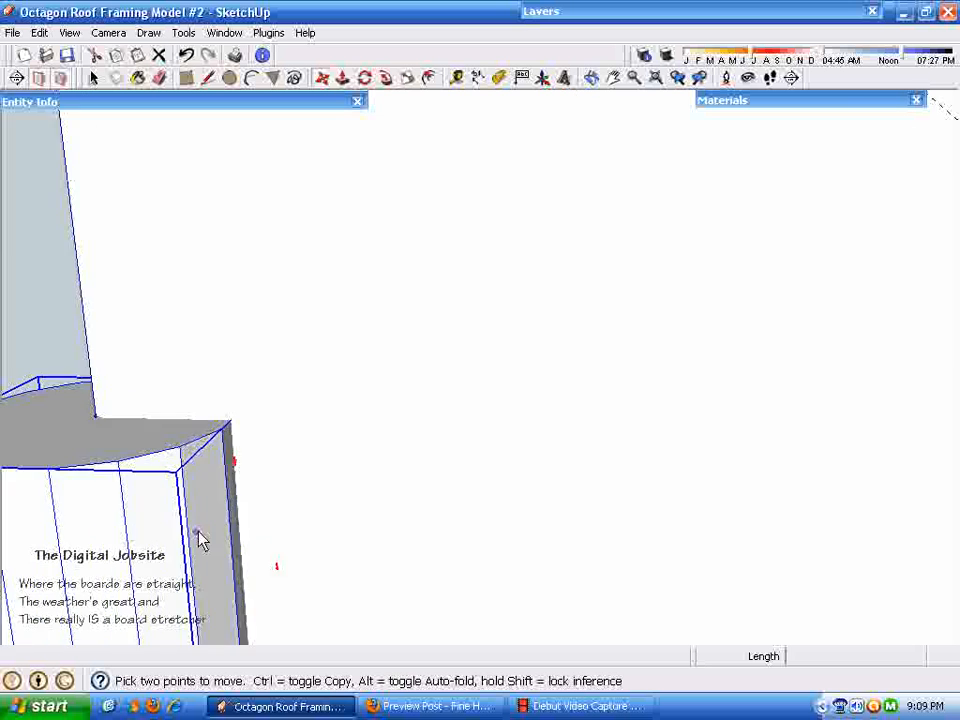
scroll(210, 582, down, 3)
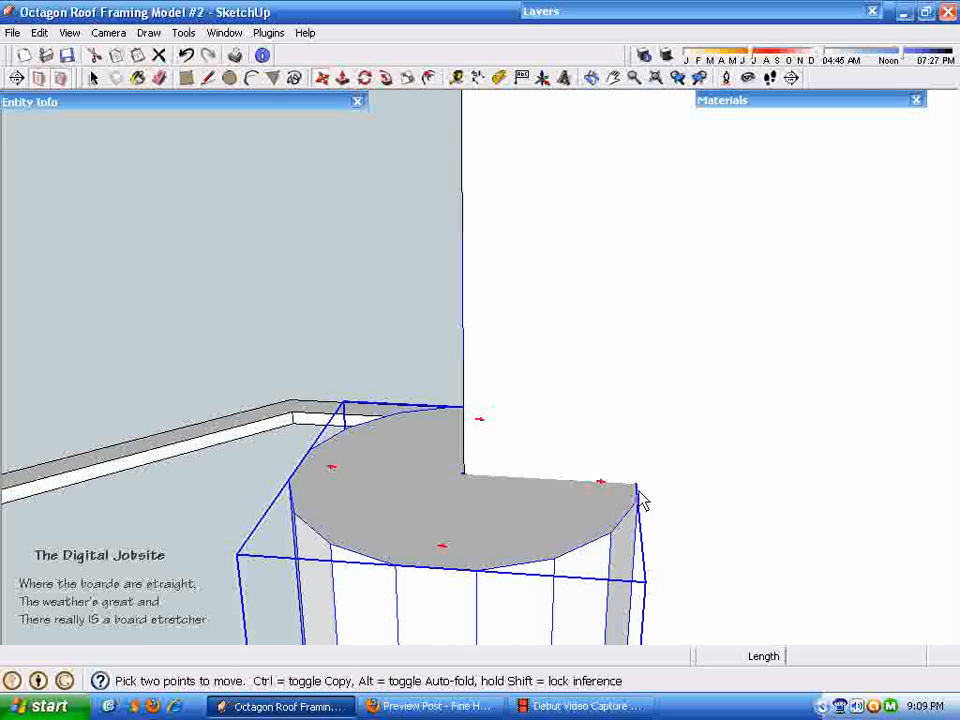
click(636, 486)
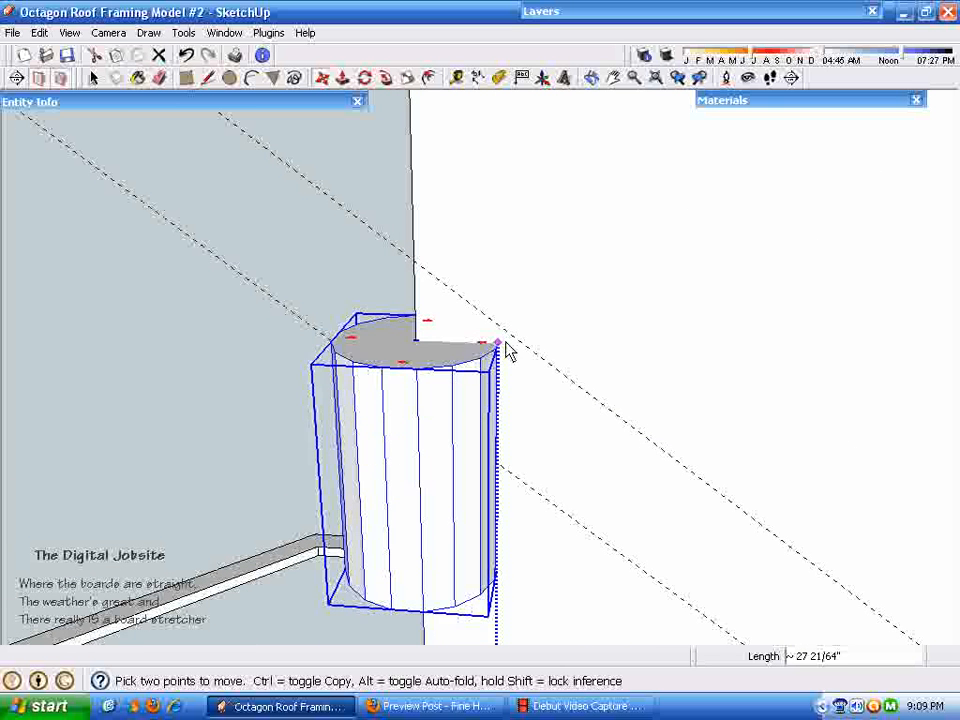
click(500, 330)
key(space)
Draw the rafter's plumb cut down the hub's face between the sloped guides and its bottom edge down to the plate's inner corner.
middle_drag(554, 387, 282, 314)
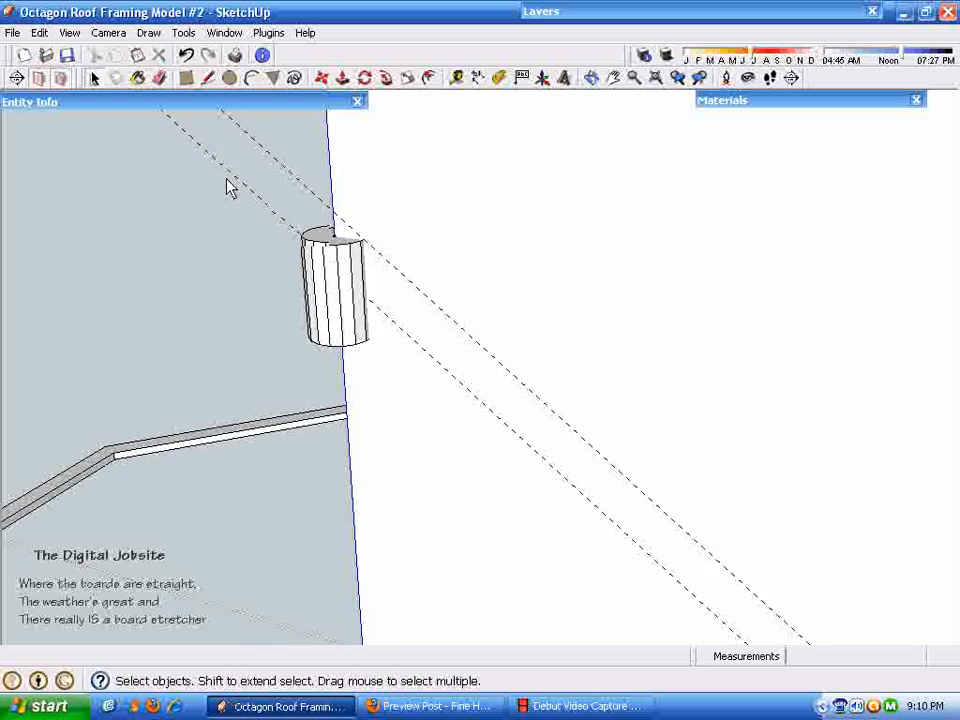
click(208, 78)
scroll(325, 348, up, 3)
shift+middle_drag(230, 215, 337, 383)
scroll(440, 370, up, 4)
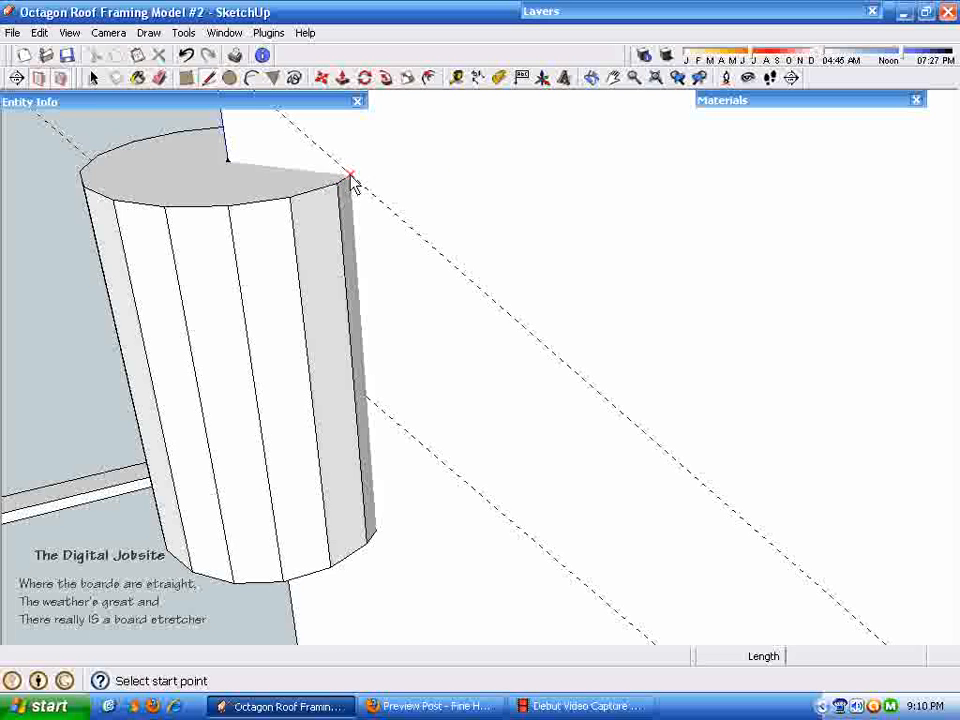
click(349, 182)
middle_drag(352, 185, 414, 246)
click(377, 248)
scroll(377, 248, down, 6)
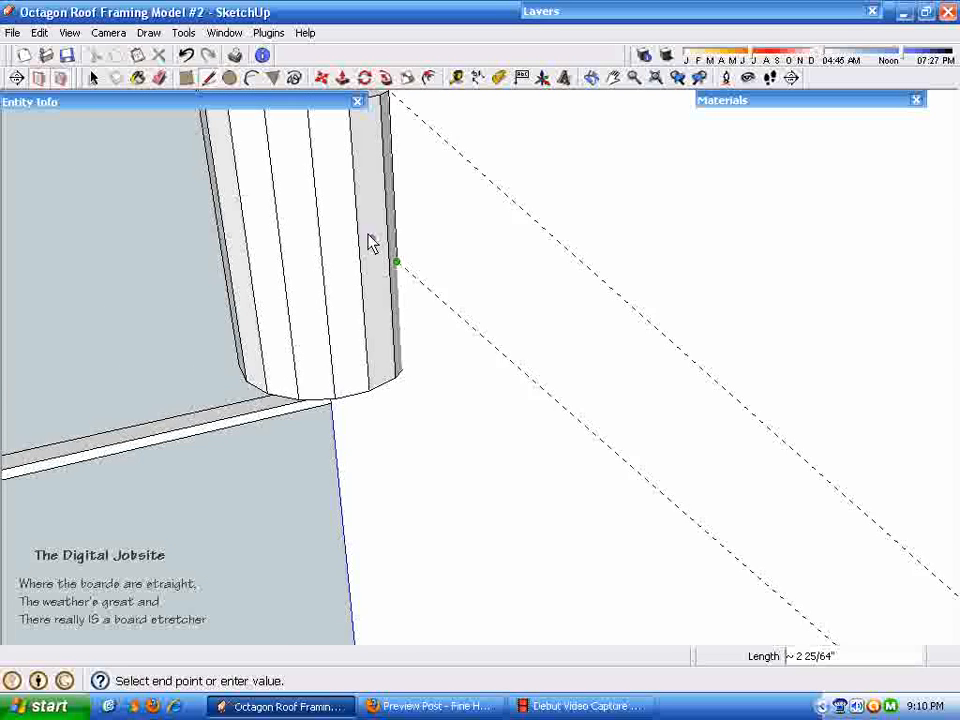
scroll(806, 532, up, 2)
scroll(779, 541, up, 4)
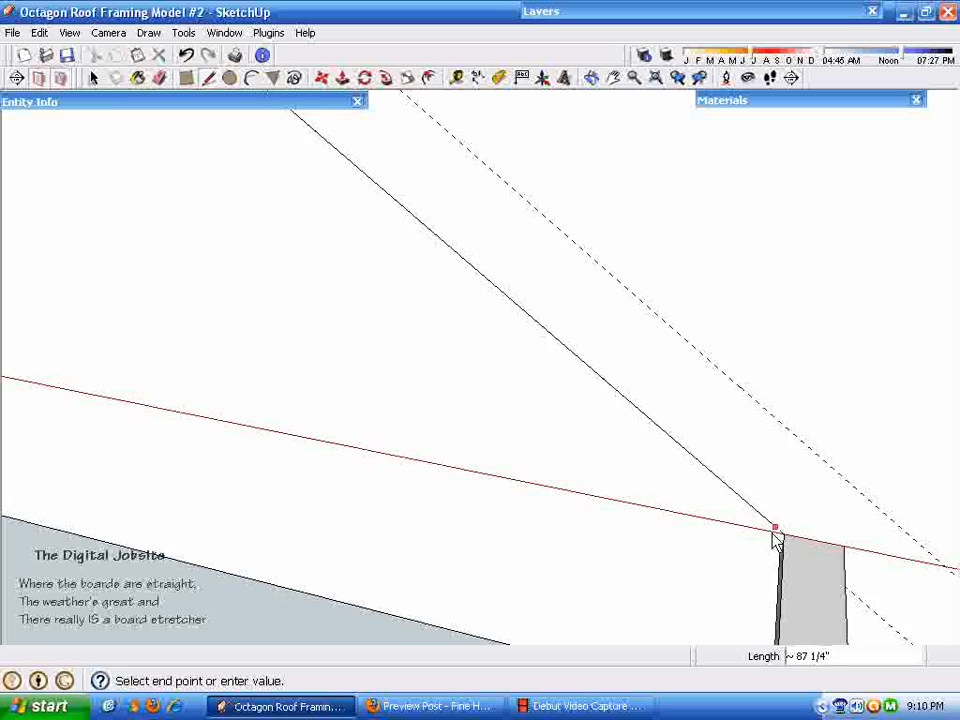
Draw the seat cut across the plate's top and a vertical edge down its outer end, undoing the stray segment drawn off the guide.
mouse_move(780, 532)
middle_down()
mouse_move(784, 544)
mouse_move(768, 512)
mouse_move(770, 530)
middle_up()
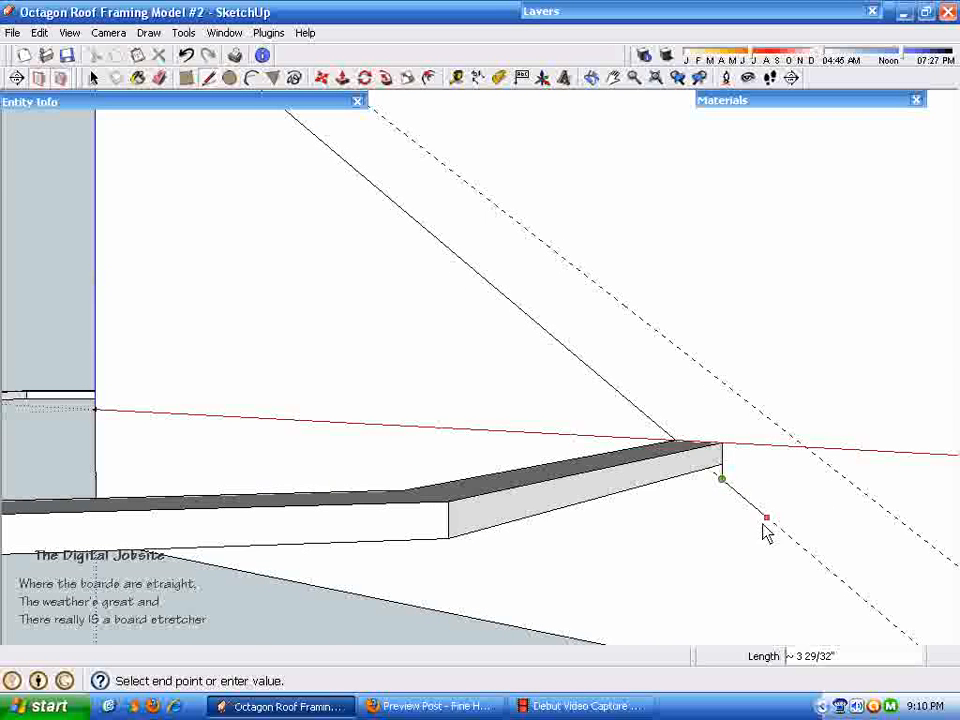
click(751, 532)
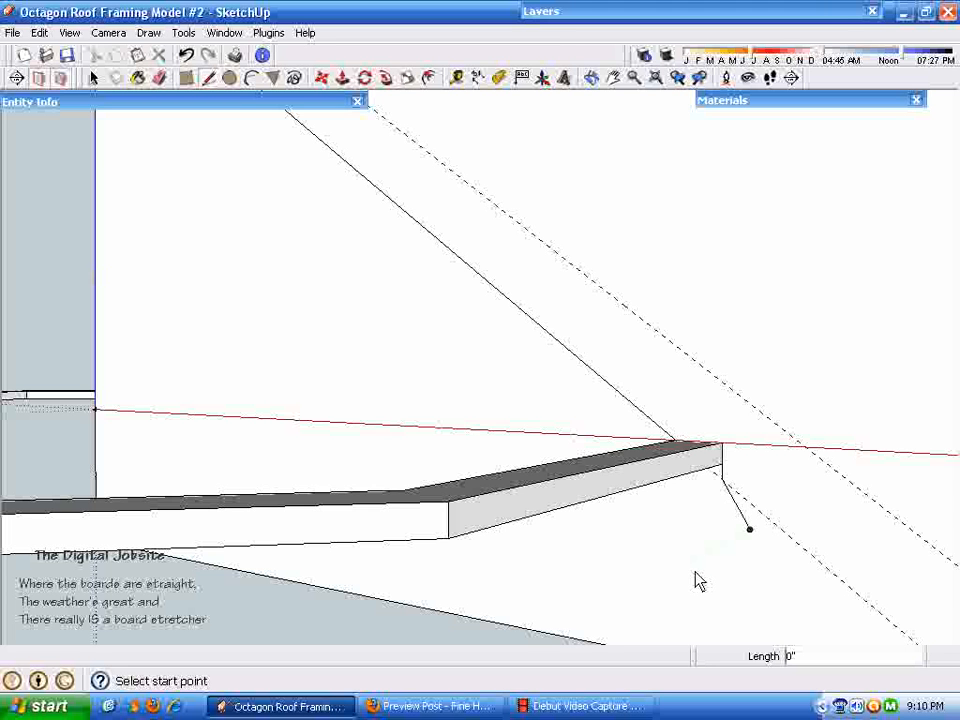
key(ctrl+z)
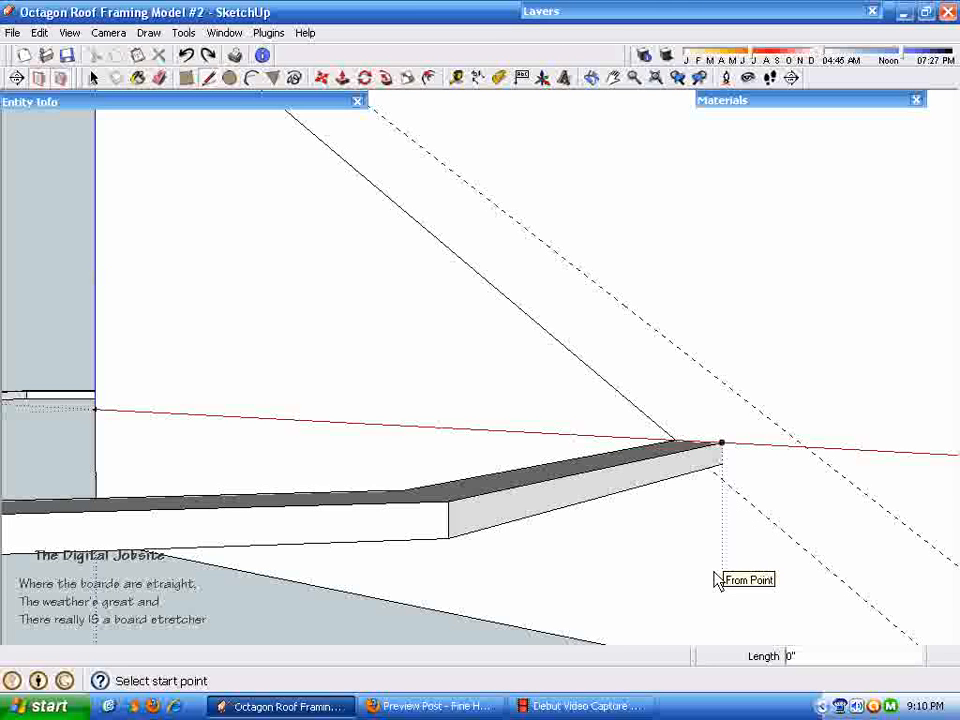
key(space)
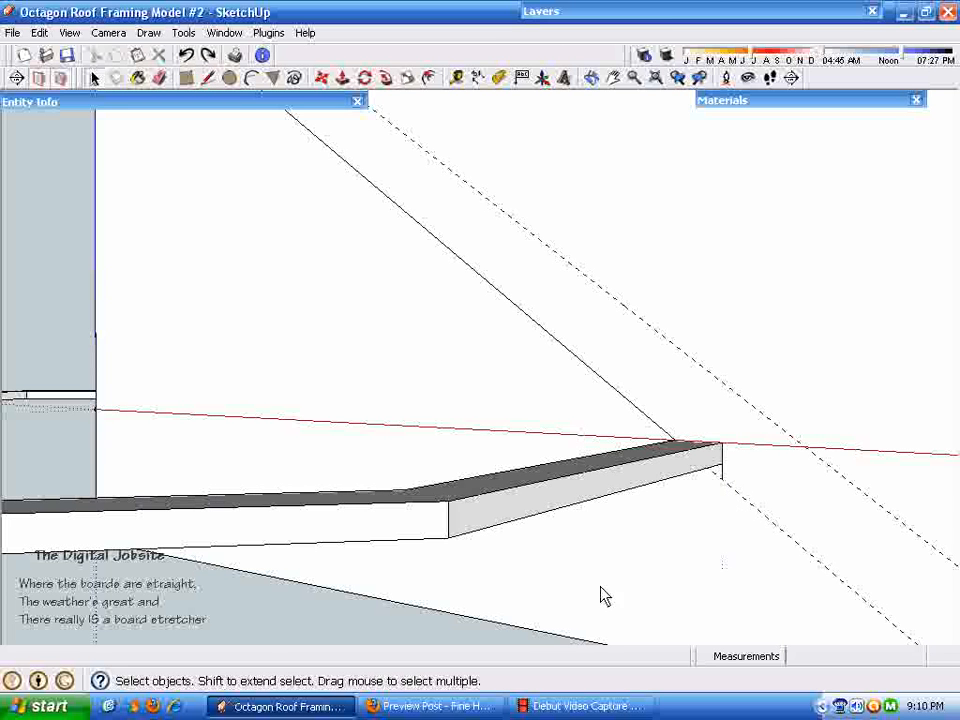
Create a vertical guide 0.5 inch outward from the plate's outer edge with the Tape Measure.
click(456, 77)
scroll(618, 450, up, 5)
middle_drag(627, 456, 845, 331)
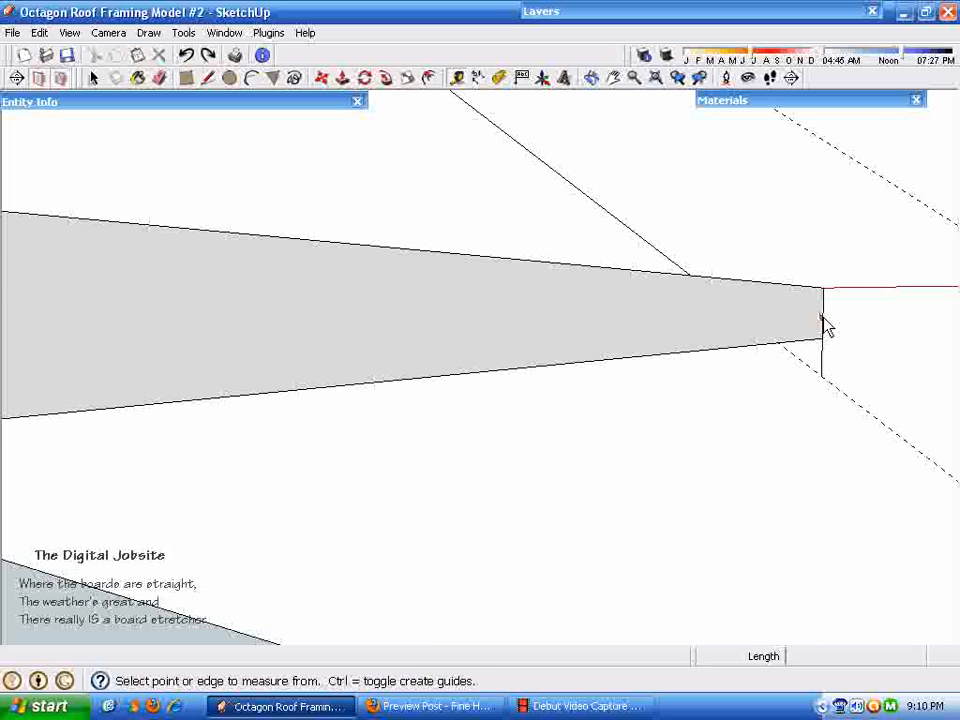
click(821, 318)
text(.5)
key(Return)
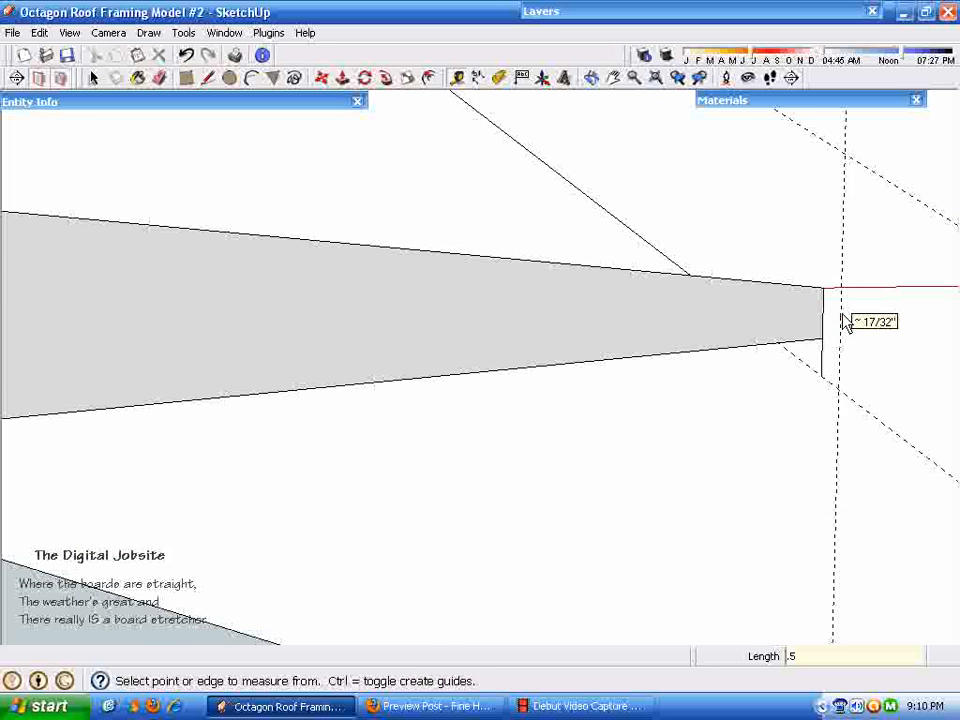
Create a second vertical guide 14.5 inches outward from the half-inch guide.
scroll(844, 315, down, 5)
middle_drag(778, 405, 722, 380)
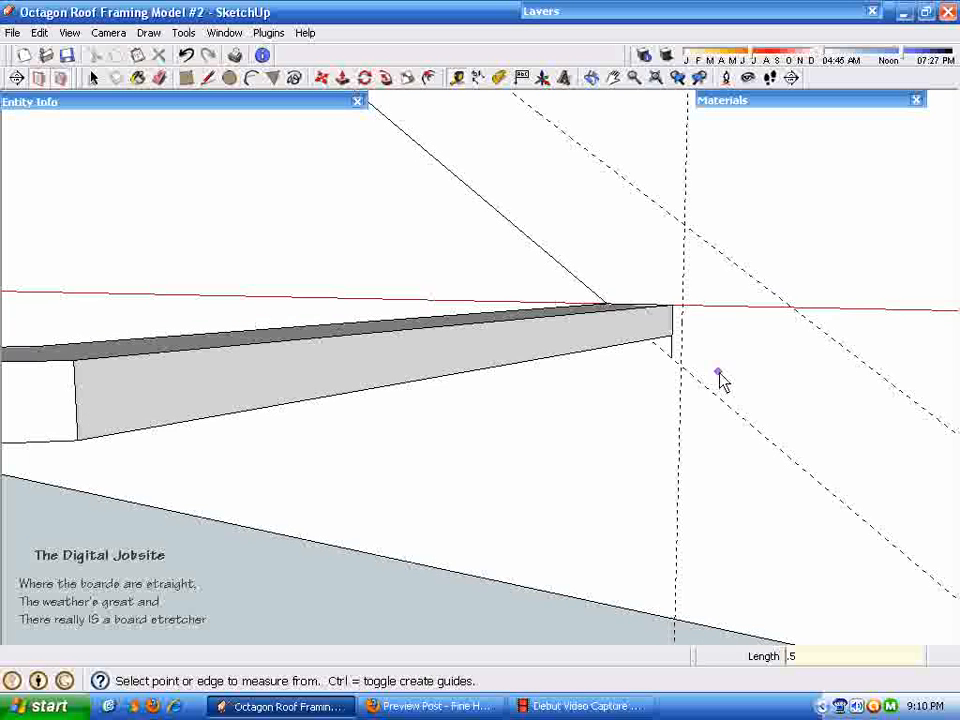
click(681, 332)
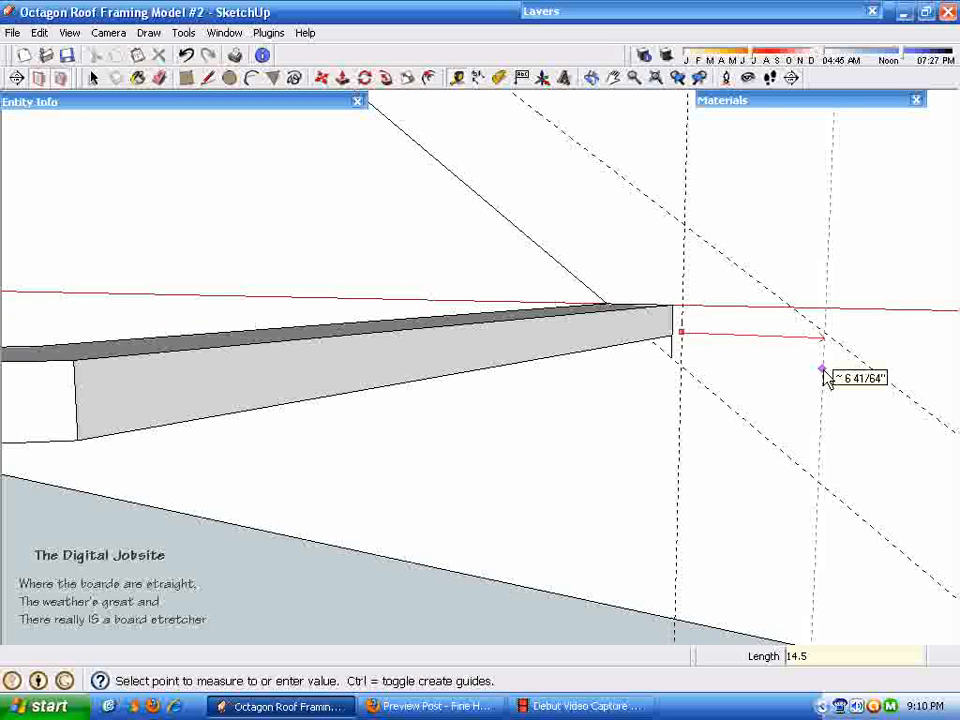
key(Escape)
middle_drag(827, 377, 627, 256)
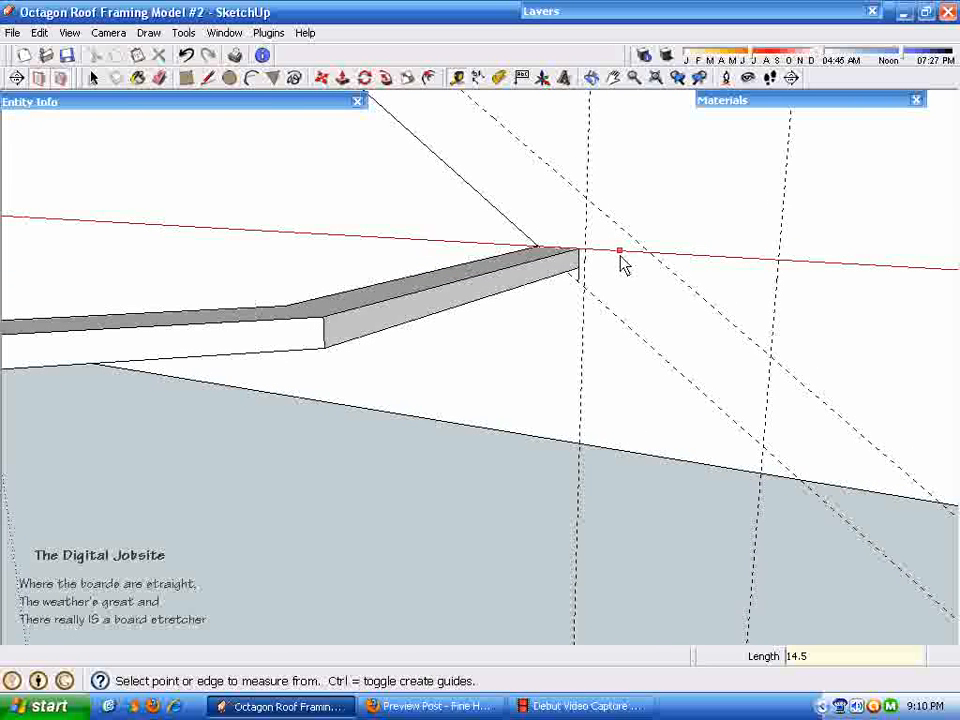
Create a horizontal guide 12 inches below the red axis in the rafter tail area.
click(619, 251)
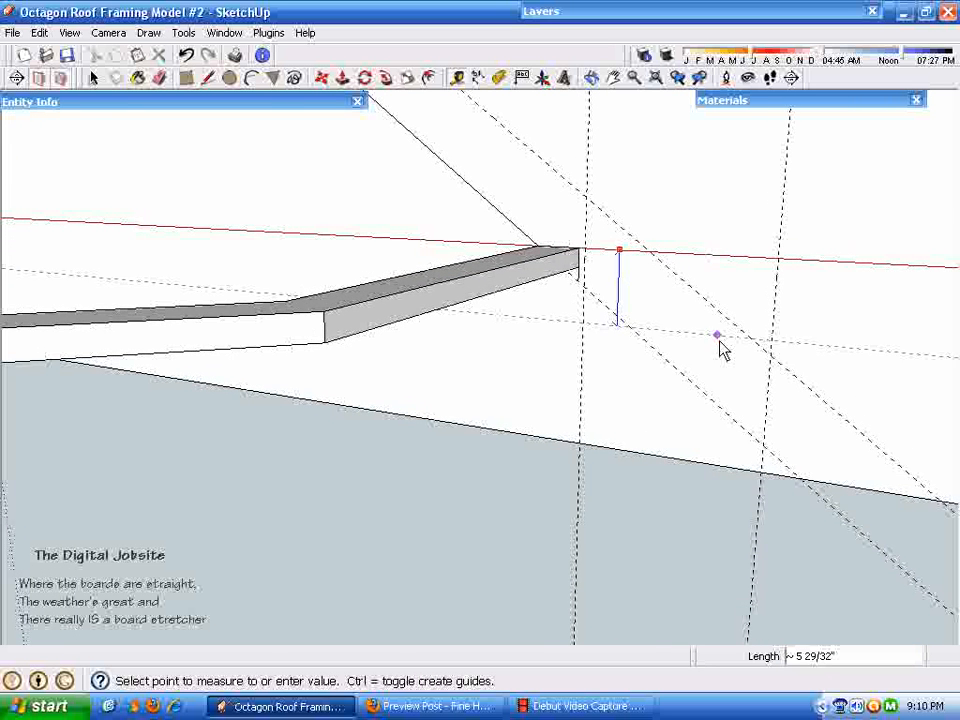
scroll(733, 392, up, 3)
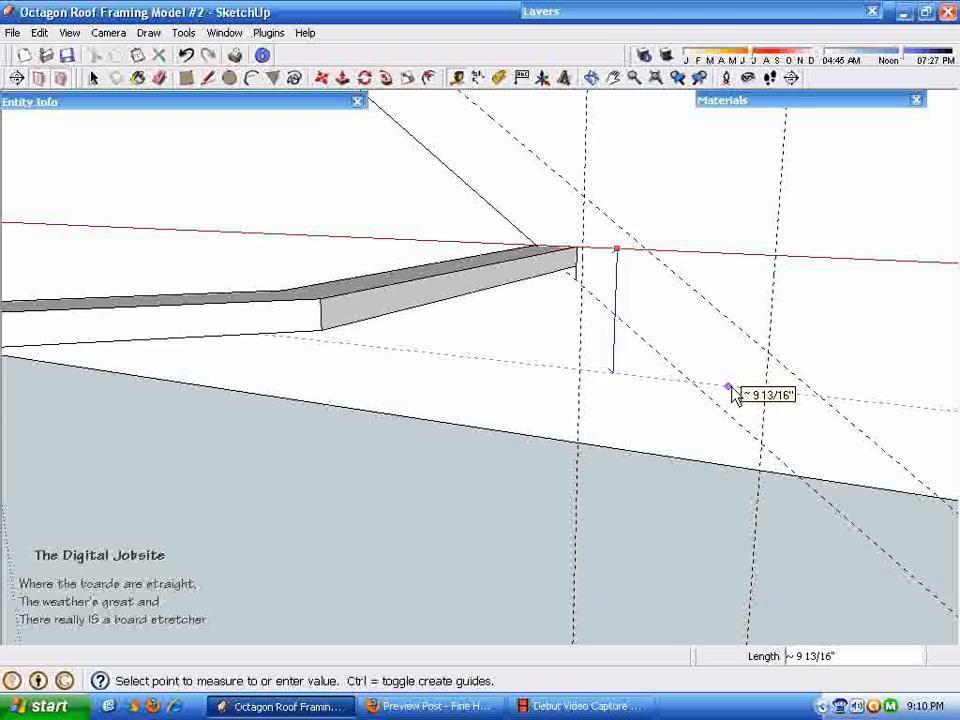
scroll(724, 415, up, 4)
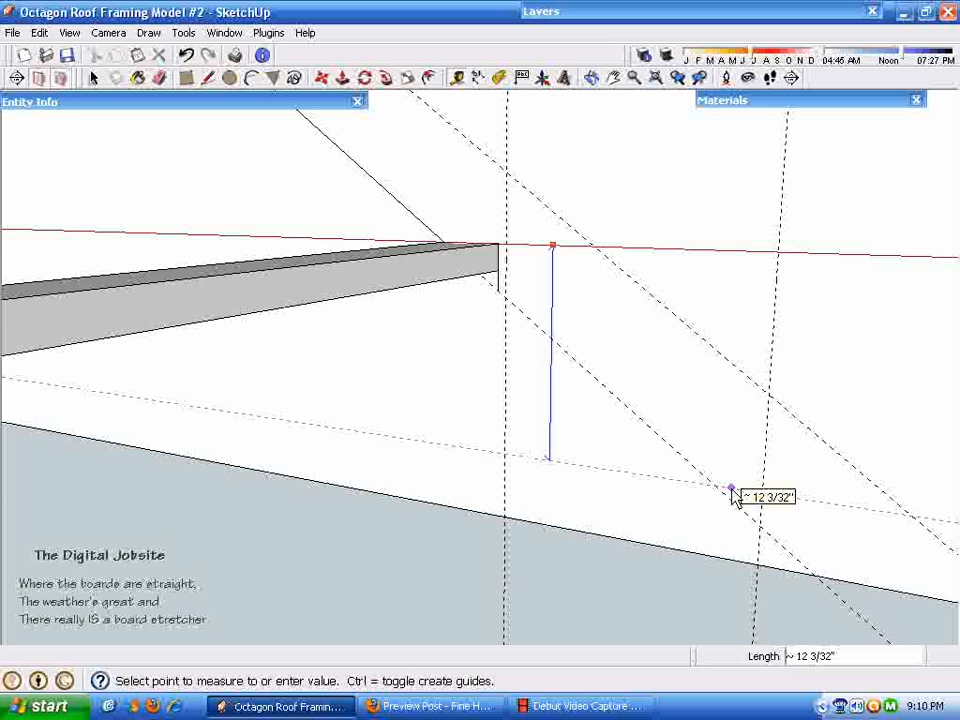
text(12)
key(Return)
key(space)
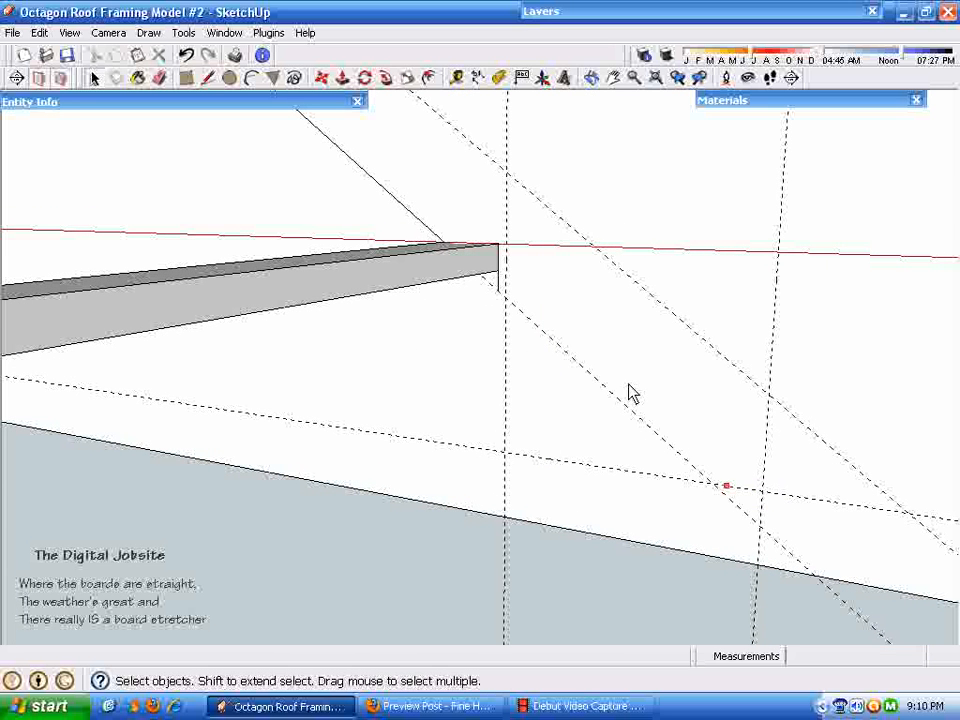
Delete the vertical edge drawn down the outer end of the plate.
middle_drag(600, 312, 617, 324)
scroll(220, 93, up, 3)
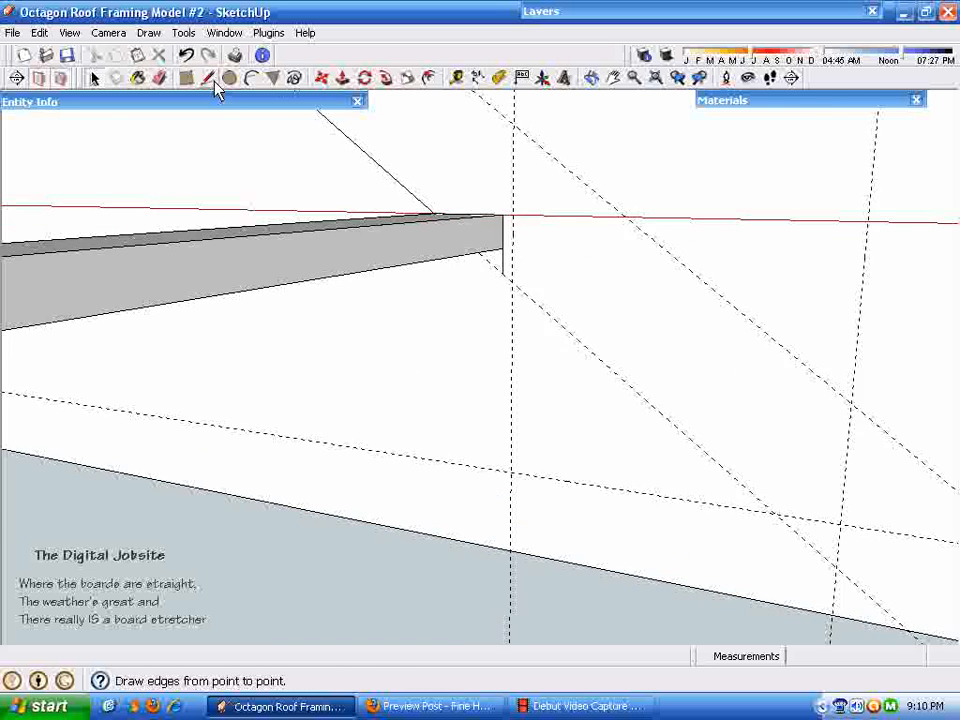
click(508, 297)
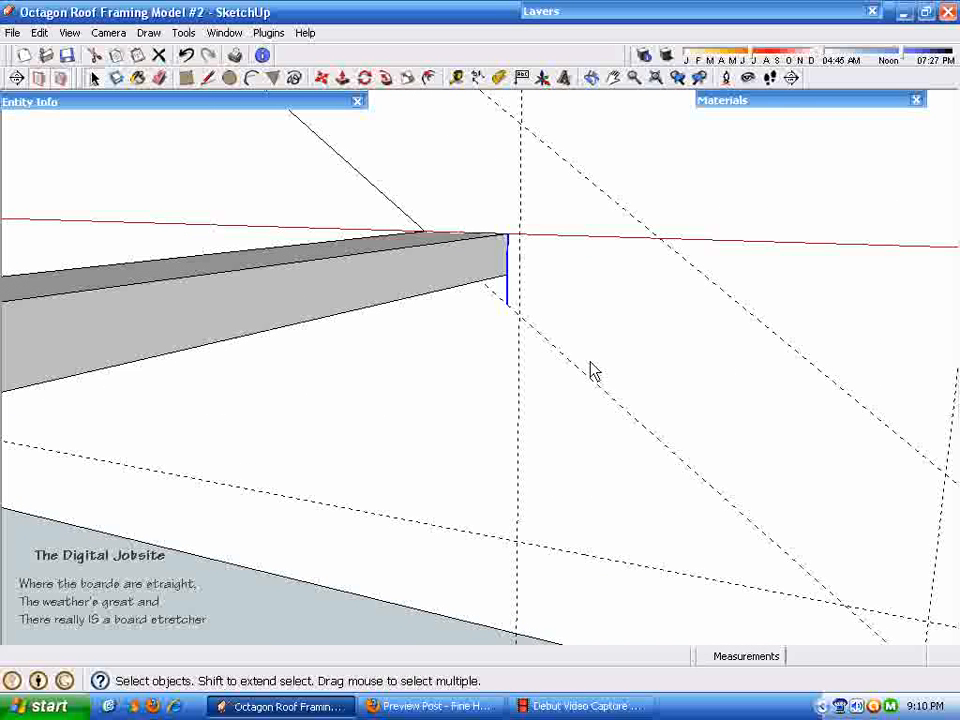
key(Delete)
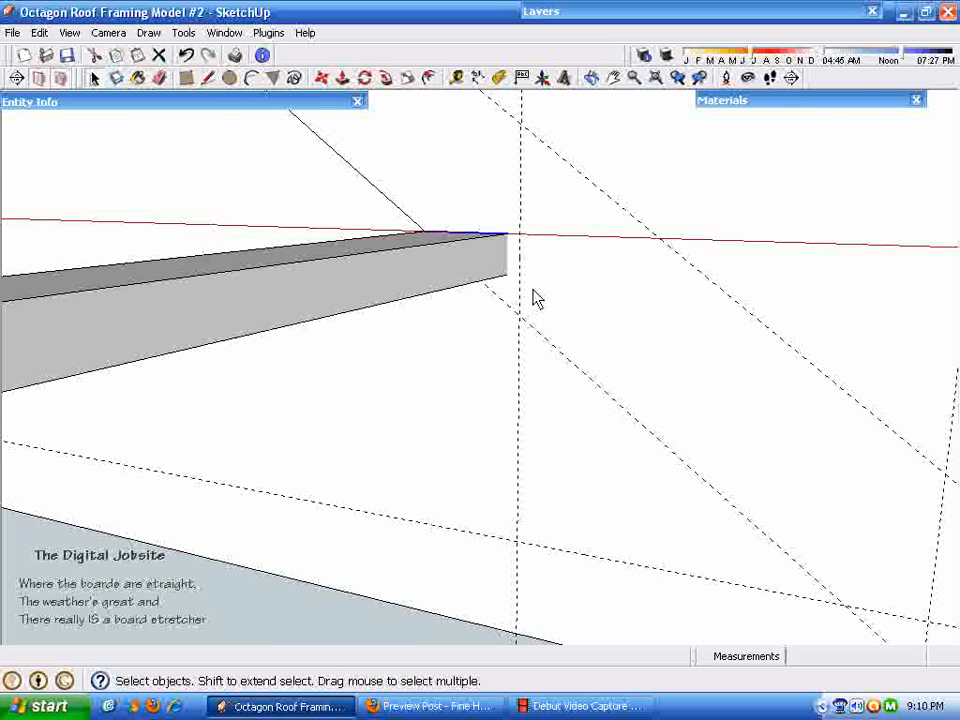
Draw the rafter's seat cut from the plate's inner edge and the heel cut down the half-inch guide with the Line tool.
key(l)
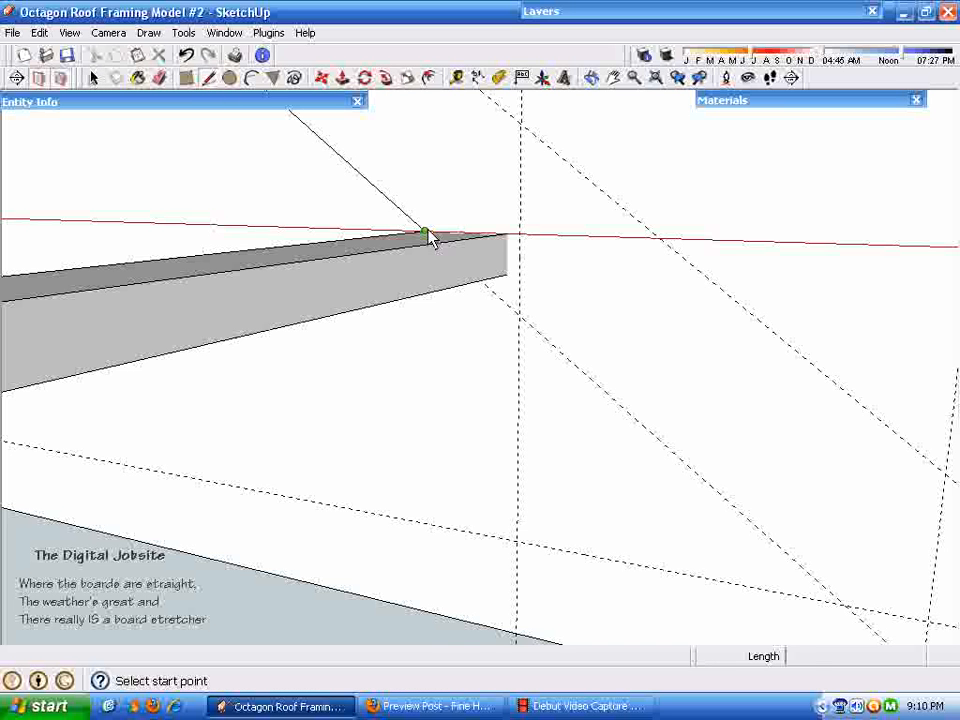
click(425, 234)
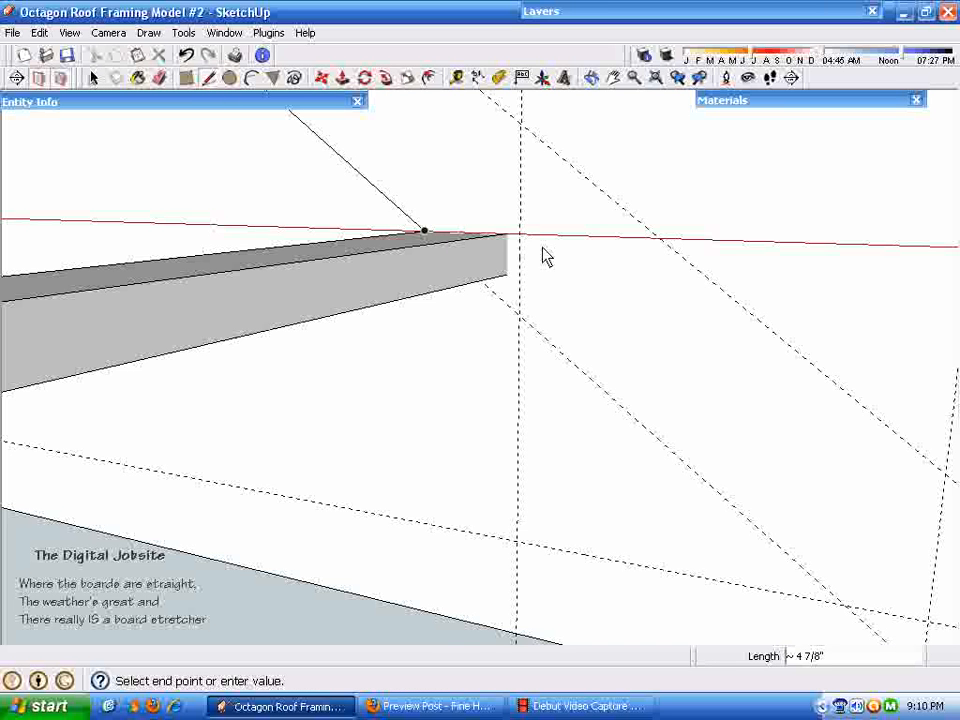
click(520, 317)
scroll(530, 320, down, 3)
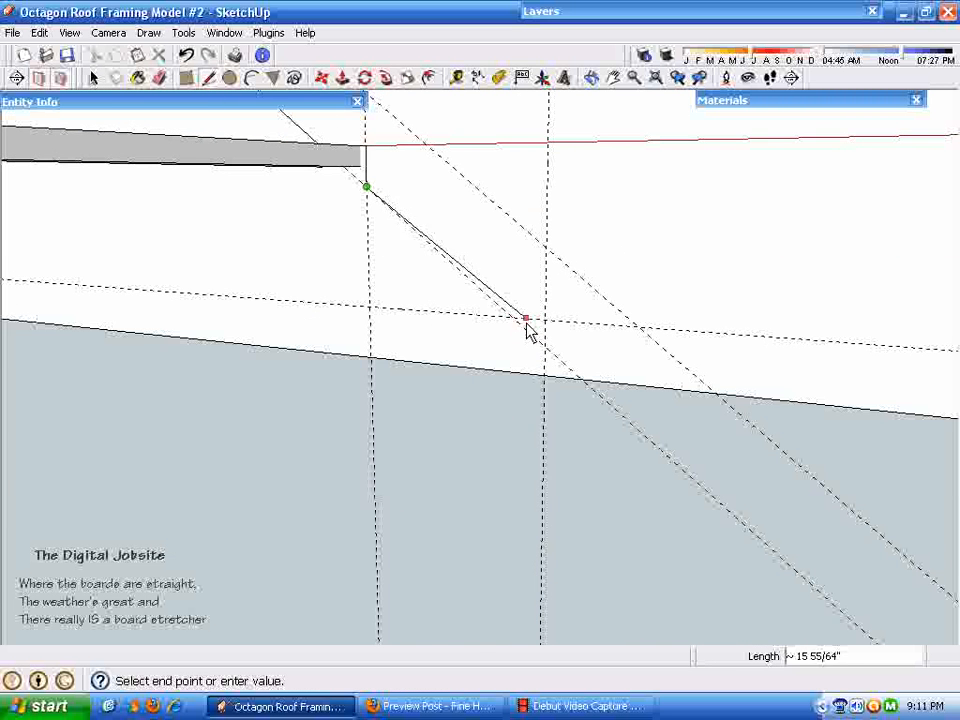
Continue the rafter outline around the tail cut at the guide intersections and up the top edge guide to the king post.
click(546, 249)
scroll(547, 252, down, 5)
shift+middle_drag(313, 279, 397, 396)
scroll(397, 396, up, 3)
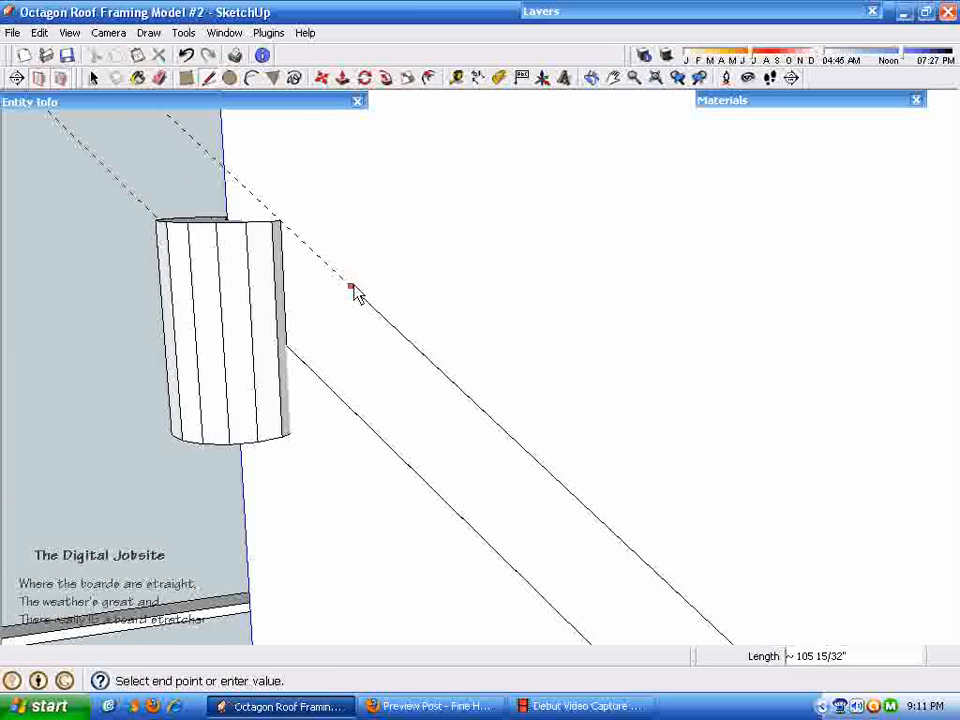
click(285, 230)
scroll(474, 261, down, 4)
key(space)
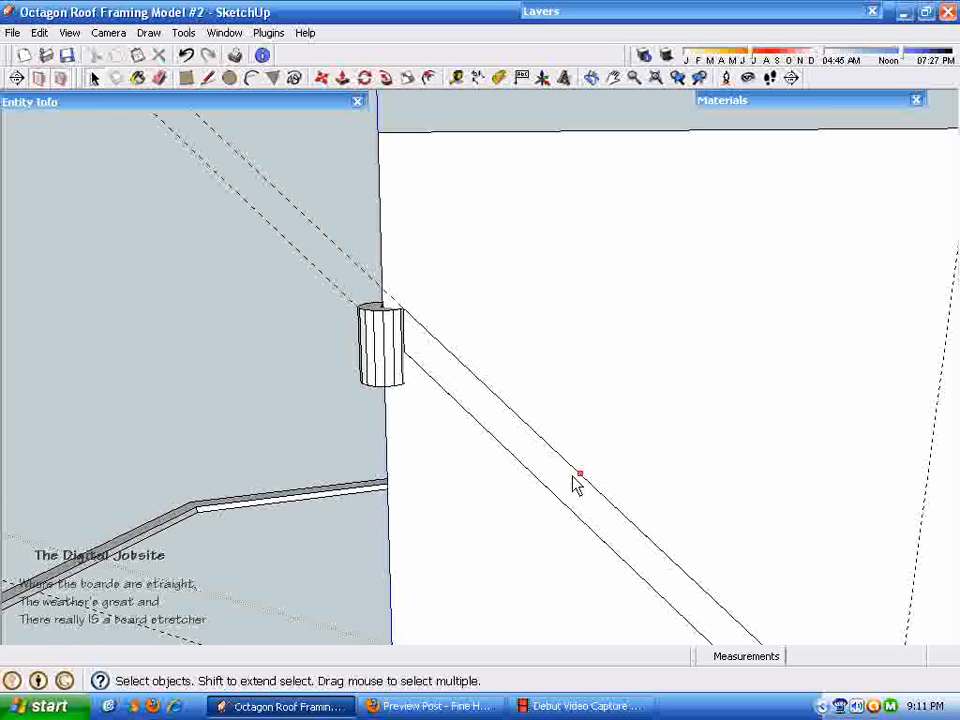
Delete the large vertical face surrounding the rafter together with its edges, keeping only the rafter profile.
double_click(556, 480)
scroll(549, 472, down, 6)
middle_drag(549, 472, 808, 317)
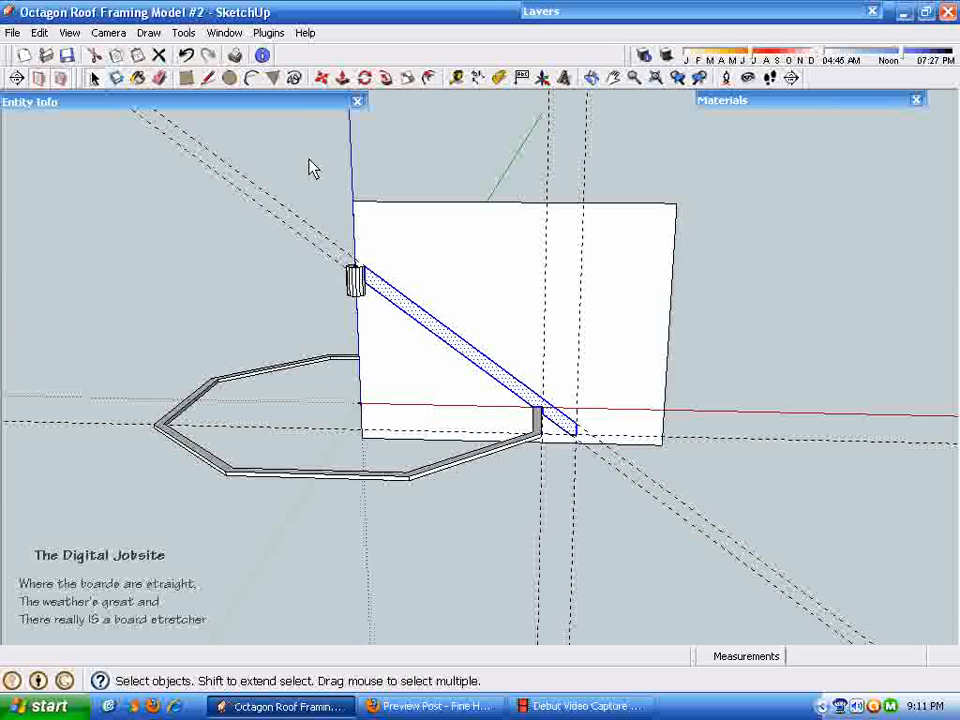
drag(348, 189, 742, 510)
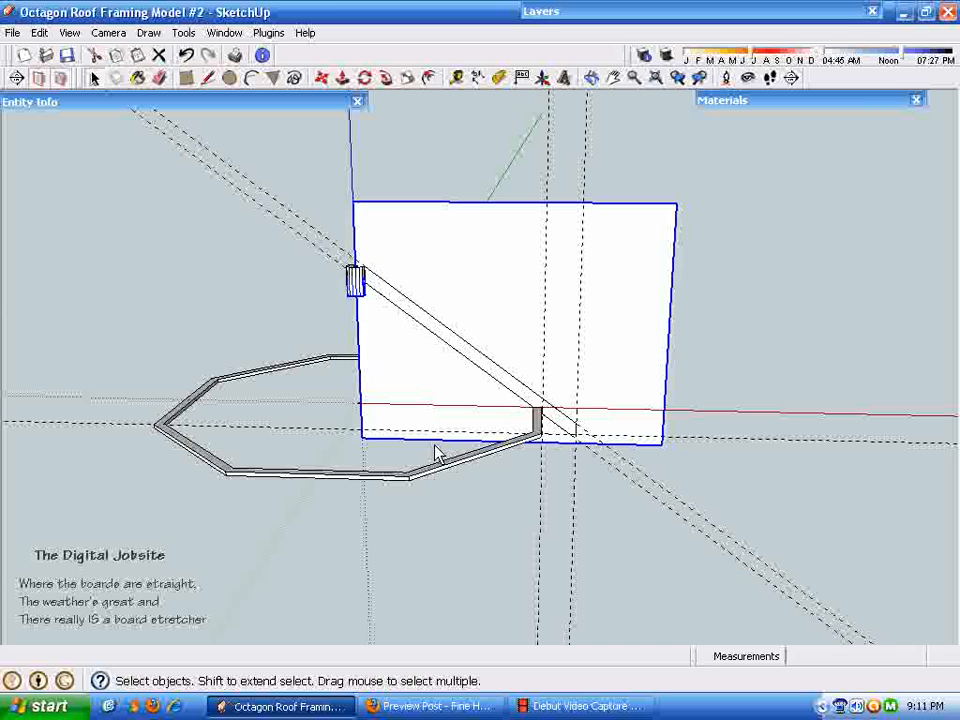
key(Delete)
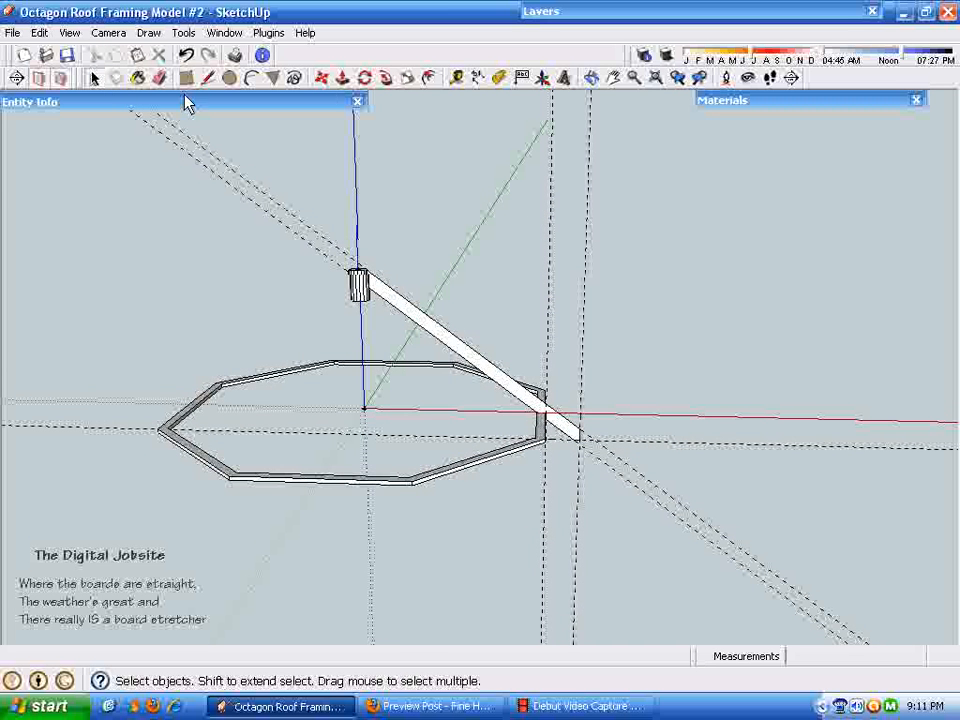
Erase all the sloped, vertical and horizontal construction guides around the rafter.
click(159, 77)
drag(221, 171, 570, 317)
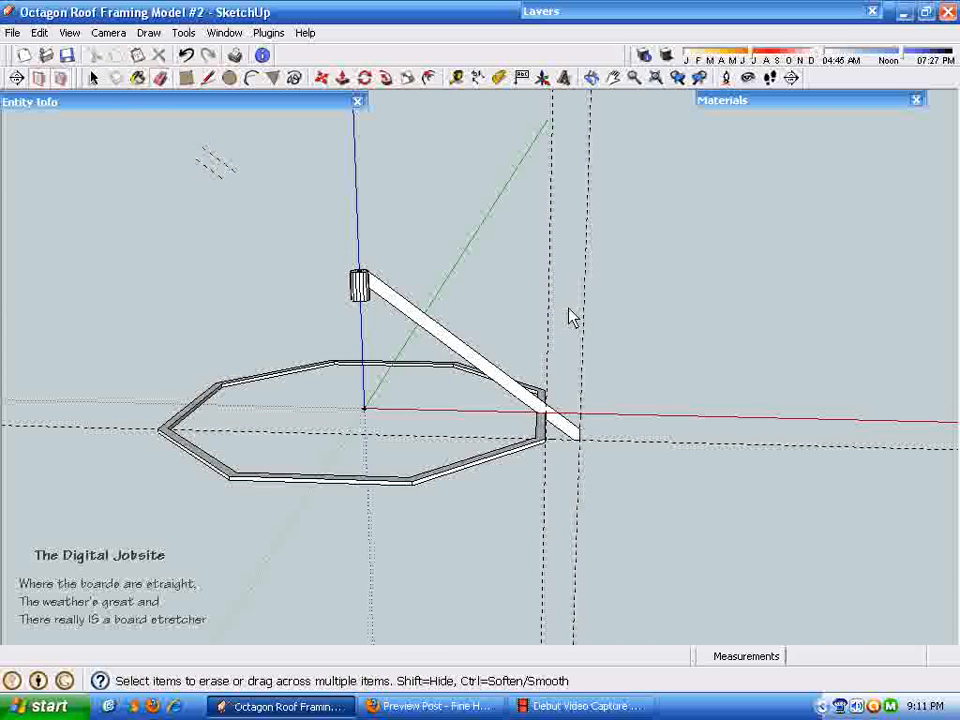
drag(540, 272, 534, 275)
drag(692, 415, 689, 455)
middle_drag(680, 563, 620, 572)
mouse_move(605, 567)
mouse_down()
mouse_move(552, 559)
mouse_move(570, 544)
mouse_up()
scroll(549, 506, up, 5)
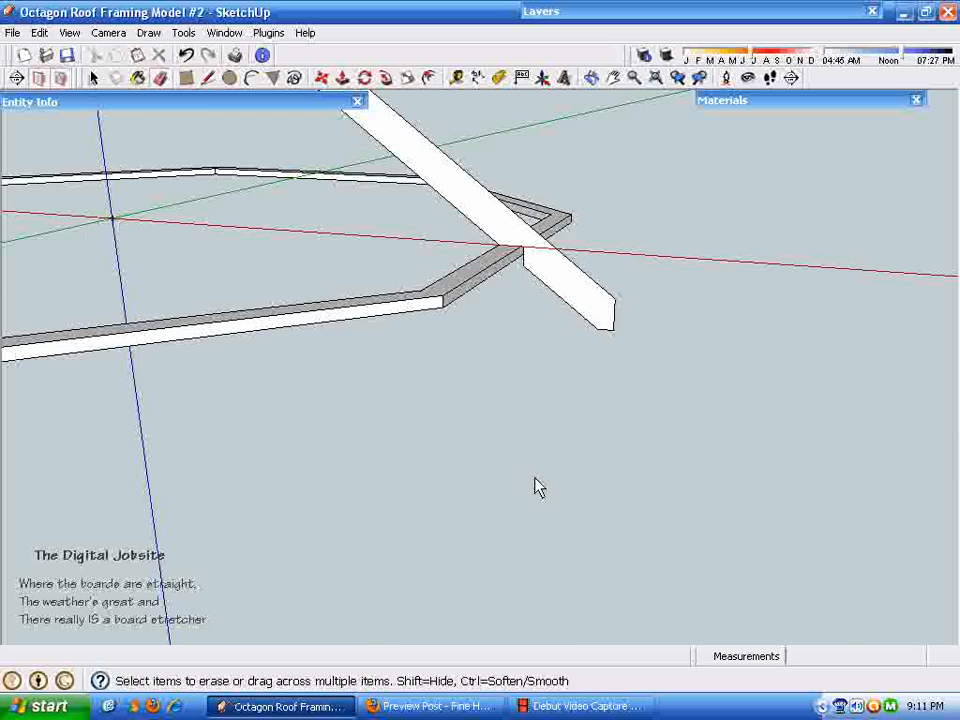
key(space)
Push/Pull the front face of the rafter profile outward by 3/4 inch.
middle_drag(487, 237, 294, 281)
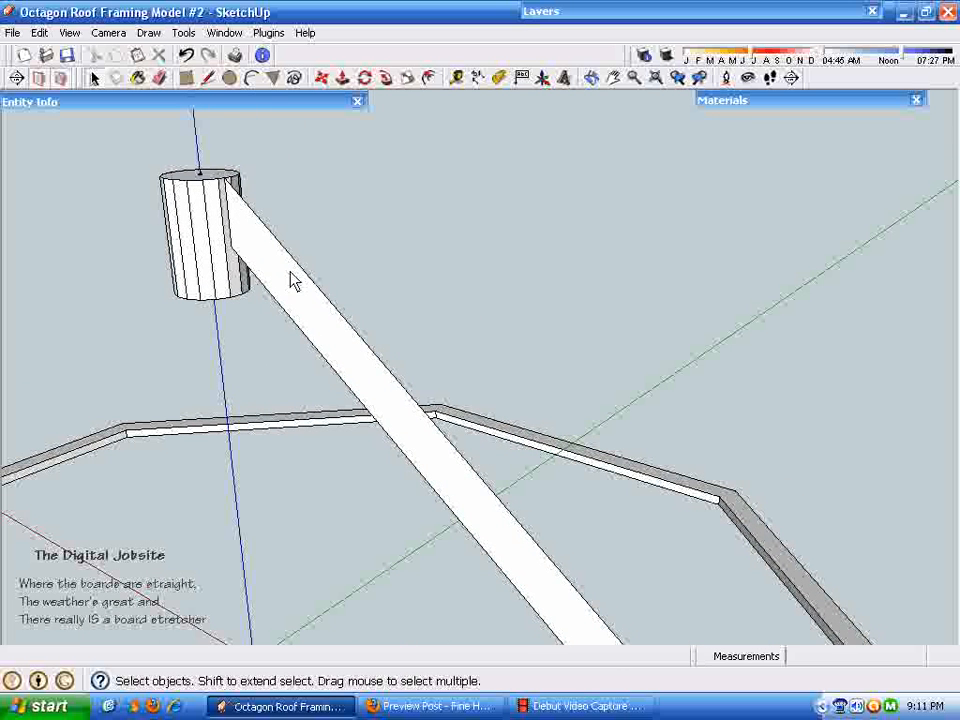
click(344, 80)
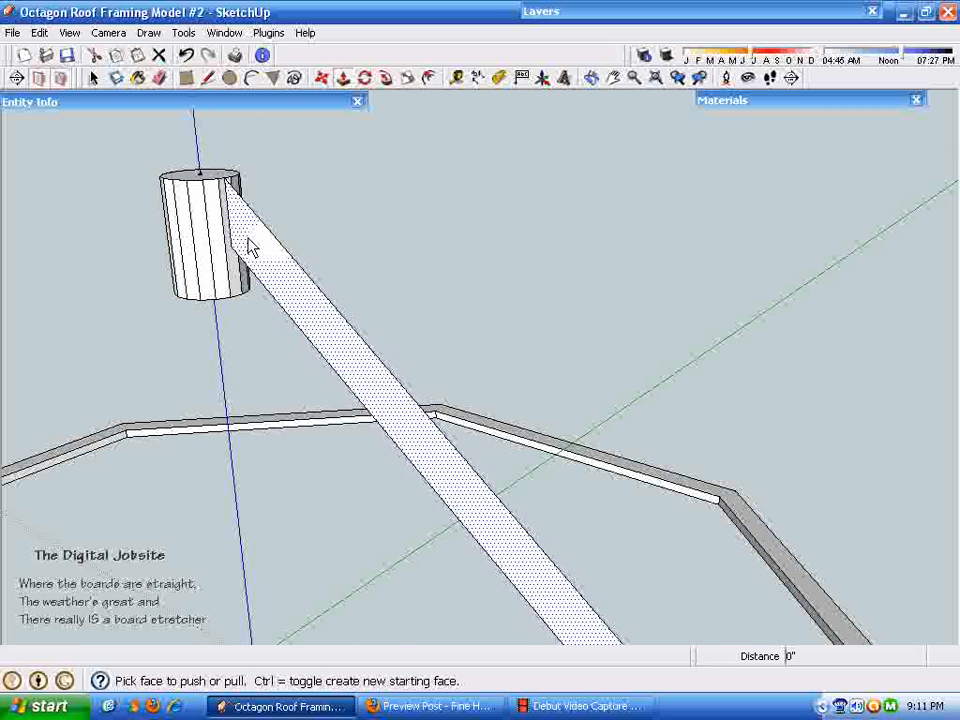
drag(246, 242, 230, 222)
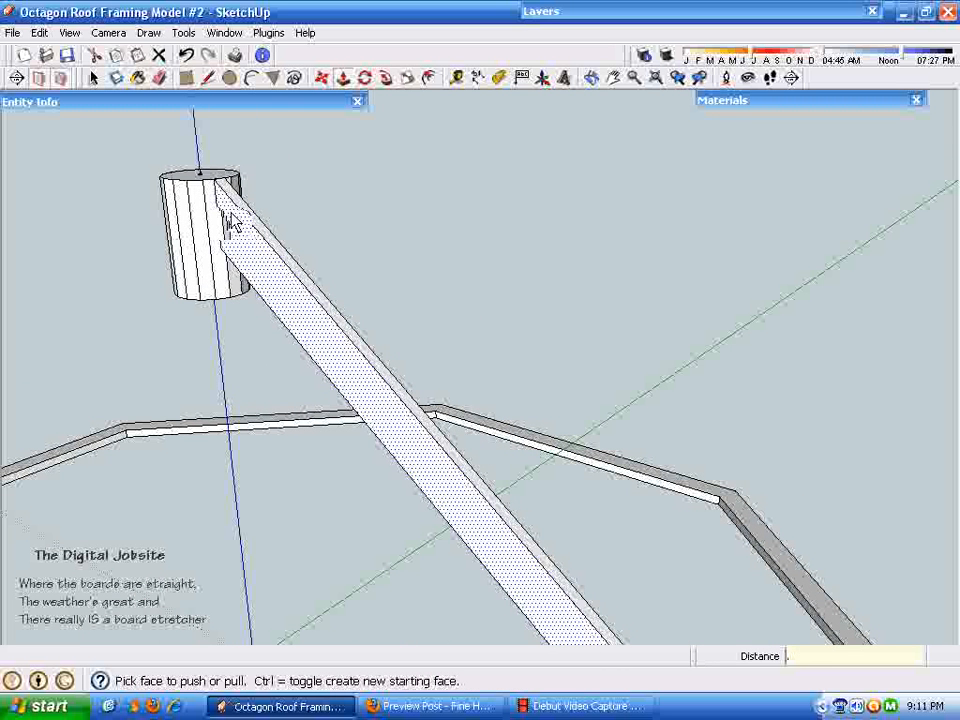
key(Return)
middle_drag(231, 215, 38, 258)
scroll(121, 475, up, 6)
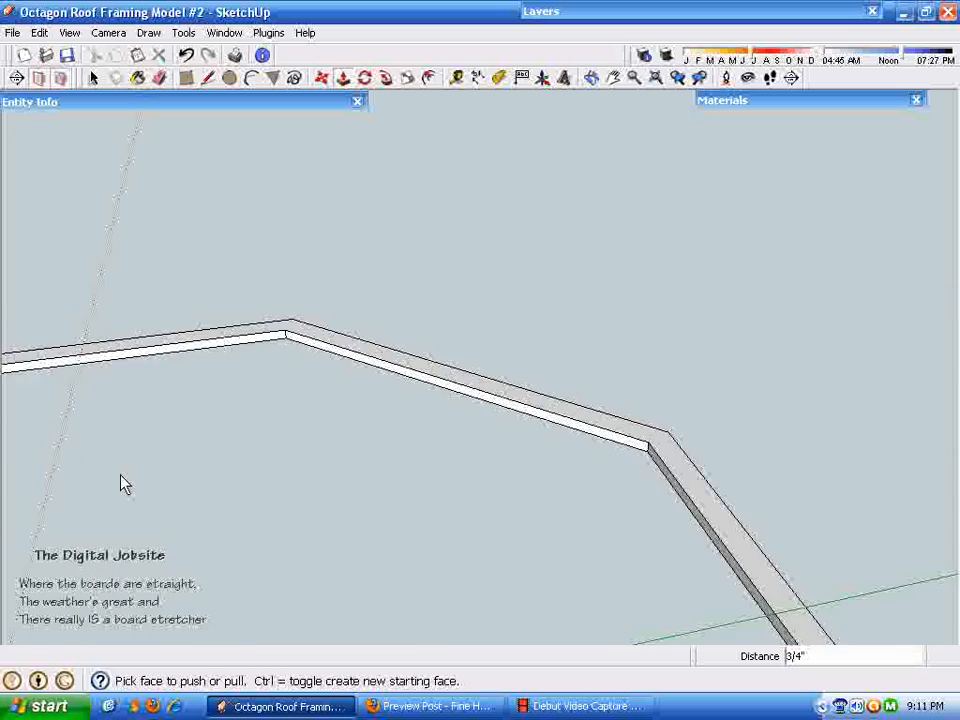
Push/Pull the opposite face of the rafter outward by 0.75 inch to centre it on the red axis.
scroll(181, 518, down, 4)
middle_drag(182, 441, 130, 325)
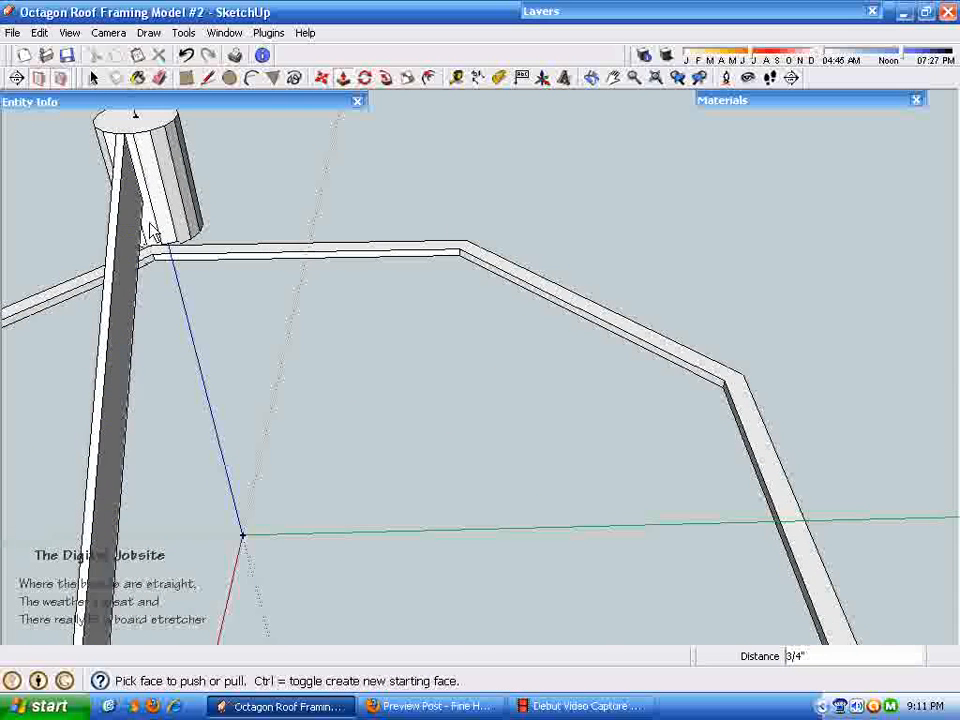
click(138, 223)
click(149, 227)
text(.7)
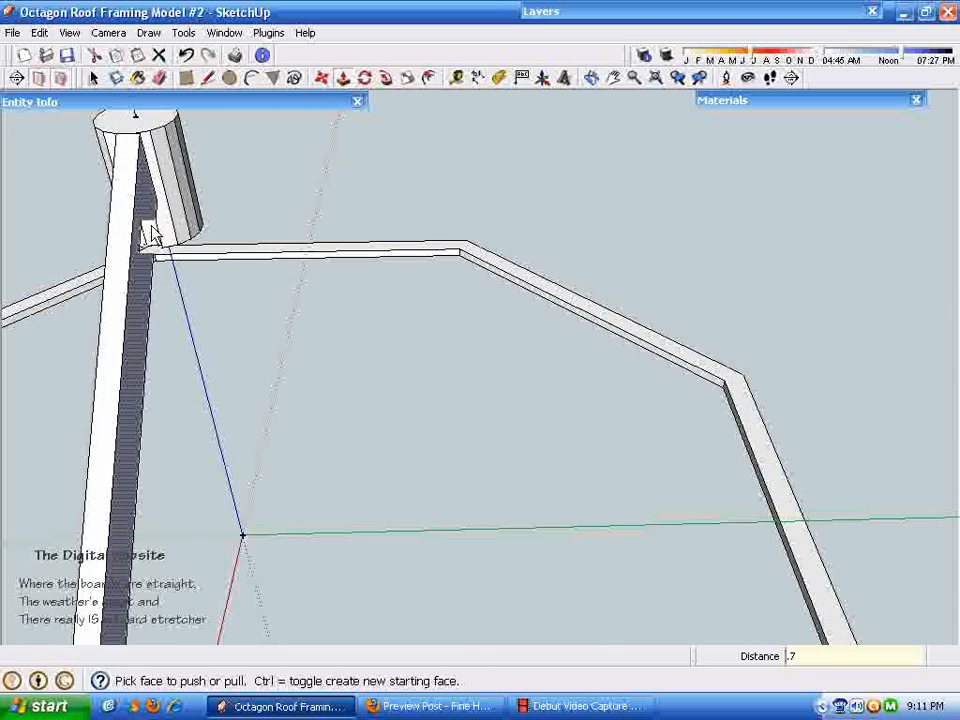
text(5)
key(Return)
middle_drag(152, 232, 175, 231)
key(space)
Make the whole rafter a component named "9:12 common", replacing the selection with the component.
middle_drag(196, 287, 275, 232)
scroll(455, 296, up, 4)
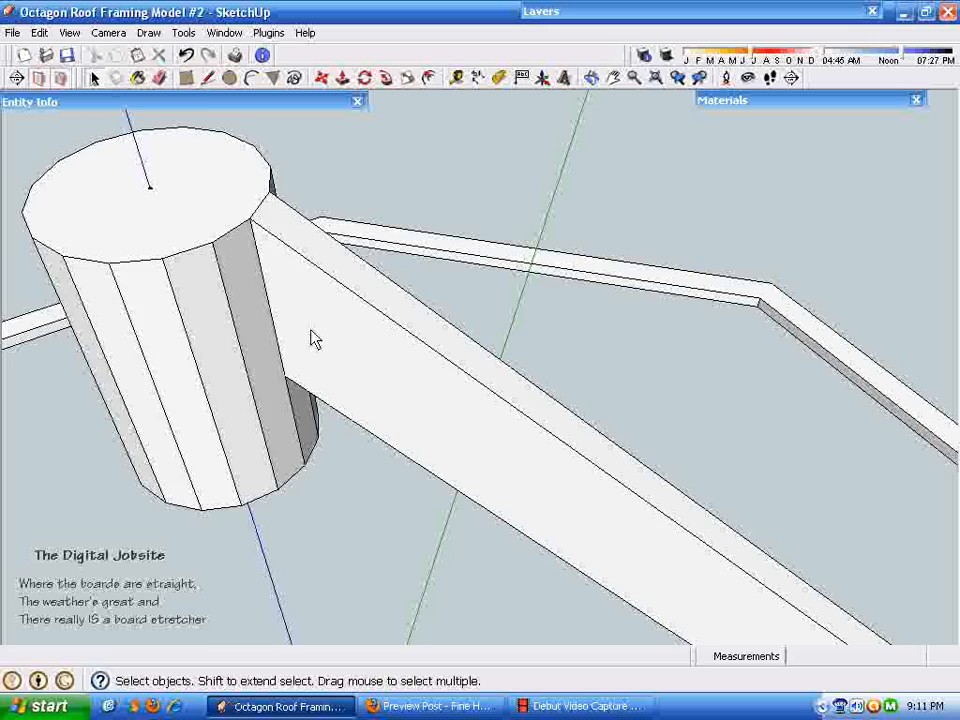
middle_drag(313, 340, 322, 277)
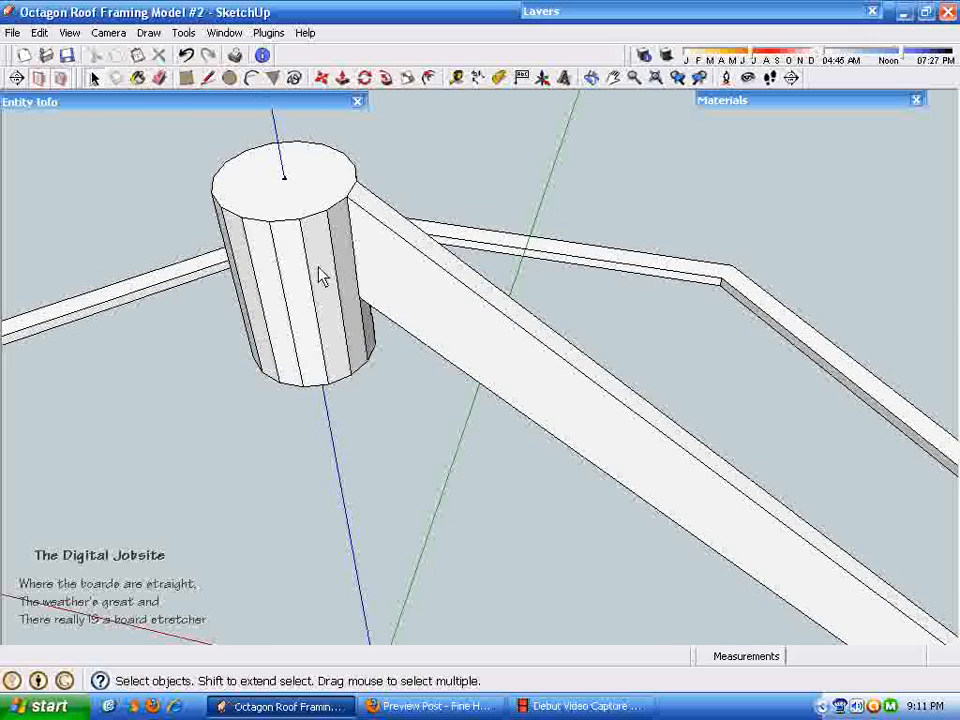
click(505, 368)
scroll(500, 362, down, 2)
mouse_move(500, 362)
middle_down()
mouse_move(579, 315)
mouse_move(595, 253)
middle_up()
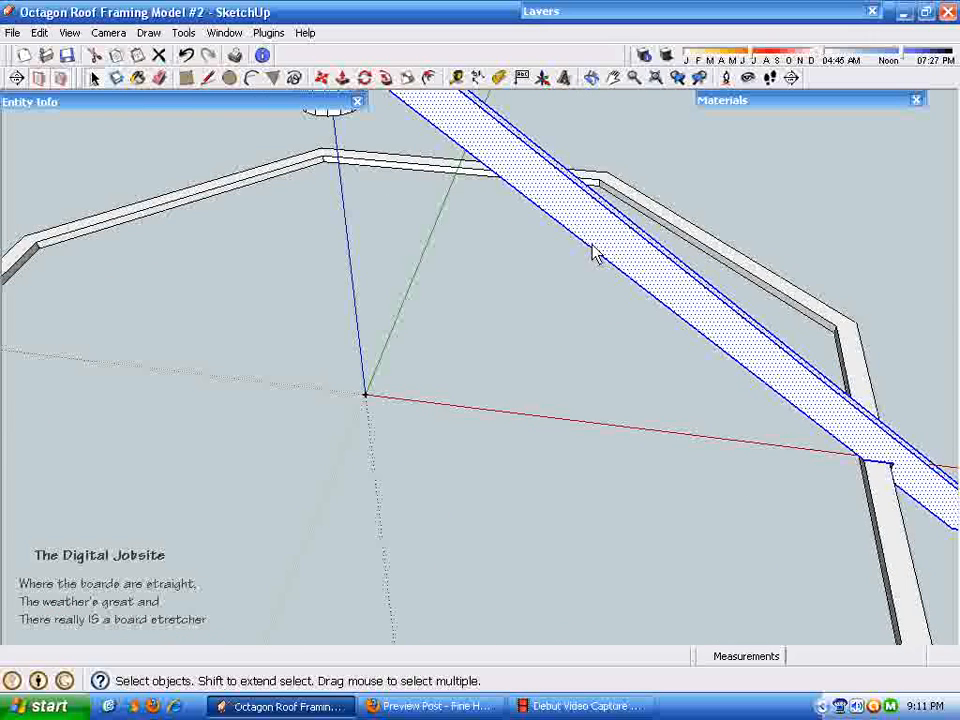
right_click(607, 231)
click(652, 341)
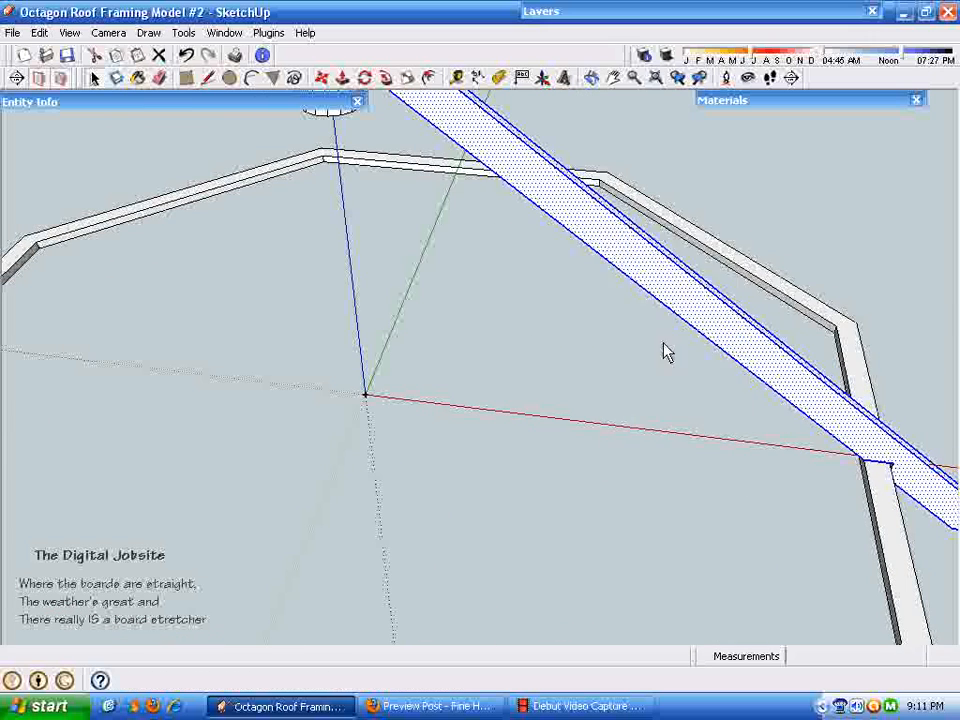
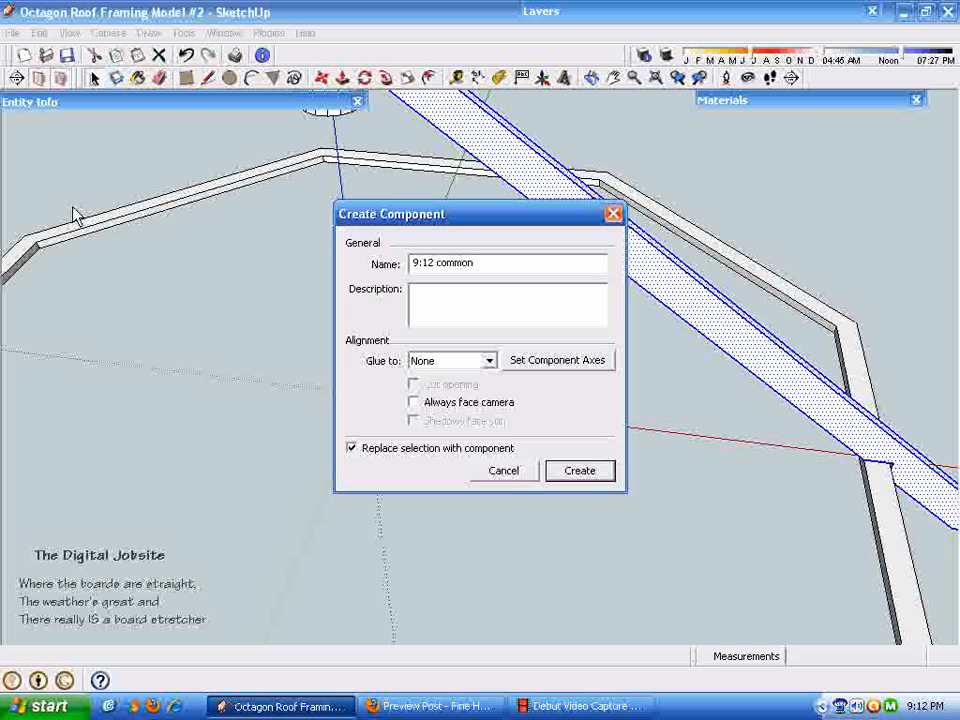
middle_drag(725, 425, 568, 568)
click(583, 473)
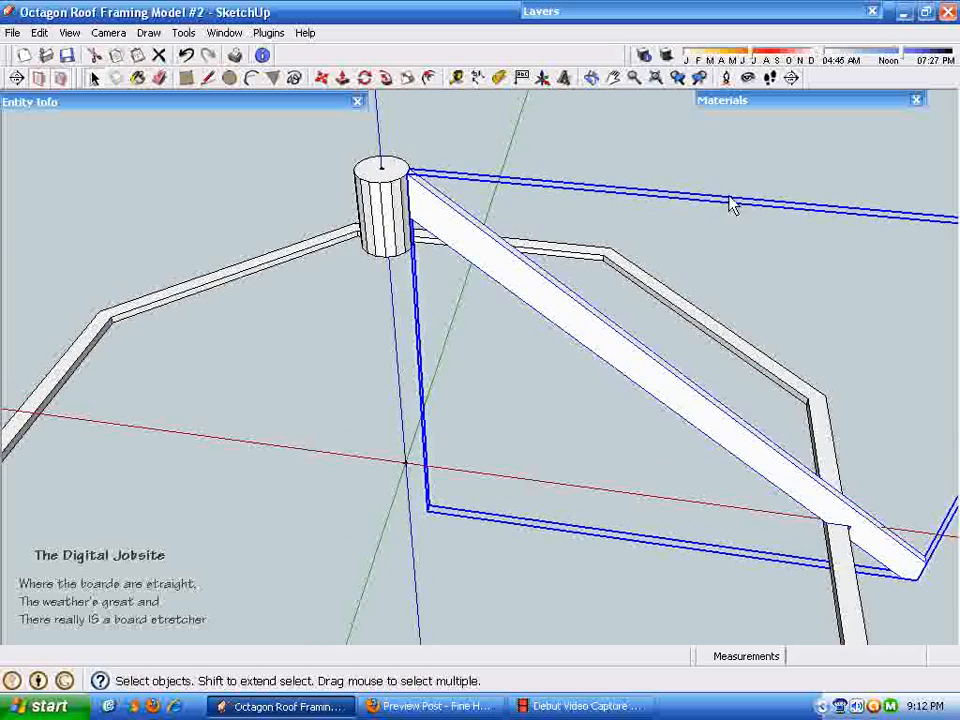
click(744, 154)
Rotate a copy of the common rafter 45 degrees about the centre of the king post's top.
click(486, 288)
middle_drag(486, 288, 475, 413)
scroll(454, 388, up, 8)
scroll(478, 424, down, 6)
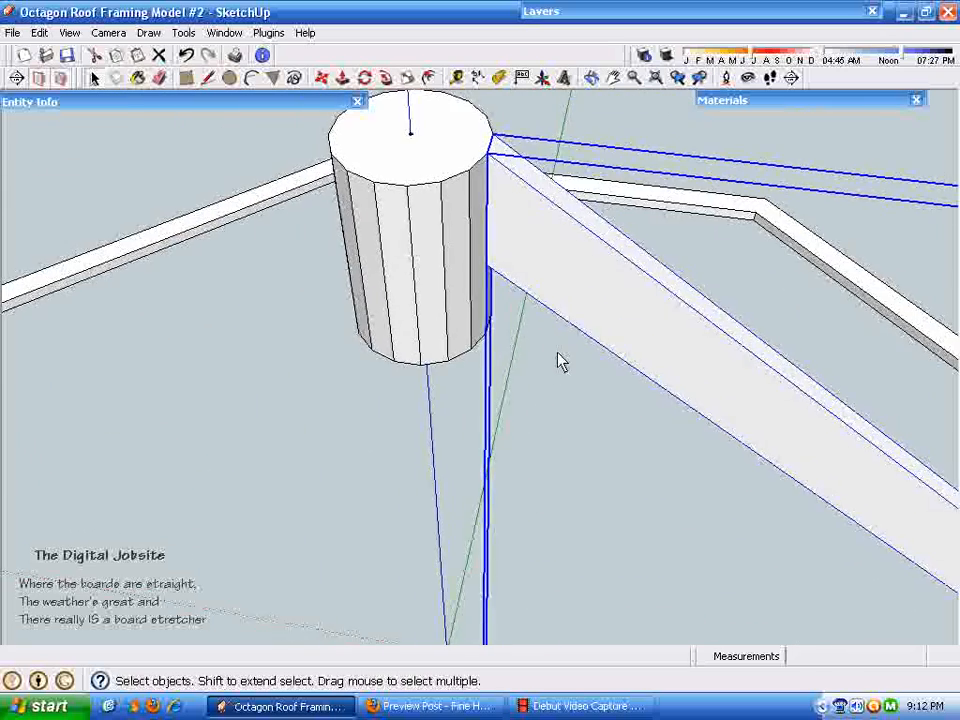
click(367, 82)
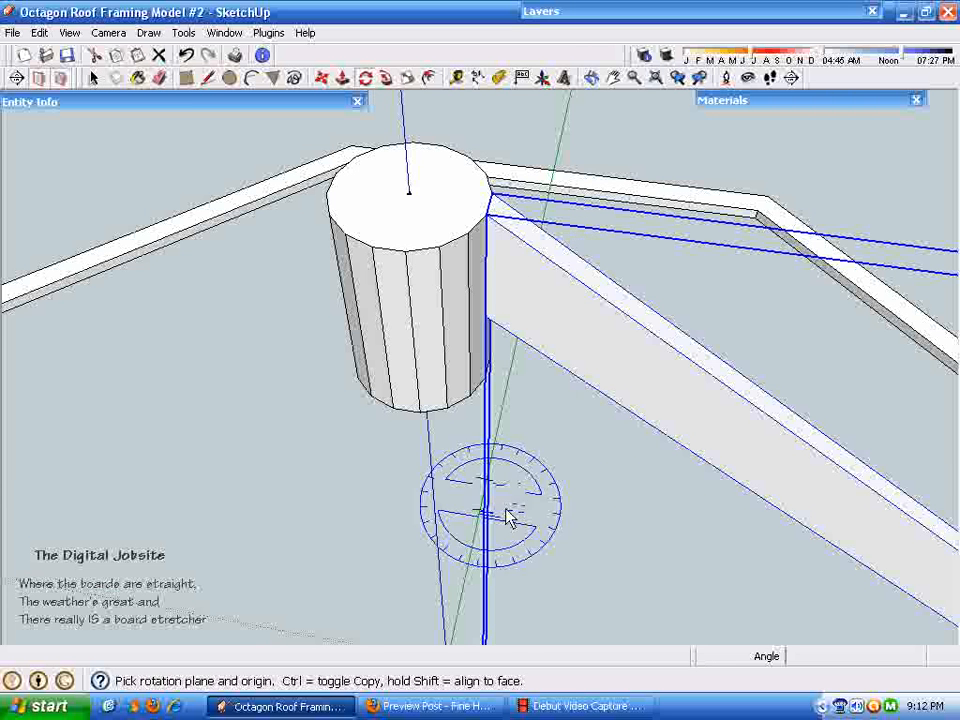
scroll(490, 615, down, 2)
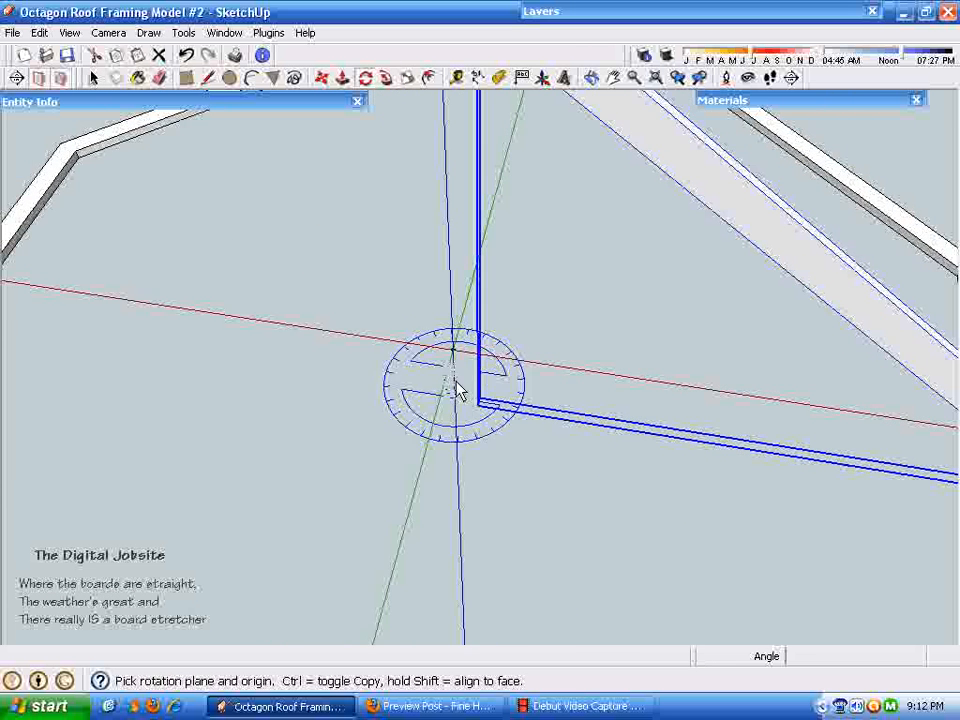
scroll(455, 358, down, 3)
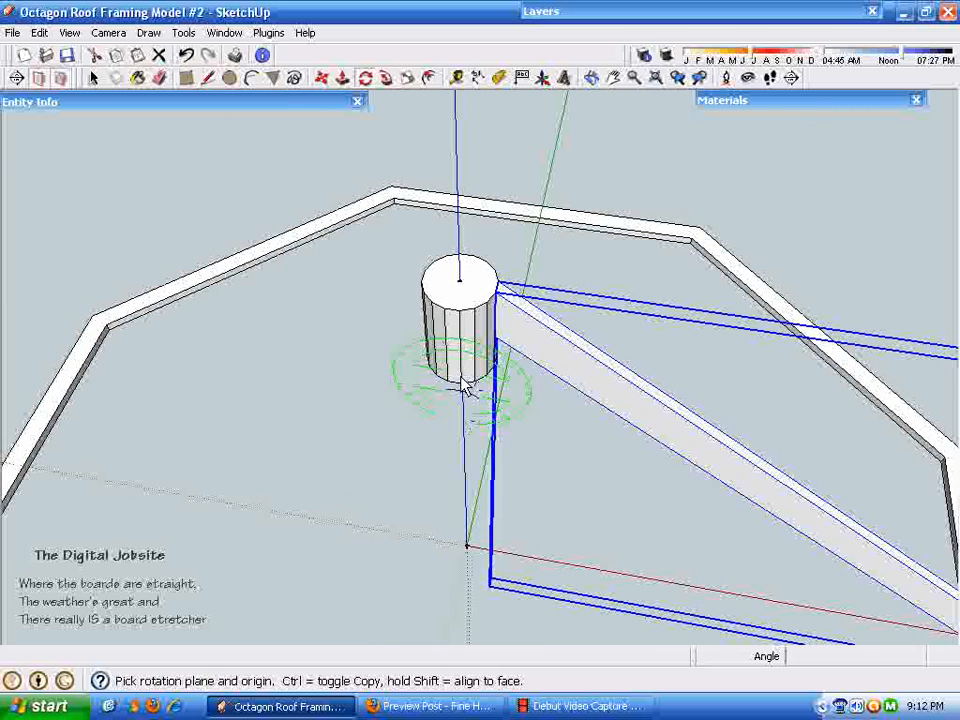
click(458, 281)
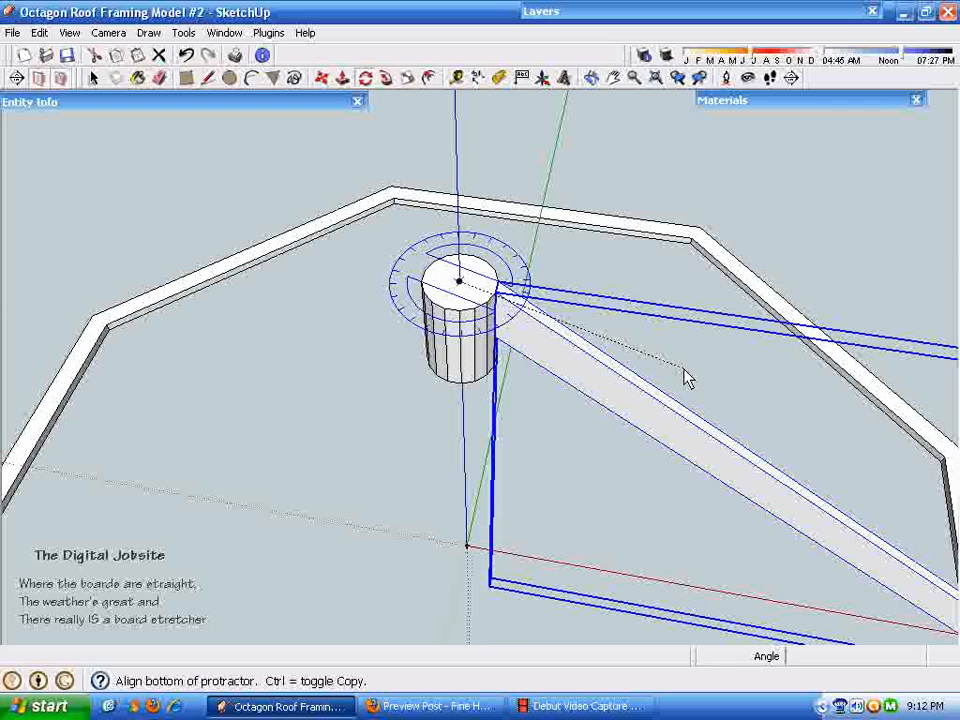
click(737, 370)
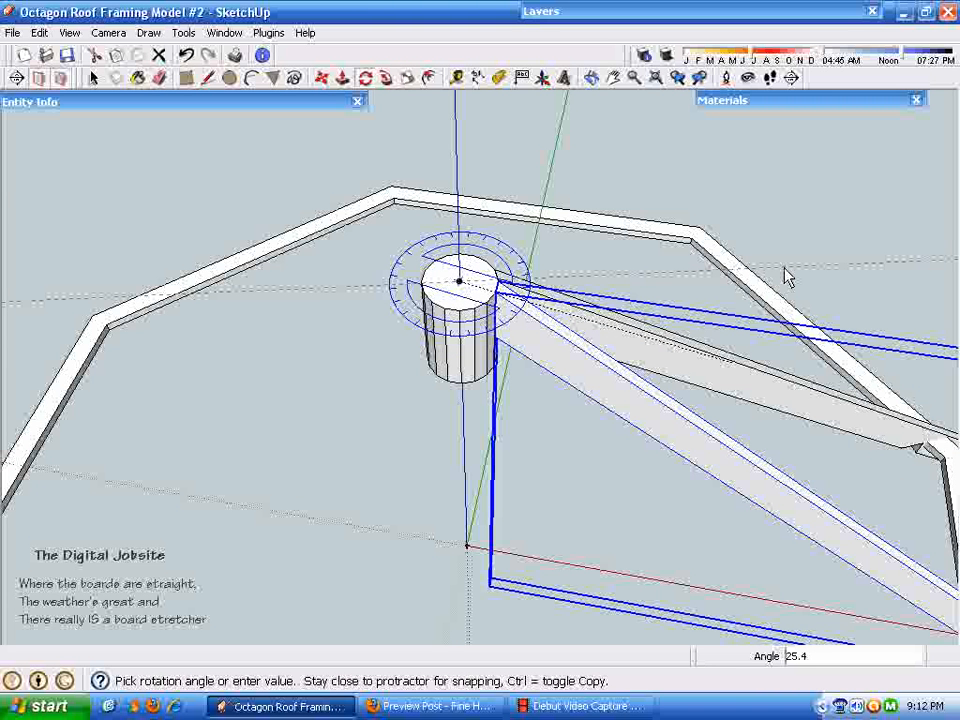
text(45)
key(Return)
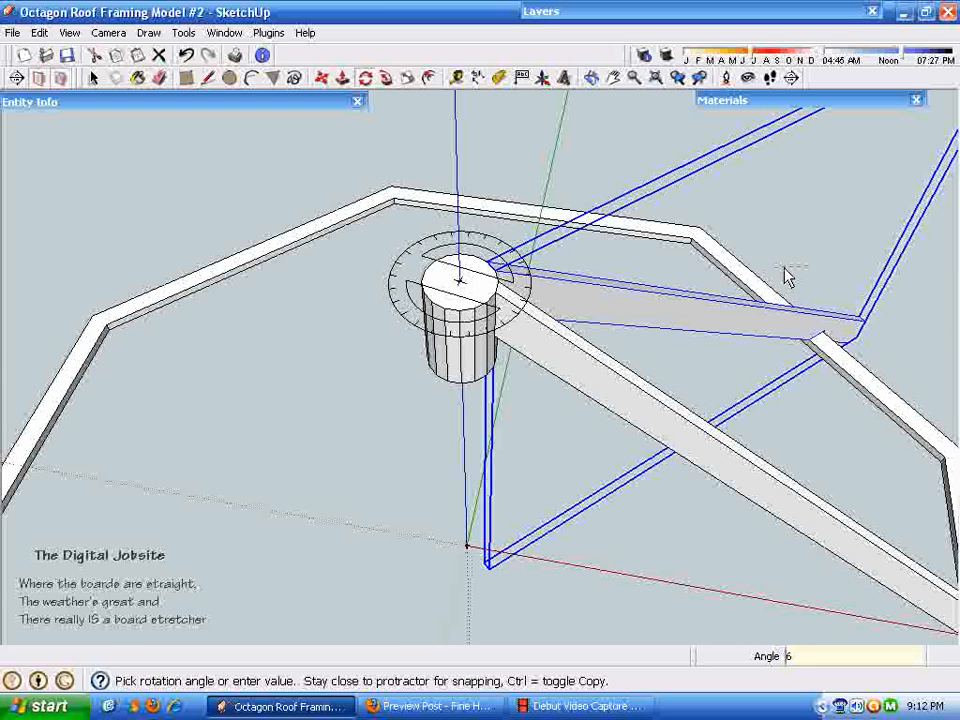
Multiply the 45-degree rotated rafter copy to seven copies around the king post.
key(Return)
scroll(654, 268, down, 5)
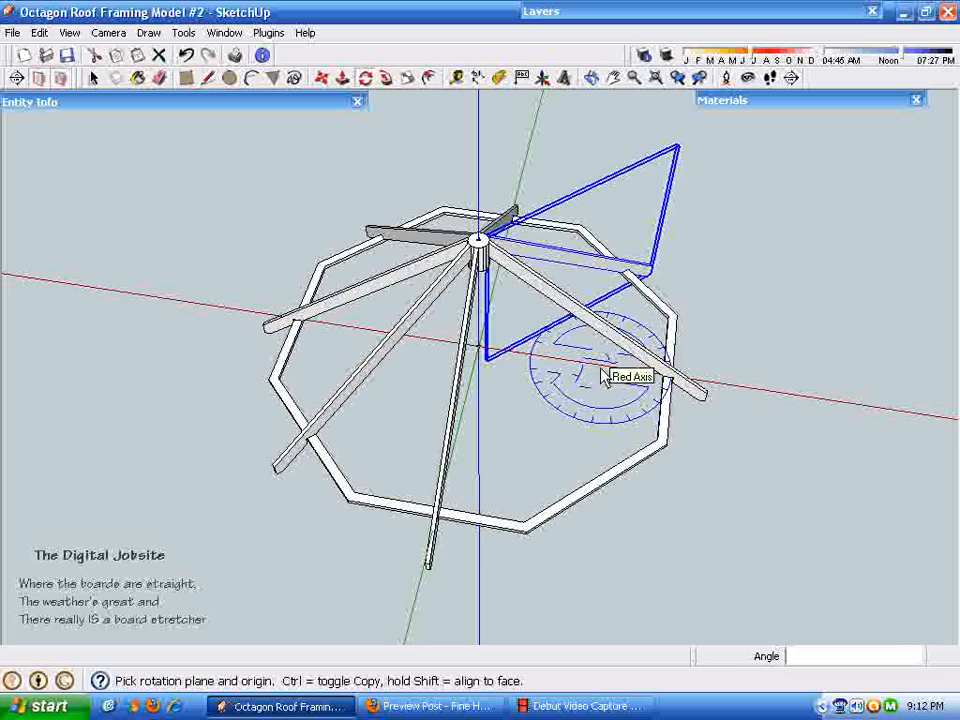
key(Return)
key(space)
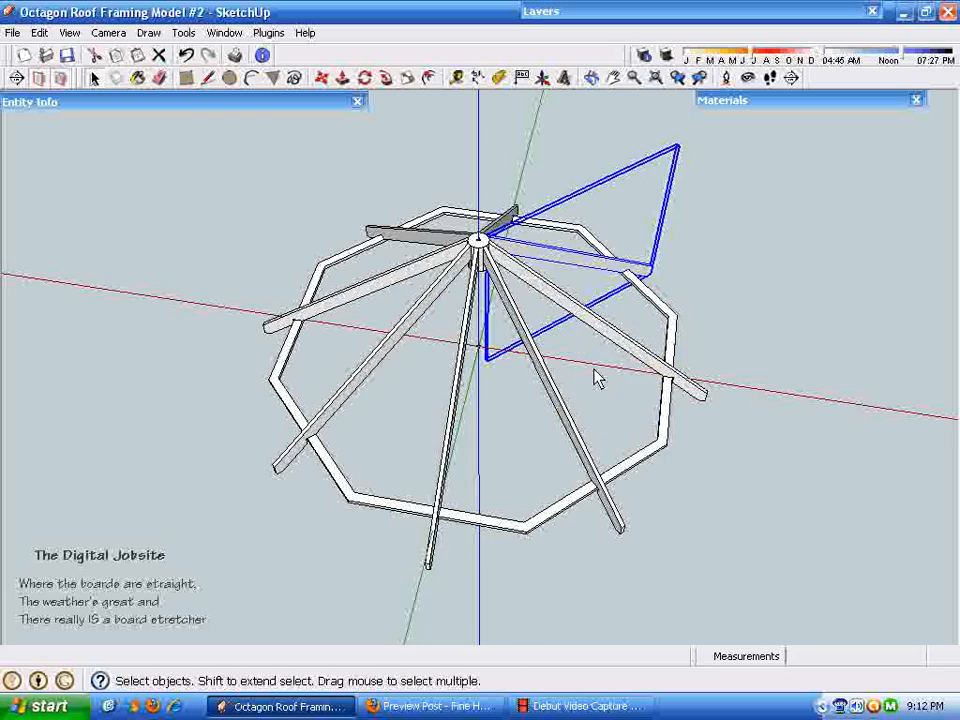
click(919, 266)
Examine how the common rafters sit on the octagonal plate and meet the king post.
middle_drag(396, 478, 290, 448)
scroll(490, 455, up, 3)
middle_drag(490, 455, 660, 385)
middle_drag(745, 583, 660, 673)
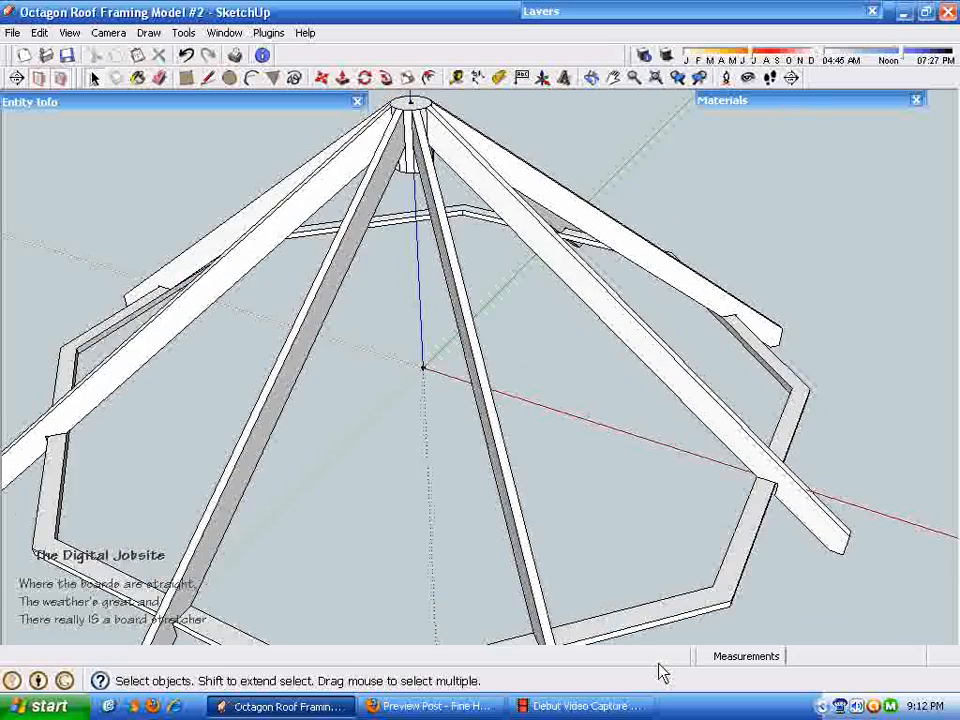
scroll(516, 465, up, 1)
middle_drag(516, 465, 570, 343)
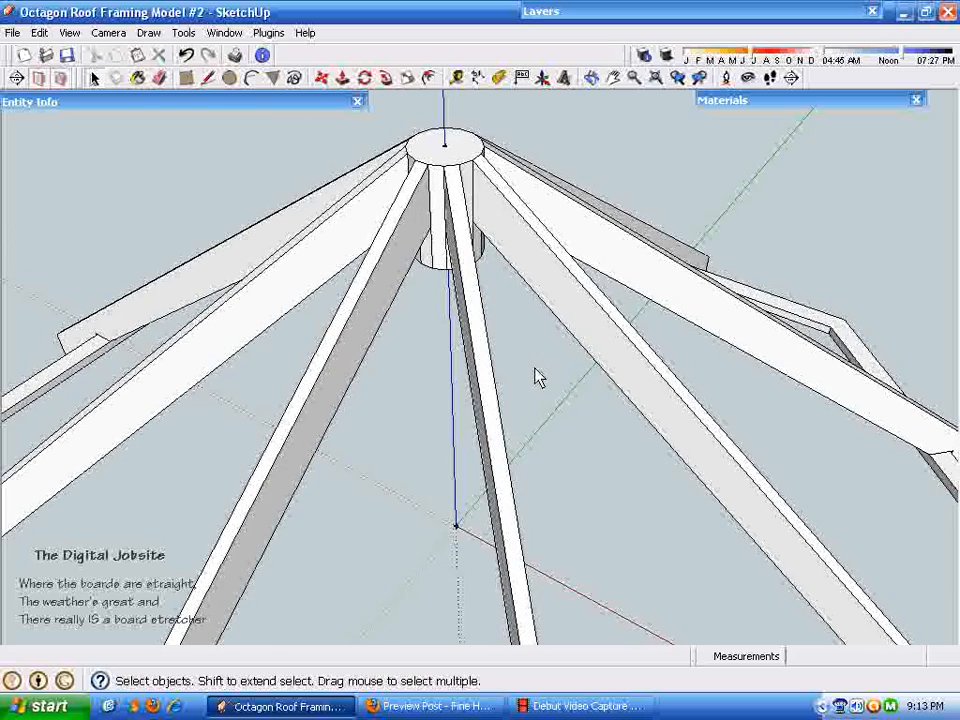
scroll(536, 374, up, 3)
scroll(536, 376, down, 3)
Inside the wall plate component, select and copy the plate's outer top octagon edge together with its centre point.
scroll(462, 387, down, 2)
middle_drag(470, 410, 630, 590)
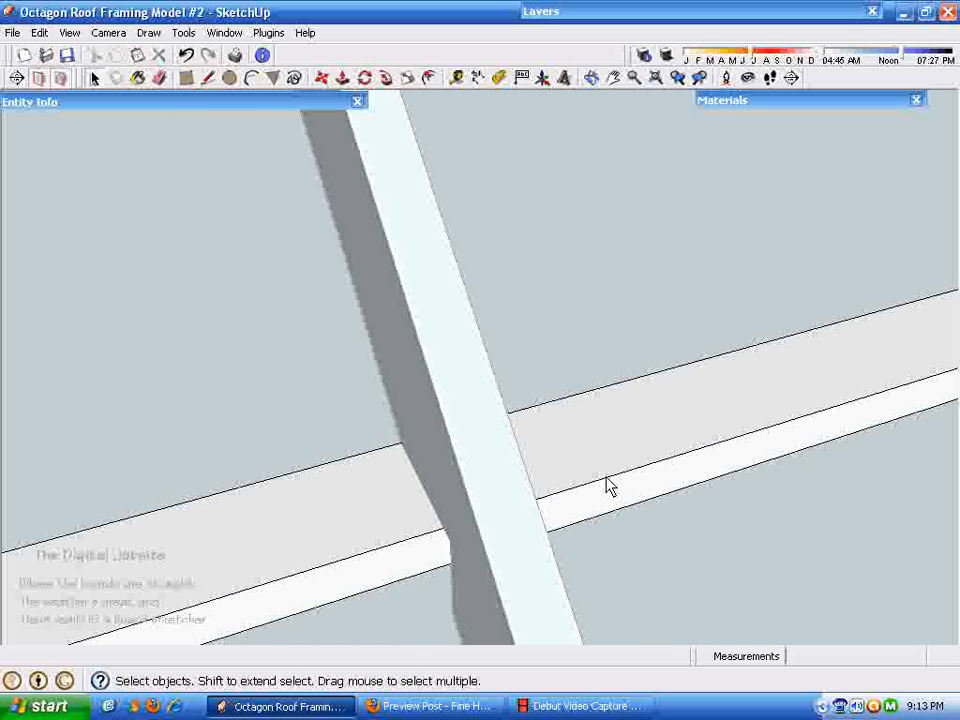
triple_click(608, 485)
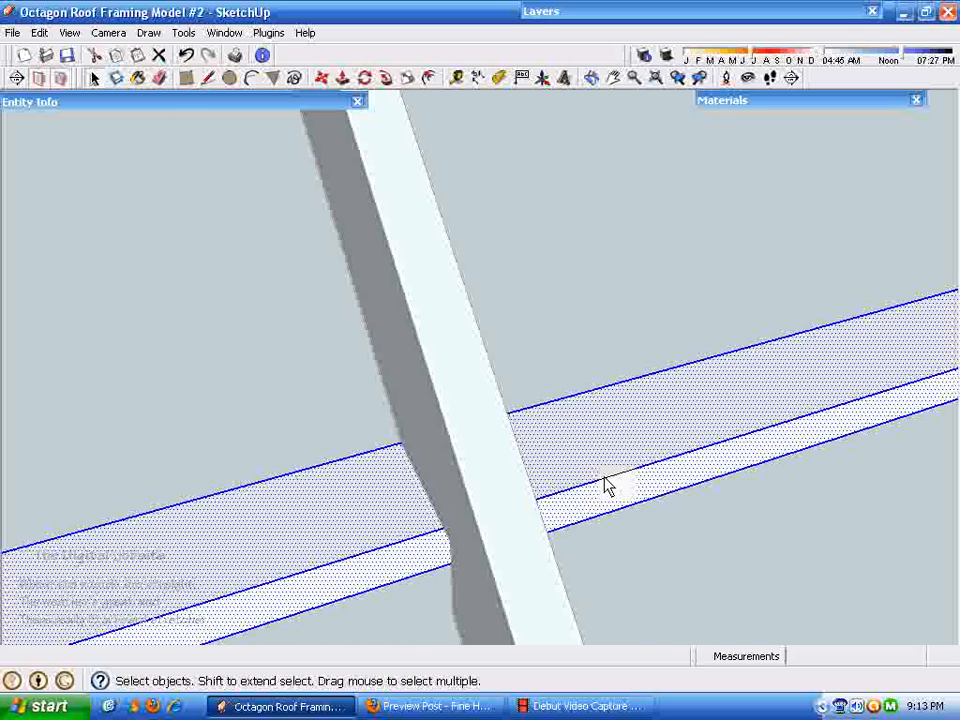
click(603, 479)
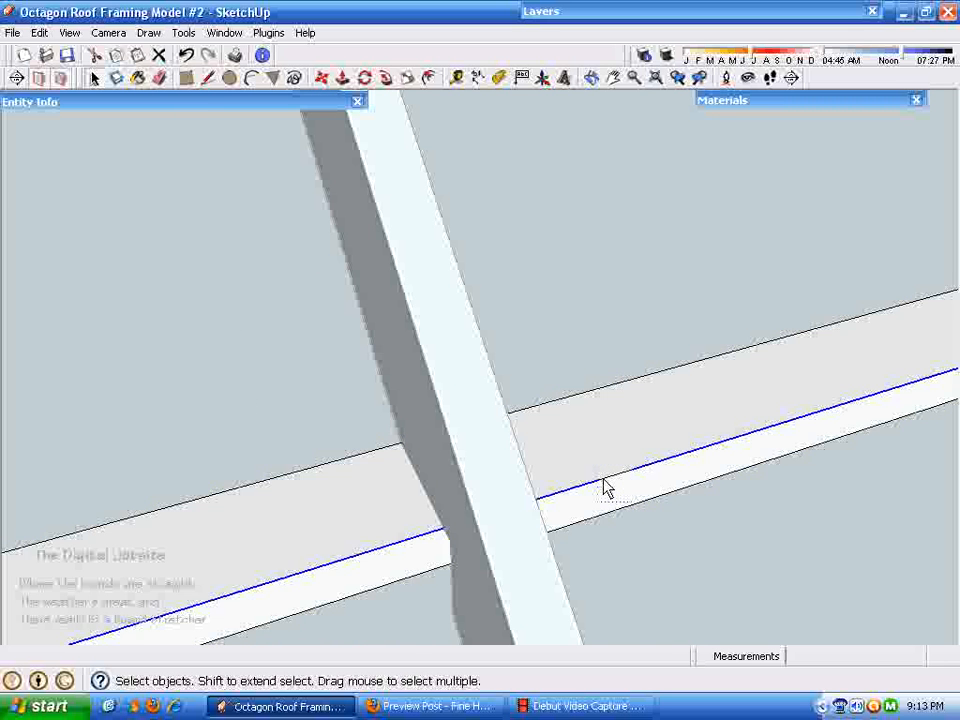
scroll(650, 507, down, 6)
middle_drag(651, 508, 690, 530)
middle_drag(586, 2, 668, 603)
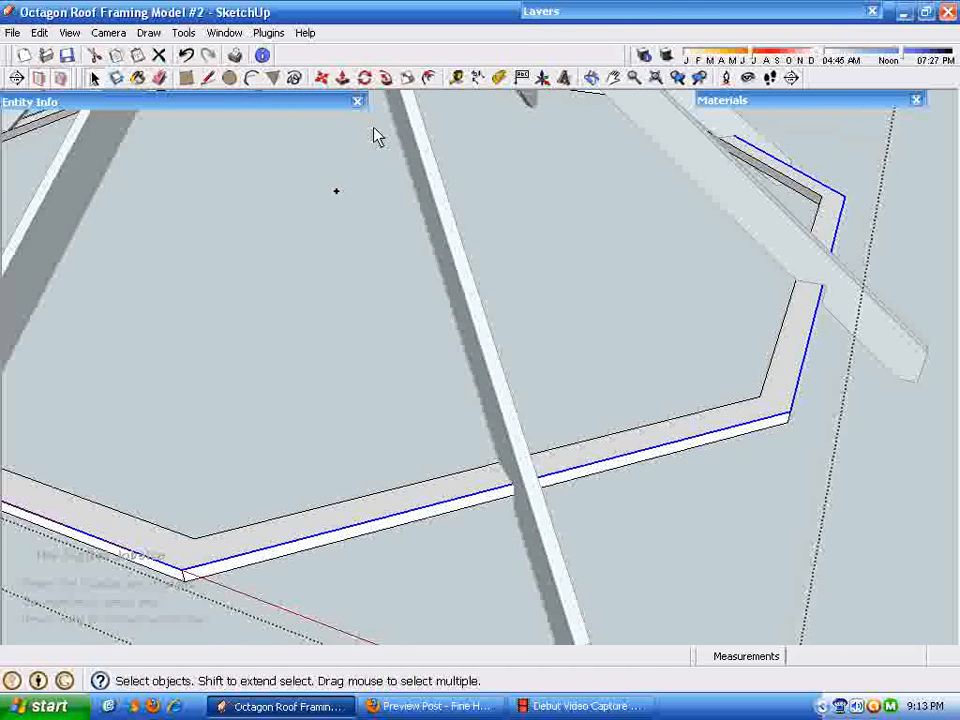
middle_drag(535, 566, 447, 449)
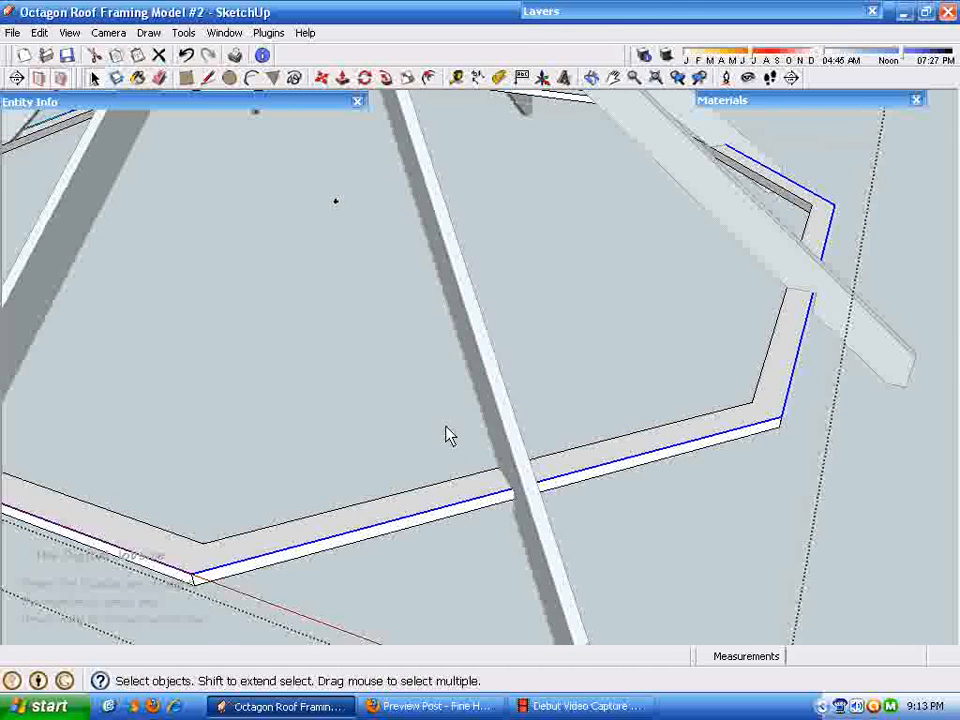
shift+drag(300, 168, 371, 216)
middle_drag(684, 483, 703, 455)
scroll(330, 238, down, 10)
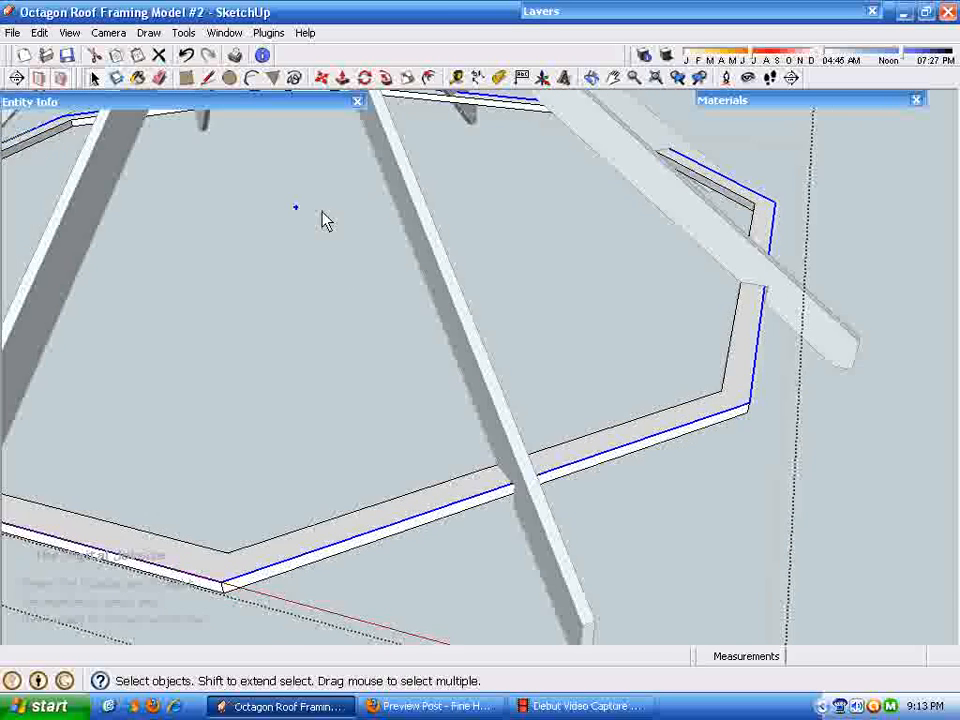
scroll(857, 437, down, 1)
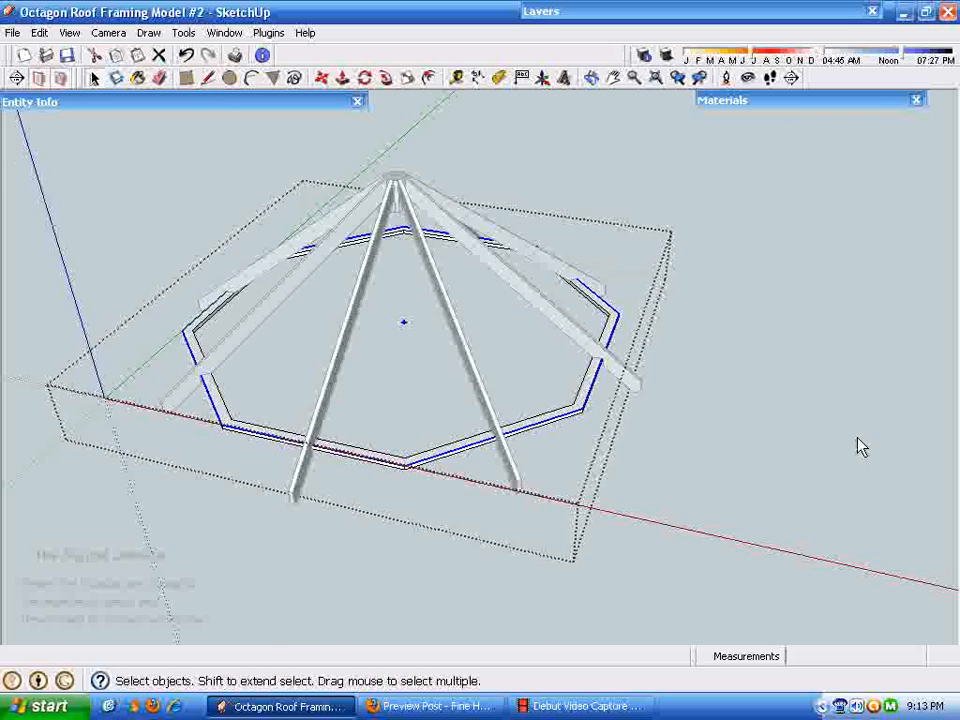
Paste the octagon and its centre point beside the roof framing, outside the plate component, and make them a group.
click(867, 451)
scroll(245, 260, down, 4)
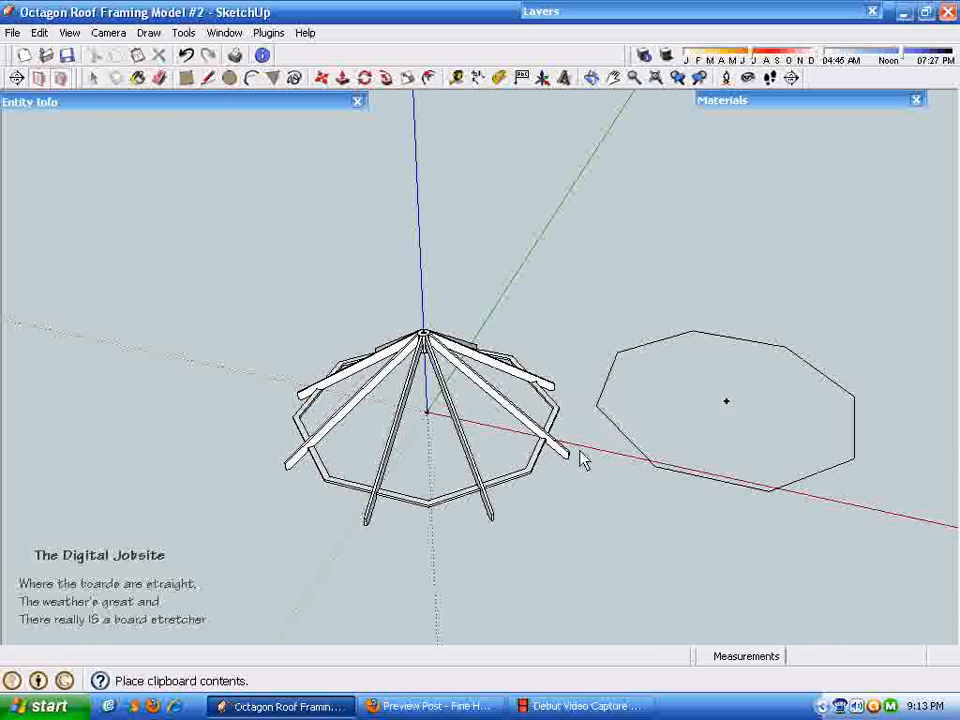
click(576, 531)
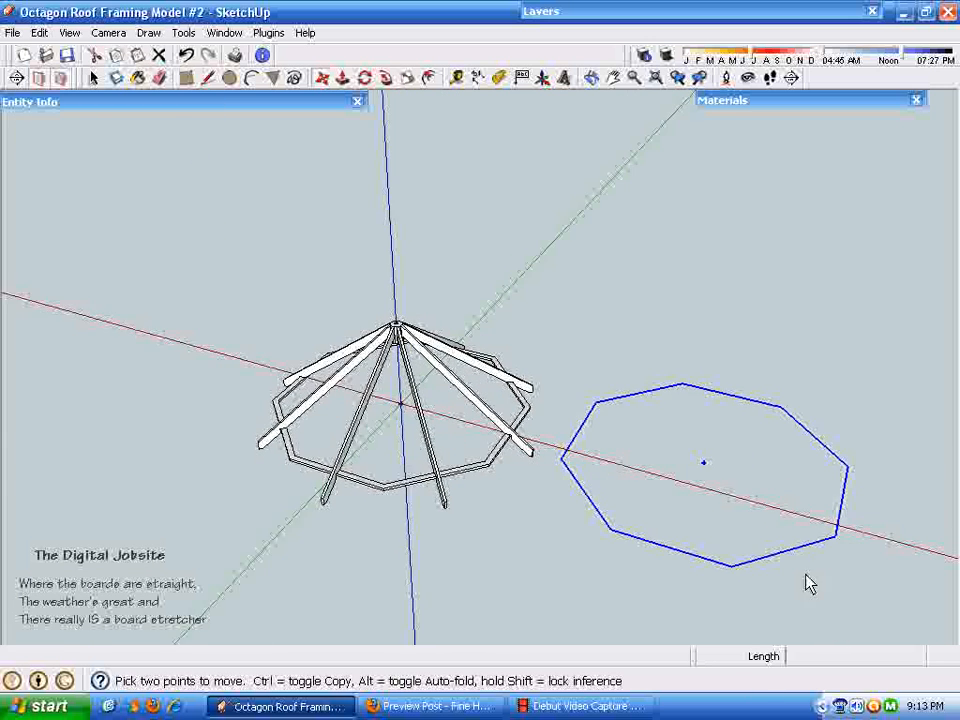
right_click(800, 556)
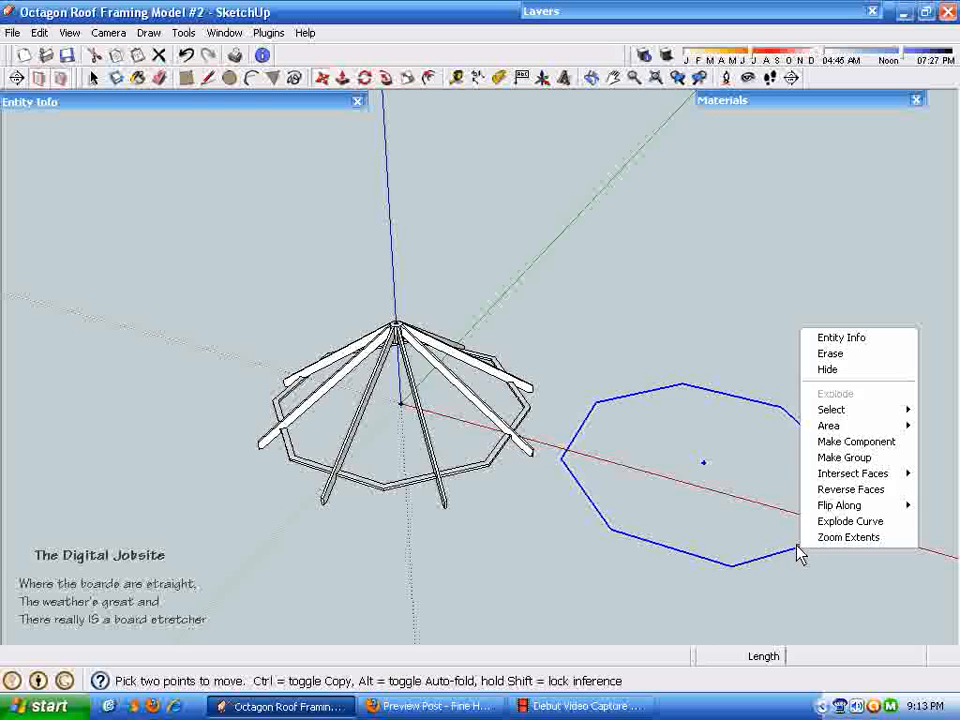
click(845, 458)
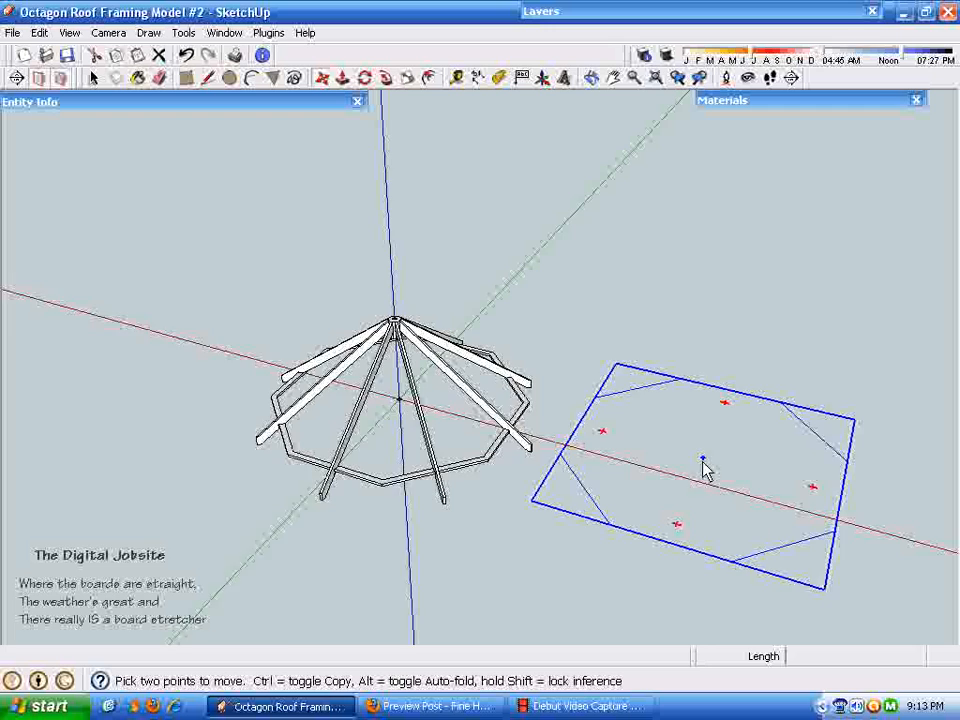
Move the octagon group by its centre point onto the model origin.
click(703, 460)
scroll(386, 500, up, 4)
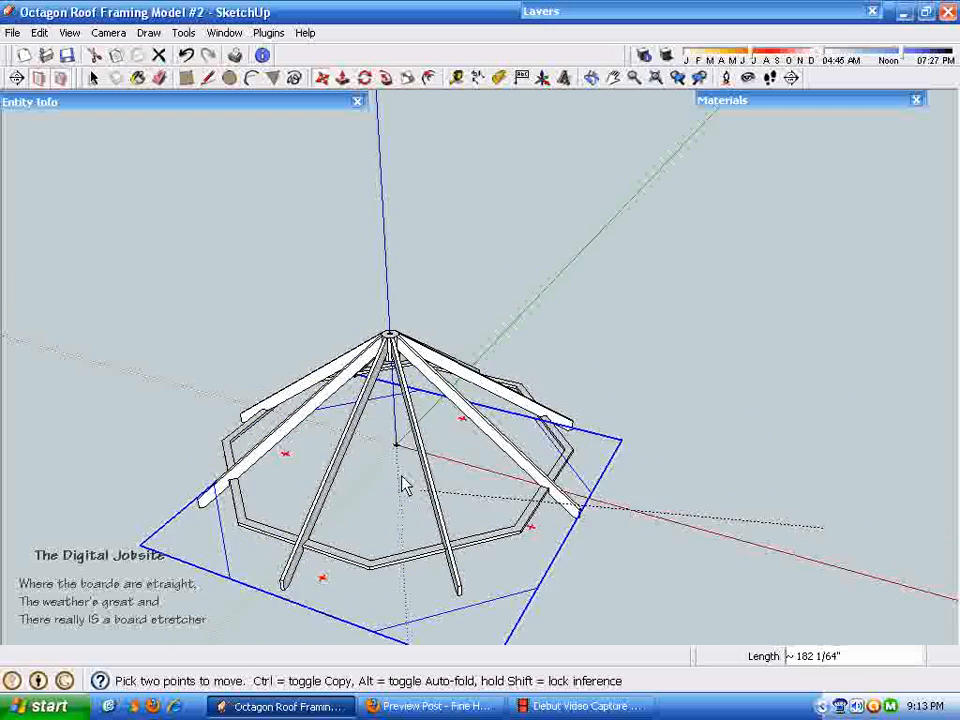
click(397, 446)
scroll(417, 641, up, 8)
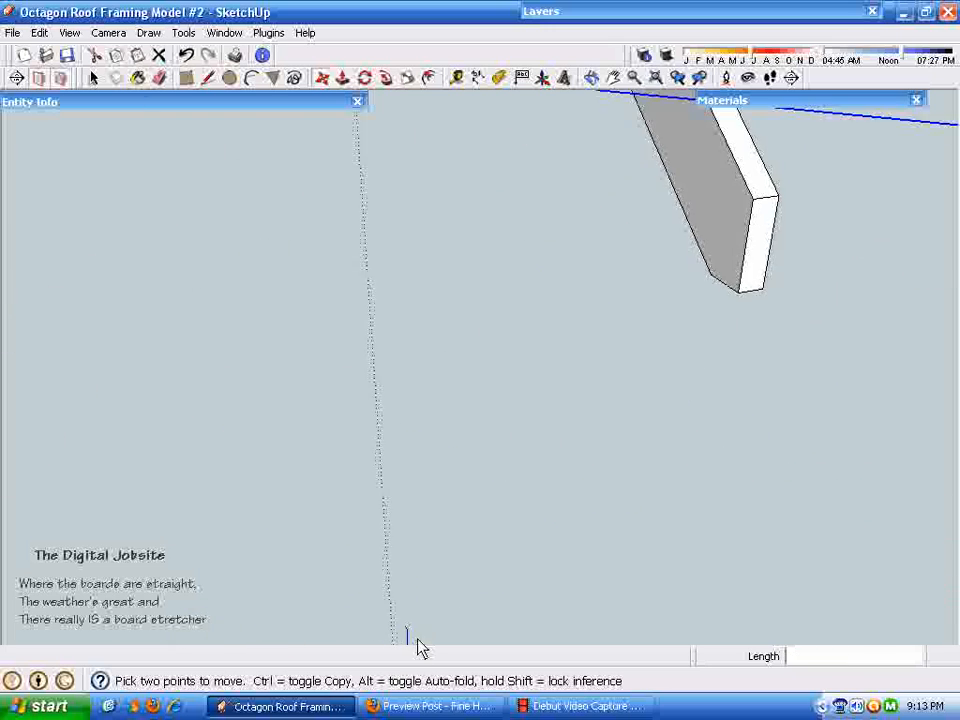
shift+middle_drag(575, 470, 568, 668)
shift+middle_drag(597, 452, 330, 330)
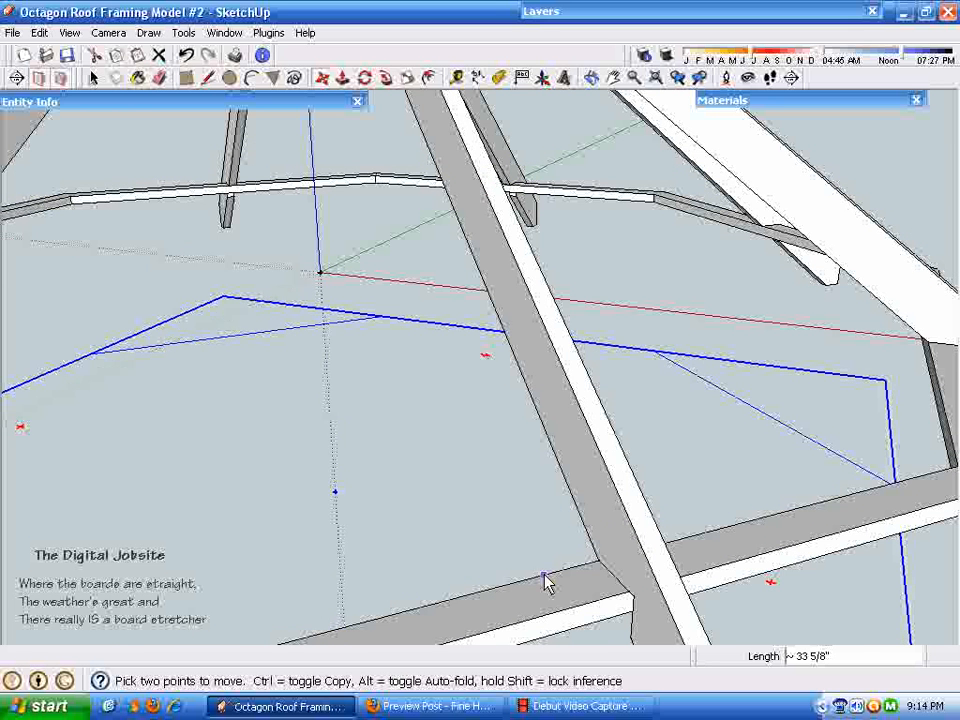
key(Escape)
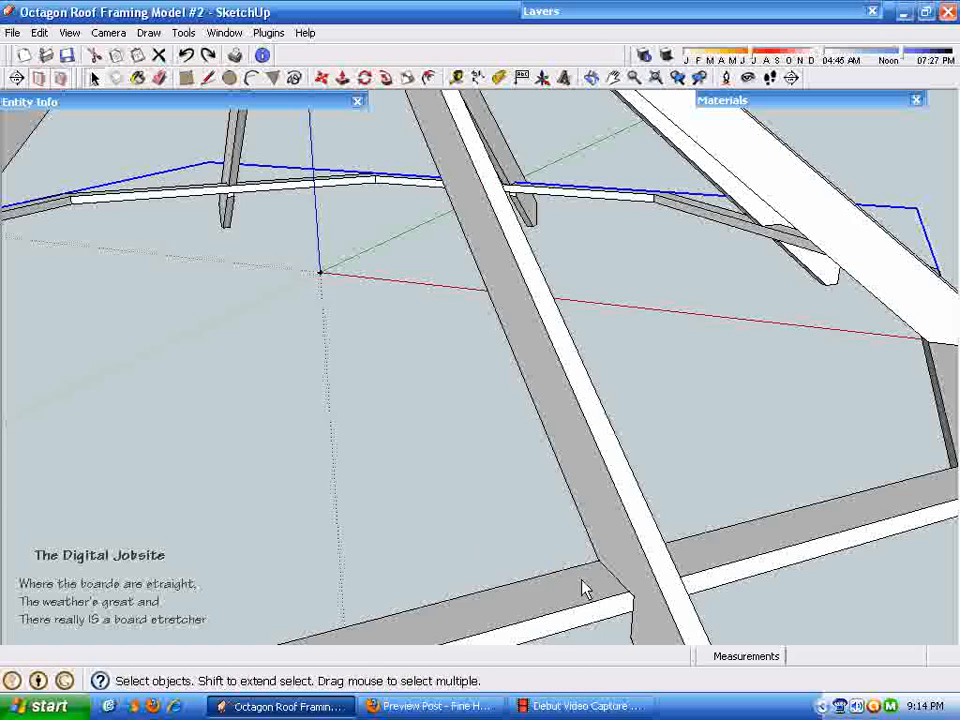
Create a guide parallel to the rafter's plumb birdsmouth cut, offset 1/2 inch to the plate's outer top edge.
middle_drag(582, 580, 614, 274)
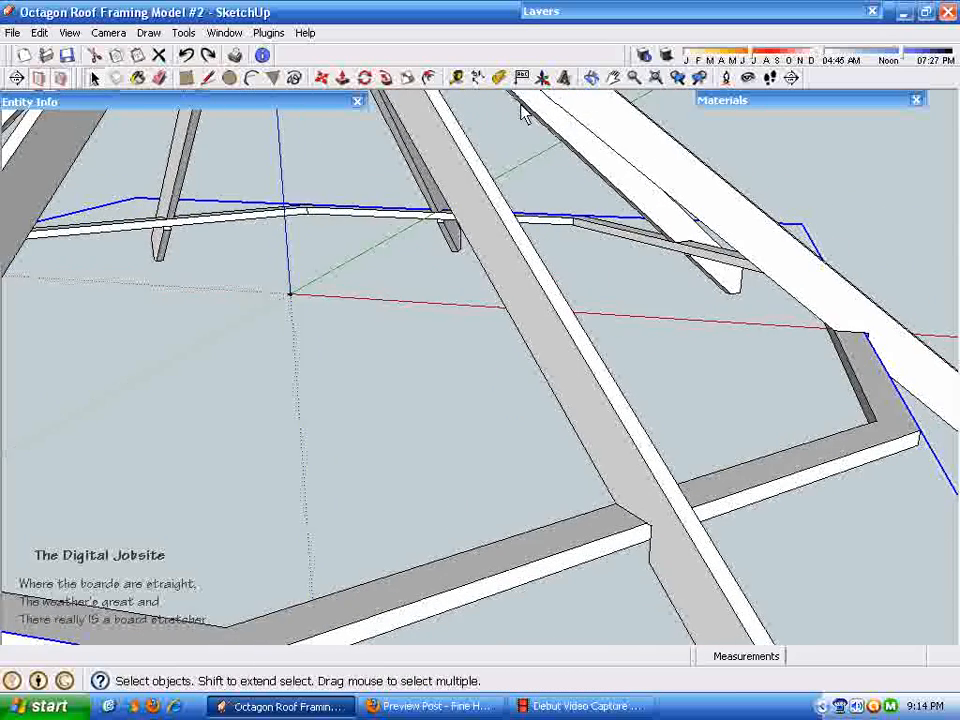
click(456, 77)
scroll(715, 630, up, 5)
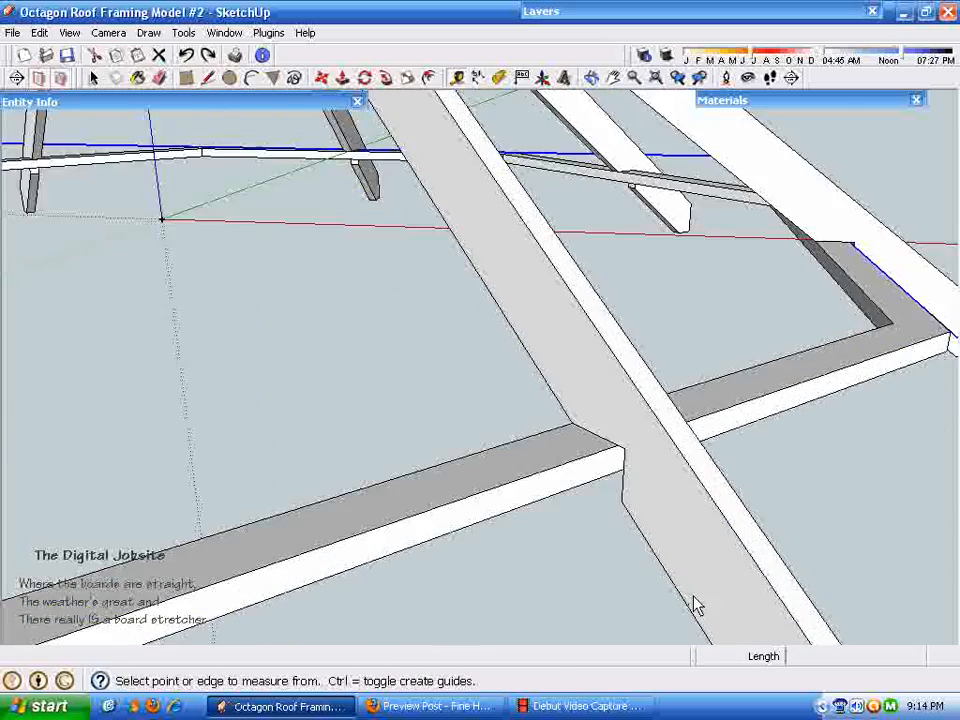
scroll(697, 606, up, 2)
mouse_move(613, 445)
middle_down()
mouse_move(671, 514)
mouse_move(624, 450)
middle_up()
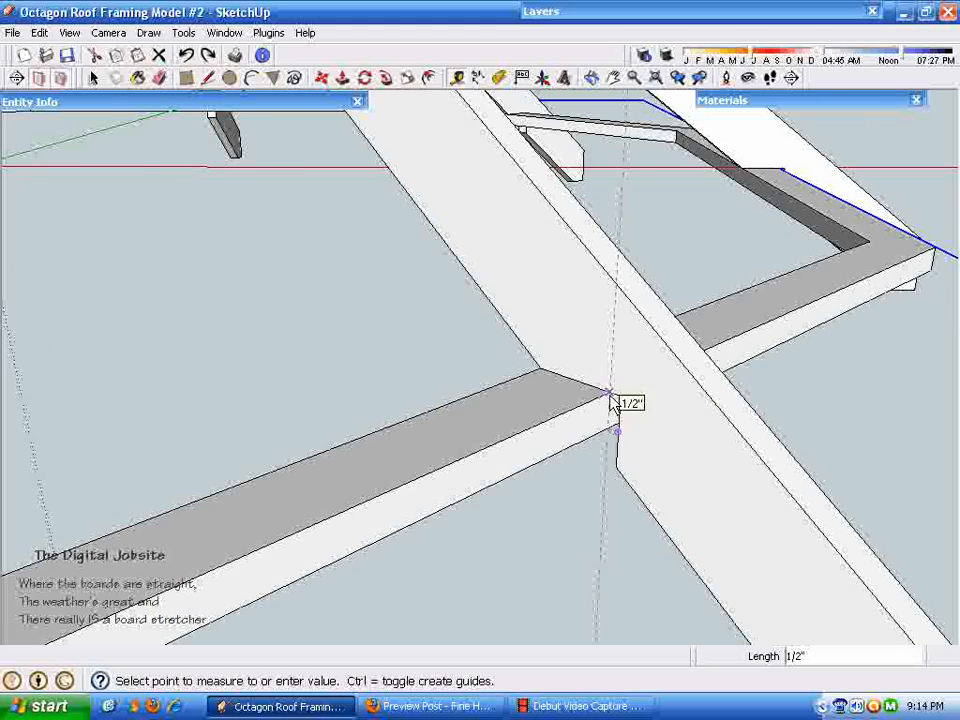
click(609, 394)
scroll(681, 549, down, 8)
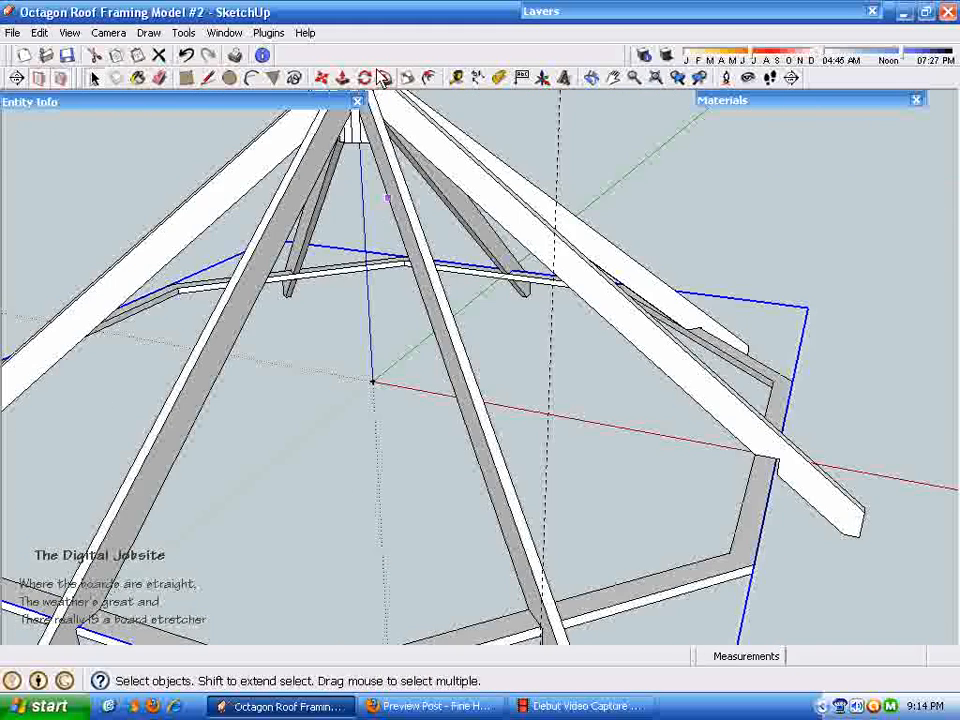
Move the octagon group up 4 1/4 inches to where the guide meets the rafter's top edge, and erase the guide.
click(320, 80)
middle_drag(505, 590, 574, 600)
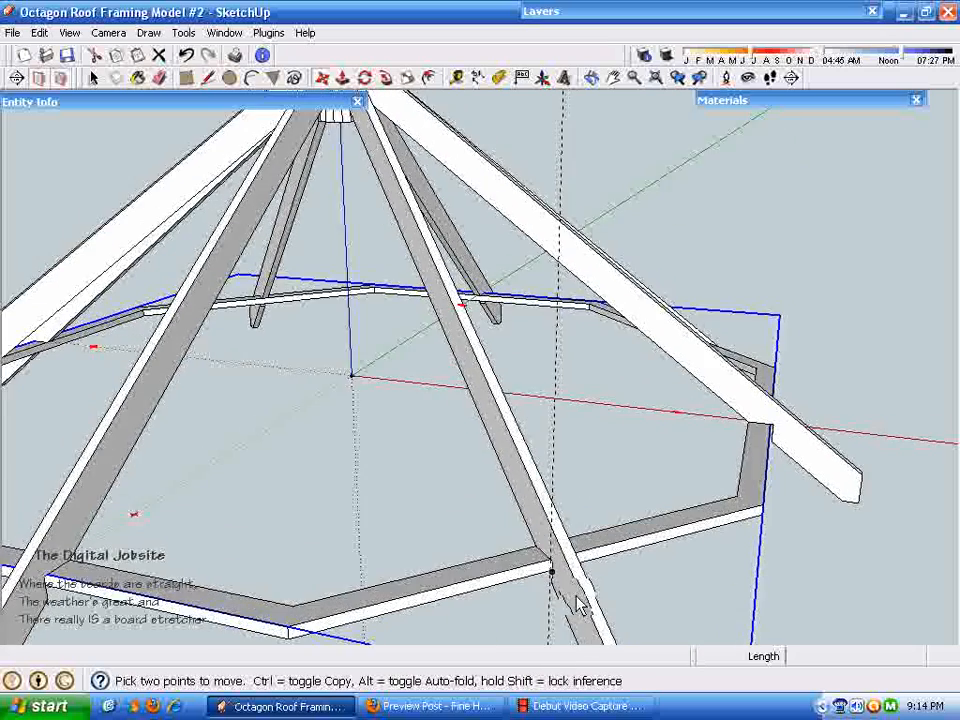
scroll(512, 620, up, 1)
scroll(512, 620, up, 5)
middle_drag(508, 628, 500, 714)
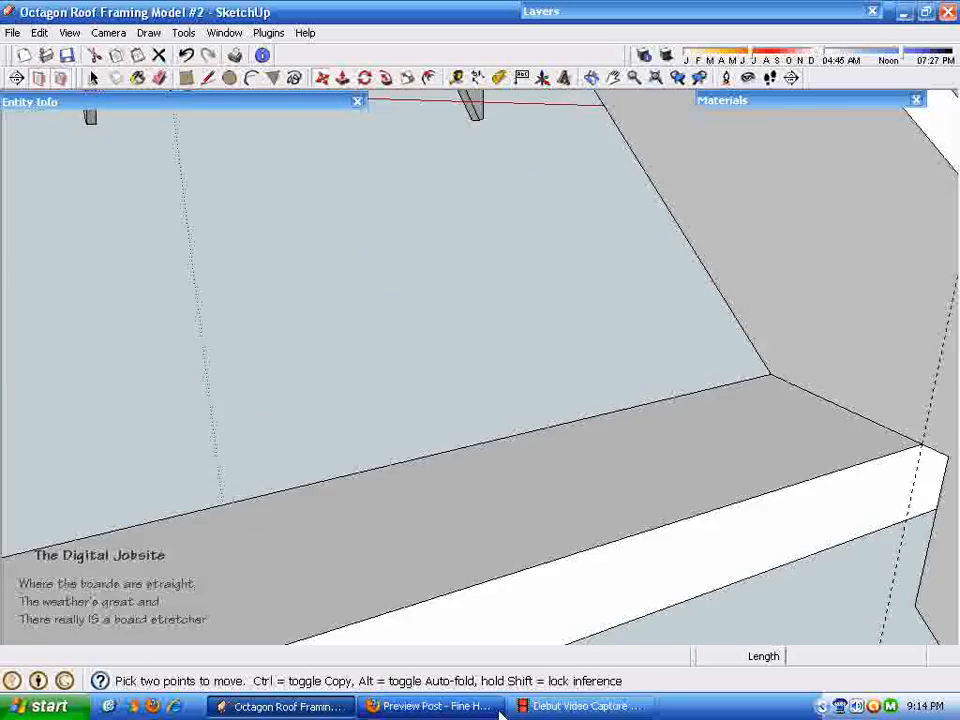
scroll(500, 716, down, 3)
middle_drag(648, 606, 650, 671)
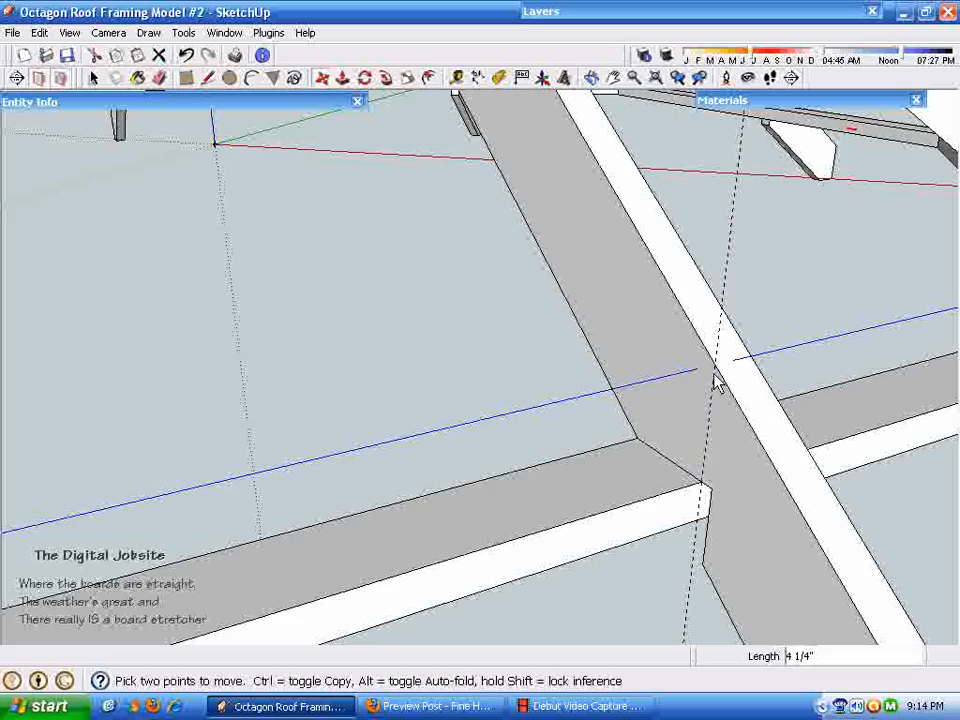
middle_drag(716, 383, 733, 648)
middle_drag(745, 562, 270, 124)
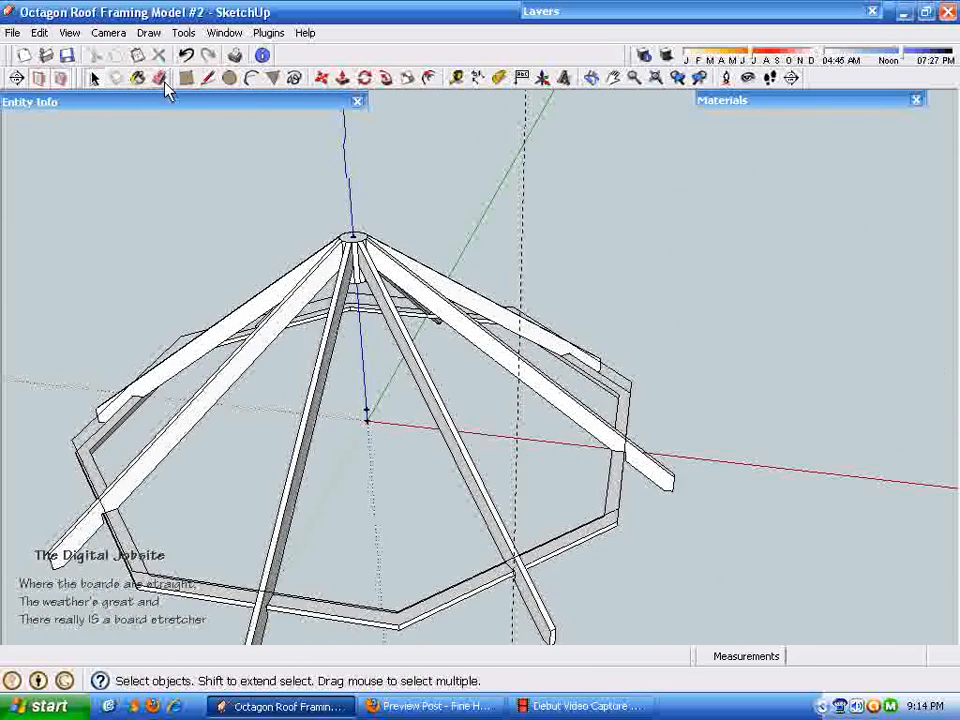
middle_drag(567, 222, 398, 268)
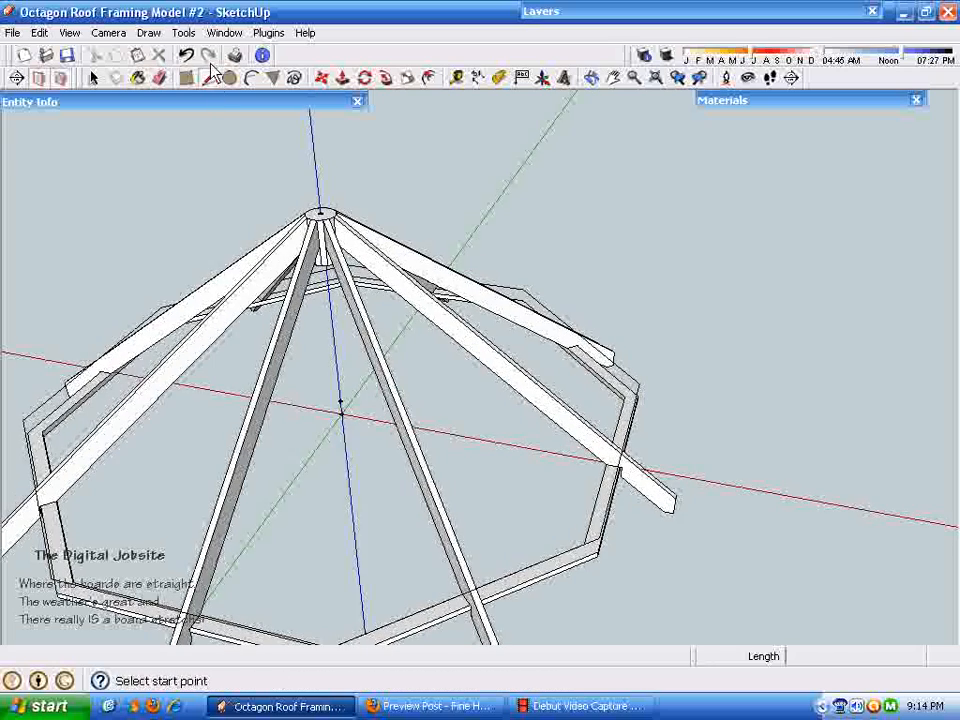
Draw a vertical rectangular face about 137 by 136 inches from the origin along the red and blue axes.
scroll(388, 600, up, 3)
scroll(399, 551, down, 3)
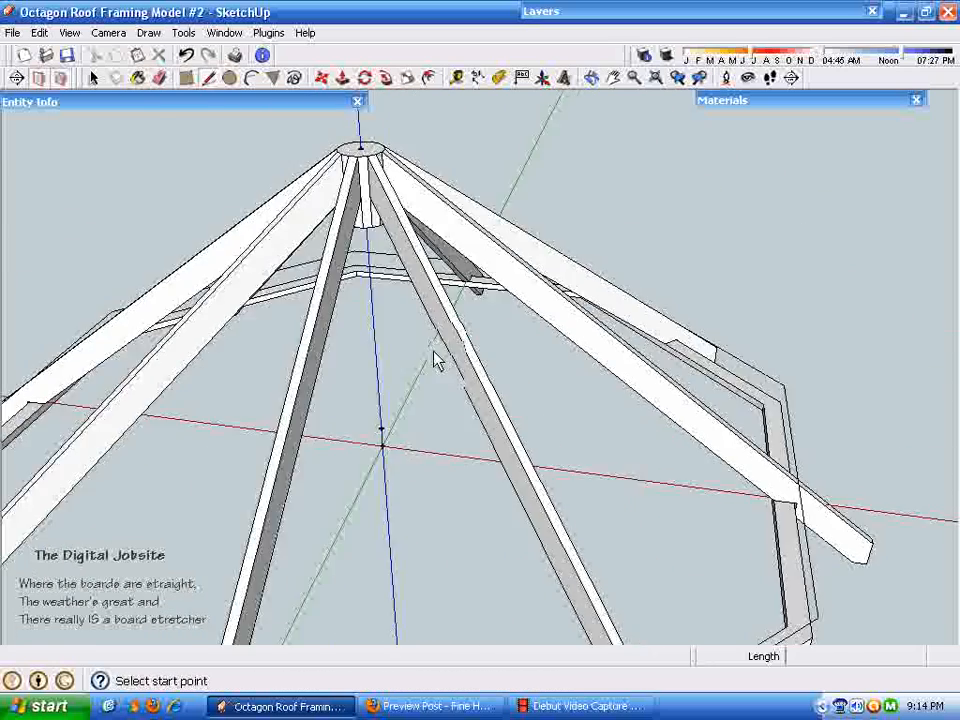
middle_drag(408, 140, 468, 405)
scroll(452, 345, up, 4)
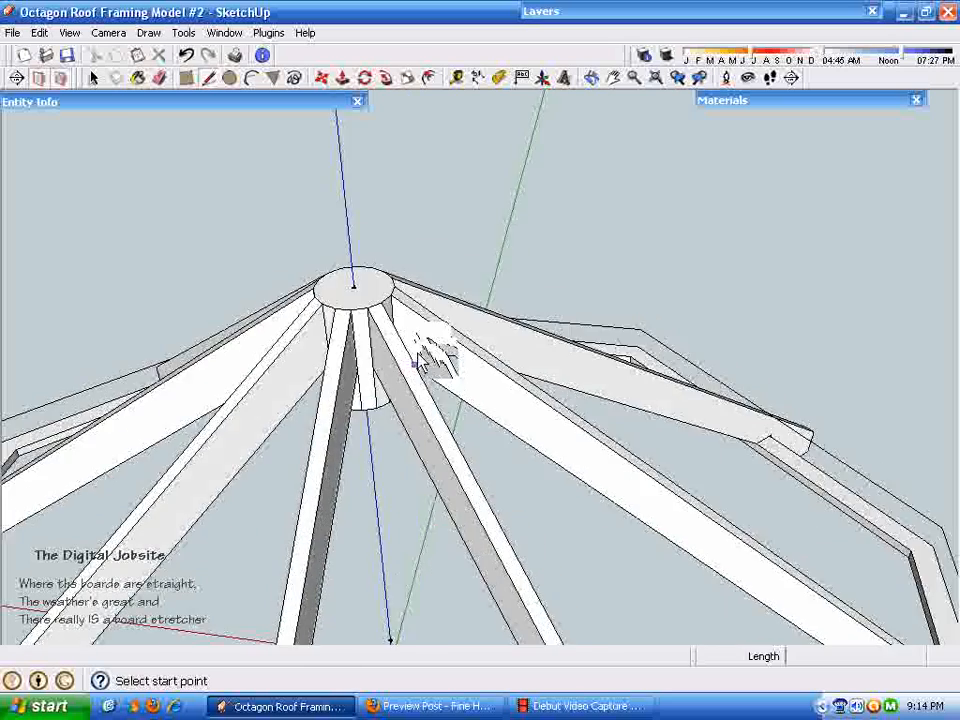
middle_drag(424, 360, 372, 392)
middle_drag(320, 333, 441, 566)
scroll(322, 322, down, 4)
scroll(417, 578, up, 5)
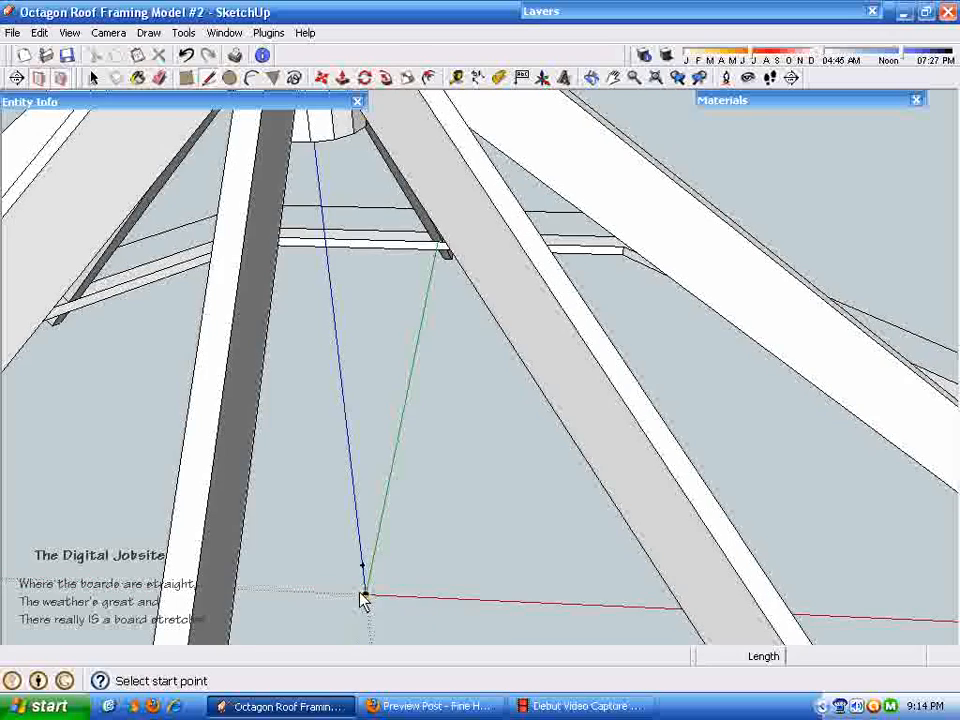
click(364, 596)
scroll(600, 558, down, 2)
scroll(605, 566, down, 3)
middle_drag(602, 681, 864, 253)
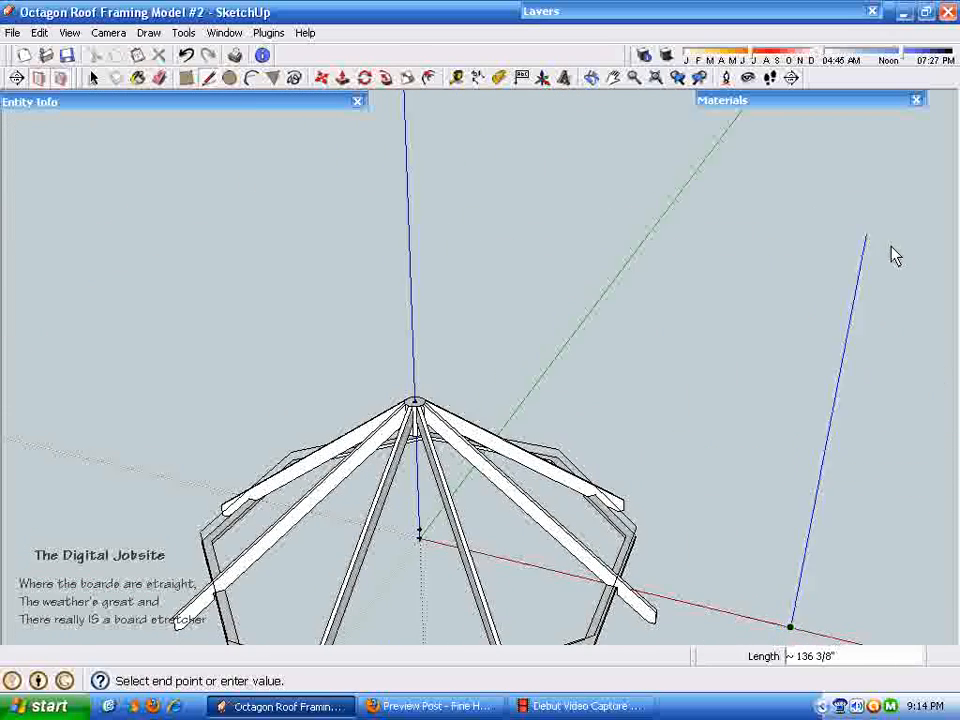
click(866, 235)
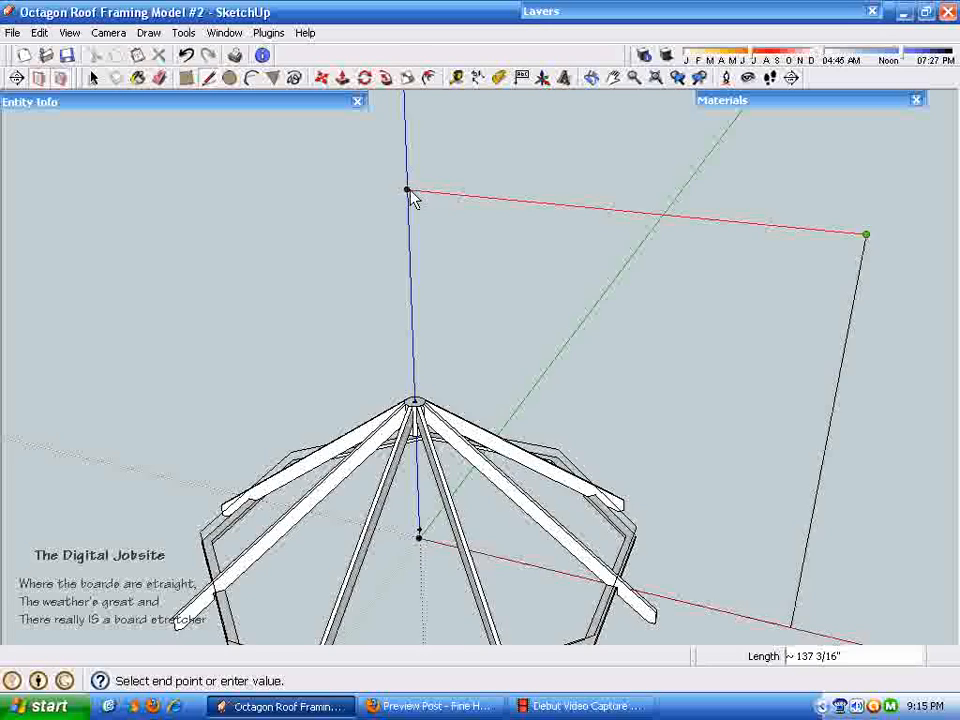
click(407, 190)
click(418, 527)
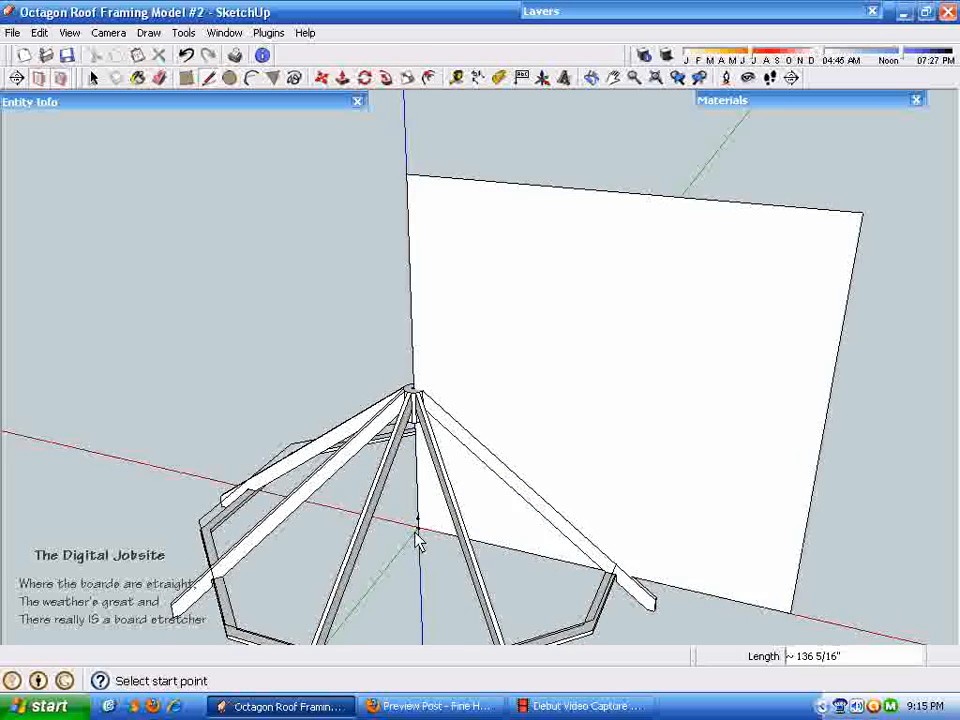
Make the vertical face a component named "hip", replacing the selection with the component.
key(space)
click(702, 430)
right_click(702, 426)
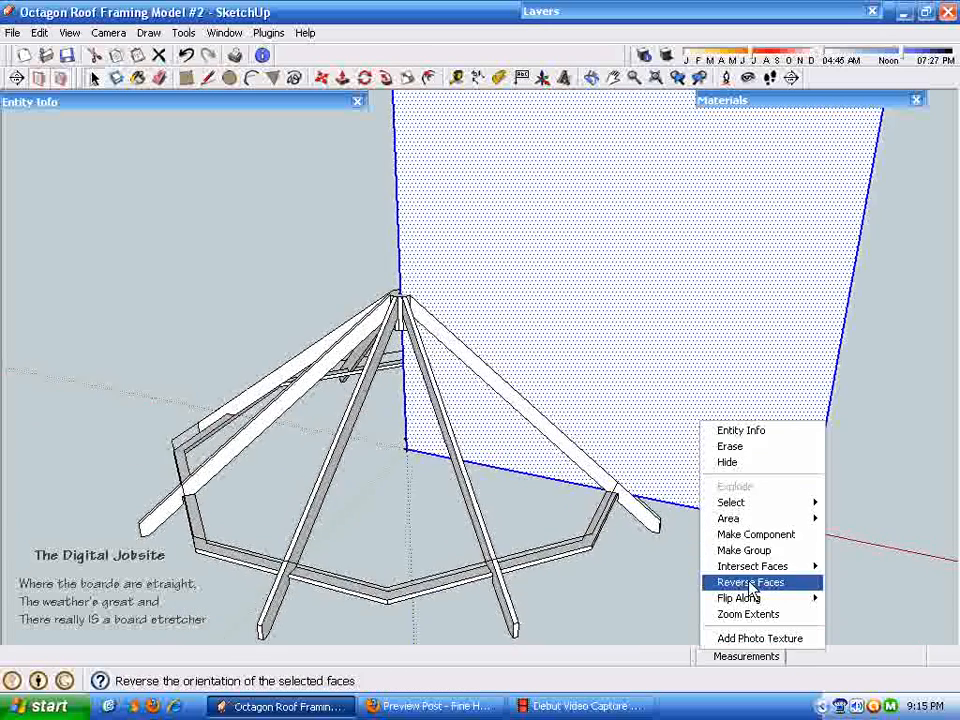
click(756, 535)
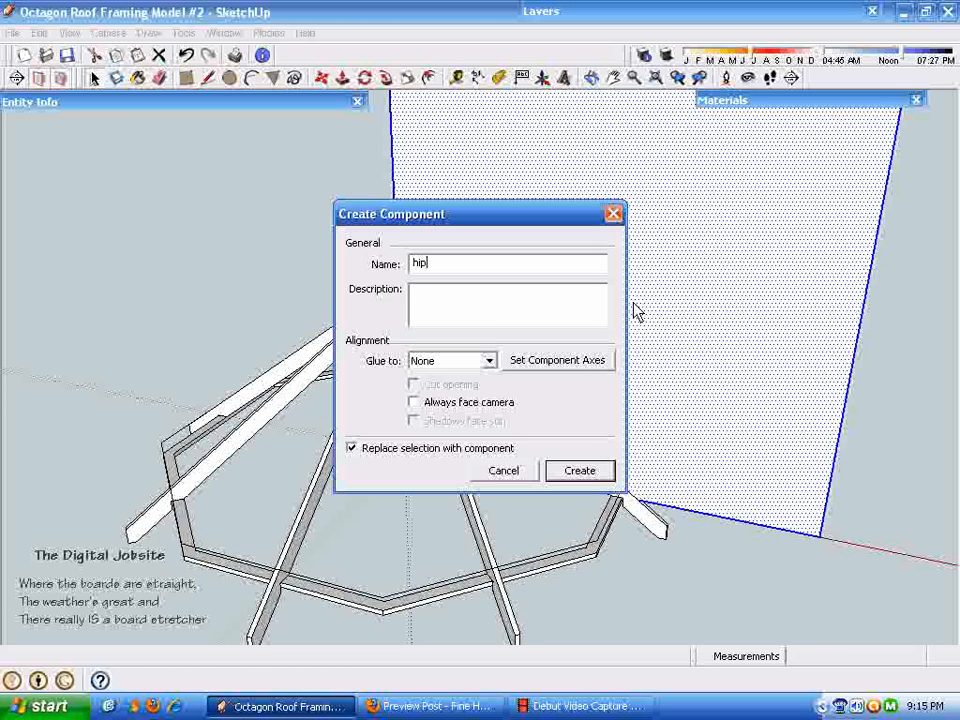
click(557, 468)
Rotate the hip component 22.5 degrees horizontally about the origin so it lines up with the plate's outer corner.
scroll(762, 560, down, 2)
middle_drag(562, 130, 555, 158)
click(366, 80)
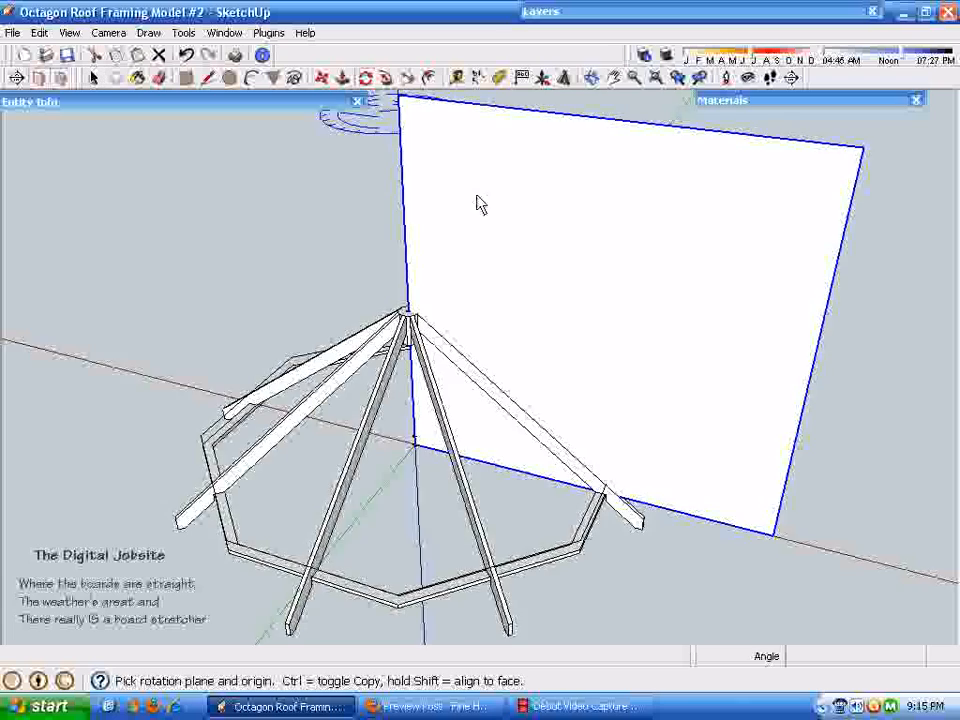
scroll(403, 345, up, 6)
scroll(553, 563, down, 2)
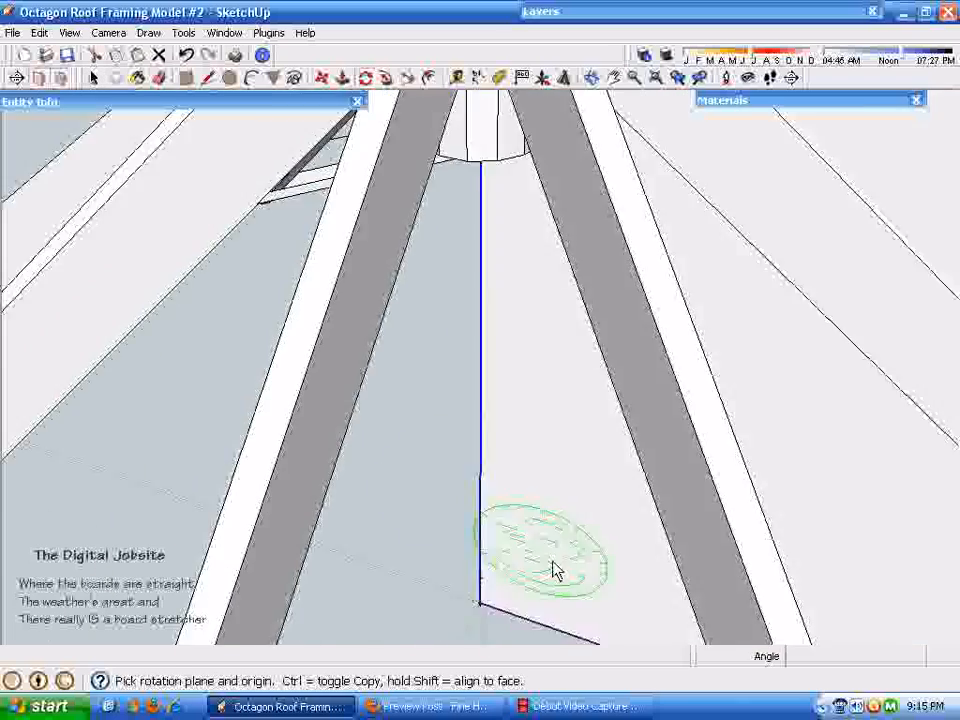
middle_drag(553, 563, 678, 690)
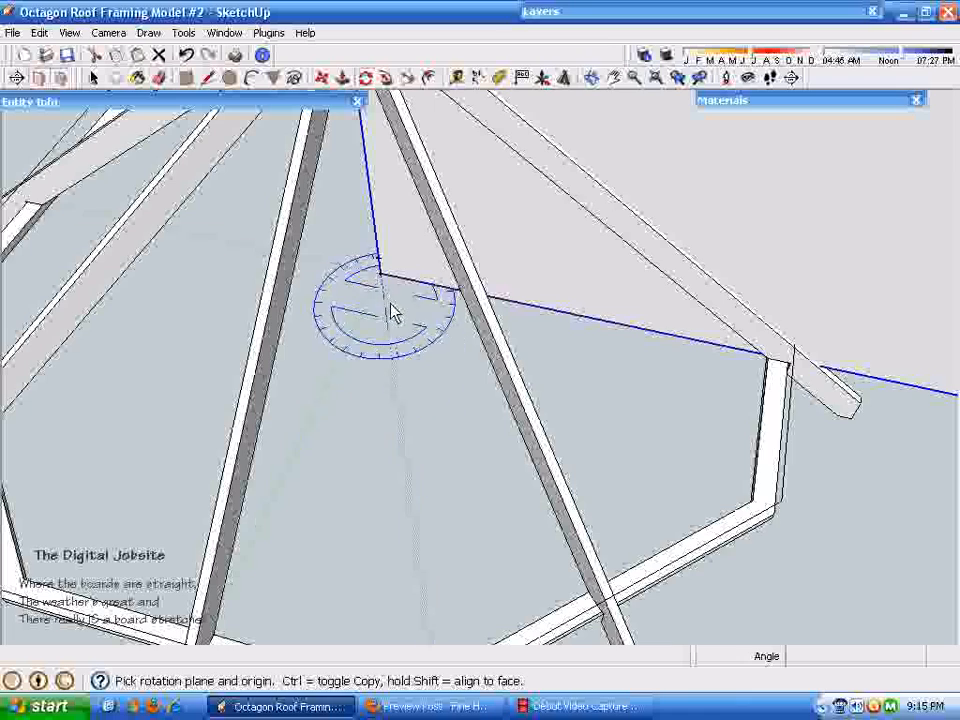
click(920, 393)
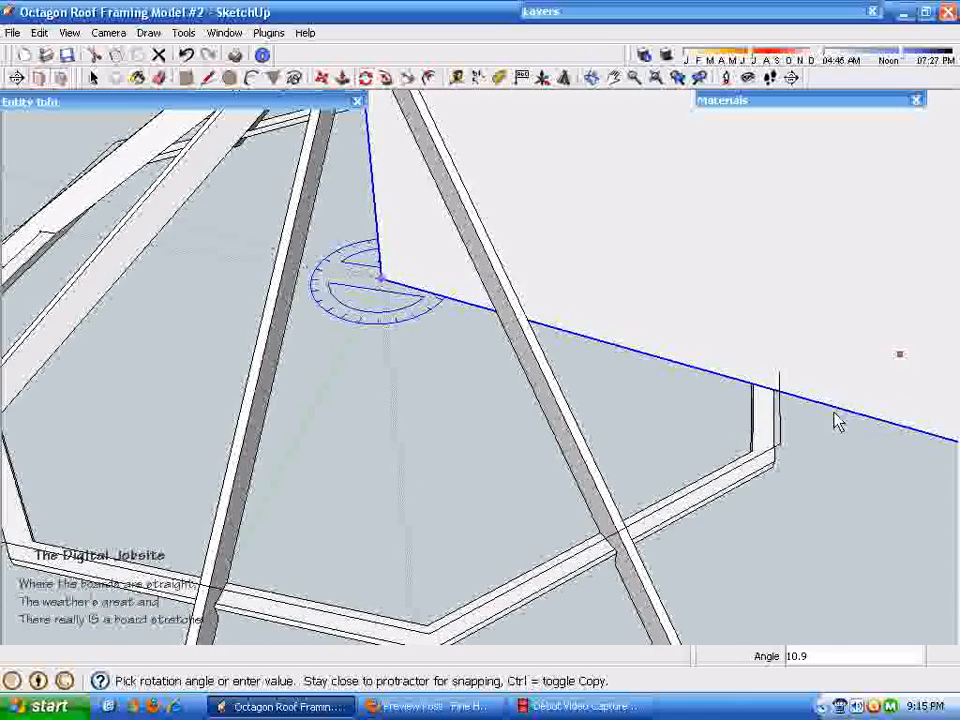
scroll(808, 465, up, 3)
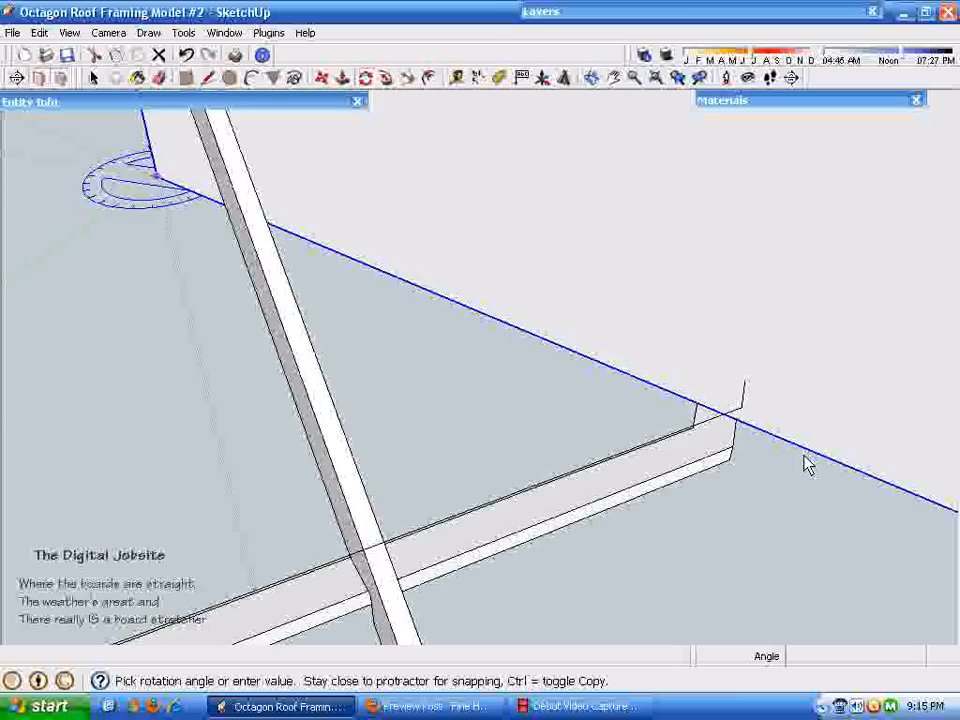
scroll(808, 465, up, 3)
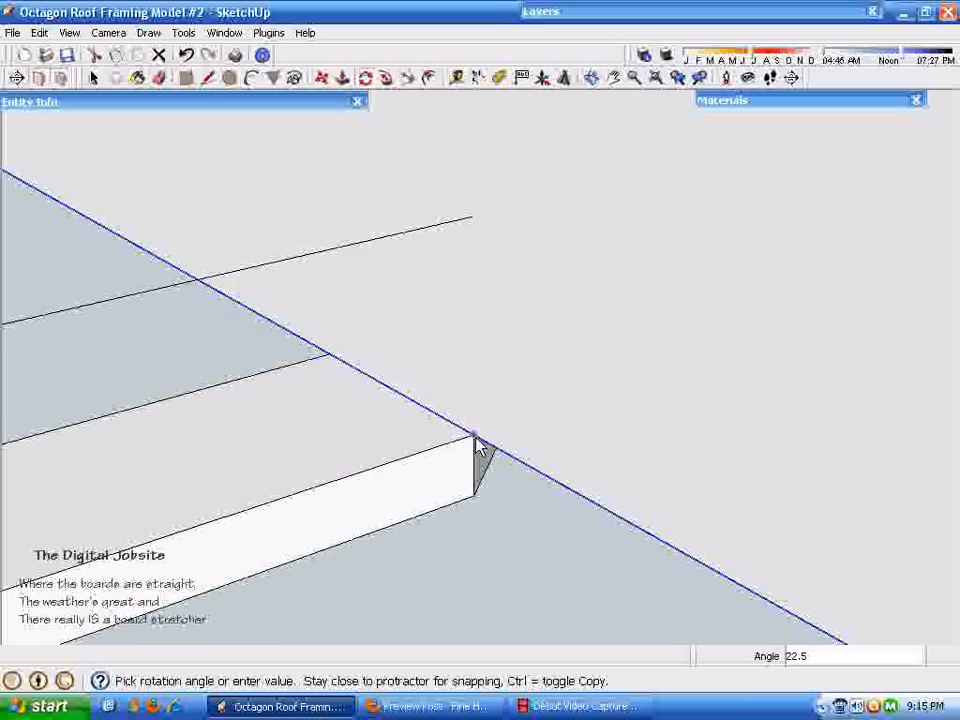
click(476, 443)
Open the hip component for editing and move the vertical face's bottom edge down about 18 55/64 inches.
scroll(320, 575, down, 8)
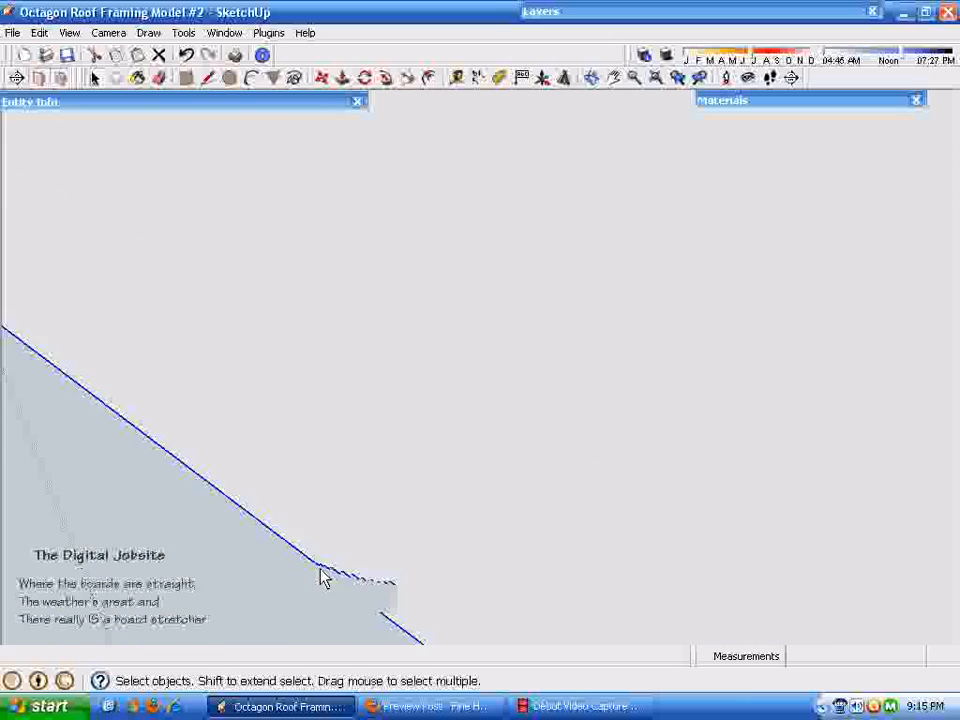
scroll(368, 457, up, 1)
scroll(368, 457, up, 5)
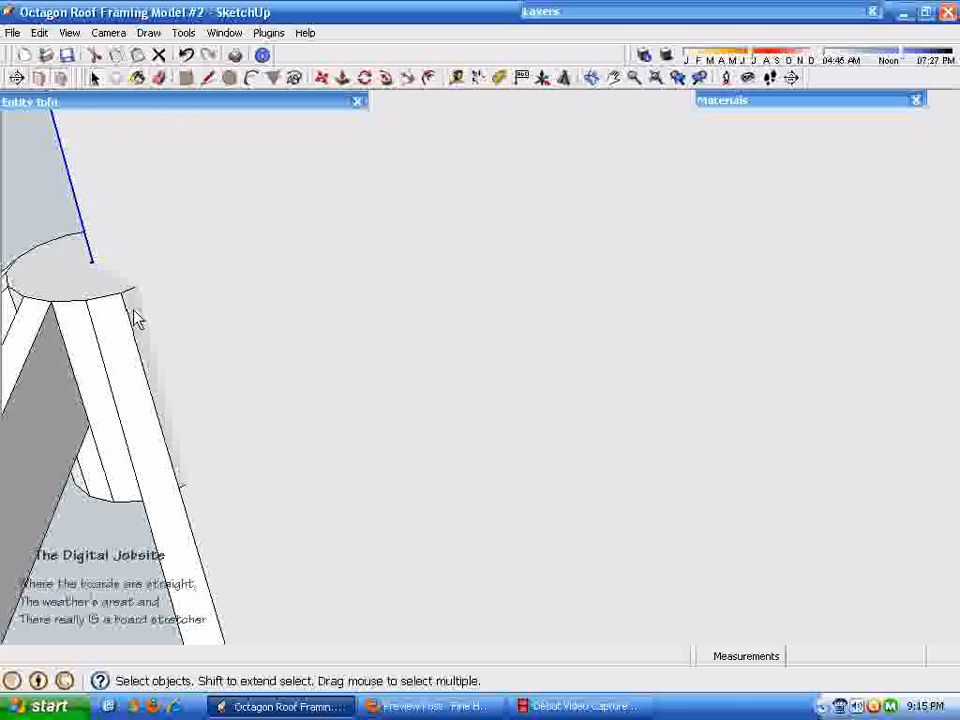
scroll(140, 295, down, 6)
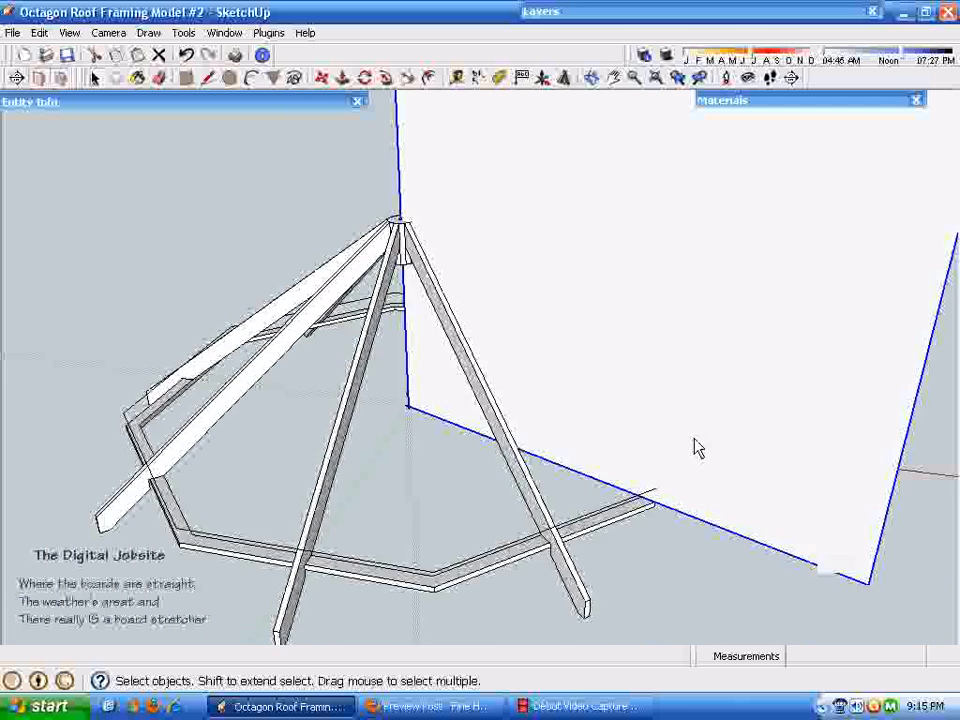
scroll(652, 566, up, 5)
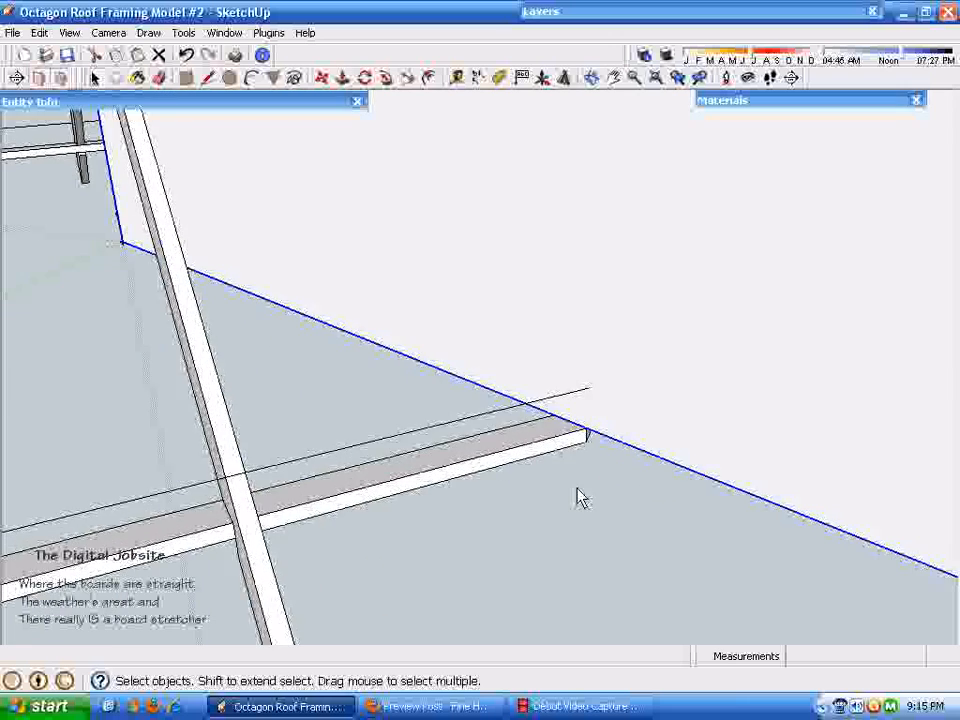
scroll(585, 495, down, 7)
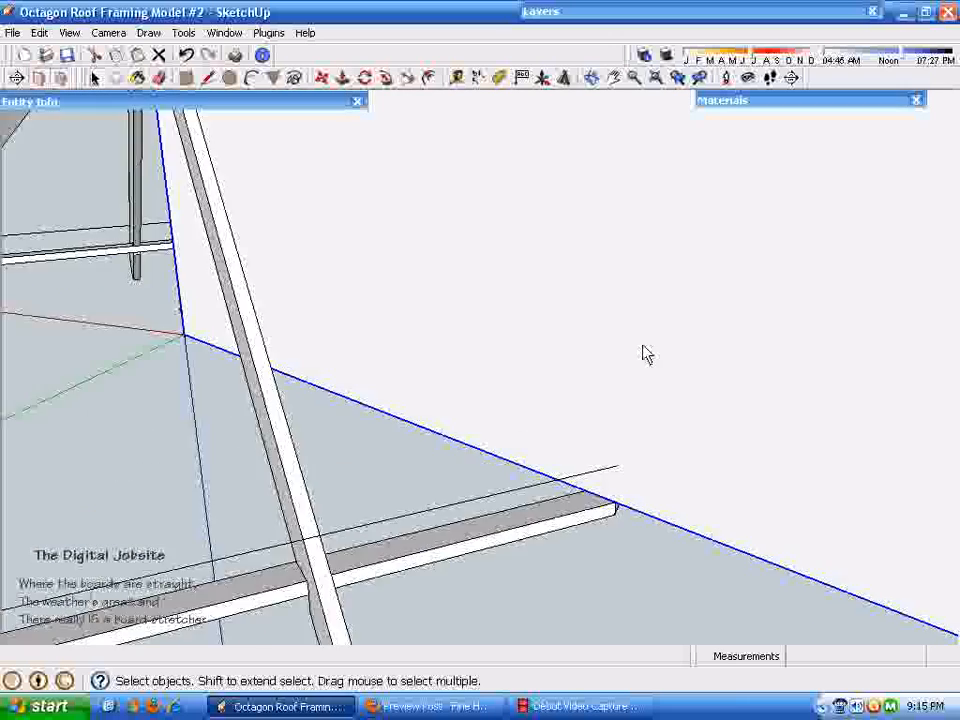
double_click(688, 338)
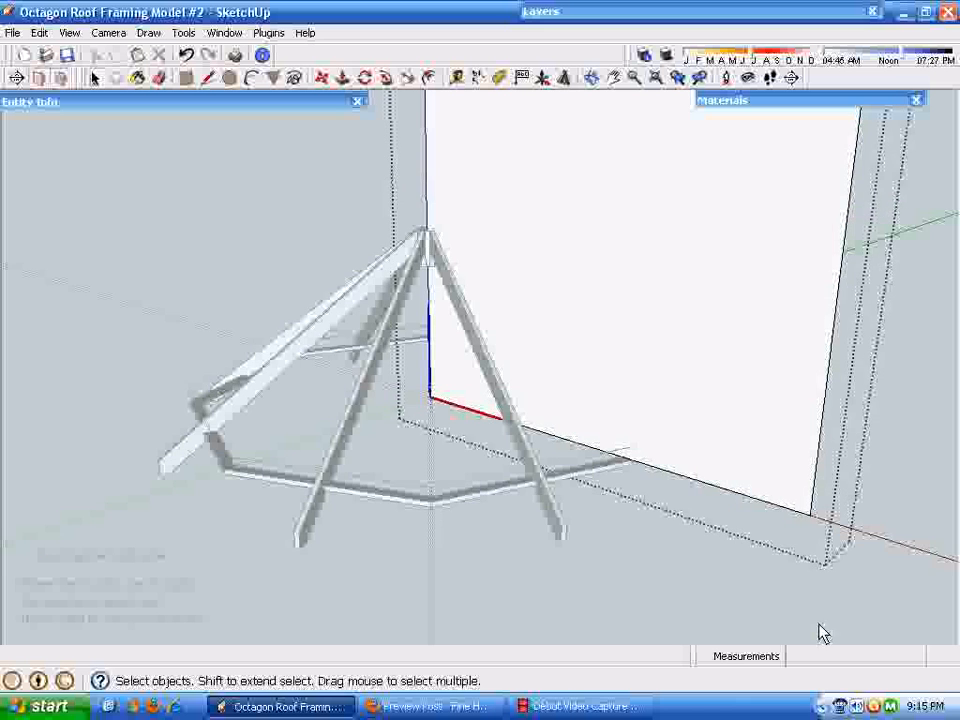
click(754, 497)
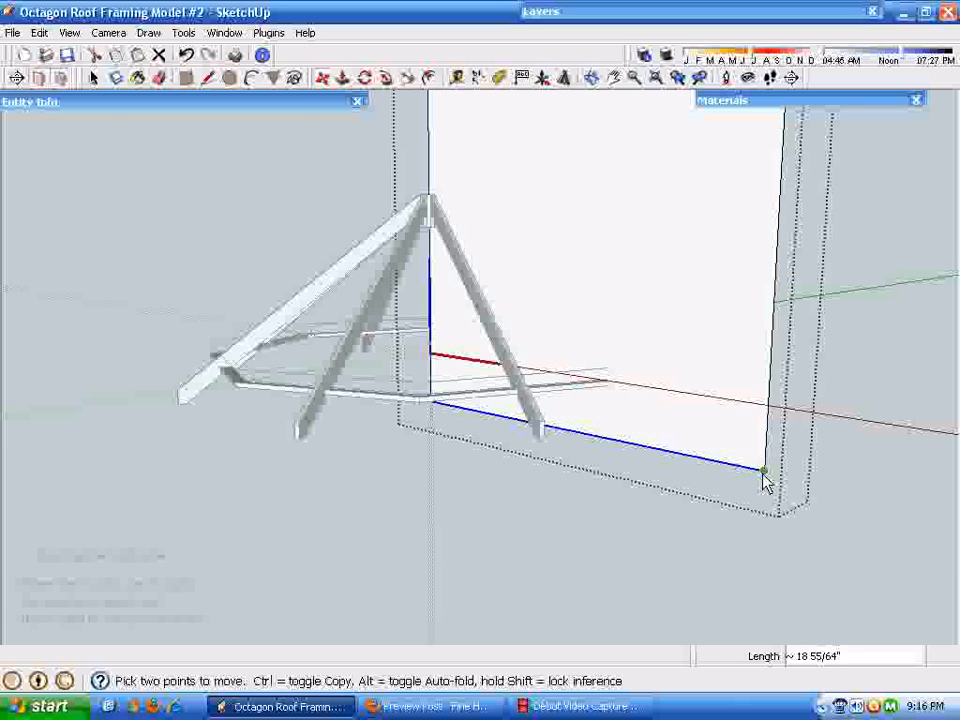
Create an angled guide on the hip face from the raised octagon's corner to the center post's top rim, plus a parallel guide below.
scroll(530, 510, up, 5)
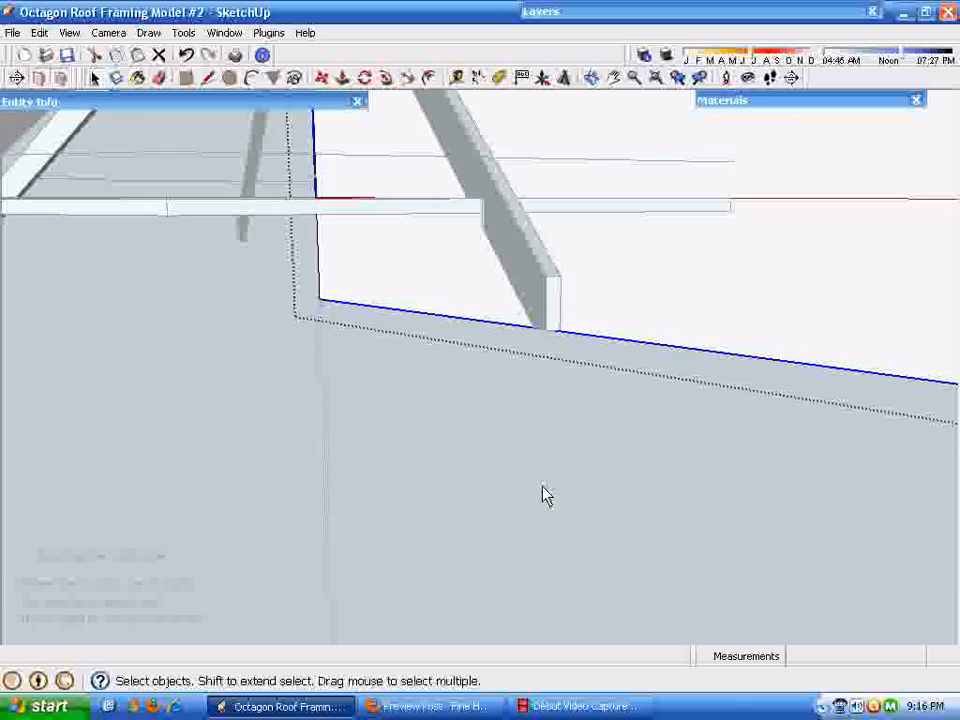
scroll(542, 495, down, 2)
mouse_move(534, 490)
middle_down()
mouse_move(570, 358)
mouse_move(536, 290)
mouse_move(489, 465)
mouse_move(503, 403)
mouse_move(371, 281)
mouse_move(549, 394)
mouse_move(820, 502)
middle_up()
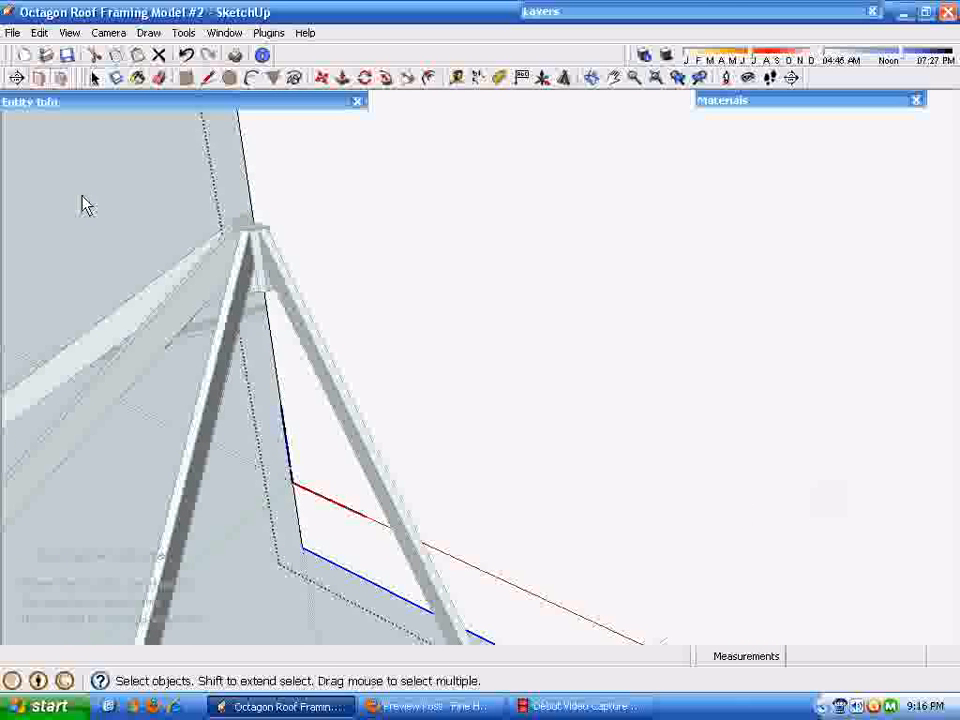
click(209, 78)
key(space)
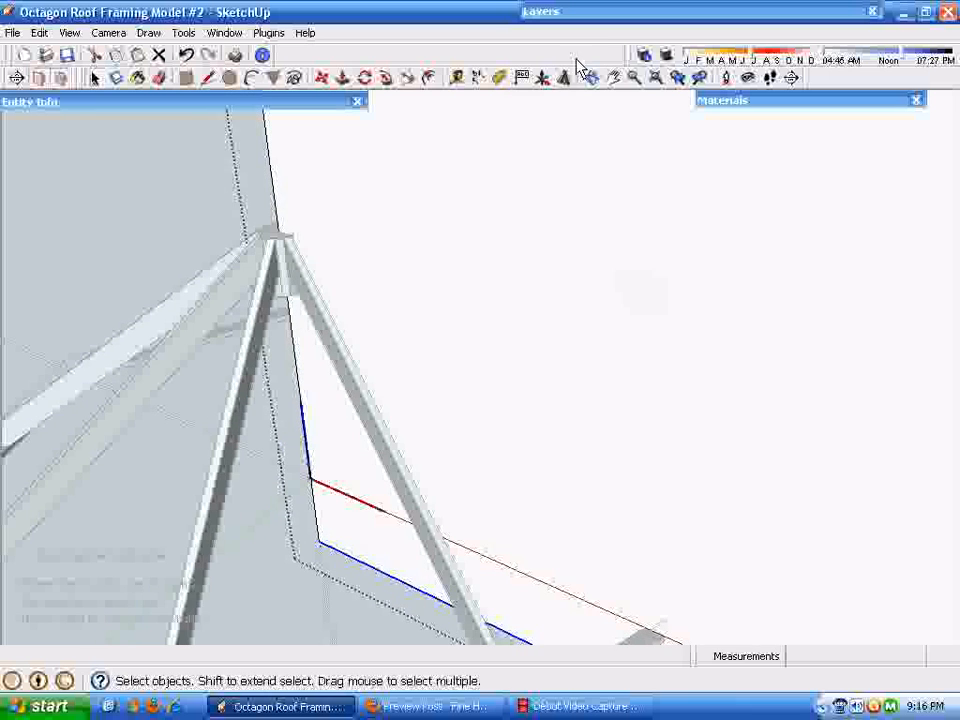
click(499, 80)
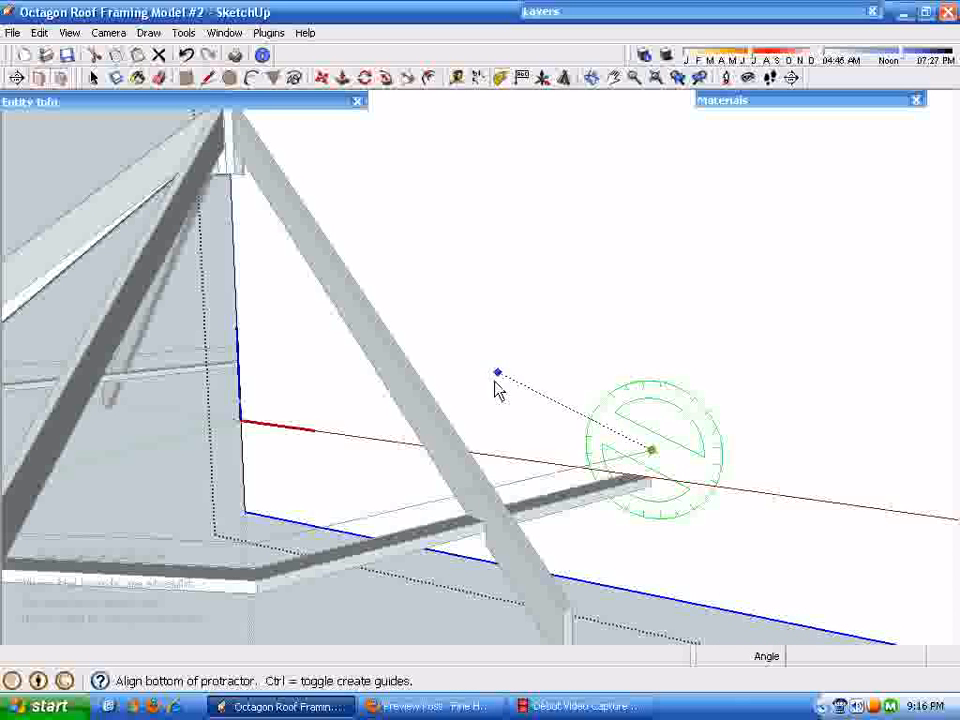
click(499, 434)
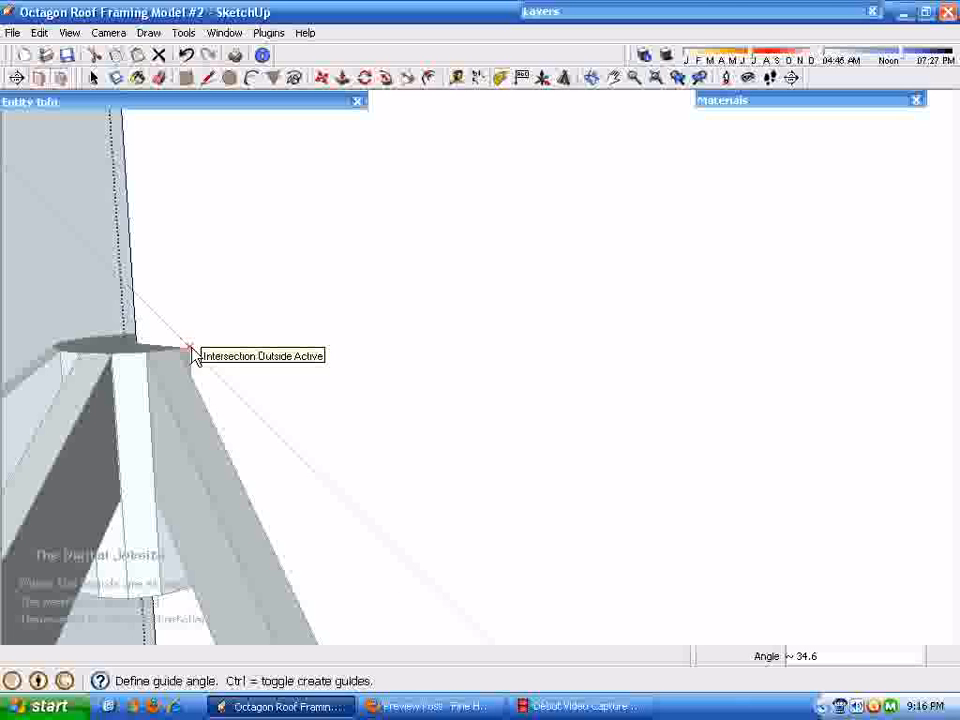
click(193, 355)
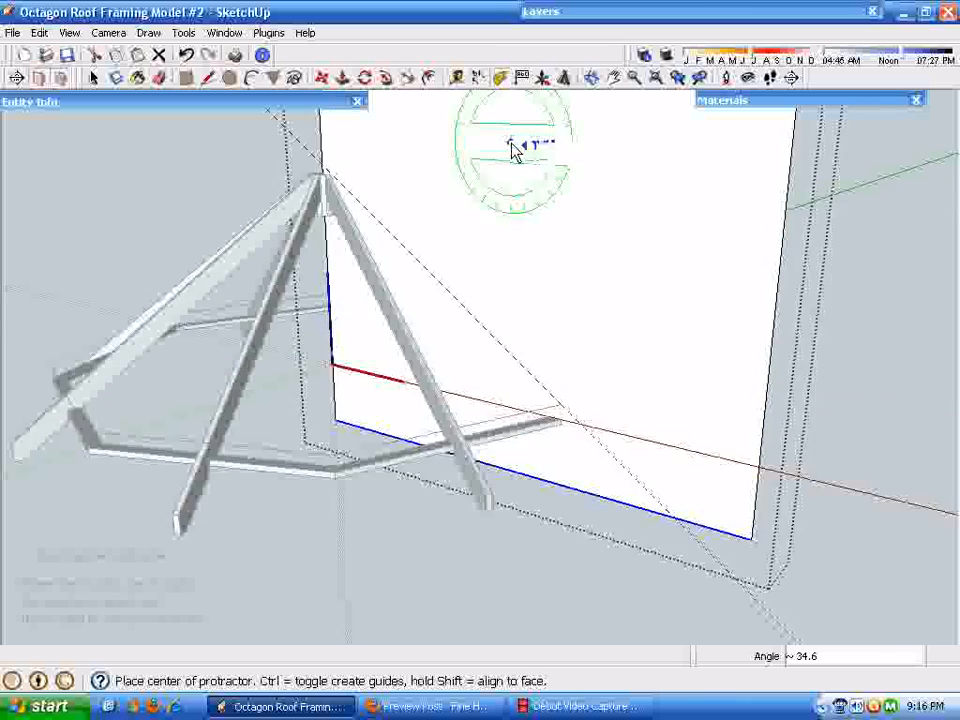
click(456, 78)
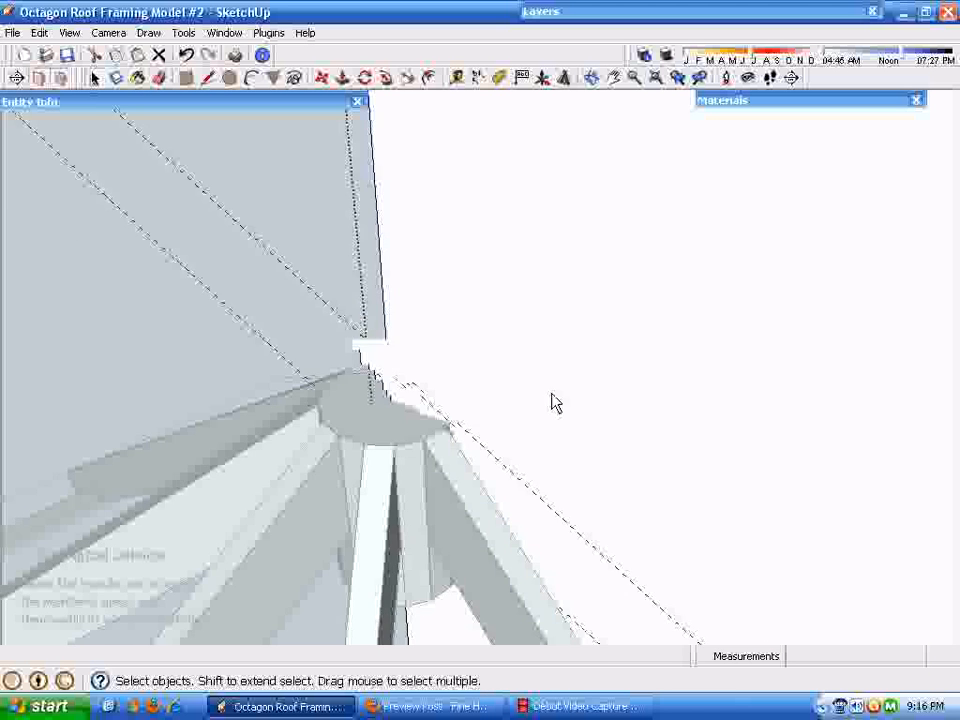
Trace the hip rafter's outline along the guides, including a birdsmouth at the plate corner and a plumb tail cut.
click(208, 78)
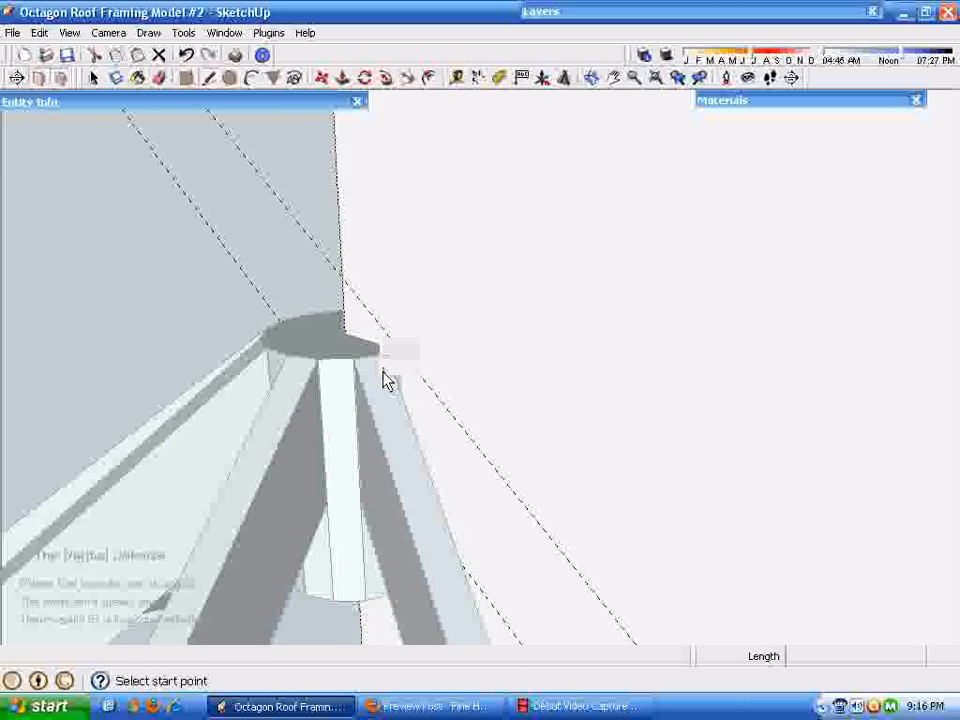
middle_drag(387, 381, 604, 443)
click(463, 292)
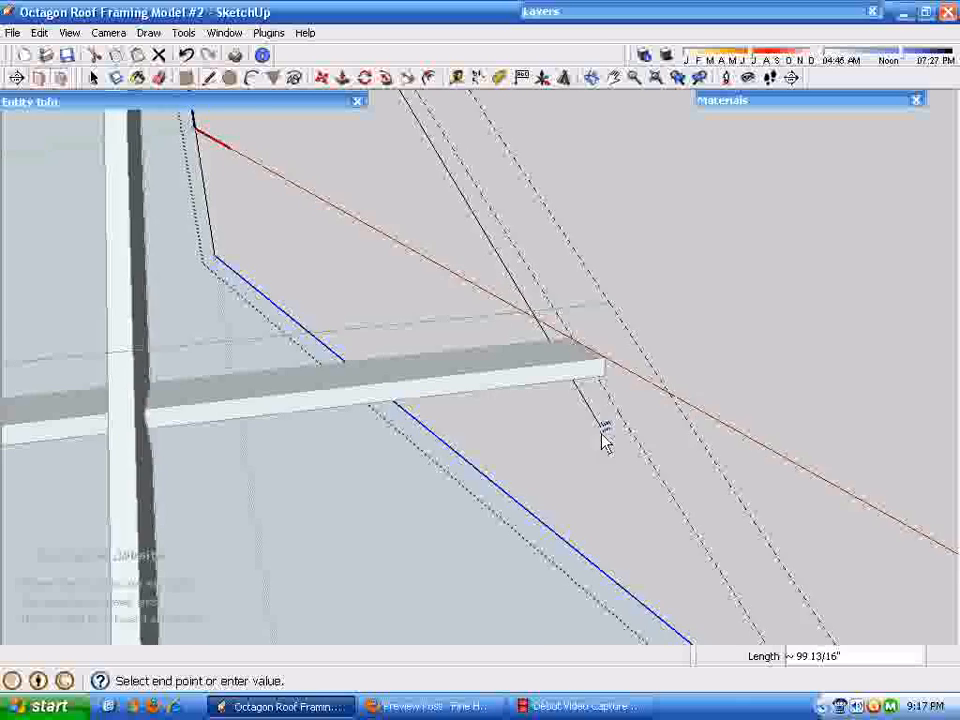
scroll(604, 443, up, 2)
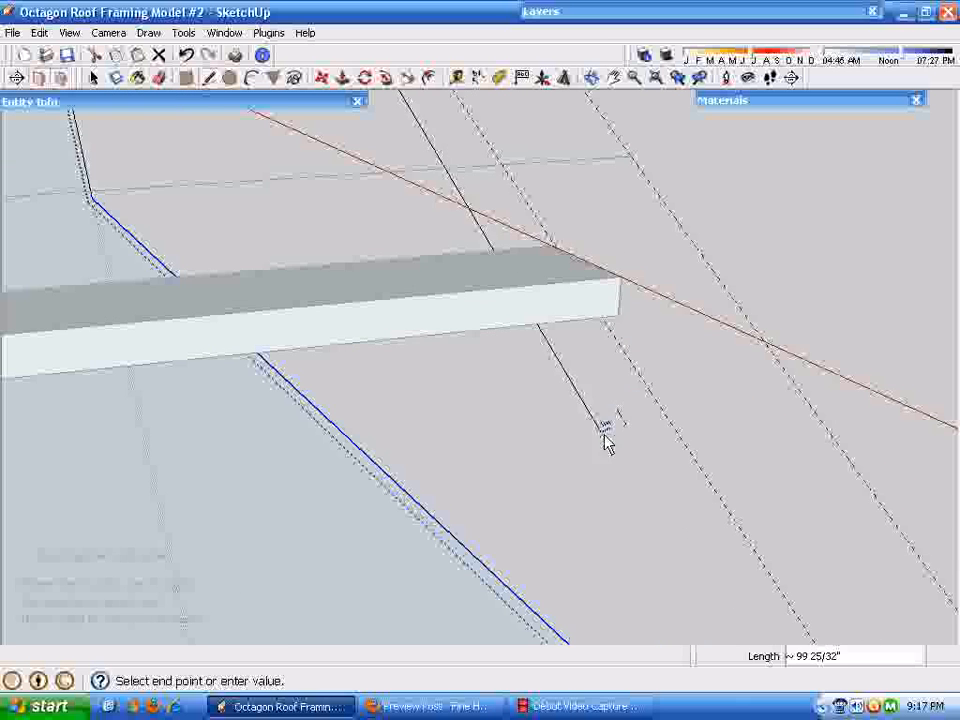
click(561, 252)
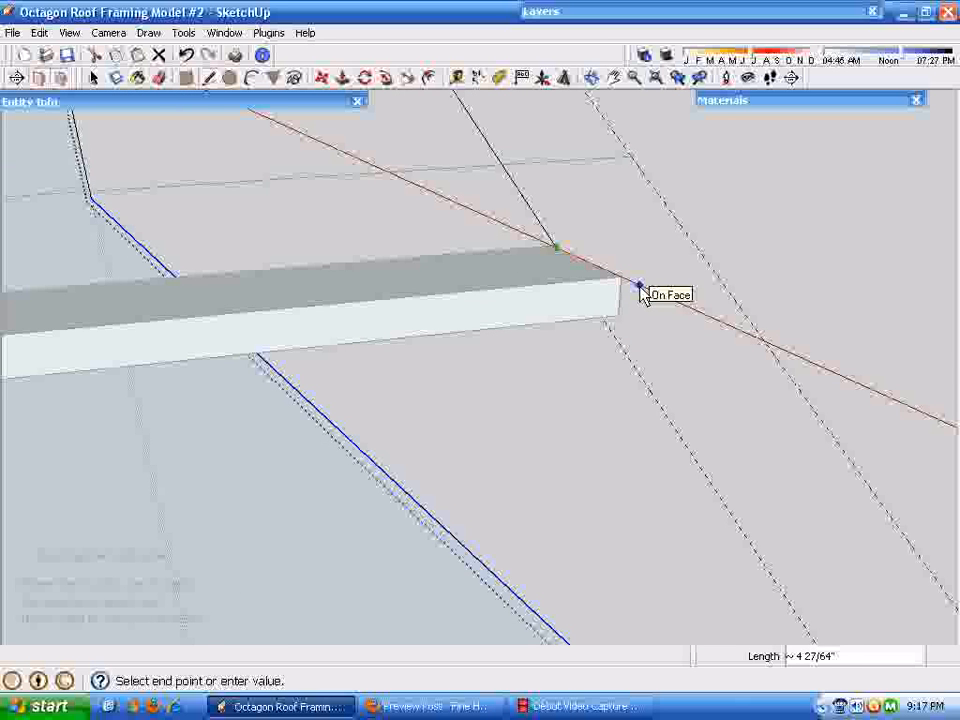
middle_drag(633, 380, 650, 497)
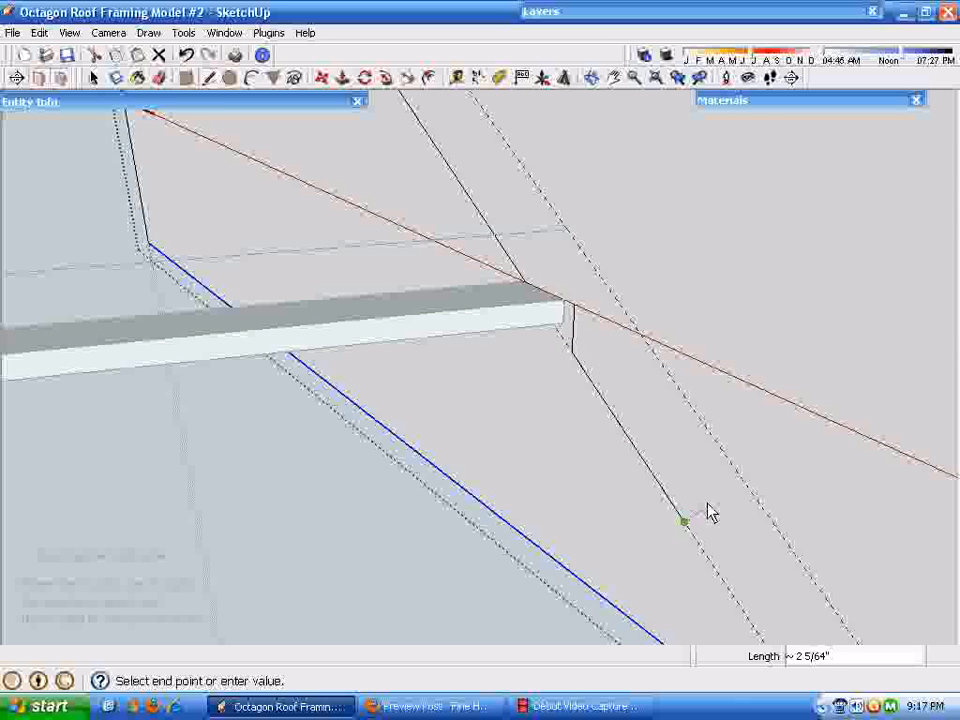
middle_drag(700, 428, 532, 518)
key(space)
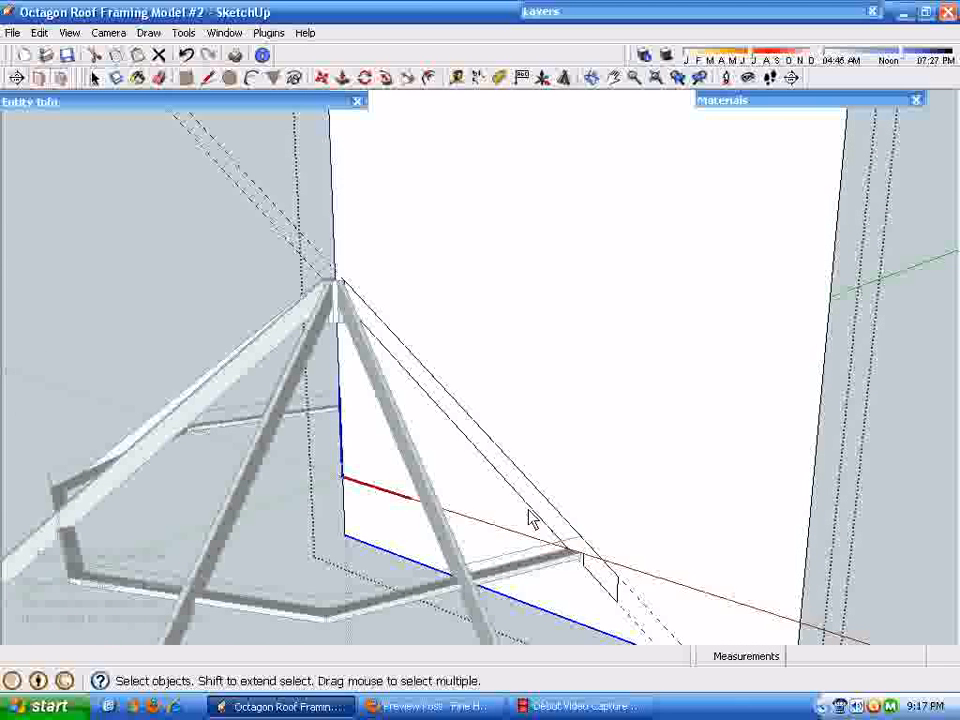
Erase the guides along the hip rafter outline and check whether the rafter face selects separately.
click(161, 79)
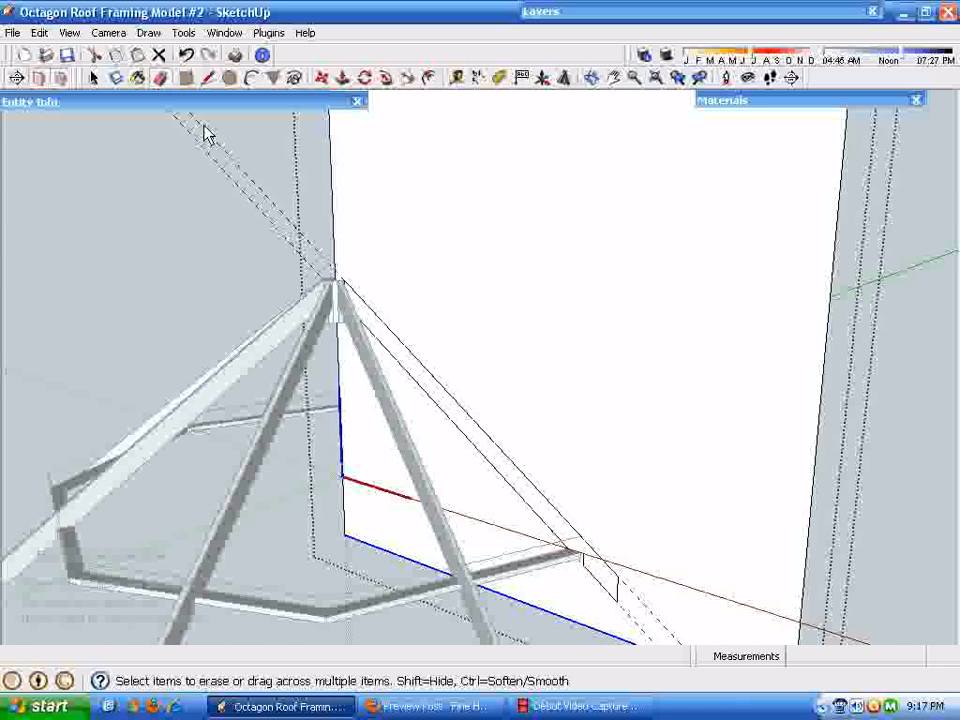
mouse_move(193, 179)
middle_down()
mouse_move(471, 514)
mouse_move(503, 443)
middle_up()
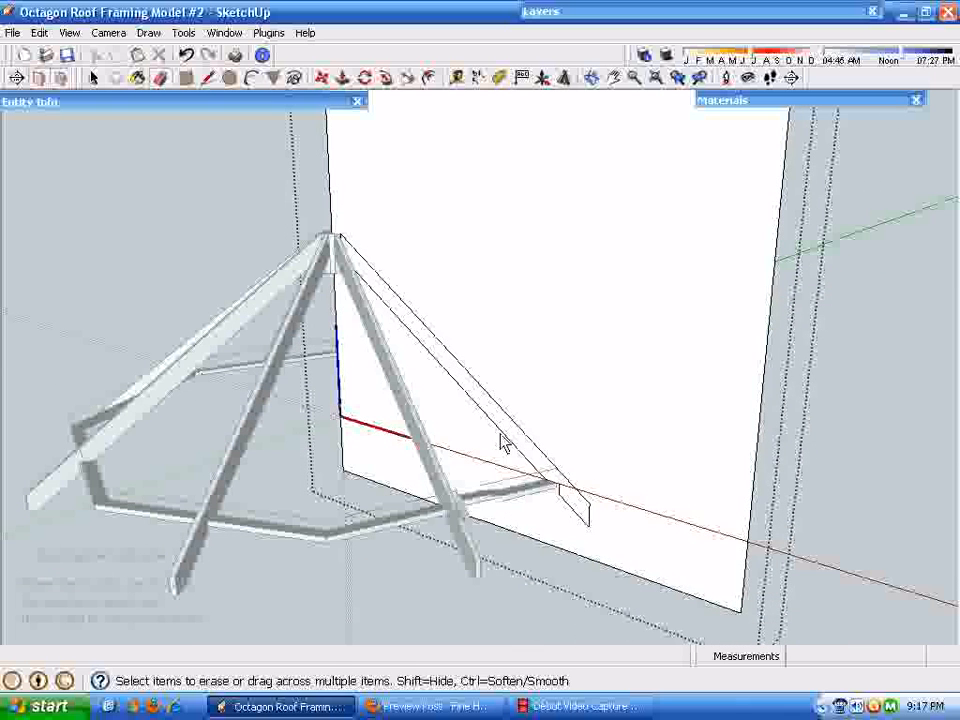
key(space)
click(486, 412)
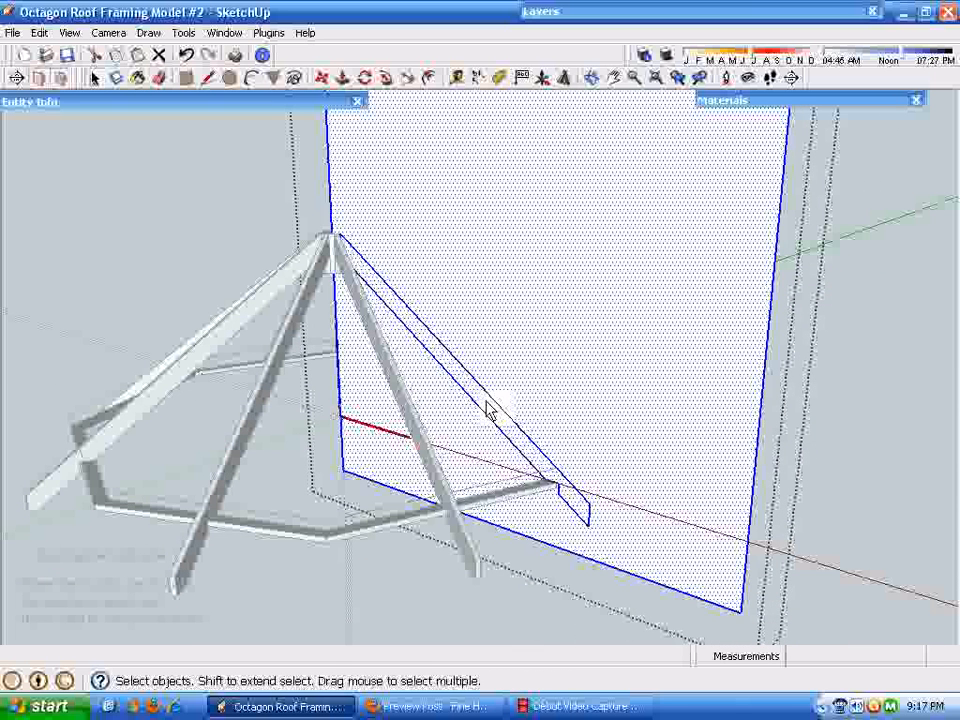
click(643, 620)
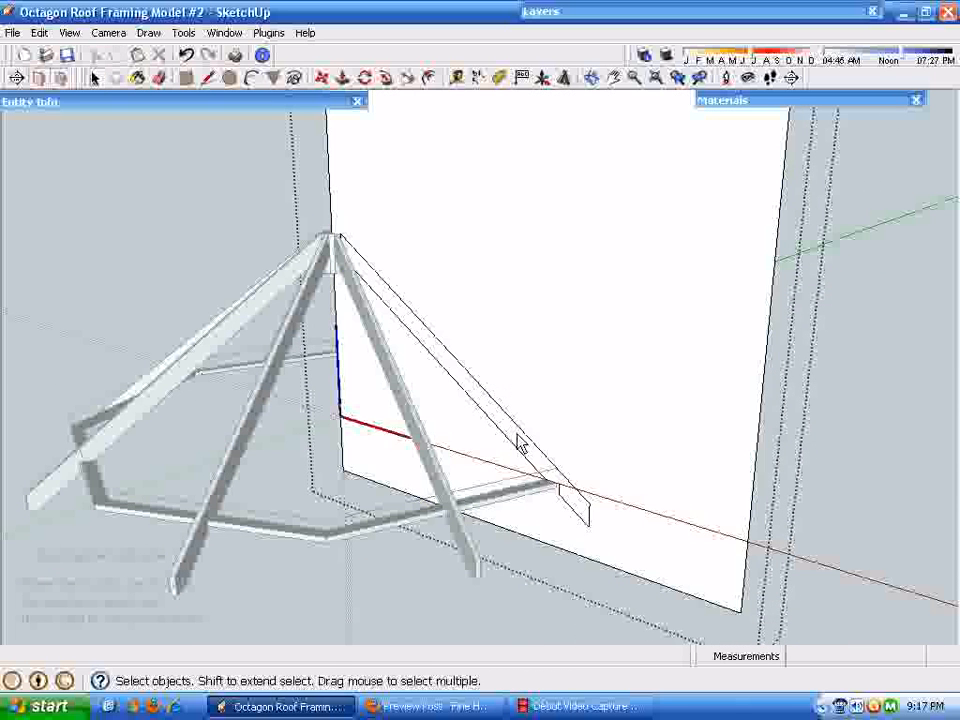
Remove the face outside the rafter outline, push/pull the hip rafter face 3/4 inch, and close the component.
double_click(514, 436)
scroll(566, 456, down, 1)
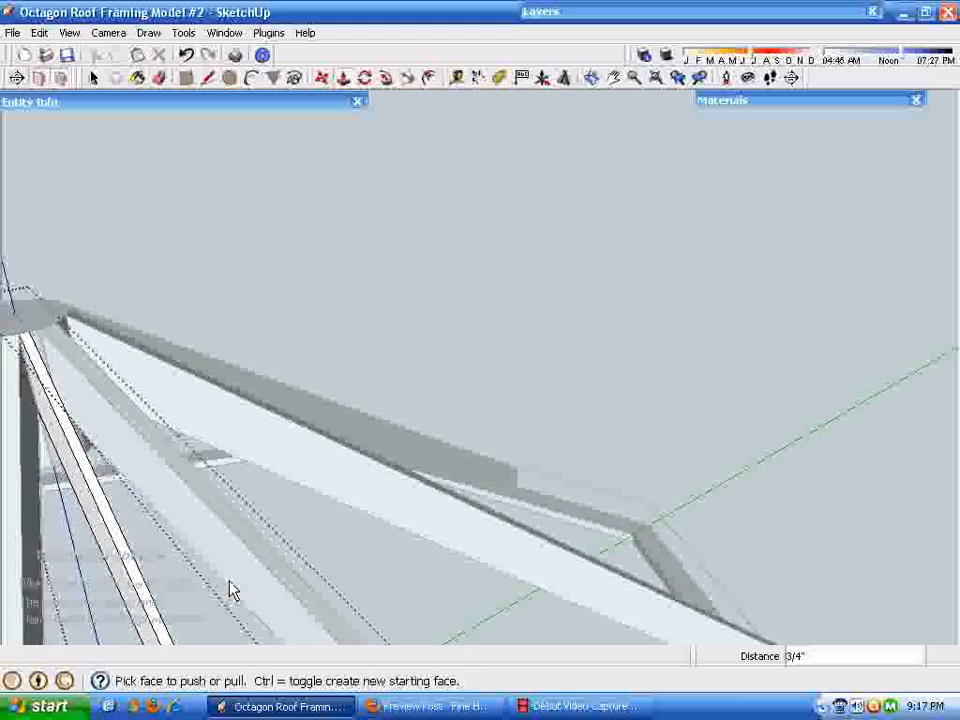
middle_drag(229, 581, 170, 450)
key(space)
scroll(480, 400, down, 2)
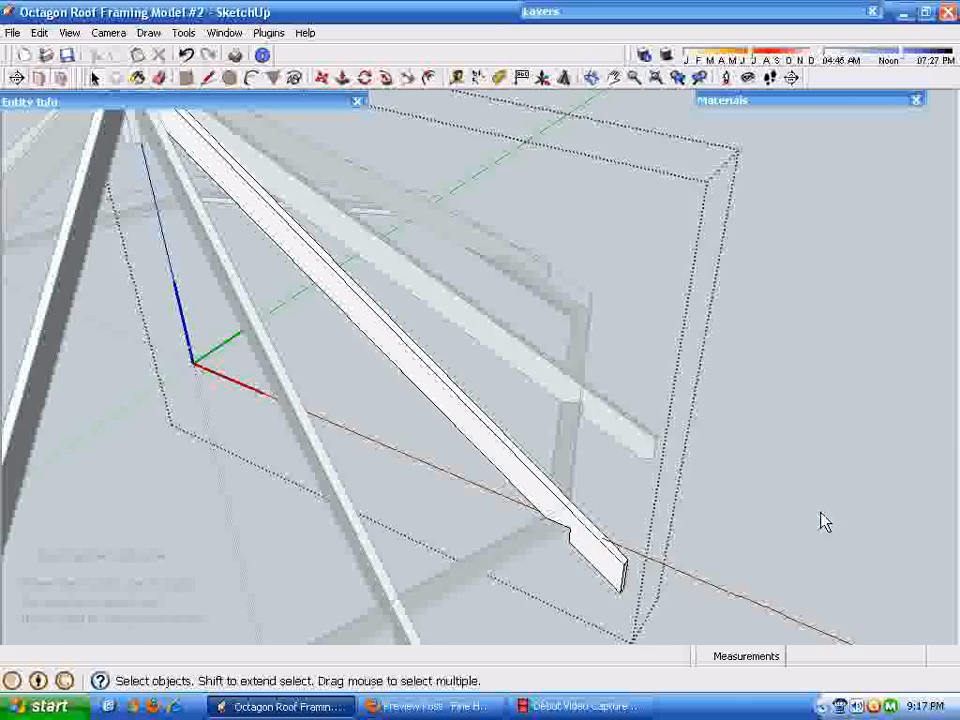
click(821, 521)
Select the hip rafter component and examine its fit at the birdsmouth, plate corner and raised octagon reference.
middle_drag(390, 447, 519, 632)
click(485, 434)
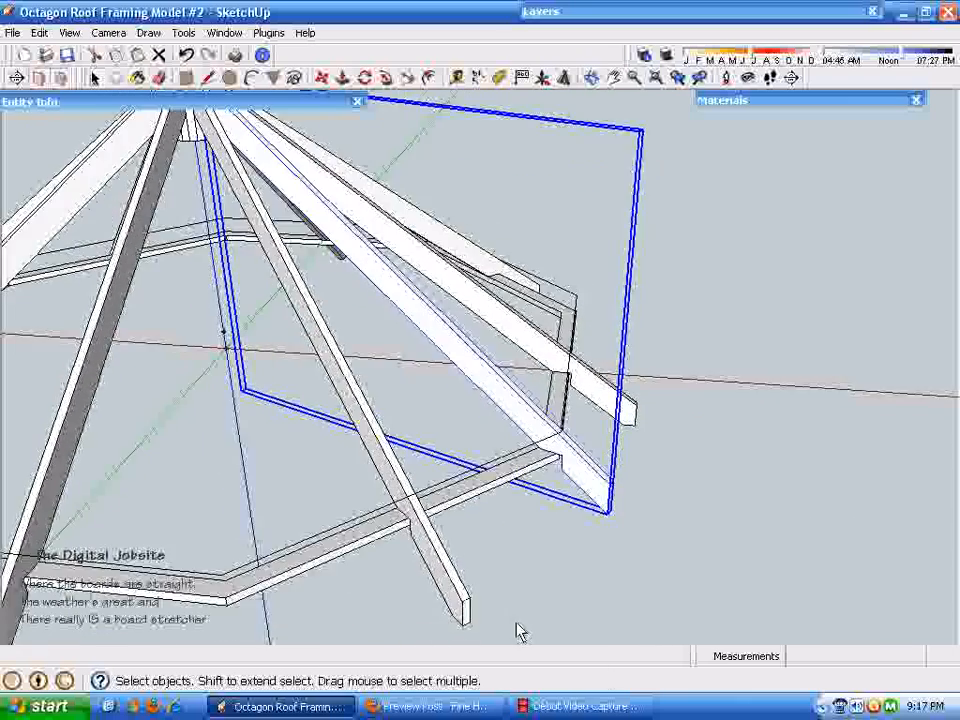
scroll(557, 519, up, 5)
scroll(555, 503, up, 2)
middle_drag(557, 503, 700, 393)
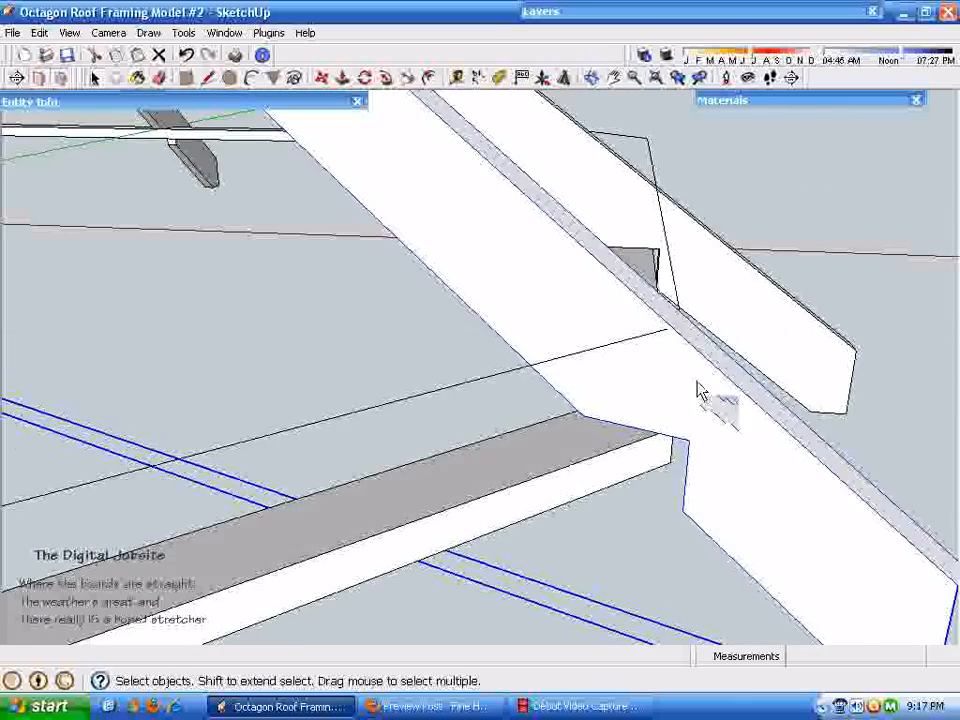
scroll(687, 353, down, 10)
middle_drag(290, 310, 344, 403)
middle_drag(486, 460, 545, 622)
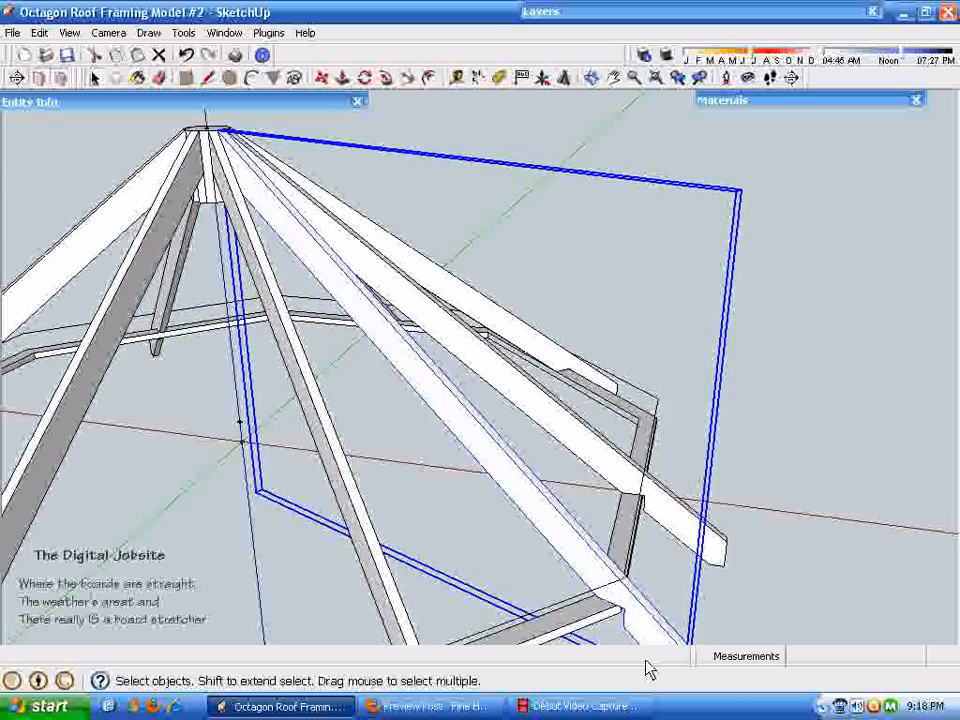
Examine the hip rafter's fit at the birdsmouth, the plate corner and the raised octagon reference from several angles.
scroll(652, 647, up, 4)
scroll(604, 583, up, 1)
scroll(582, 560, down, 2)
scroll(613, 600, up, 4)
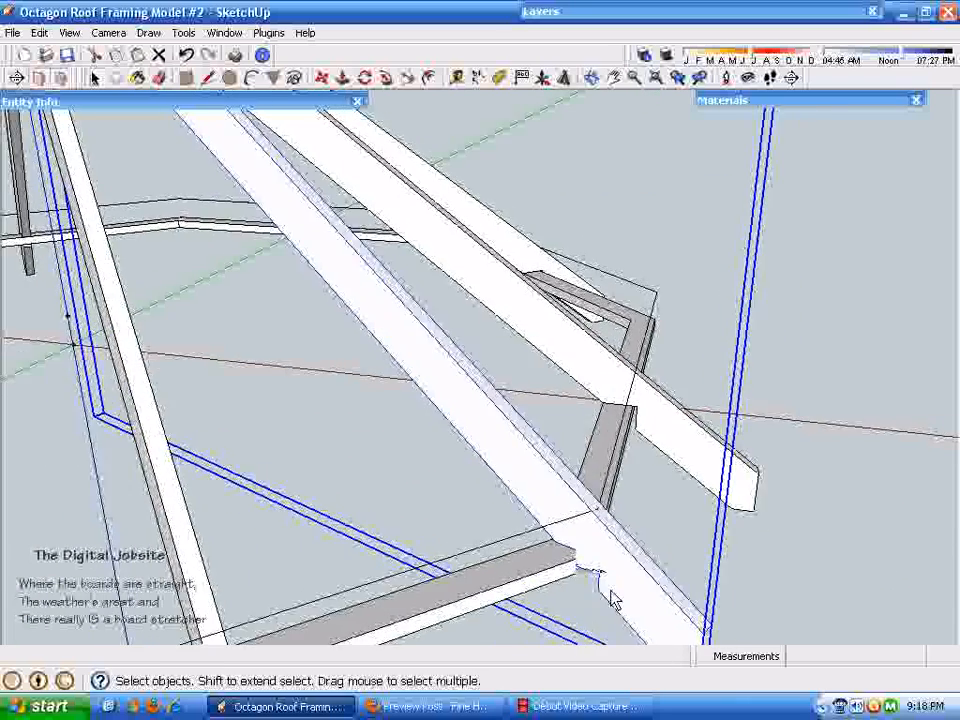
middle_drag(697, 673, 575, 648)
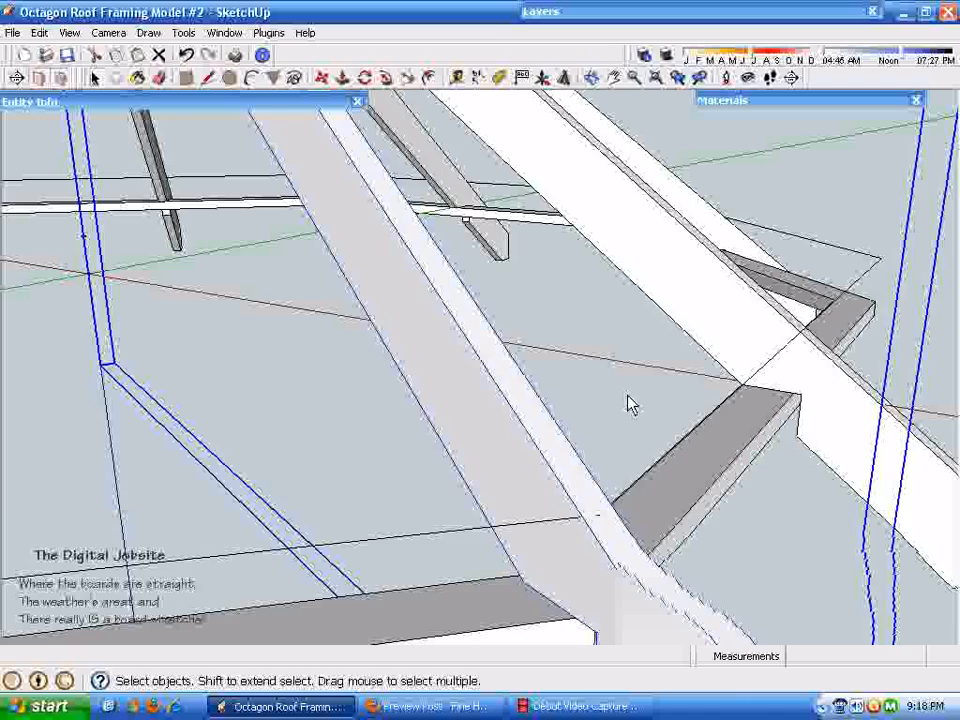
middle_drag(615, 591, 665, 480)
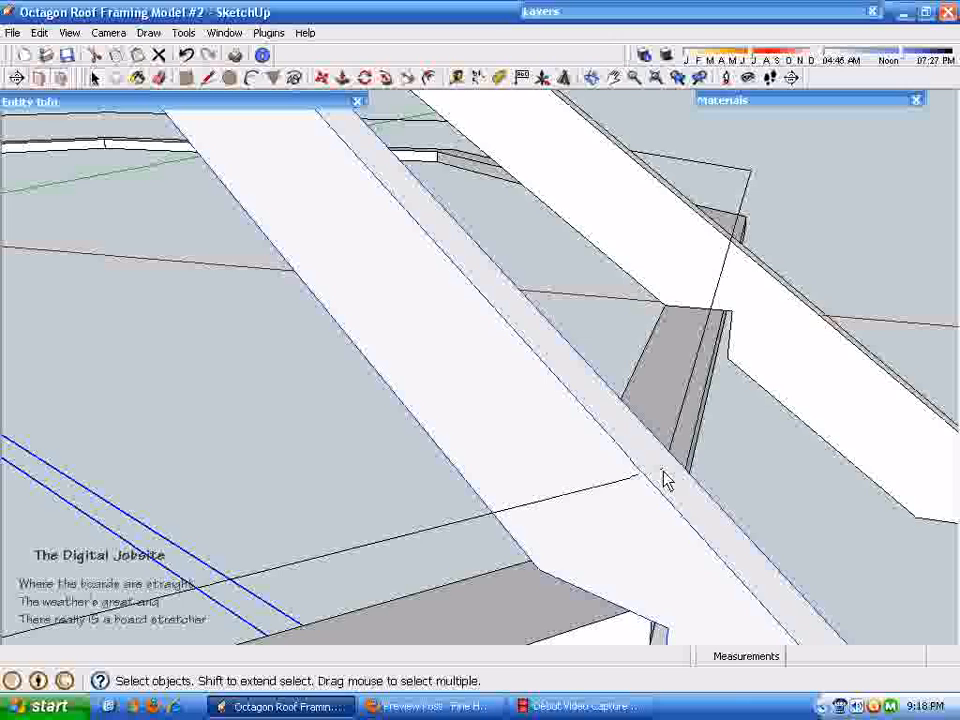
middle_drag(688, 626, 643, 614)
middle_drag(632, 547, 229, 645)
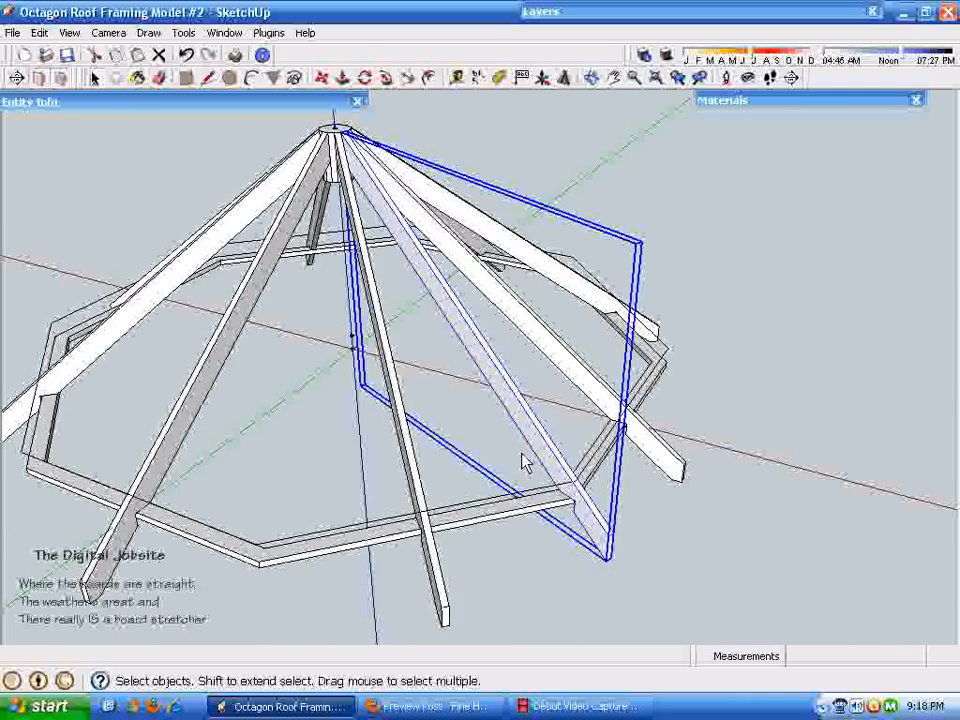
Undo the hip rafter's thickness and outline work back to the uncut layout face inside the component.
key(ctrl+z)
key(ctrl+z)
key(ctrl+z)
key(ctrl+z)
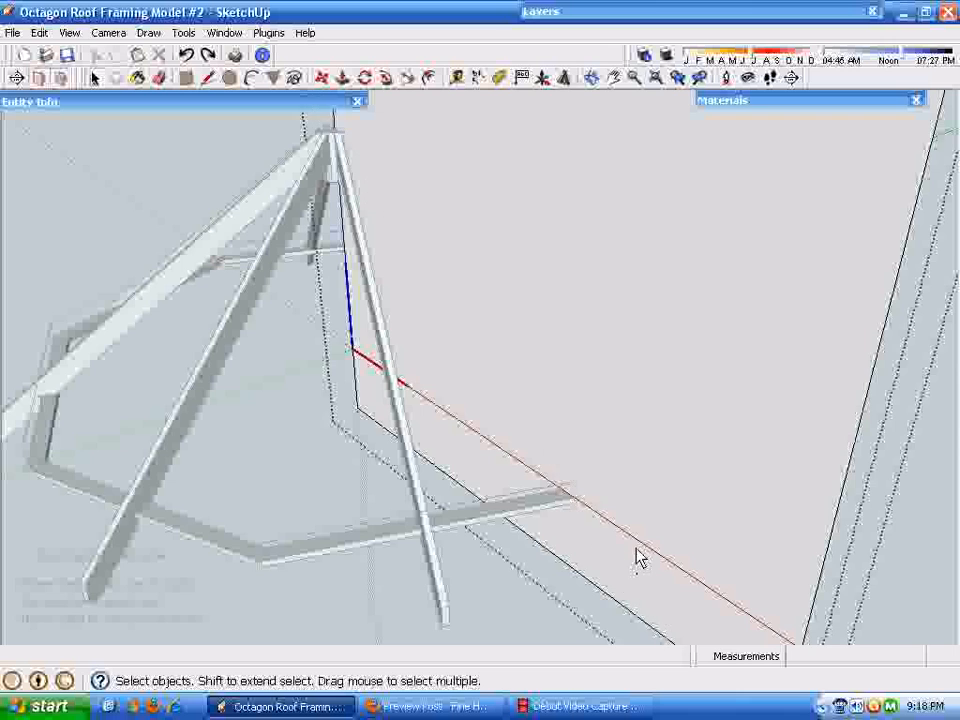
scroll(536, 392, down, 5)
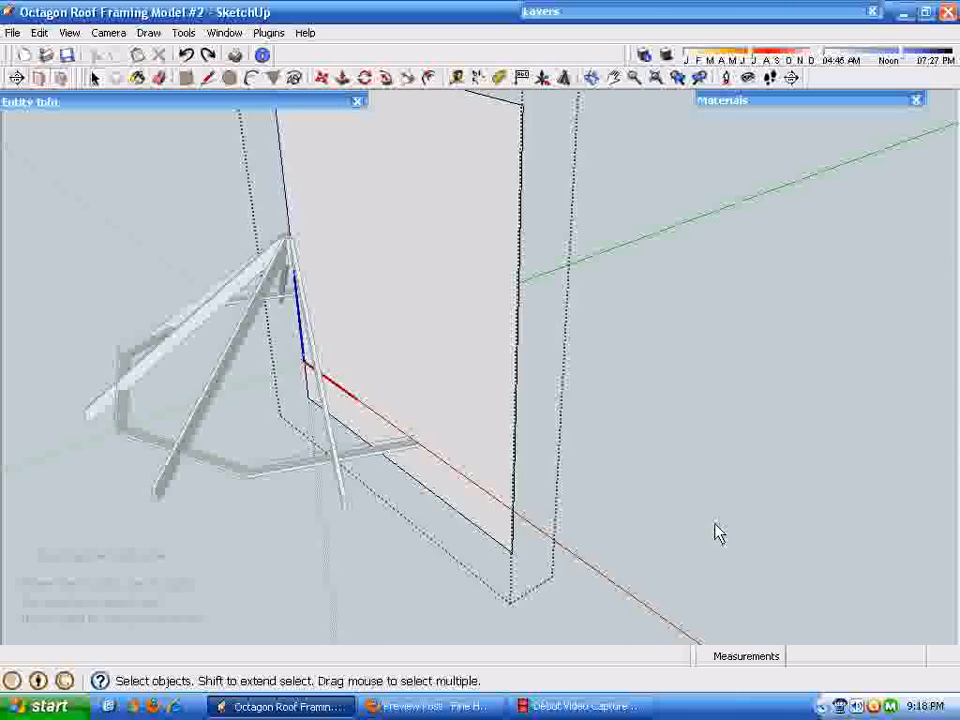
mouse_move(716, 533)
middle_down()
mouse_move(424, 396)
mouse_move(407, 443)
mouse_move(549, 394)
mouse_move(490, 398)
mouse_move(482, 482)
mouse_move(461, 129)
mouse_move(343, 86)
middle_up()
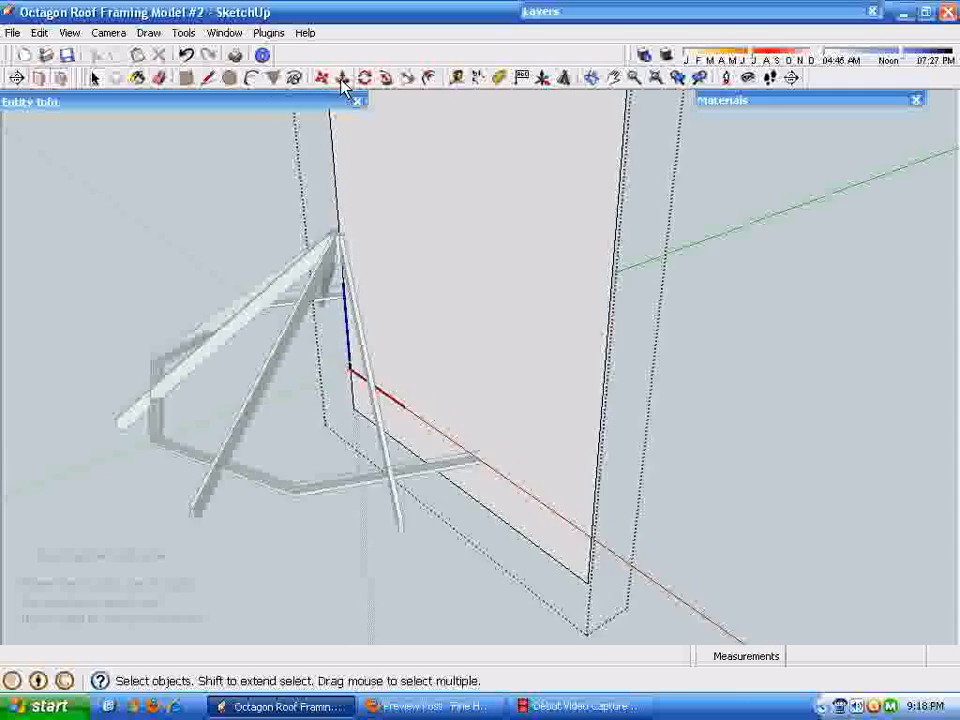
mouse_move(476, 627)
shift+middle_down()
mouse_move(474, 563)
mouse_move(483, 571)
mouse_move(506, 553)
mouse_move(521, 422)
mouse_move(566, 388)
mouse_move(533, 347)
mouse_move(519, 456)
mouse_move(534, 478)
mouse_move(585, 315)
mouse_move(619, 290)
mouse_move(520, 400)
shift+middle_up()
scroll(474, 563, up, 3)
scroll(420, 270, up, 4)
click(457, 77)
click(308, 326)
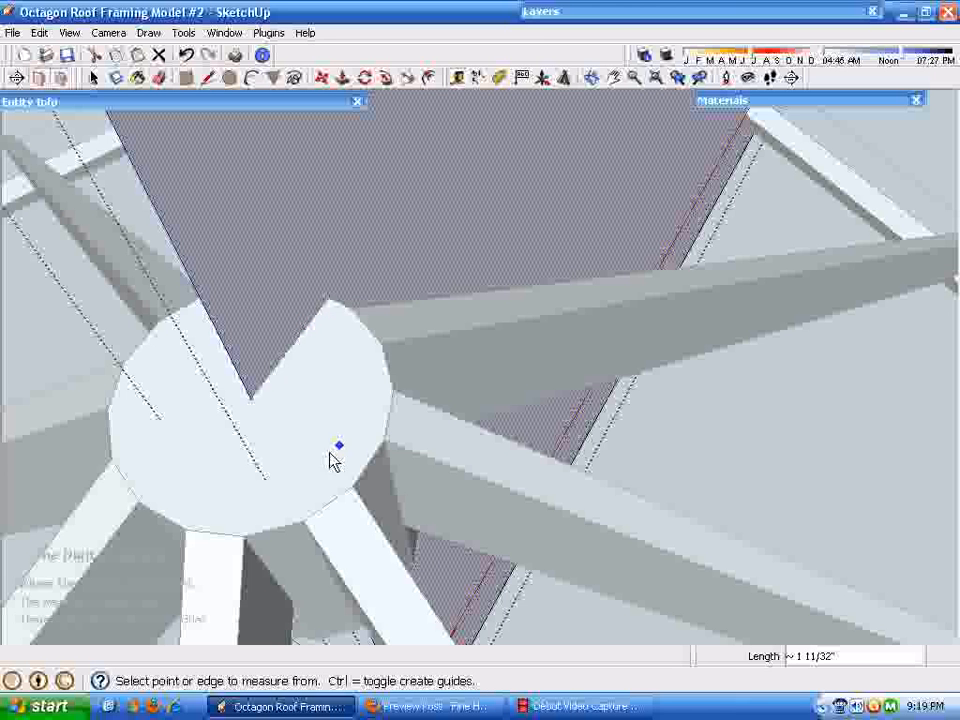
key(space)
middle_drag(325, 345, 197, 307)
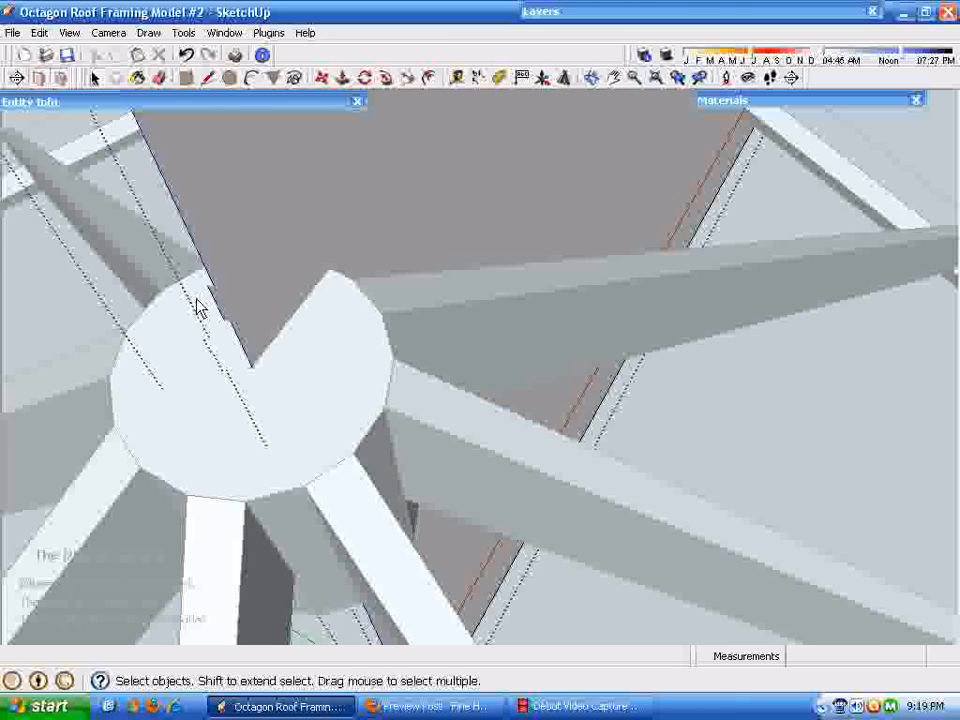
Close the component and place a guide parallel to the layout face through the corner of the central hub.
click(39, 33)
click(82, 178)
click(161, 407)
middle_drag(240, 370, 161, 407)
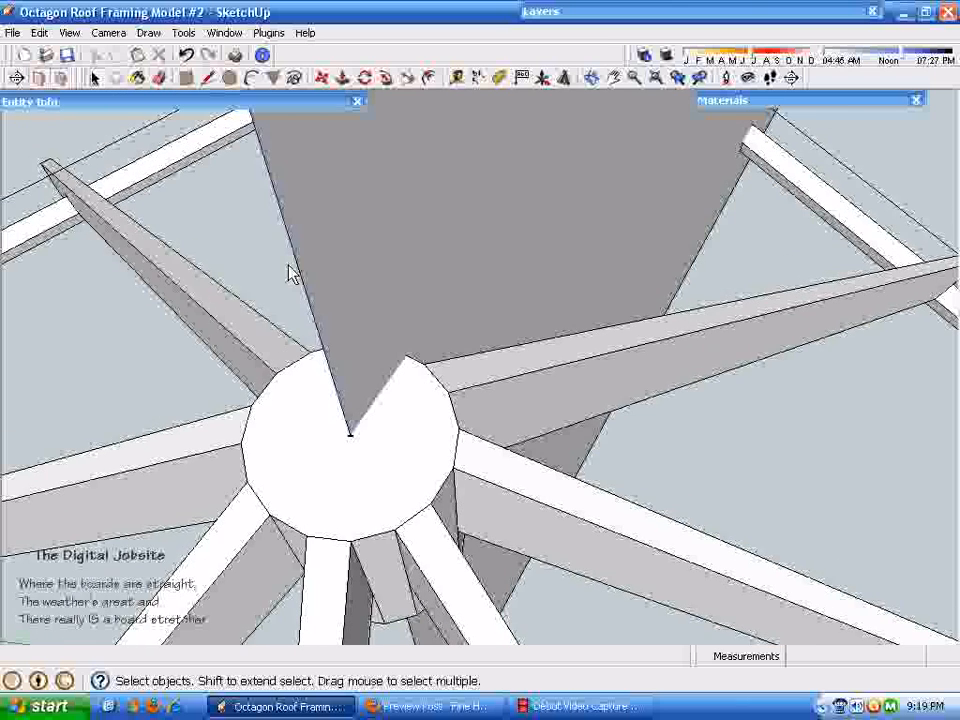
click(459, 81)
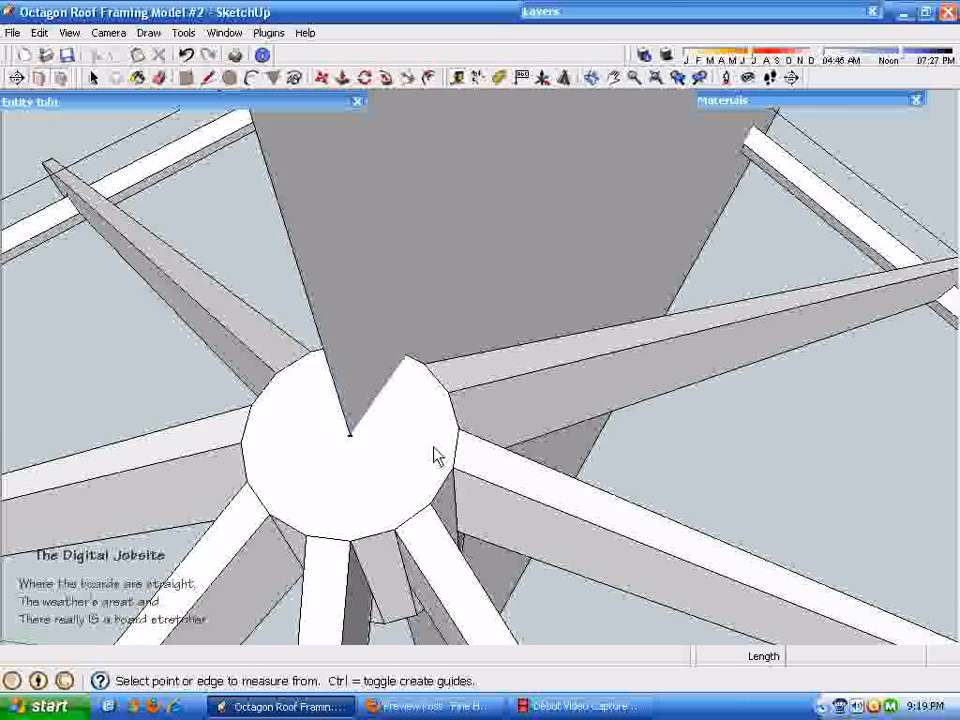
click(378, 402)
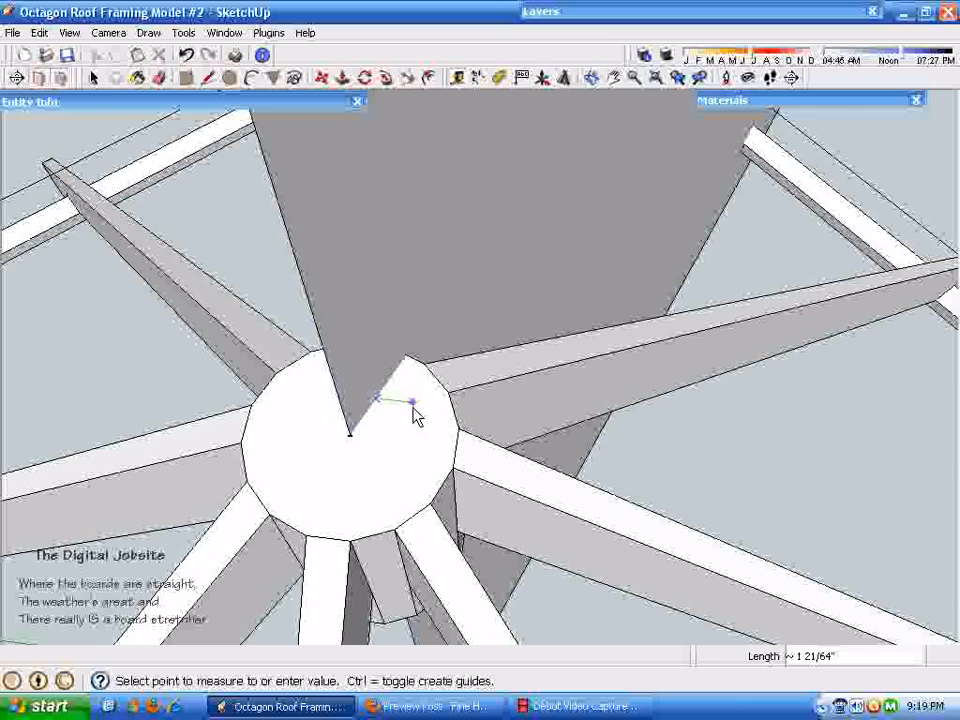
middle_drag(367, 488, 508, 98)
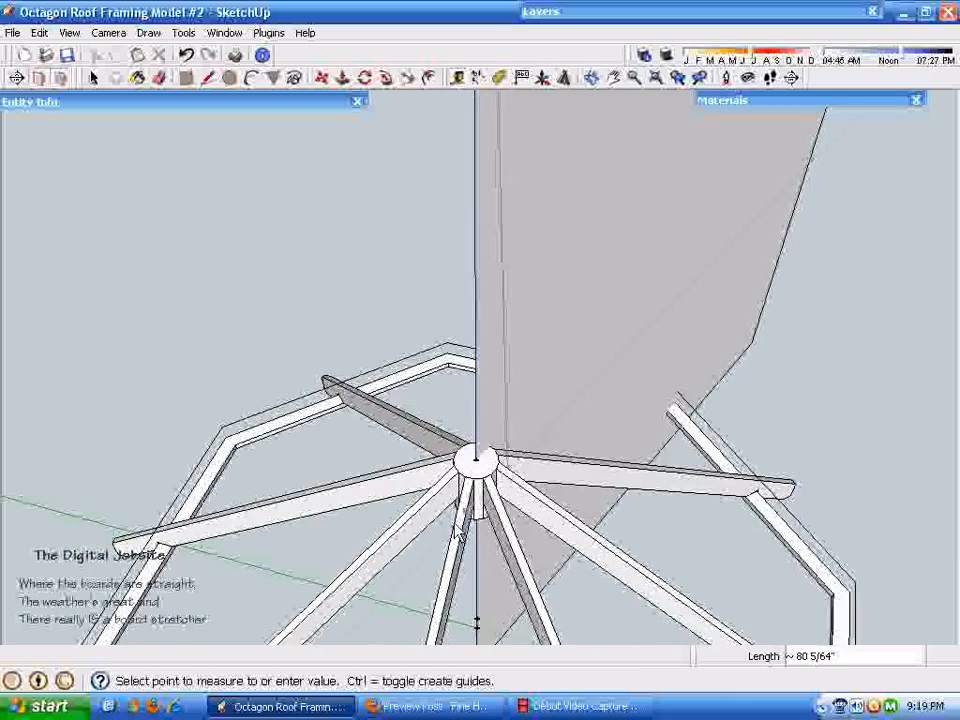
scroll(446, 545, up, 2)
scroll(500, 520, up, 4)
scroll(490, 480, up, 6)
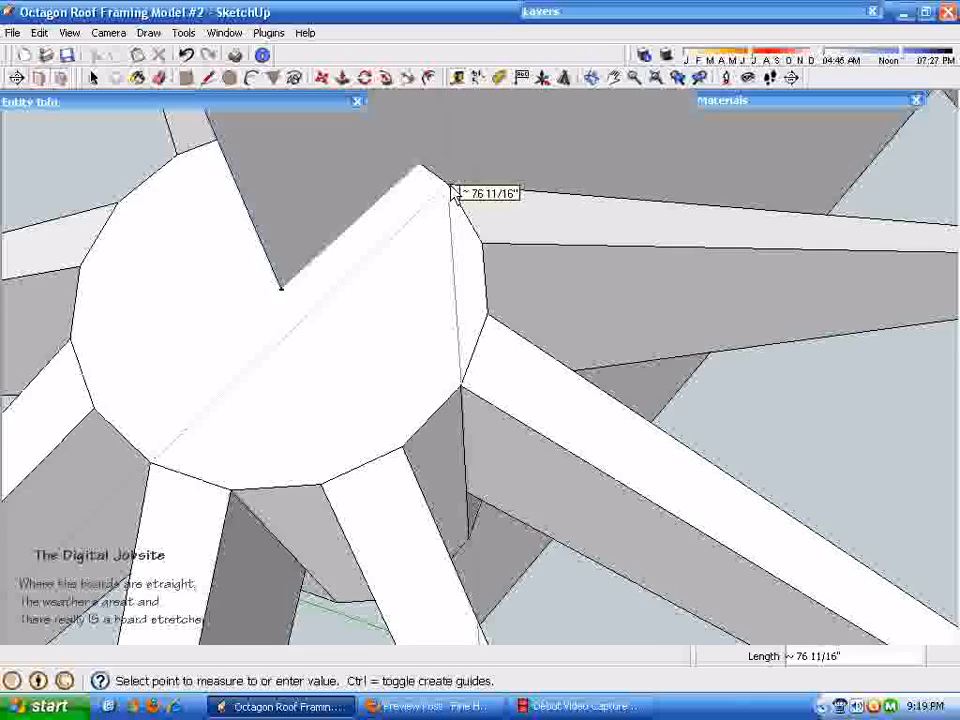
click(450, 187)
Open the hip rafter component and move its layout face sideways onto the guide at the hub corner.
middle_drag(531, 287, 541, 352)
key(space)
mouse_move(458, 253)
middle_down()
mouse_move(416, 322)
mouse_move(499, 204)
mouse_move(540, 471)
mouse_move(446, 146)
mouse_move(484, 253)
mouse_move(403, 90)
middle_up()
click(499, 206)
click(322, 78)
middle_drag(518, 484, 480, 474)
scroll(513, 463, up, 3)
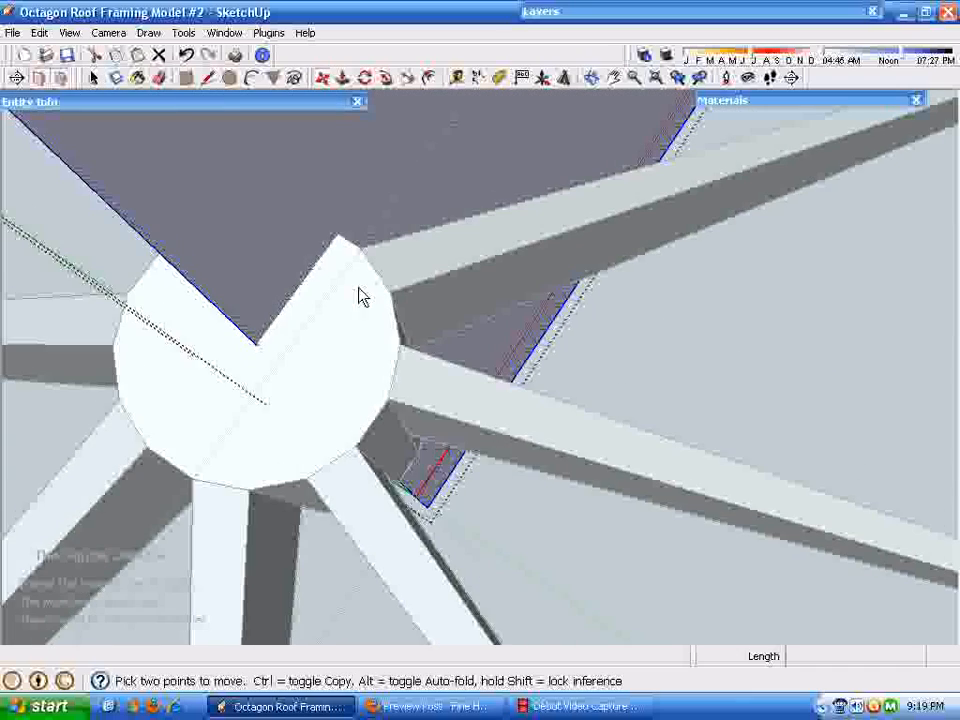
click(340, 243)
middle_drag(603, 352, 484, 551)
key(space)
Create an angled protractor guide on the layout face from the raised octagon reference corner up to the hub corner.
middle_drag(553, 548, 648, 620)
click(573, 596)
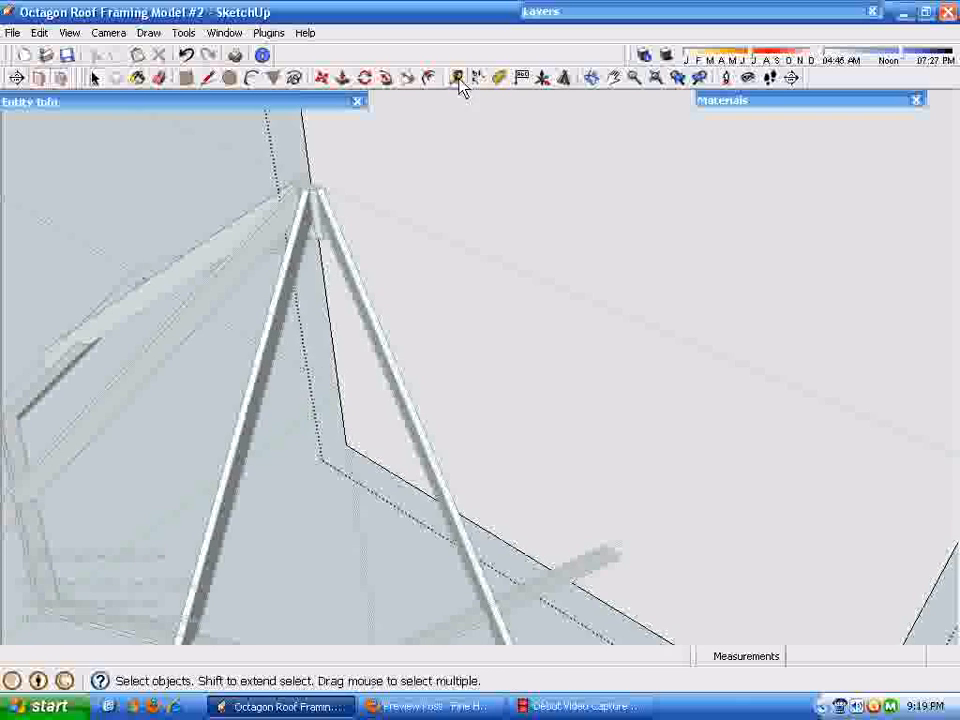
click(498, 78)
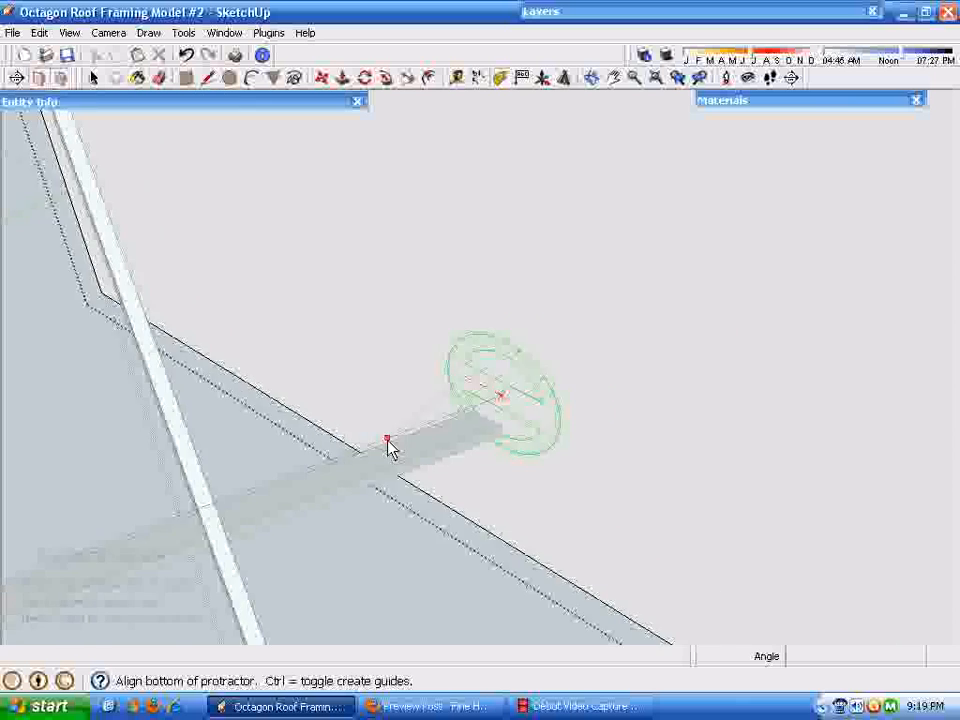
click(272, 365)
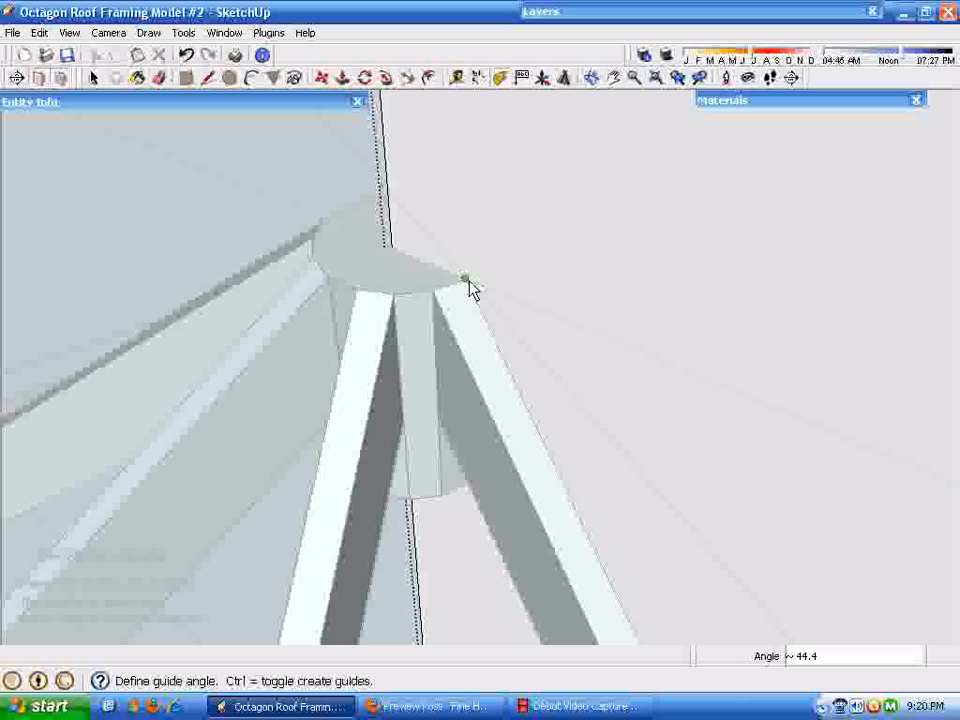
click(471, 286)
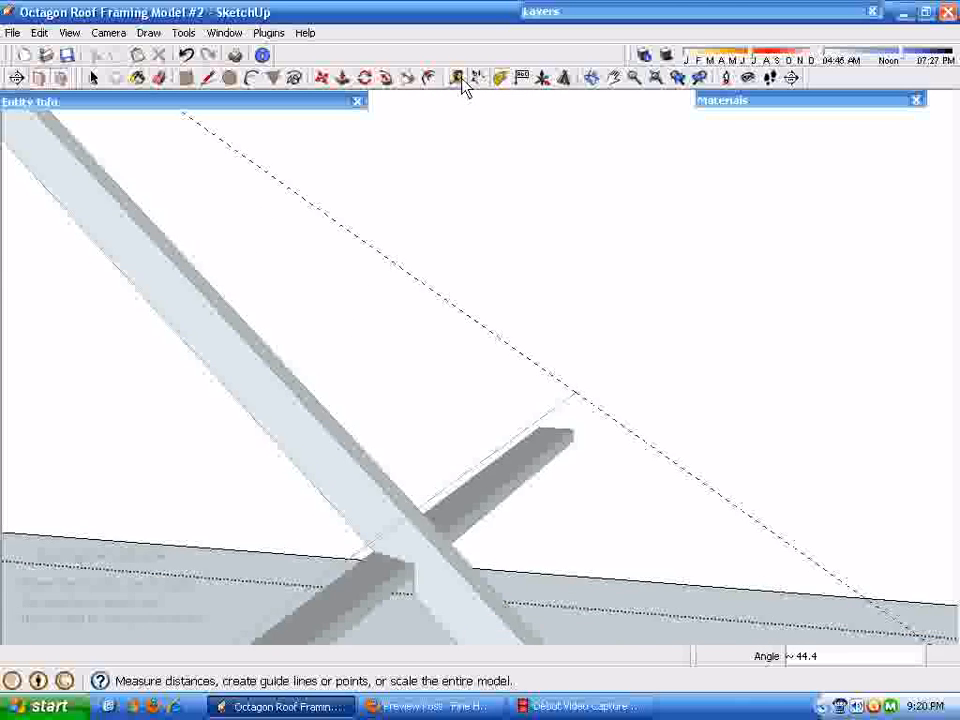
Offset a parallel guide 5.5 inches below the angled guide for the hip rafter's lower edge.
click(458, 80)
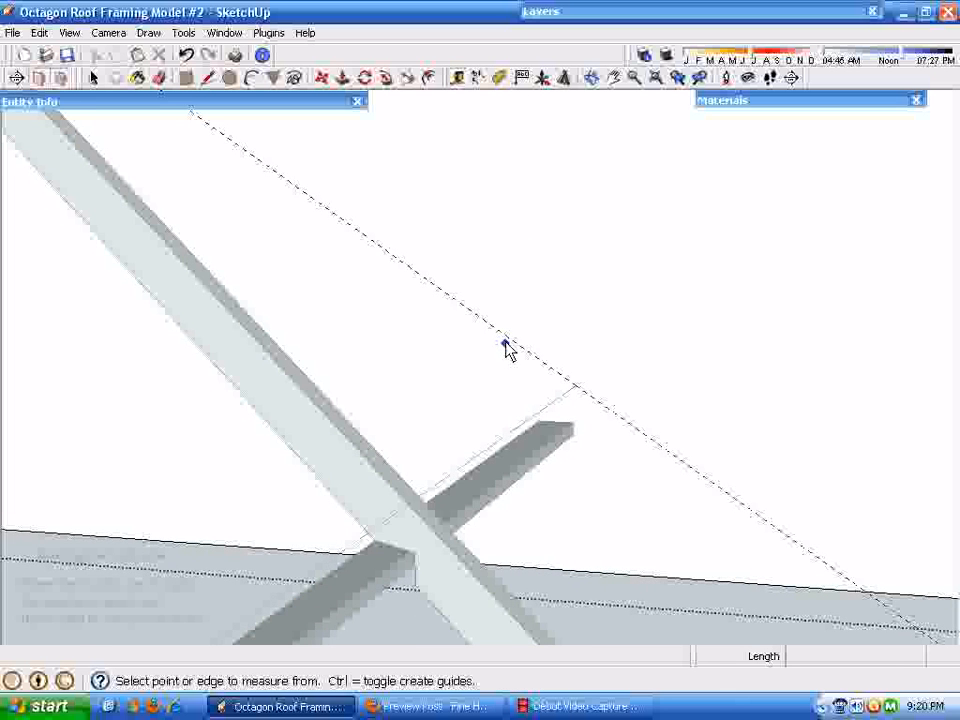
click(506, 347)
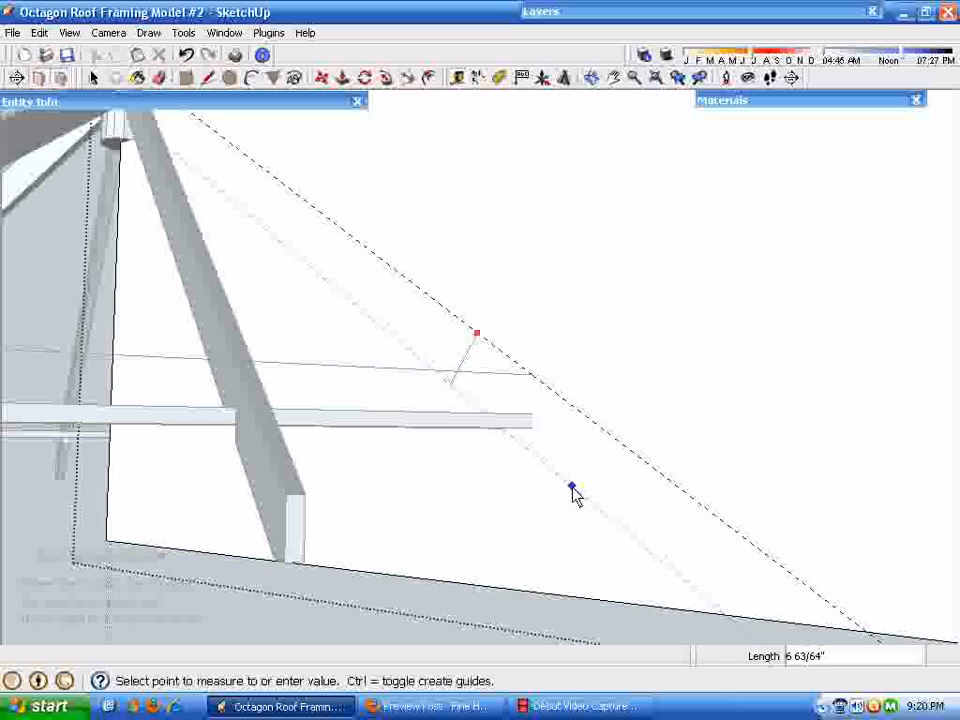
click(573, 488)
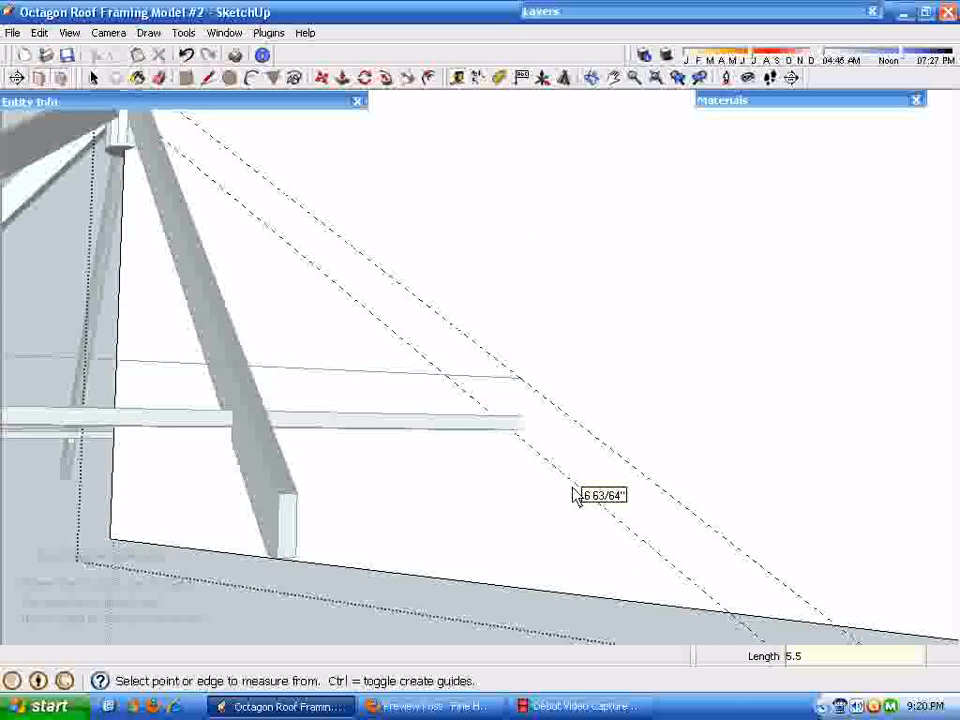
key(space)
Trace the hip rafter's lower edge along the lower guide, with a birdsmouth at the plate corner and a plumb tail cut.
middle_drag(568, 620, 212, 82)
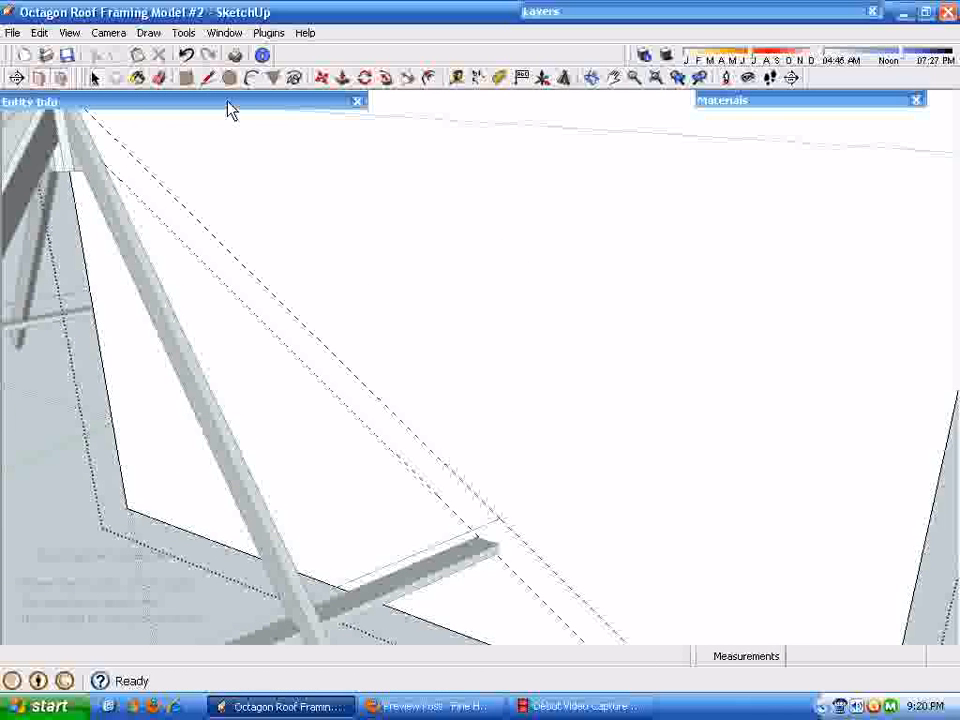
click(208, 78)
click(691, 323)
click(688, 403)
middle_drag(688, 403, 895, 650)
middle_drag(328, 448, 402, 552)
click(366, 425)
middle_drag(368, 427, 459, 420)
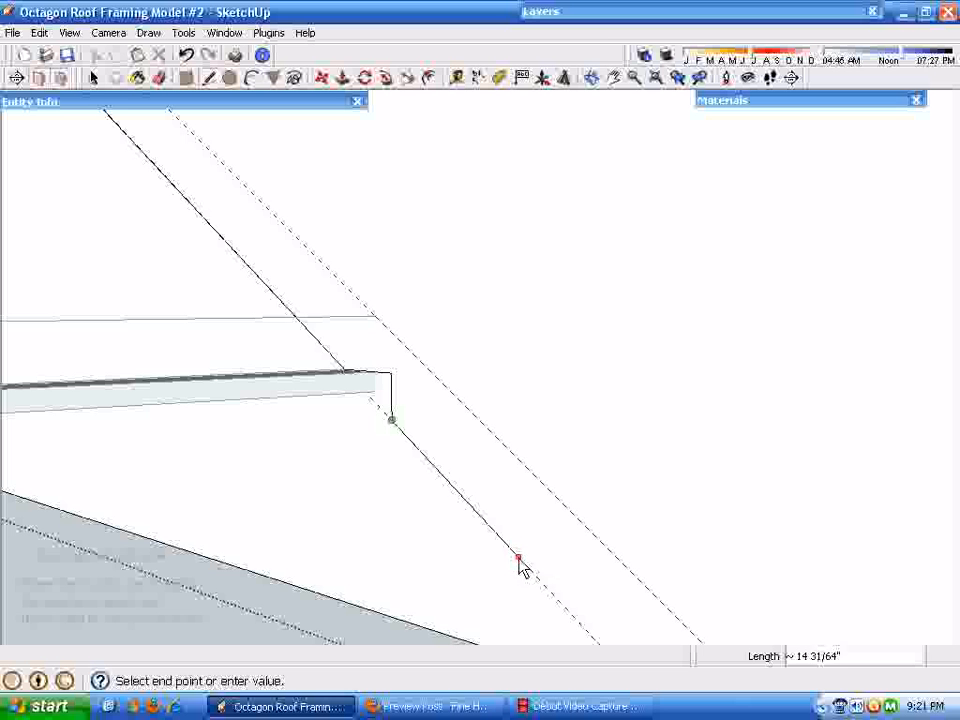
click(522, 465)
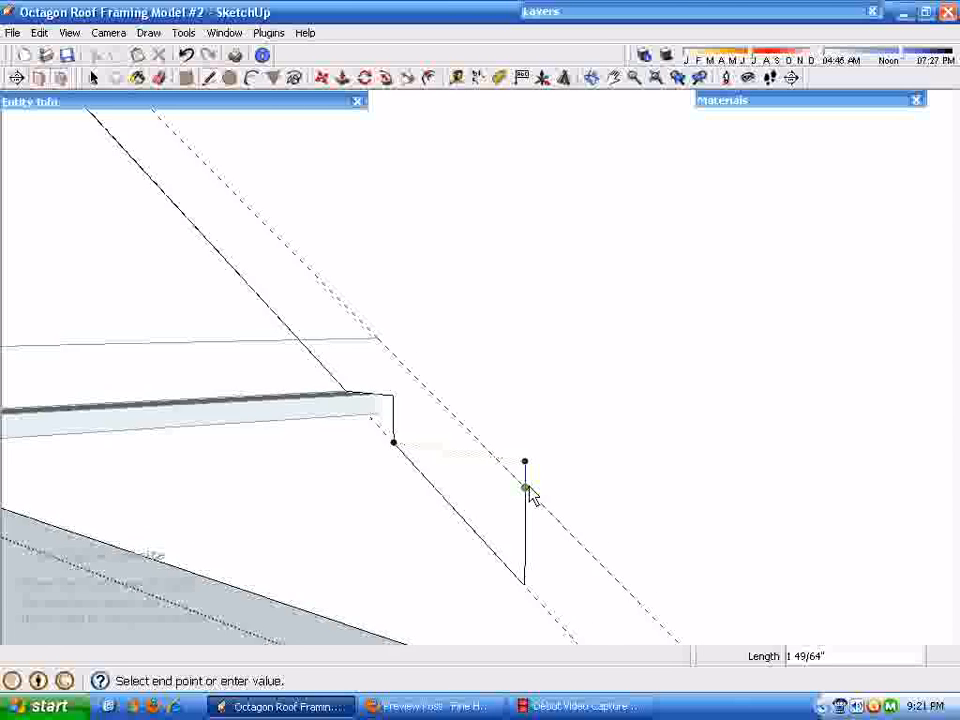
Draw the hip rafter's top edge along the upper guide to the hub corner, closing the outline.
middle_drag(527, 491, 220, 425)
middle_drag(366, 566, 172, 390)
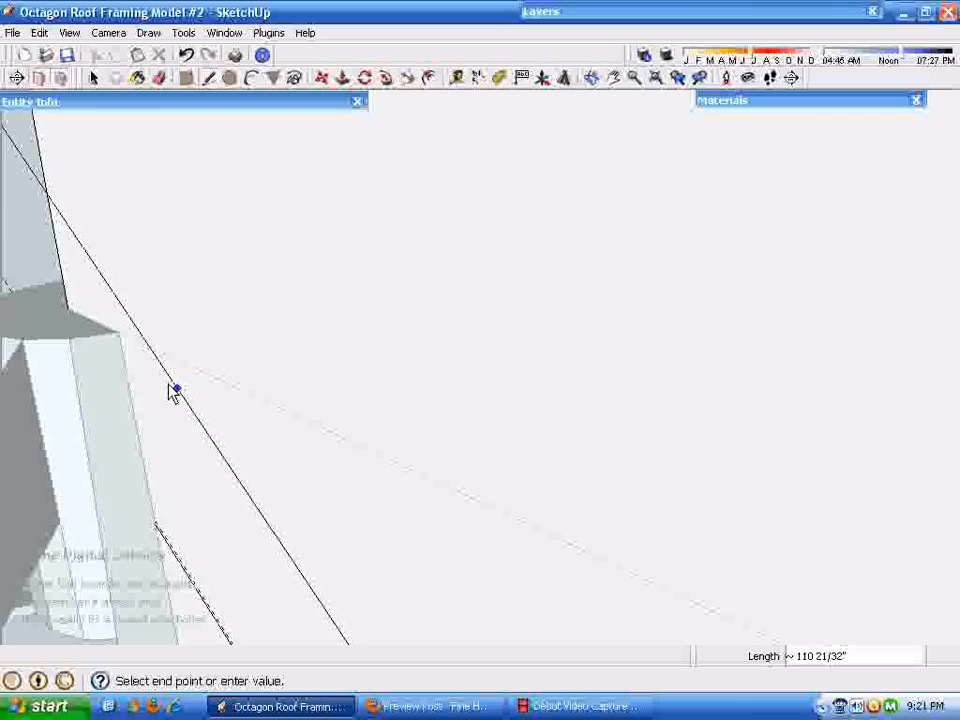
click(118, 333)
middle_drag(122, 339, 280, 548)
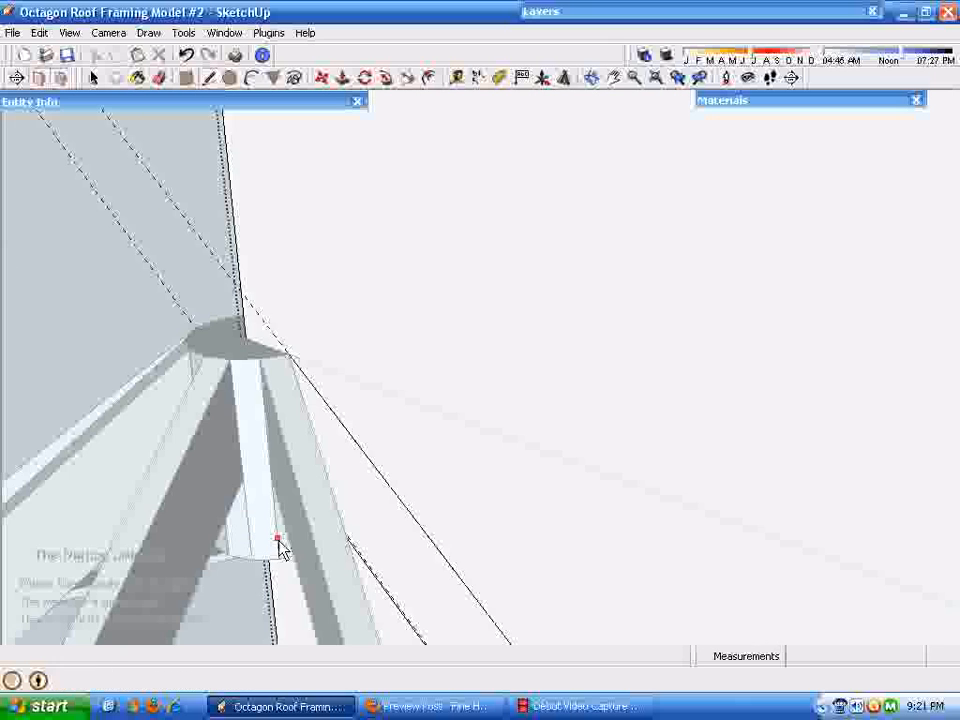
Delete the surplus layout face around the hip rafter outline and the leftover guides.
middle_drag(412, 585, 741, 369)
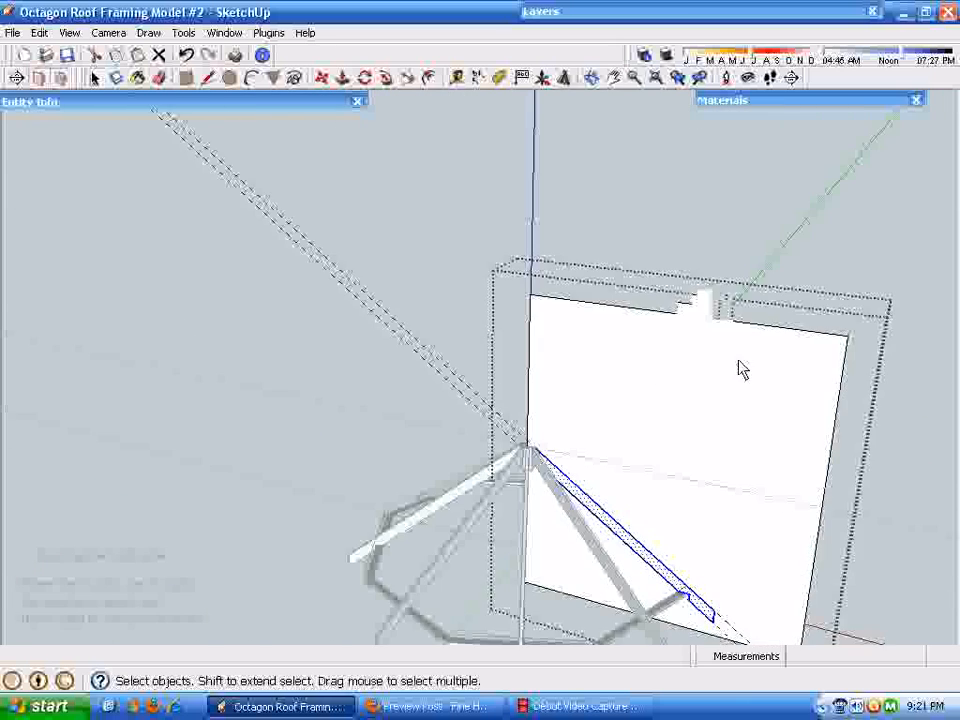
middle_drag(503, 371, 588, 301)
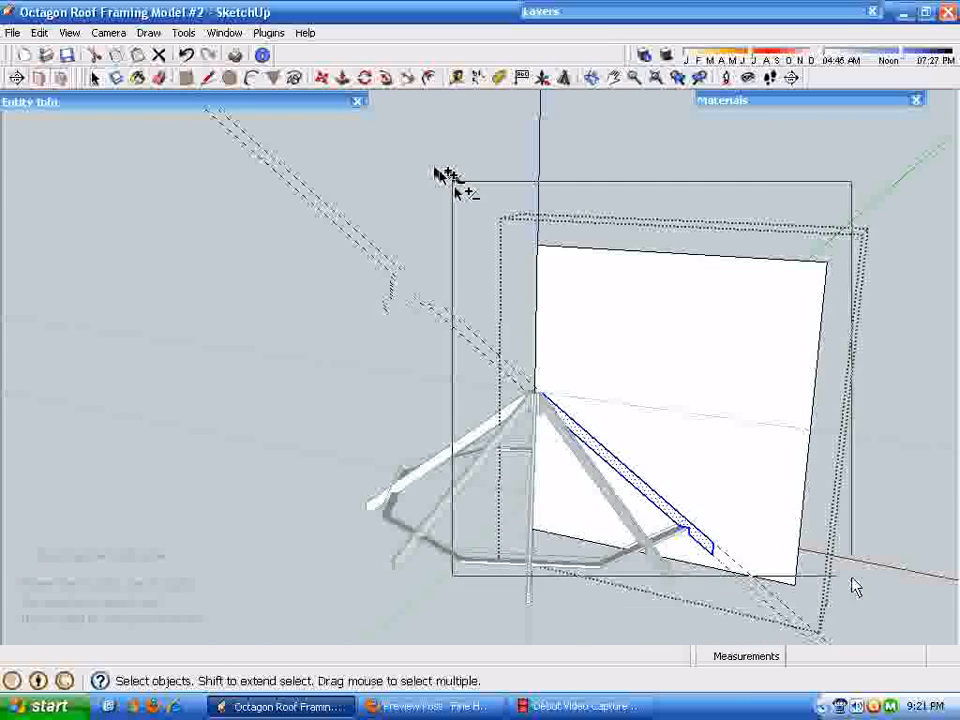
drag(855, 587, 868, 632)
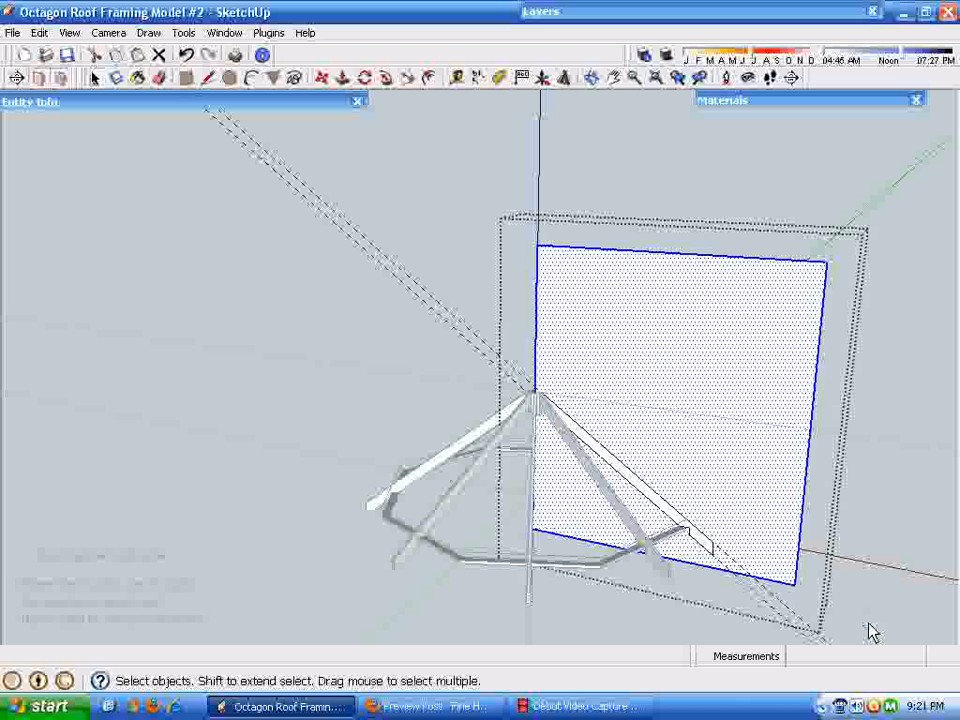
key(Delete)
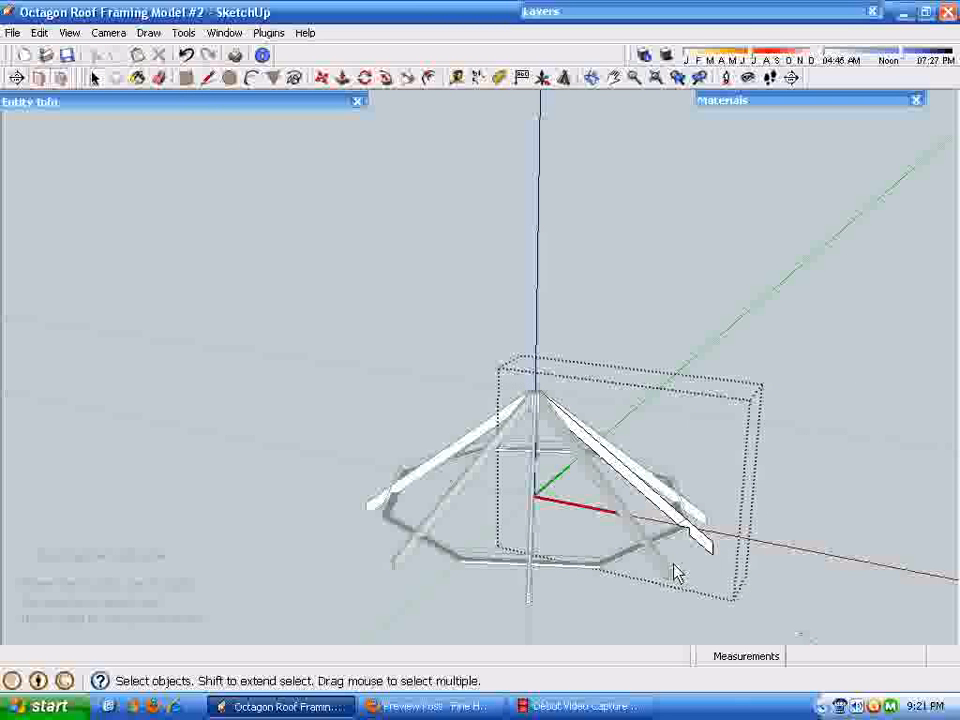
Push/Pull the hip rafter profile to a thickness of 1 1/2 inches and finish editing the component.
scroll(521, 563, up, 10)
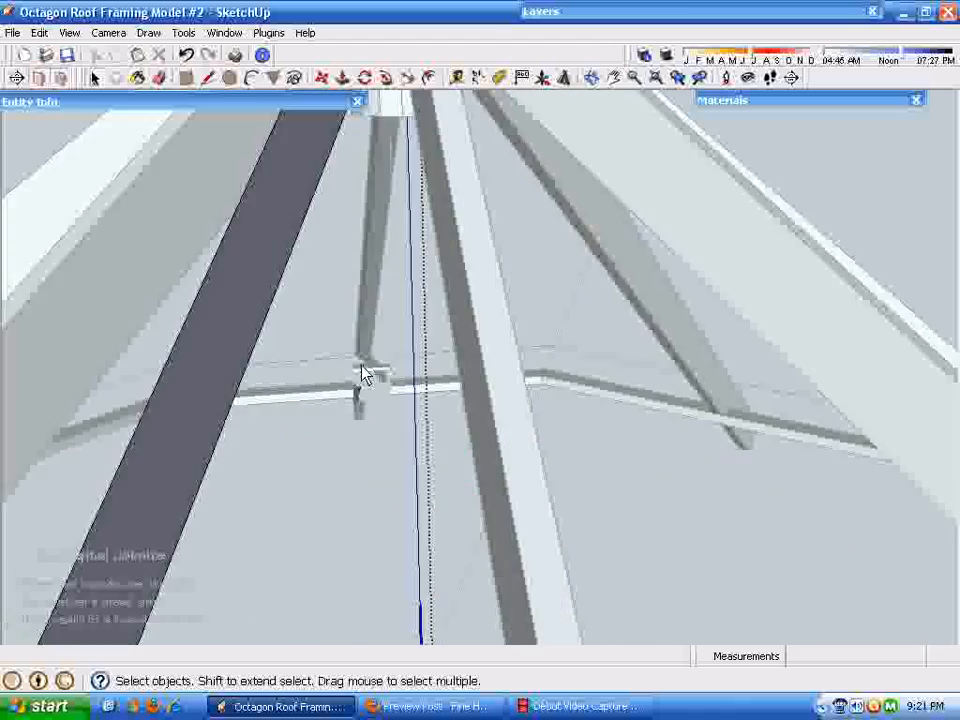
scroll(361, 376, up, 4)
scroll(400, 450, down, 8)
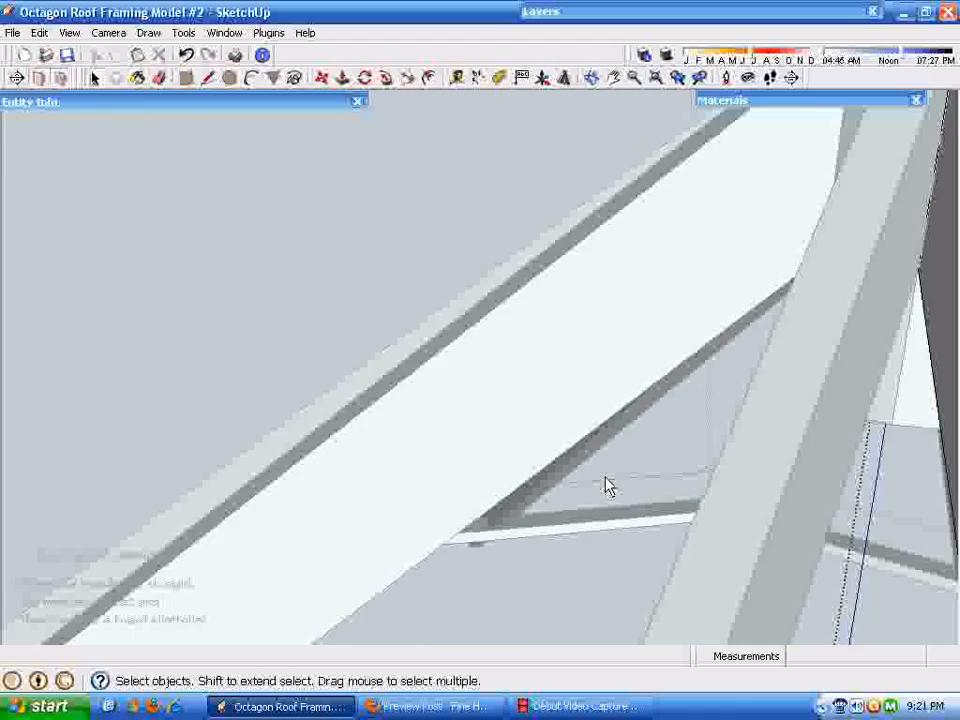
mouse_move(645, 555)
middle_down()
mouse_move(692, 446)
mouse_move(561, 135)
middle_up()
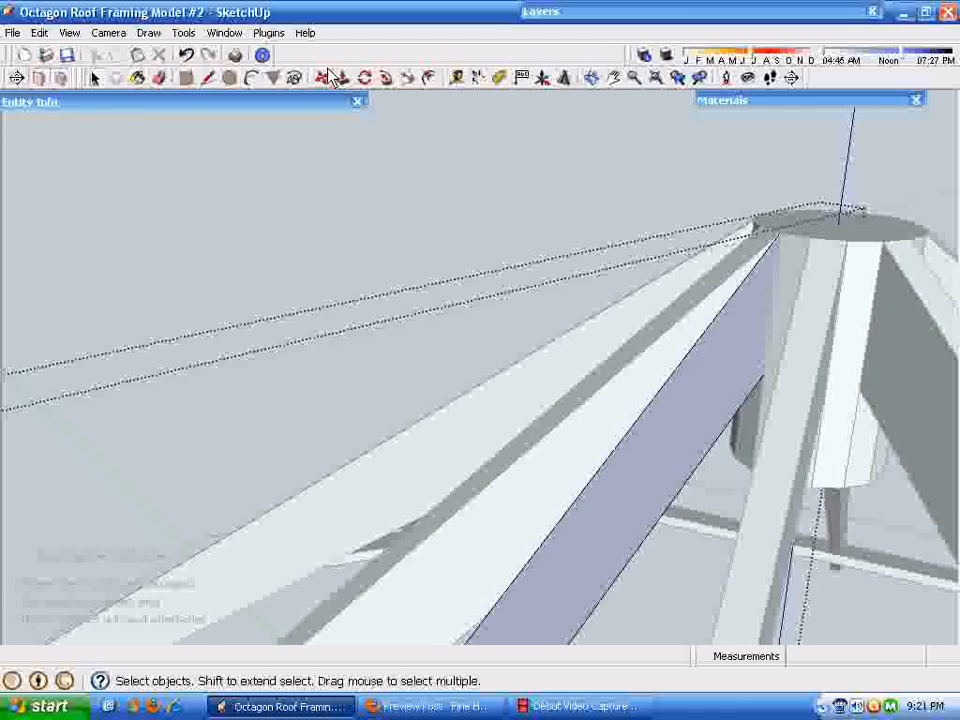
drag(733, 372, 752, 372)
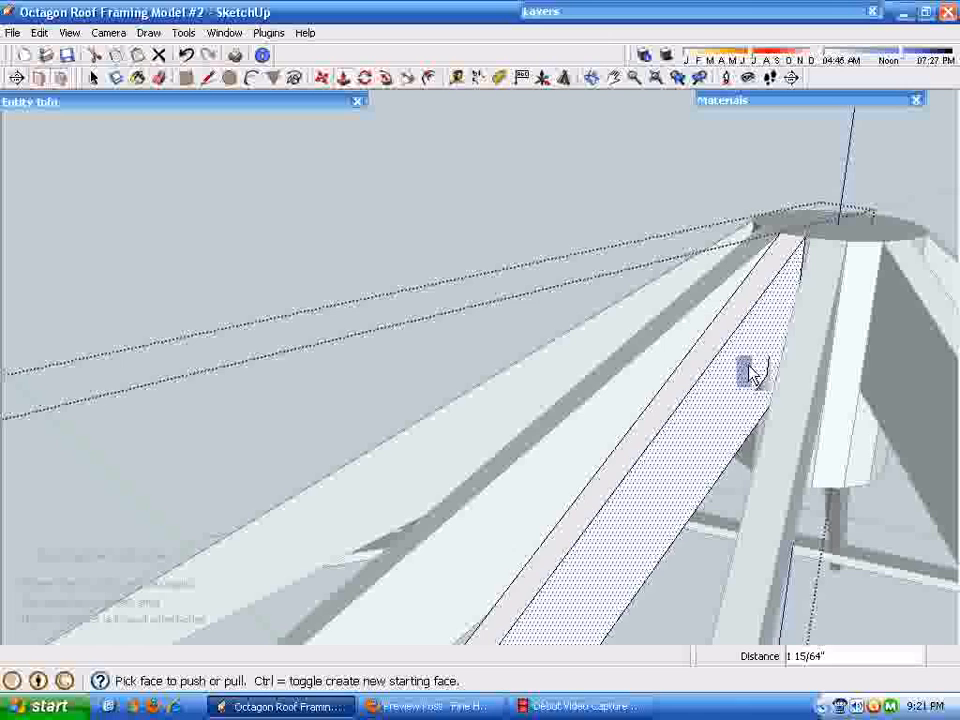
key(Return)
scroll(752, 372, up, 4)
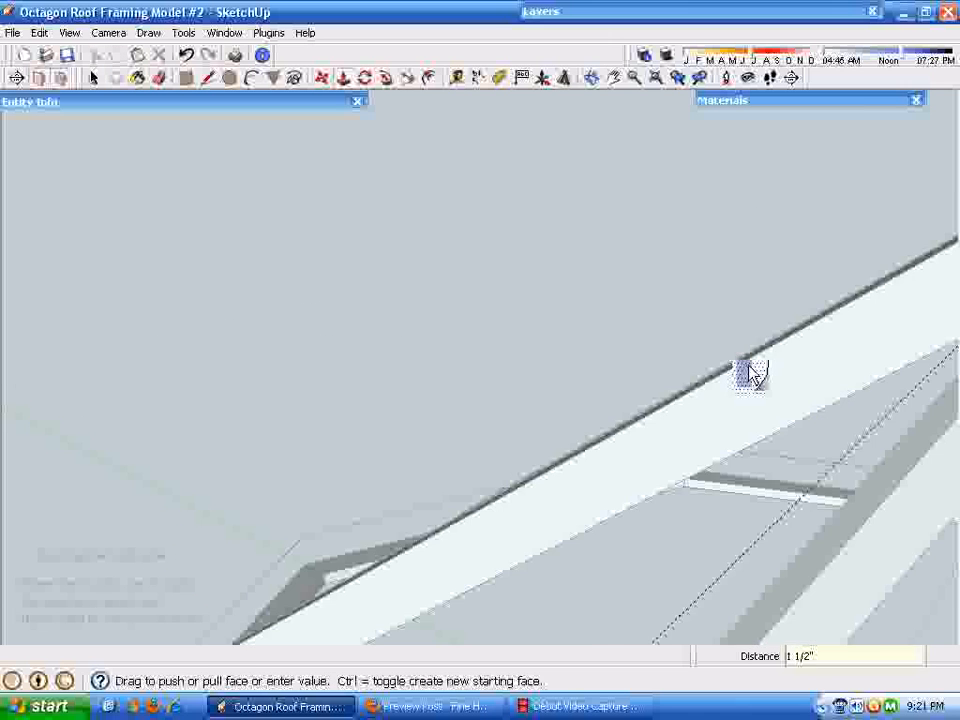
scroll(567, 278, down, 4)
mouse_move(611, 362)
middle_down()
mouse_move(768, 515)
mouse_move(771, 496)
middle_up()
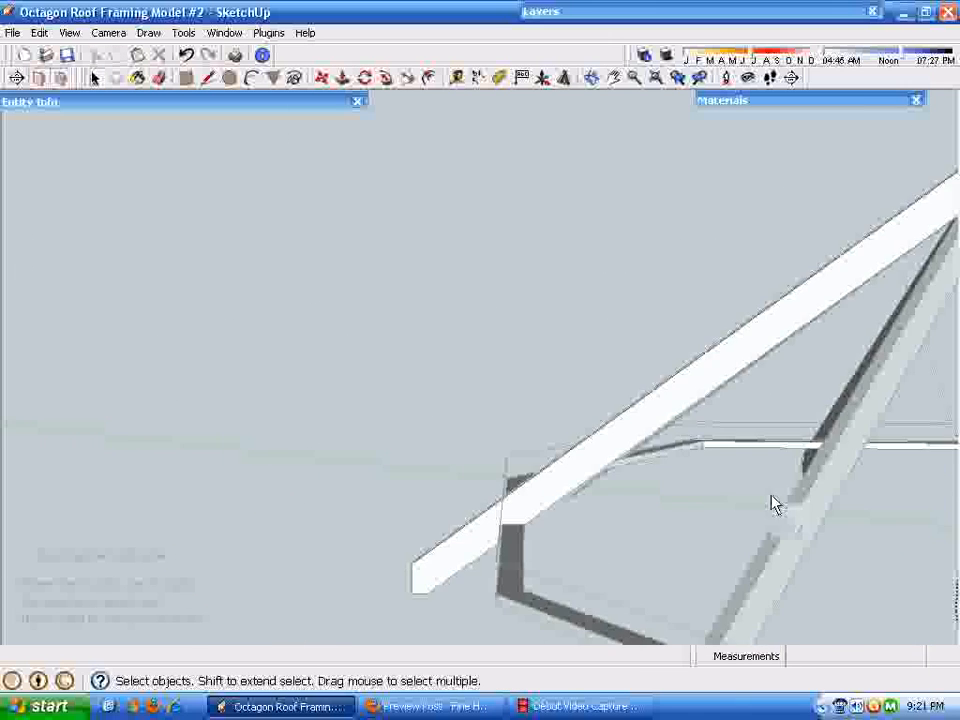
scroll(766, 499, down, 2)
scroll(768, 507, down, 6)
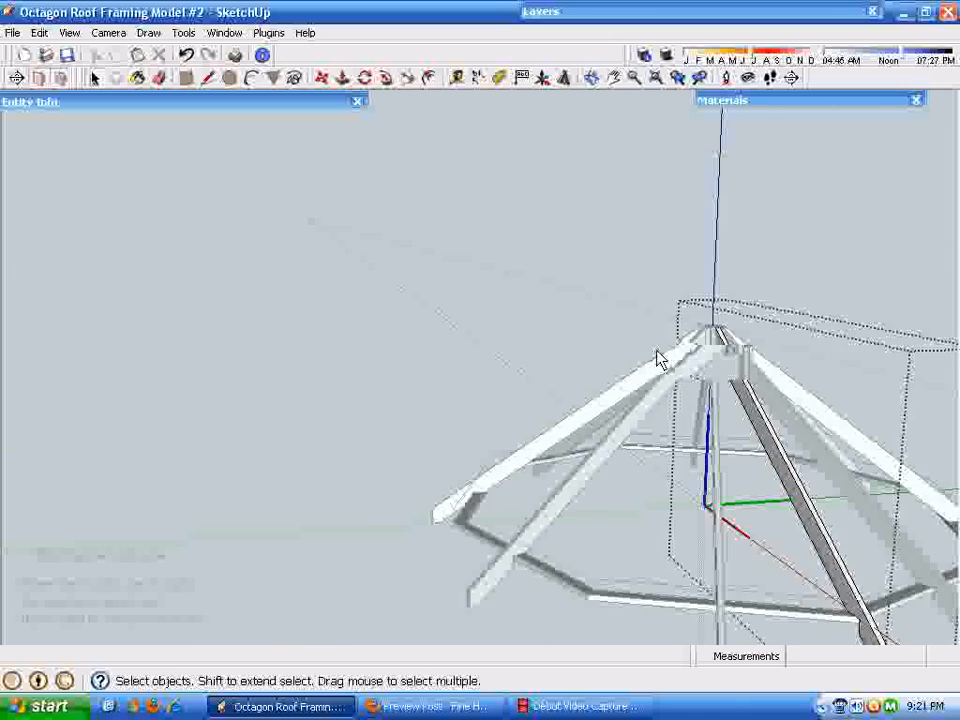
middle_drag(655, 487, 720, 580)
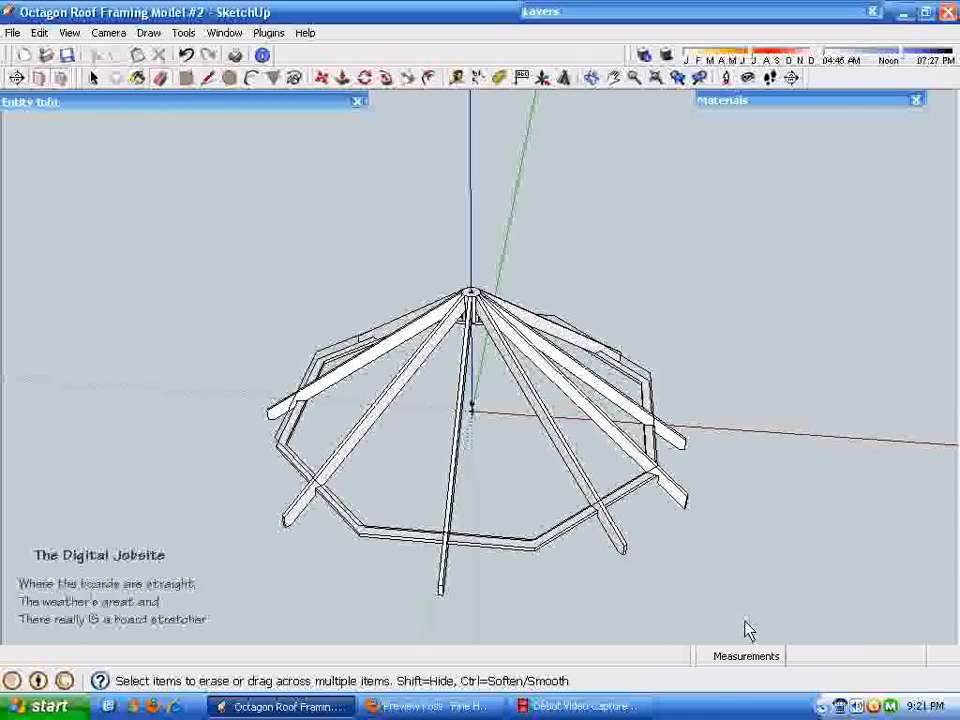
Examine the hip rafter's birdsmouth at the plate corner and its top edge against the raised octagon reference.
scroll(746, 628, up, 3)
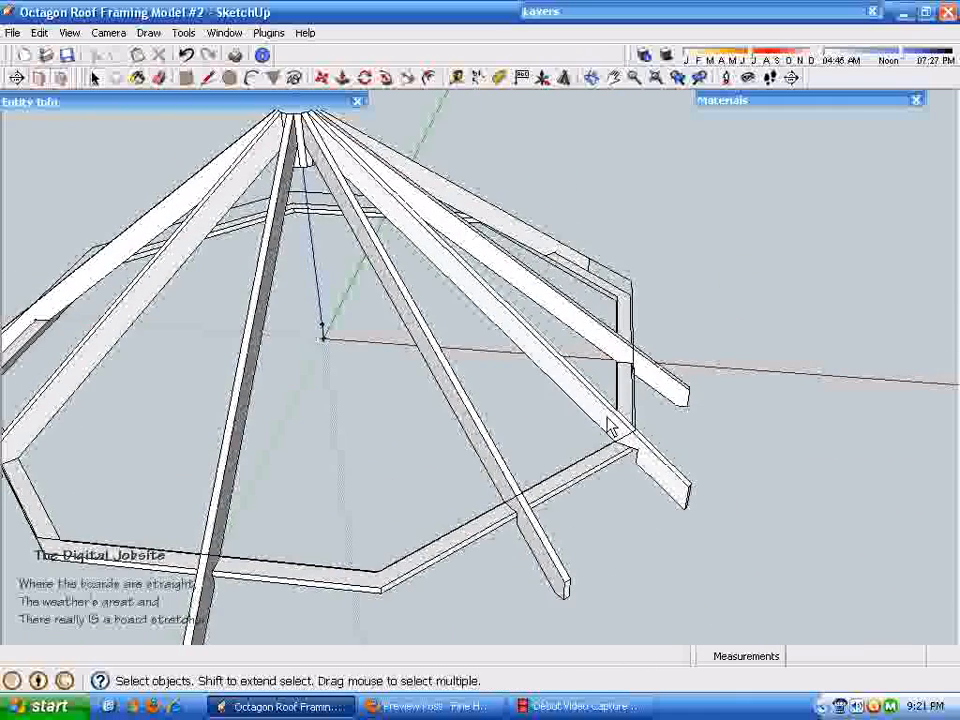
scroll(576, 615, up, 6)
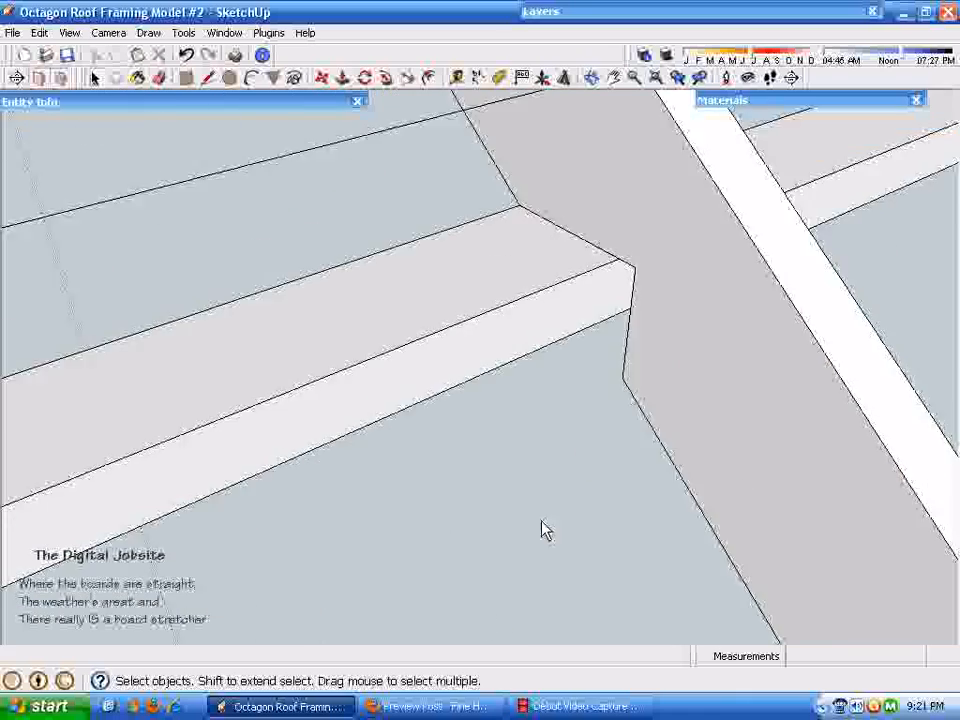
mouse_move(545, 530)
middle_down()
mouse_move(510, 482)
mouse_move(553, 514)
mouse_move(821, 343)
mouse_move(815, 393)
mouse_move(739, 386)
mouse_move(827, 467)
mouse_move(784, 407)
mouse_move(772, 425)
mouse_move(778, 456)
mouse_move(666, 489)
mouse_move(12, 525)
mouse_move(174, 462)
mouse_move(561, 591)
mouse_move(707, 579)
mouse_move(715, 618)
mouse_move(724, 579)
mouse_move(746, 606)
mouse_move(763, 580)
mouse_move(759, 553)
mouse_move(784, 521)
mouse_move(733, 598)
mouse_move(771, 559)
middle_up()
scroll(769, 559, up, 5)
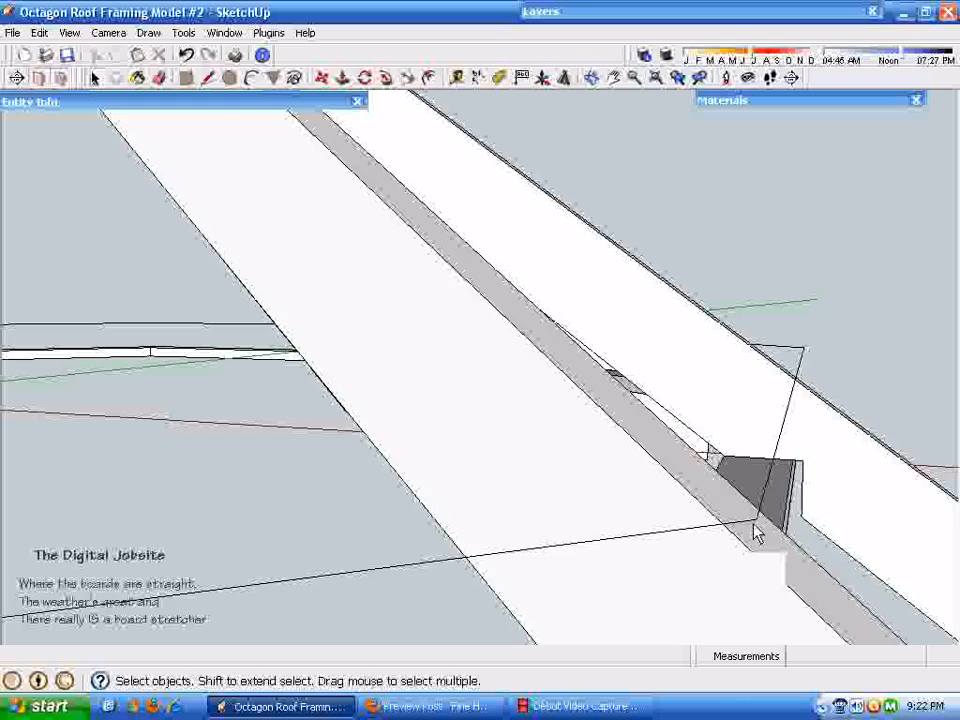
mouse_move(762, 530)
middle_down()
mouse_move(759, 570)
mouse_move(762, 492)
middle_up()
scroll(765, 492, down, 5)
mouse_move(617, 508)
middle_down()
mouse_move(396, 546)
mouse_move(493, 415)
middle_up()
Array copies of the hip rafter by rotation about the hub's center, placing one at each octagon corner.
mouse_move(545, 443)
middle_down()
mouse_move(529, 399)
mouse_move(716, 485)
mouse_move(681, 615)
mouse_move(713, 537)
mouse_move(272, 302)
mouse_move(471, 444)
mouse_move(516, 444)
mouse_move(505, 415)
mouse_move(649, 450)
mouse_move(433, 169)
mouse_move(349, 104)
middle_up()
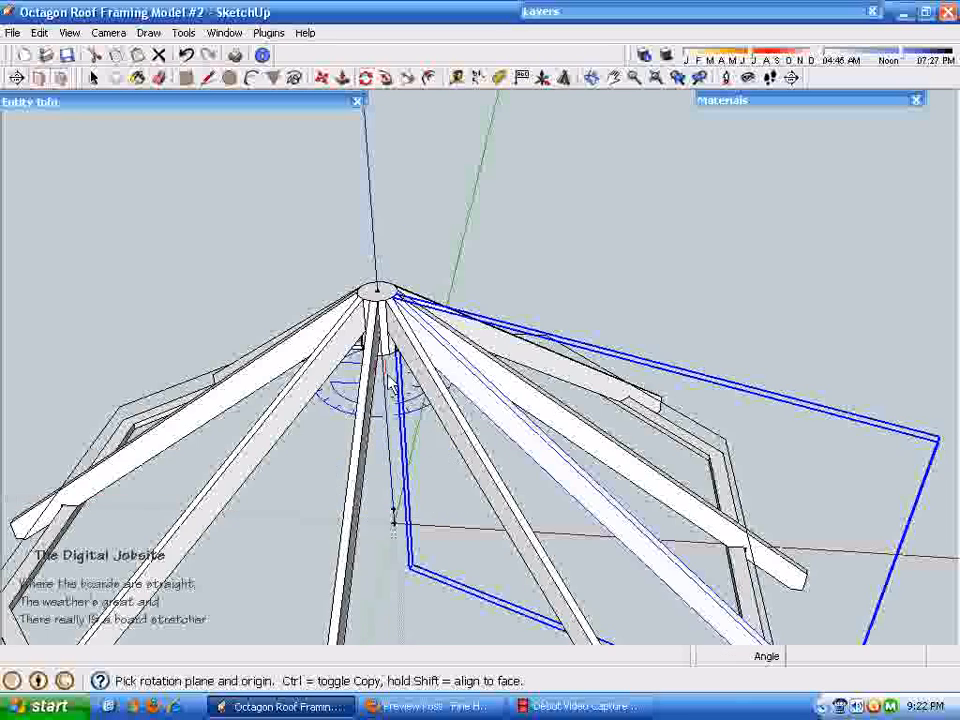
mouse_move(392, 385)
middle_down()
mouse_move(664, 536)
mouse_move(718, 546)
mouse_move(621, 561)
mouse_move(425, 428)
middle_up()
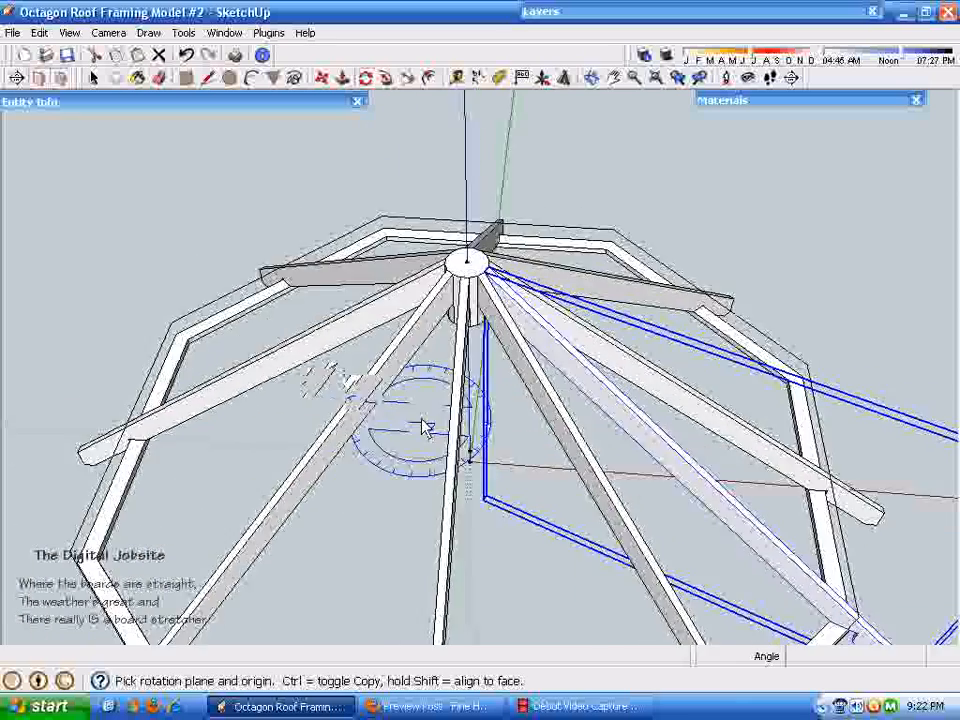
scroll(540, 402, up, 3)
middle_drag(550, 402, 560, 432)
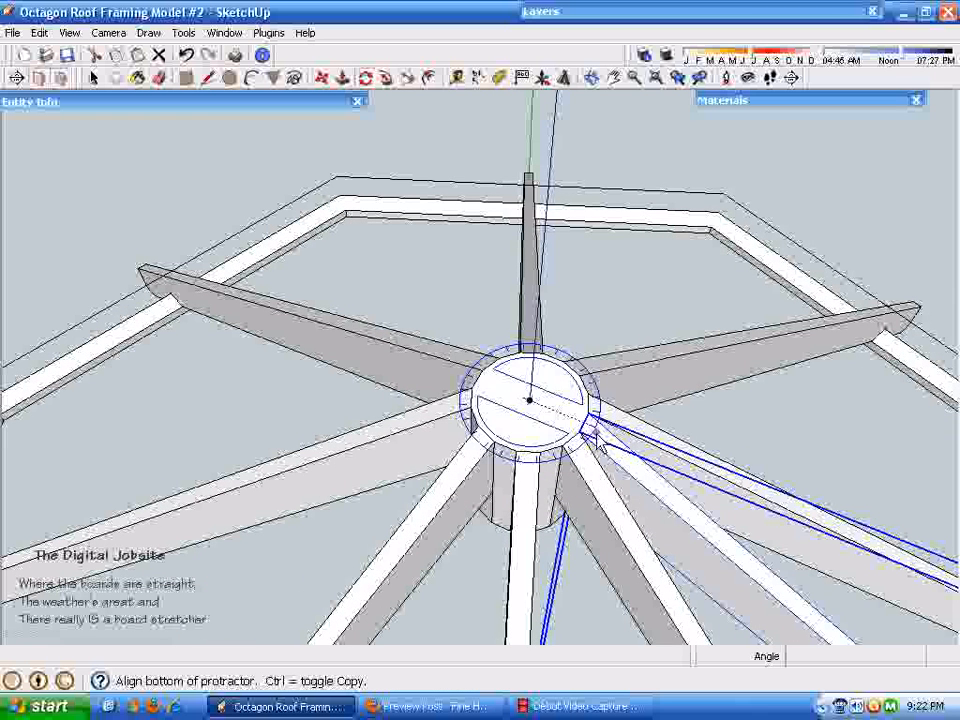
click(684, 521)
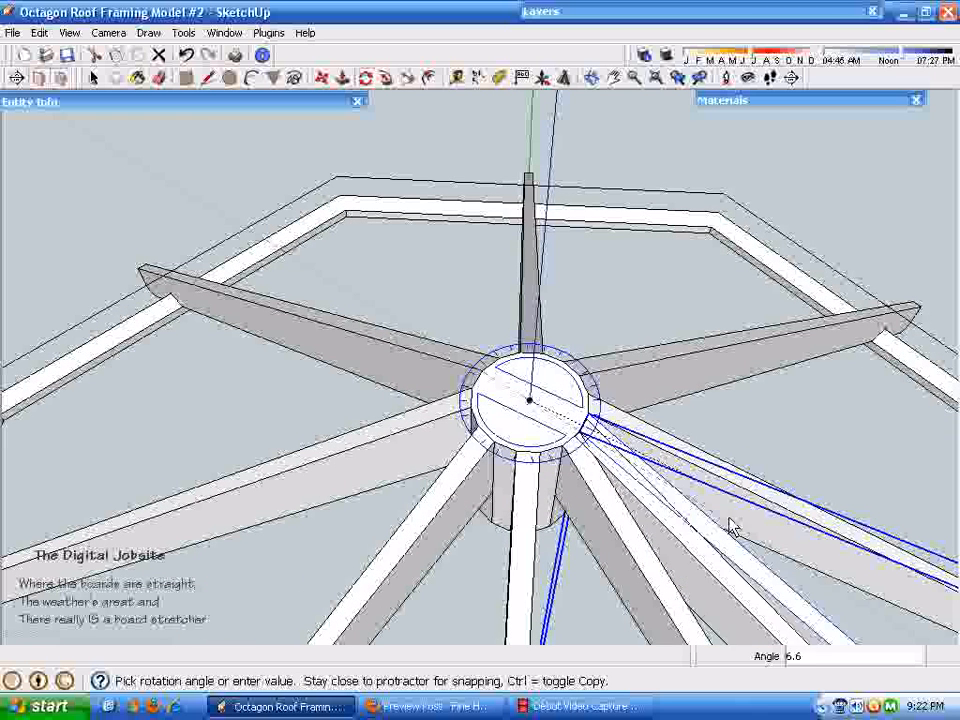
click(815, 403)
middle_drag(815, 403, 200, 100)
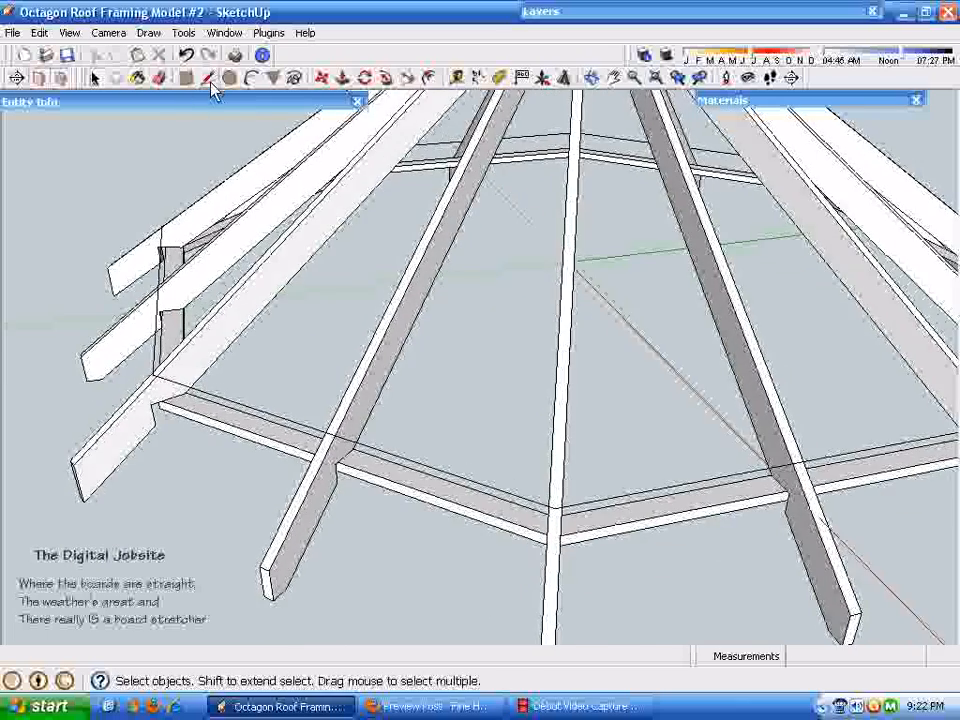
Outline a test roof plane with lines between the top edges of two neighbouring hip rafters, spanning a common rafter.
click(209, 81)
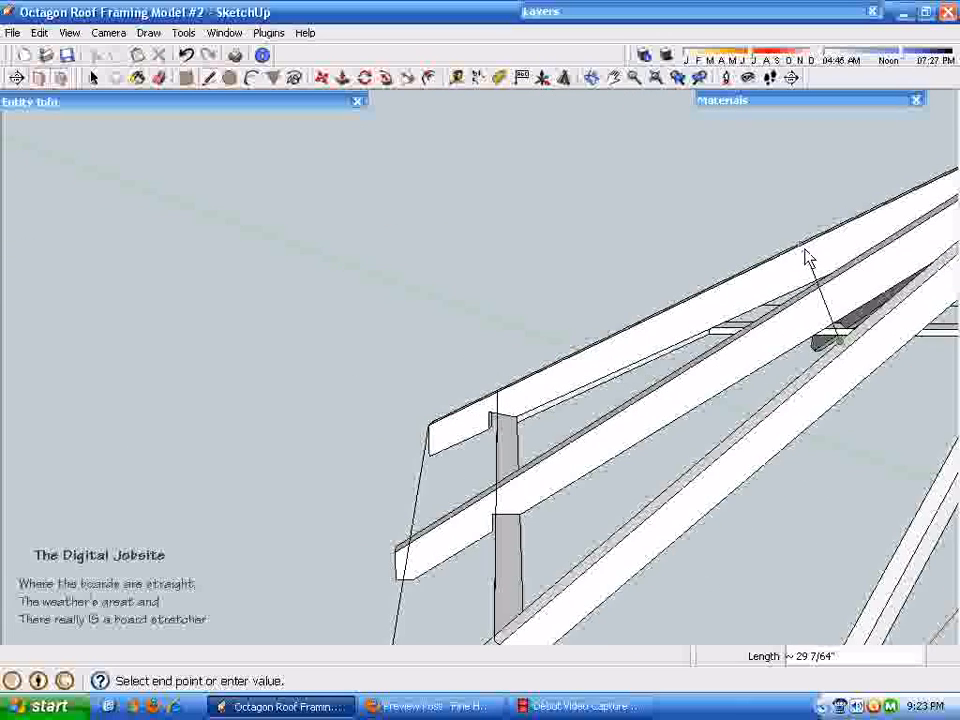
click(428, 425)
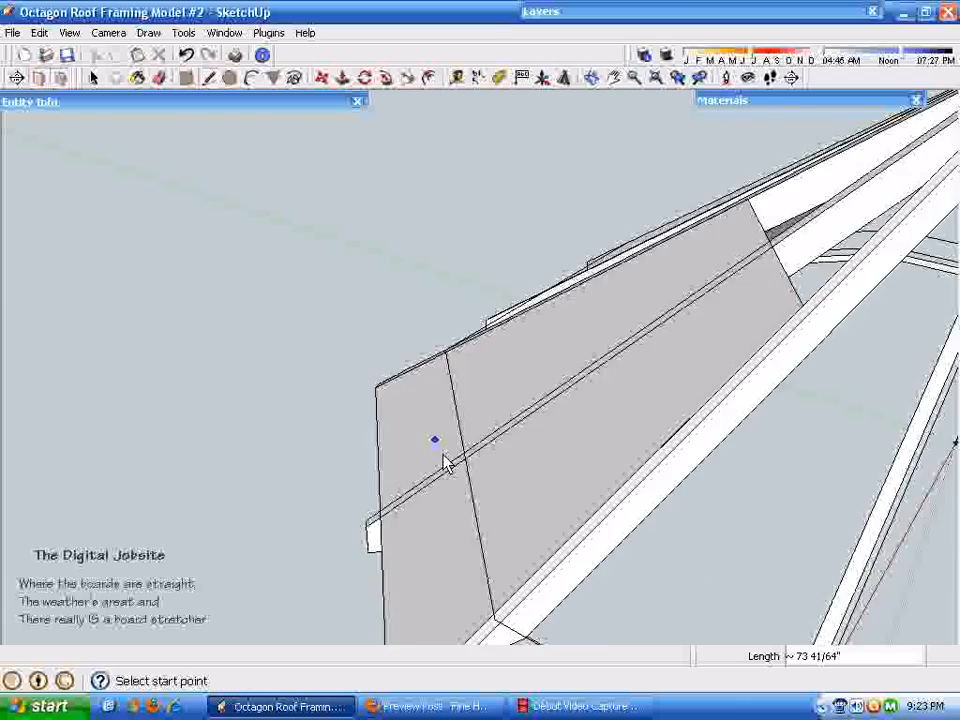
Slide the test roof plane about 9 25/32 inches sideways to check it against the rafters, and return it to its place.
click(500, 497)
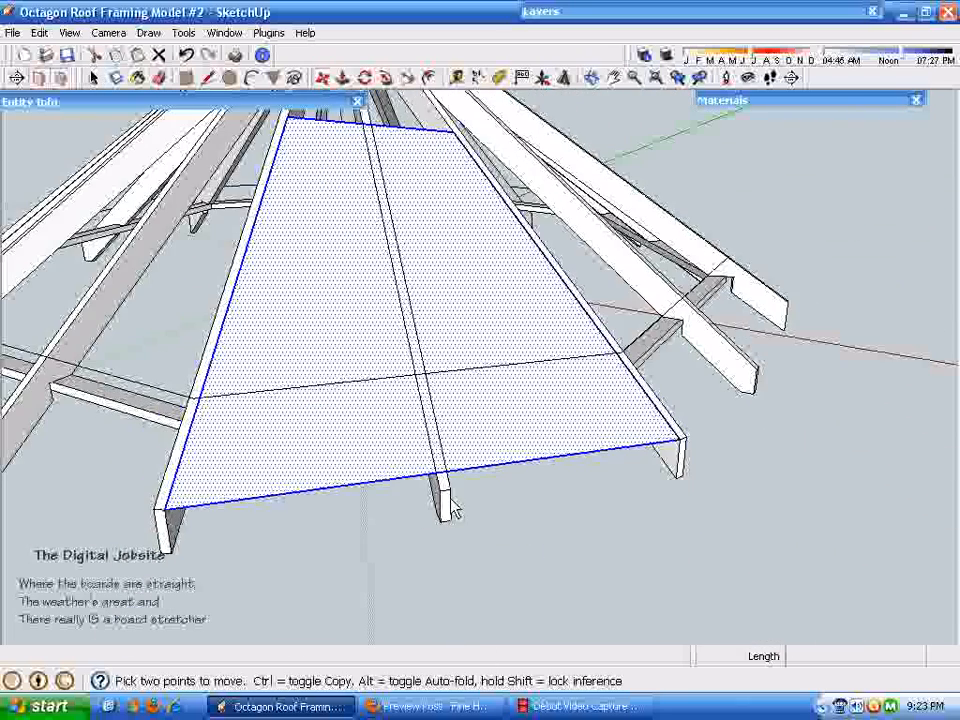
click(450, 484)
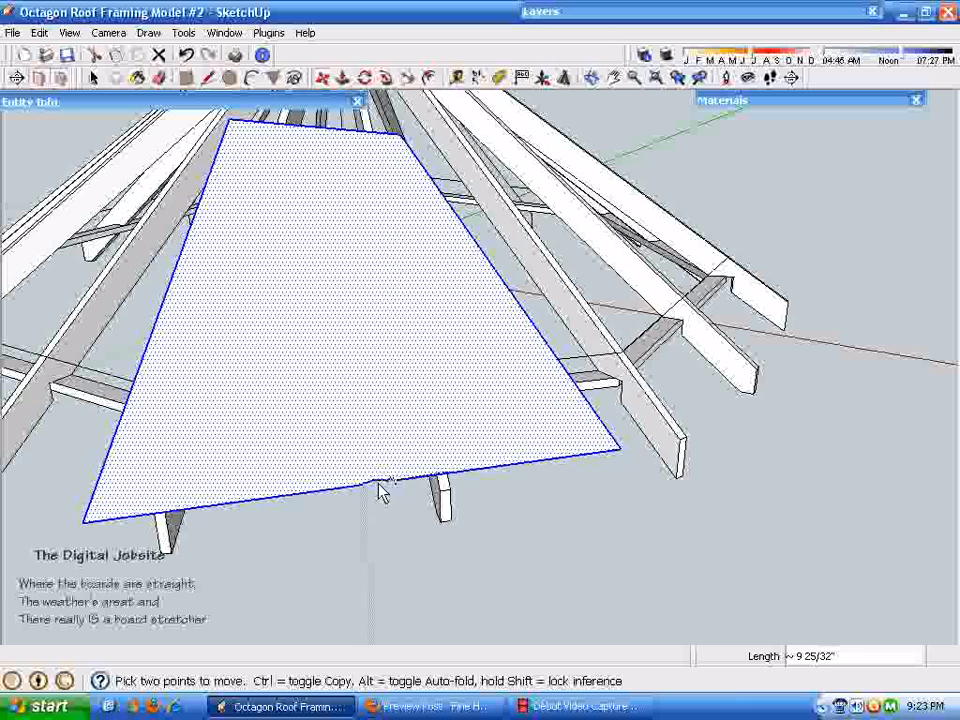
click(639, 597)
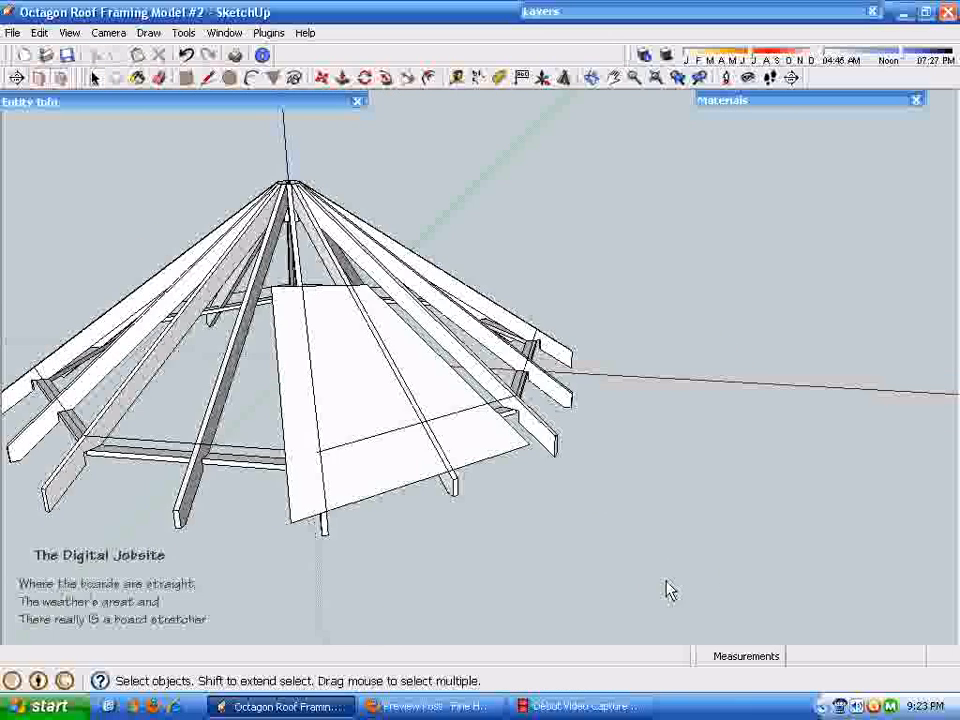
mouse_move(718, 580)
middle_down()
mouse_move(606, 660)
mouse_move(782, 381)
mouse_move(778, 497)
mouse_move(803, 450)
mouse_move(808, 471)
mouse_move(701, 574)
mouse_move(579, 454)
mouse_move(562, 290)
mouse_move(621, 461)
mouse_move(662, 537)
middle_up()
click(676, 519)
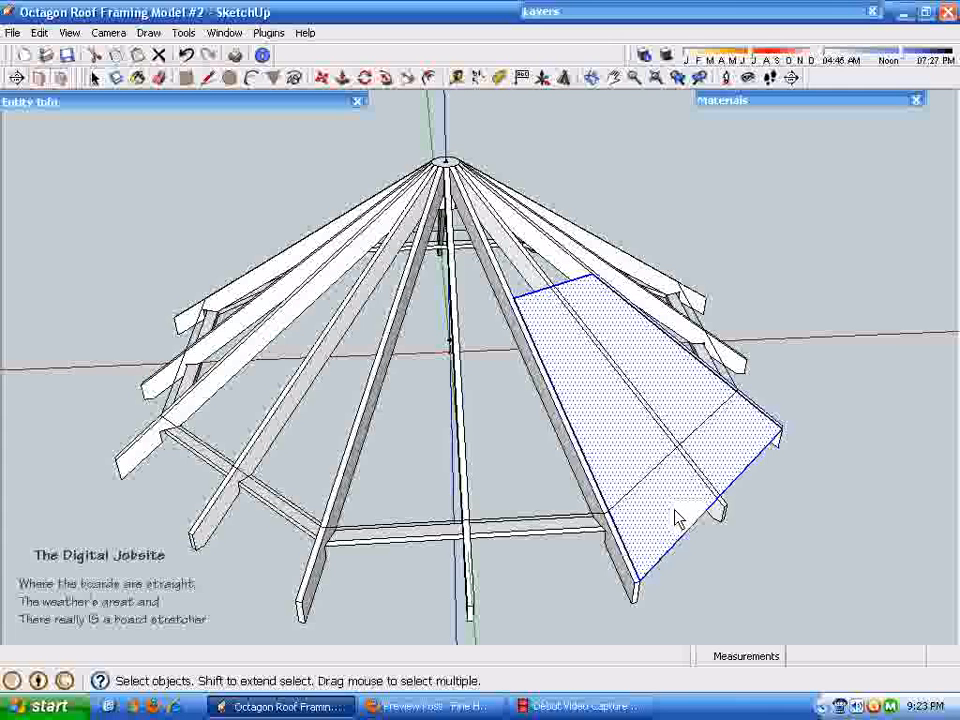
click(830, 262)
Turn on the display of hidden geometry to reveal the hidden building and roof sheathing models.
middle_drag(390, 381, 458, 447)
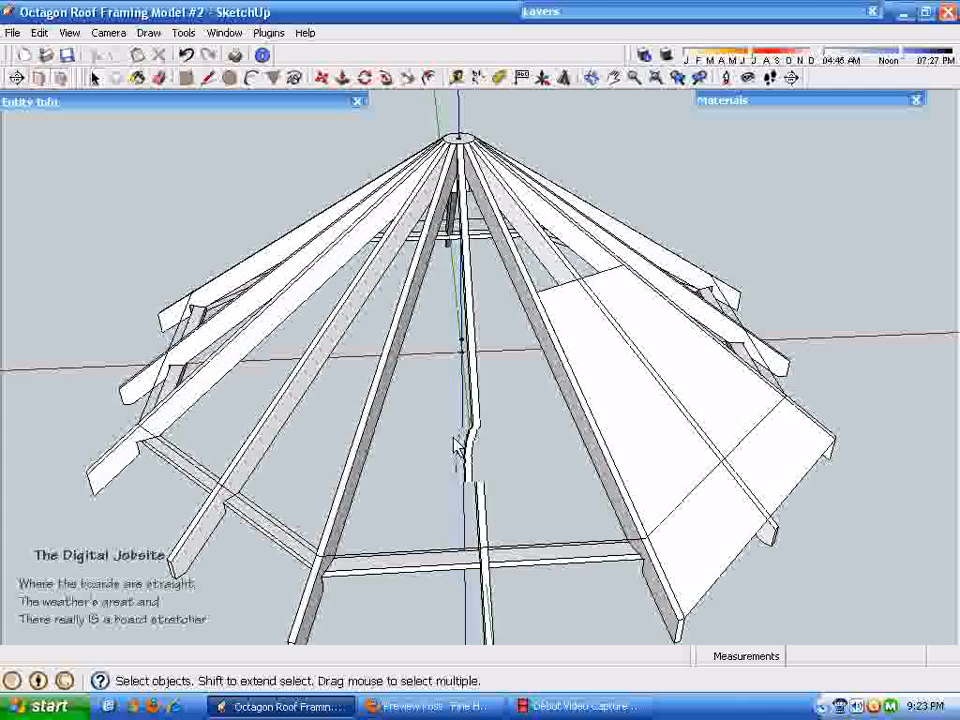
scroll(724, 499, down, 3)
middle_drag(292, 570, 322, 558)
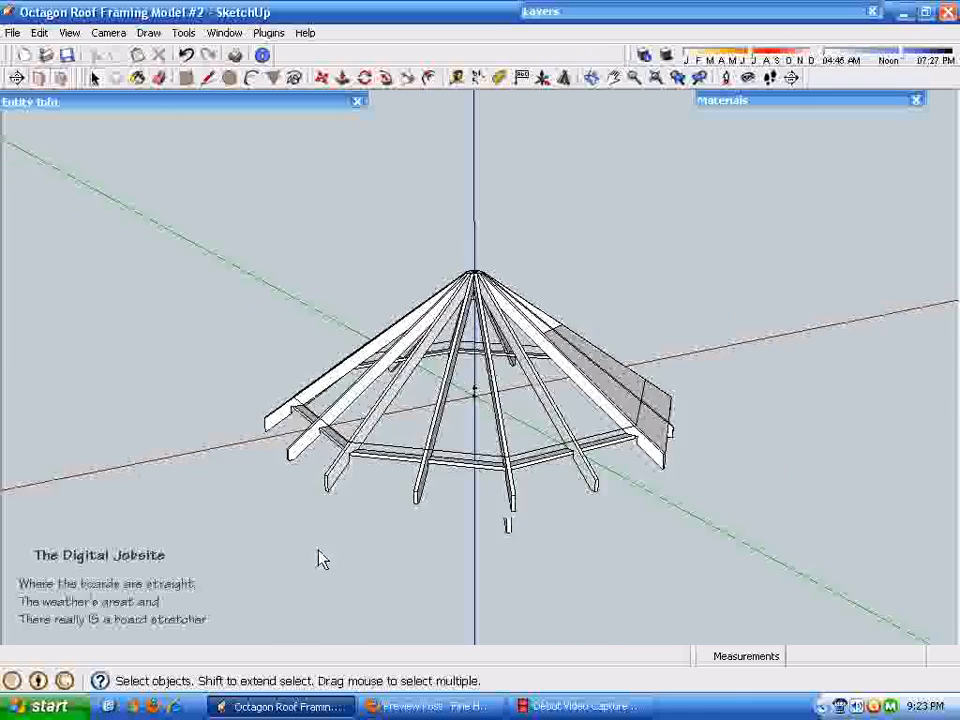
scroll(319, 551, down, 5)
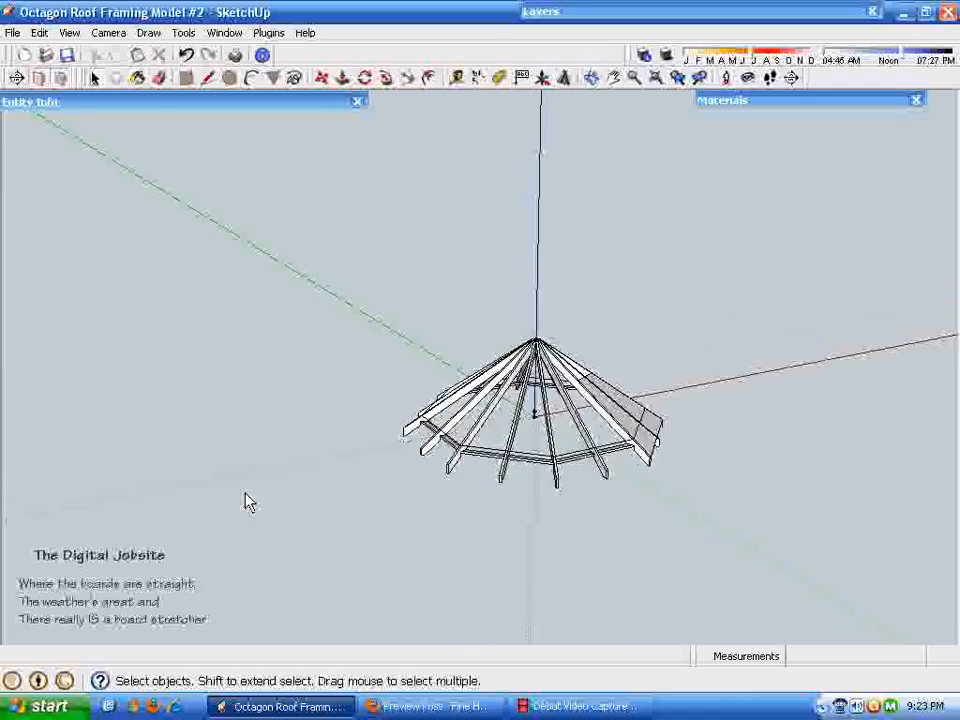
click(72, 36)
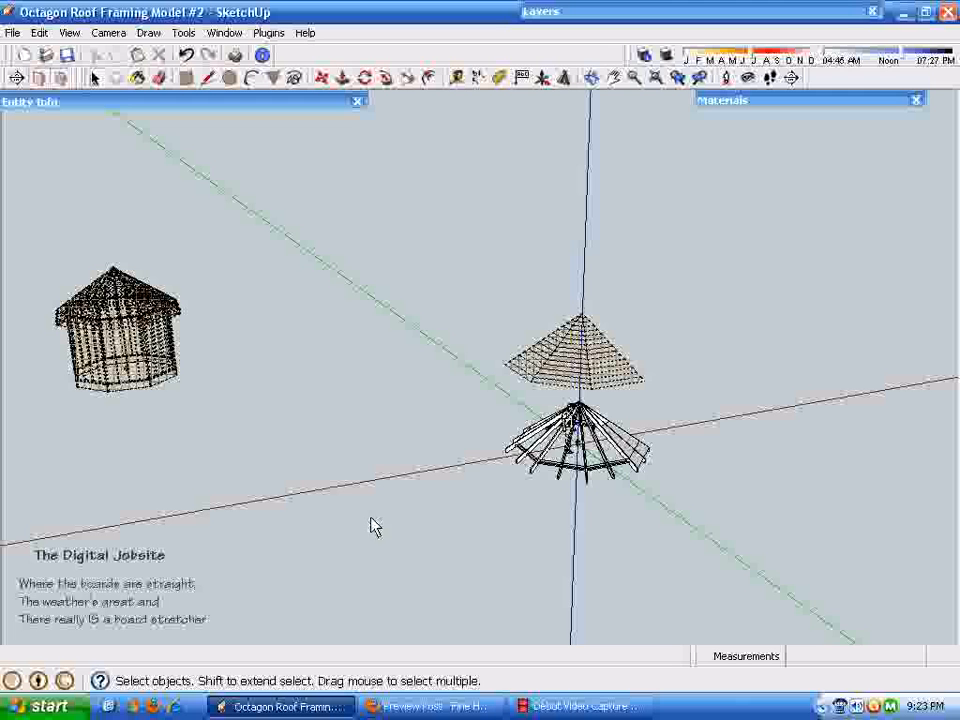
click(62, 36)
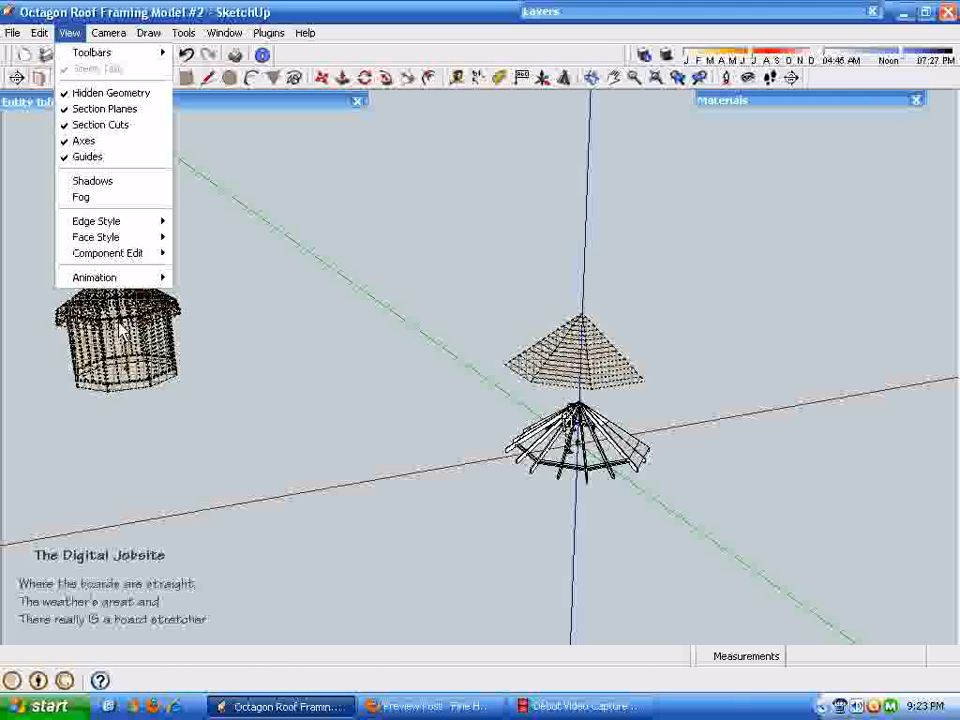
Unhide the complete octagon building and the board-sheathed roof above the framing.
scroll(127, 330, down, 3)
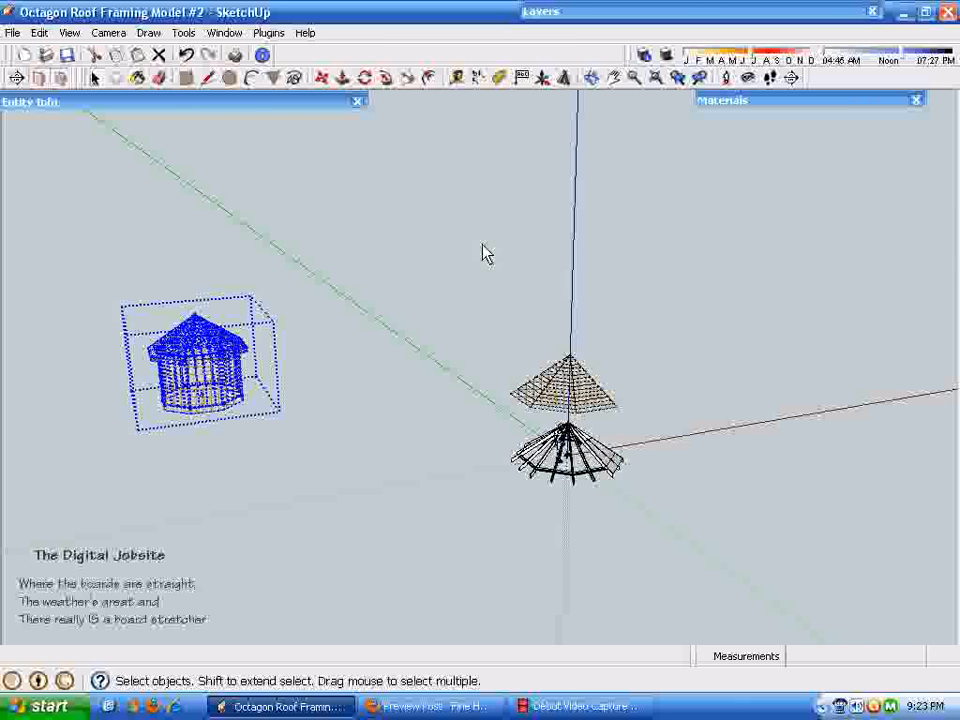
right_click(204, 376)
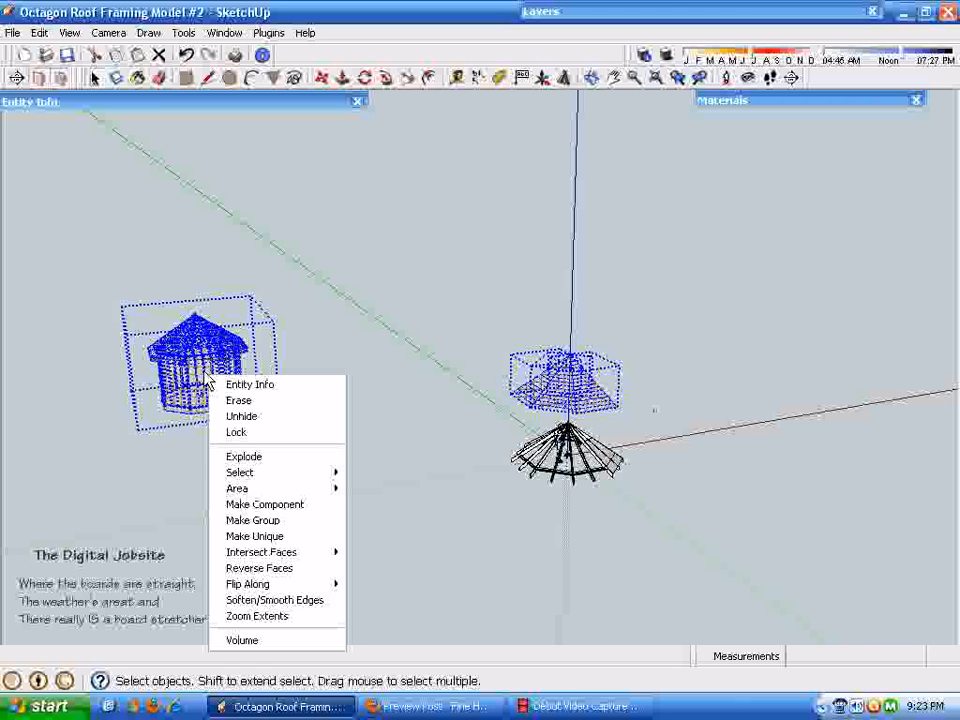
click(242, 417)
Turn off the display of hidden geometry.
scroll(563, 519, up, 5)
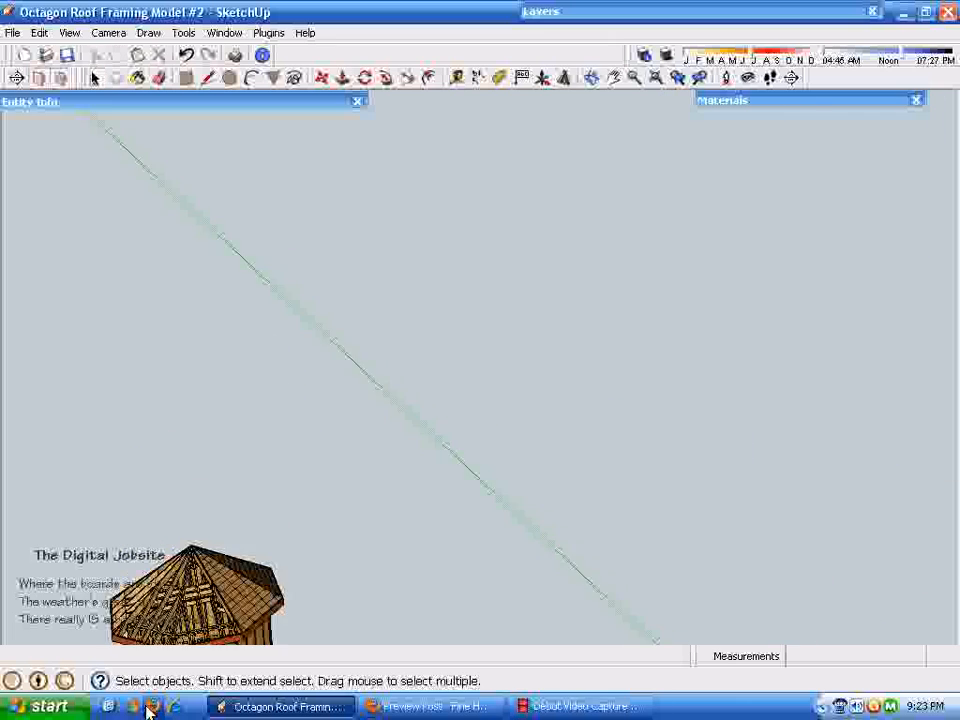
scroll(85, 22, down, 3)
click(69, 33)
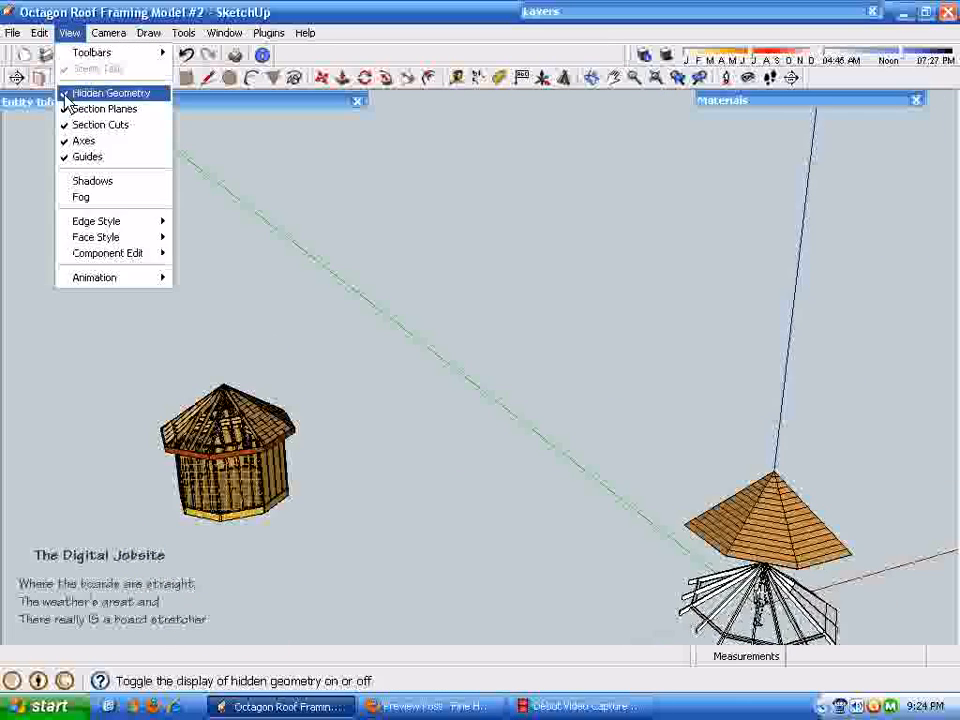
click(66, 96)
Examine the board-sheathed roof above the rafter framing and the complete octagon building beside it.
scroll(341, 640, up, 3)
scroll(922, 655, down, 4)
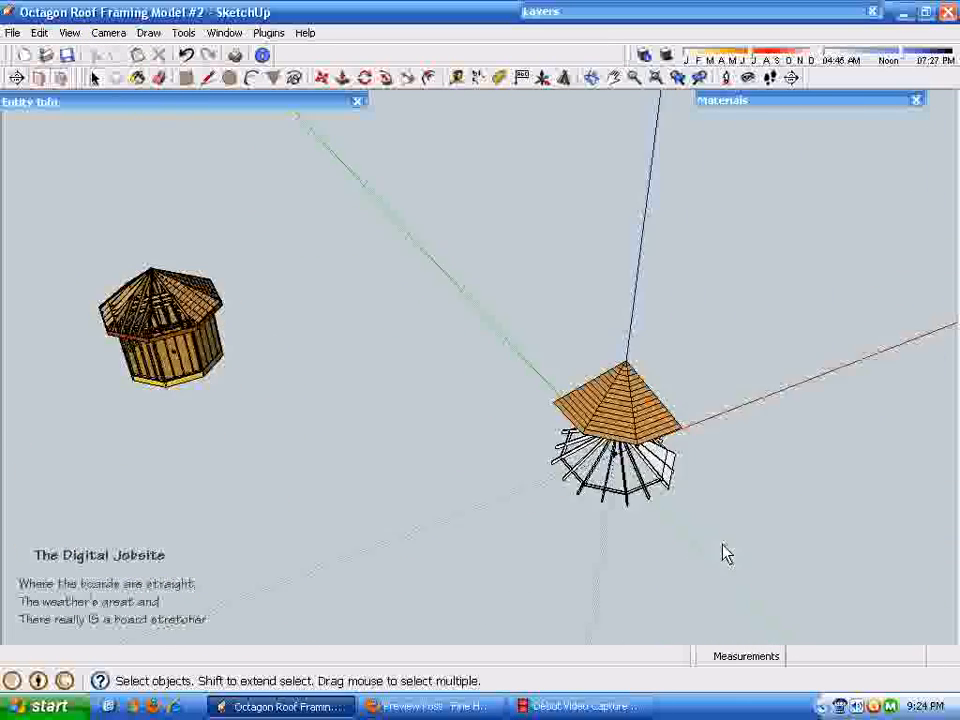
scroll(510, 621, up, 5)
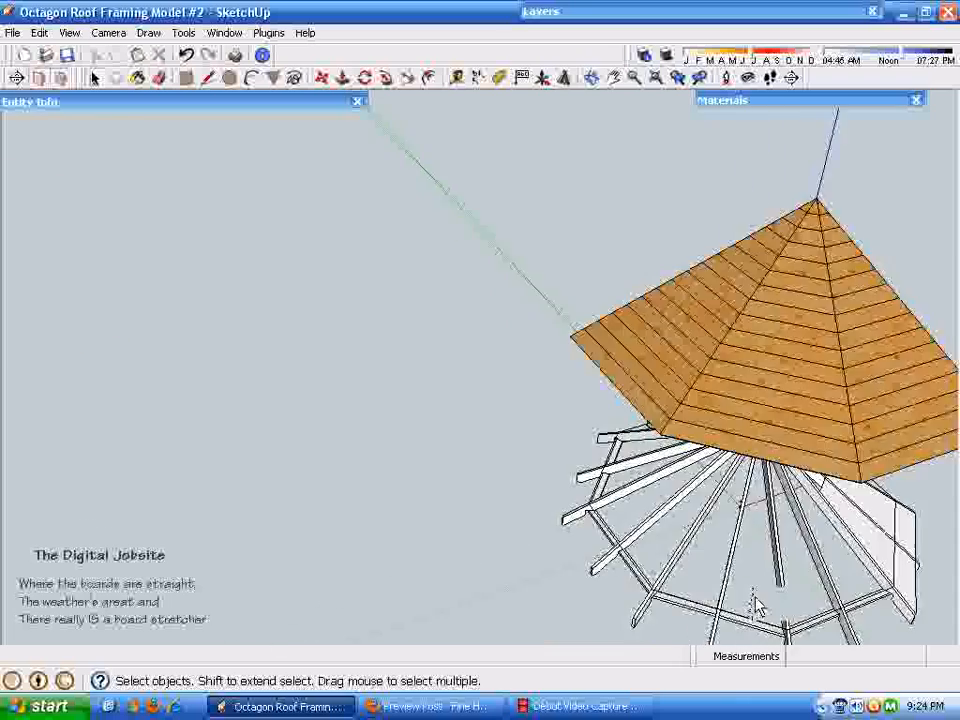
middle_drag(757, 605, 756, 330)
click(812, 218)
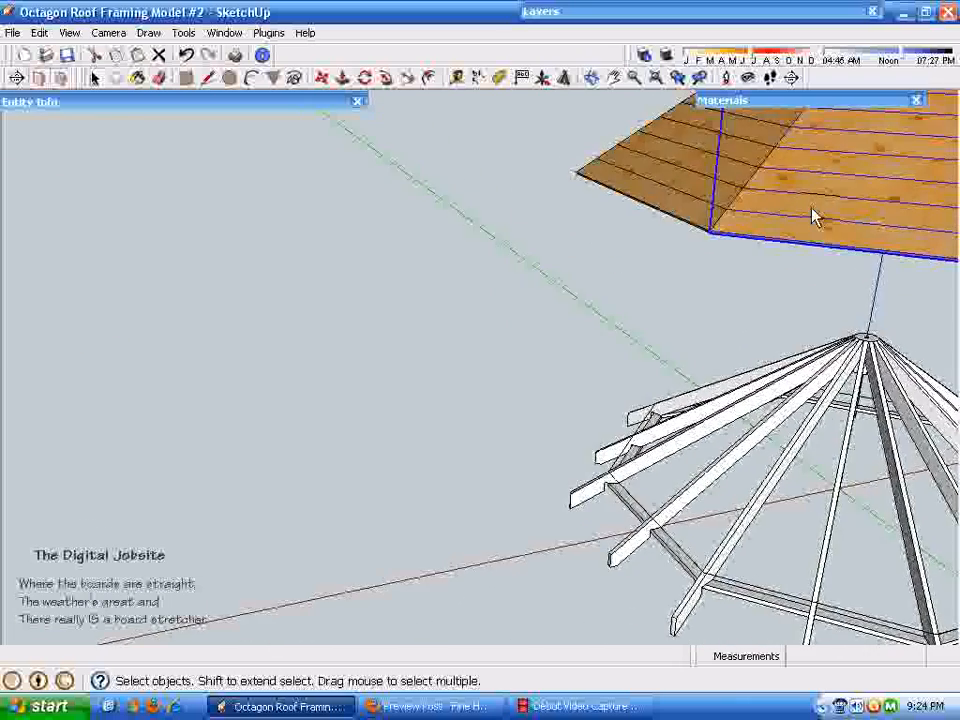
middle_drag(812, 218, 762, 280)
mouse_move(746, 382)
middle_down()
mouse_move(711, 497)
mouse_move(728, 480)
mouse_move(850, 575)
middle_up()
scroll(728, 480, down, 2)
shift+middle_drag(291, 577, 560, 640)
mouse_move(211, 583)
shift+middle_down()
mouse_move(210, 700)
mouse_move(207, 663)
shift+middle_up()
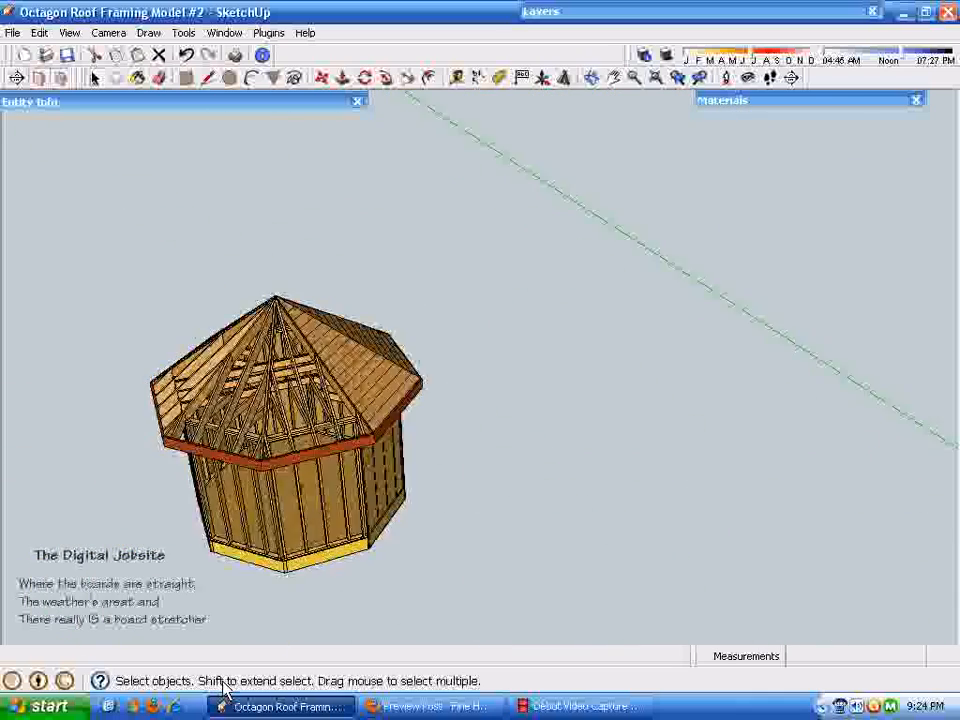